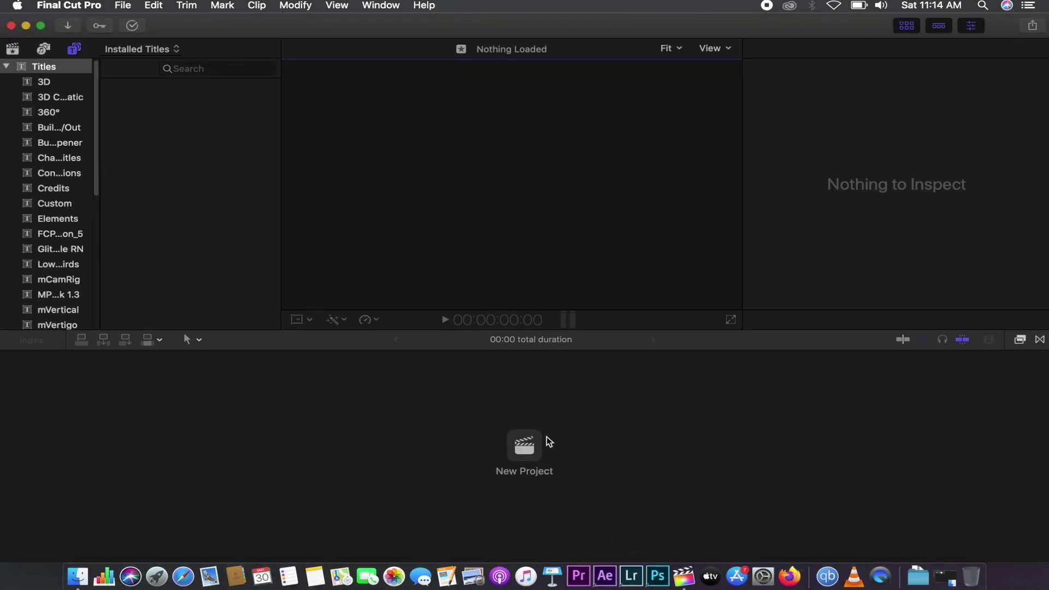
Step: View the Final Cut Pro version information, then close that window
click(92, 5)
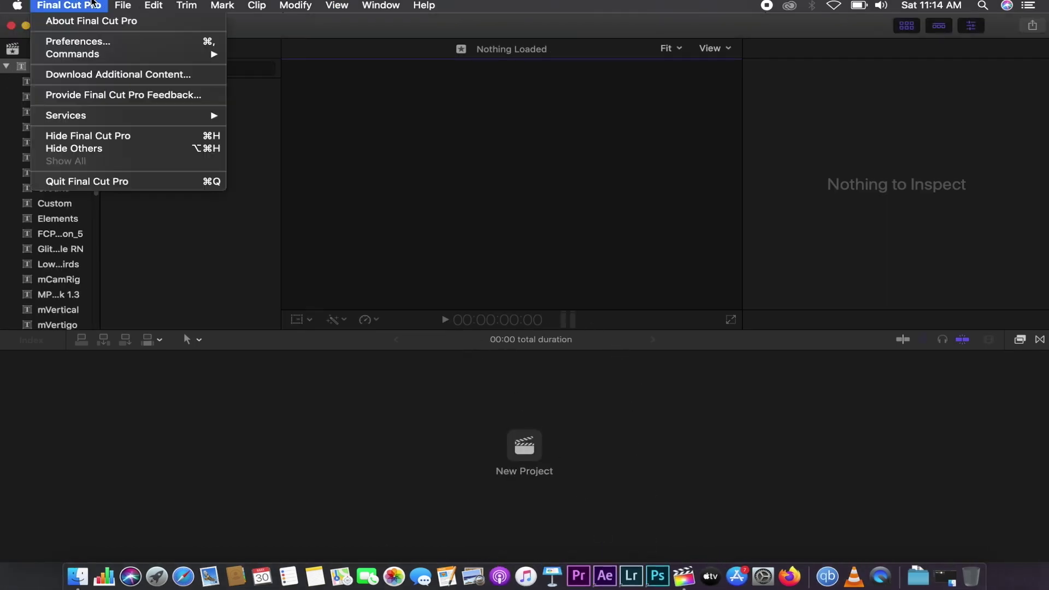
click(108, 22)
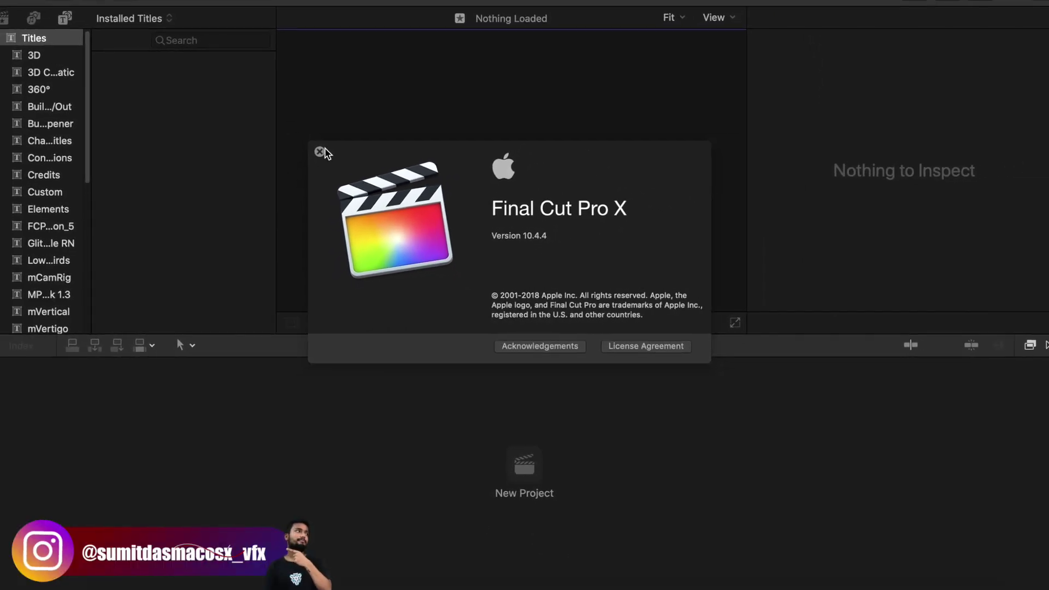
click(313, 143)
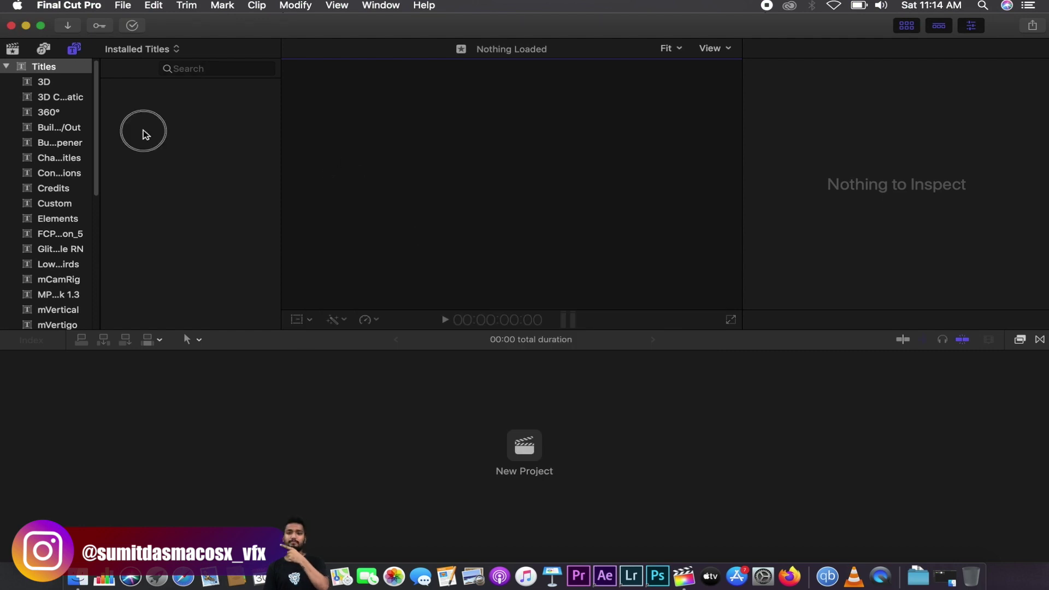
Step: Create a new library and save it under the name Demo
click(122, 7)
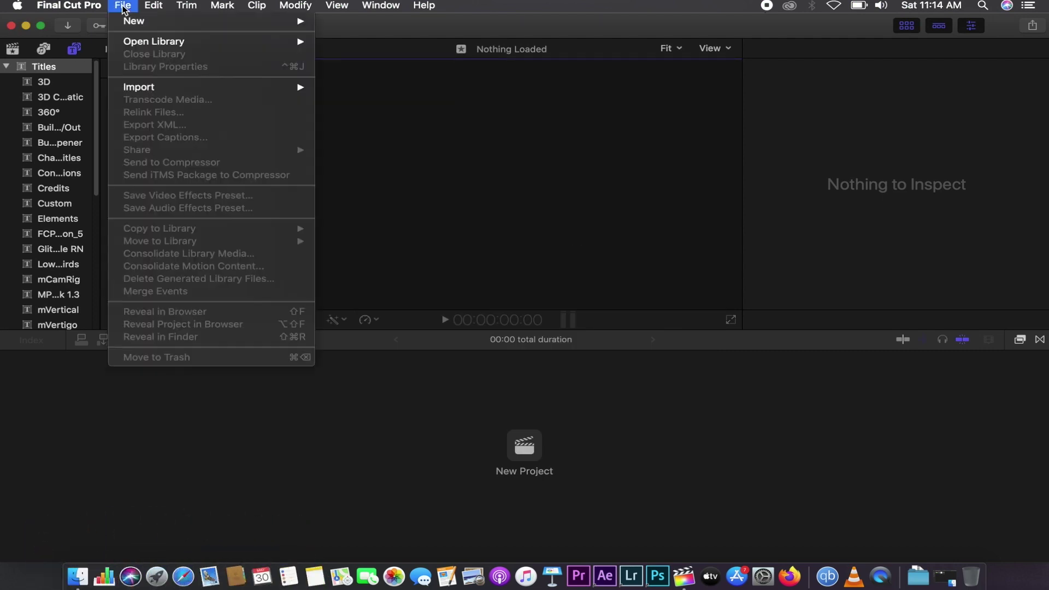
mouse_move(142, 22)
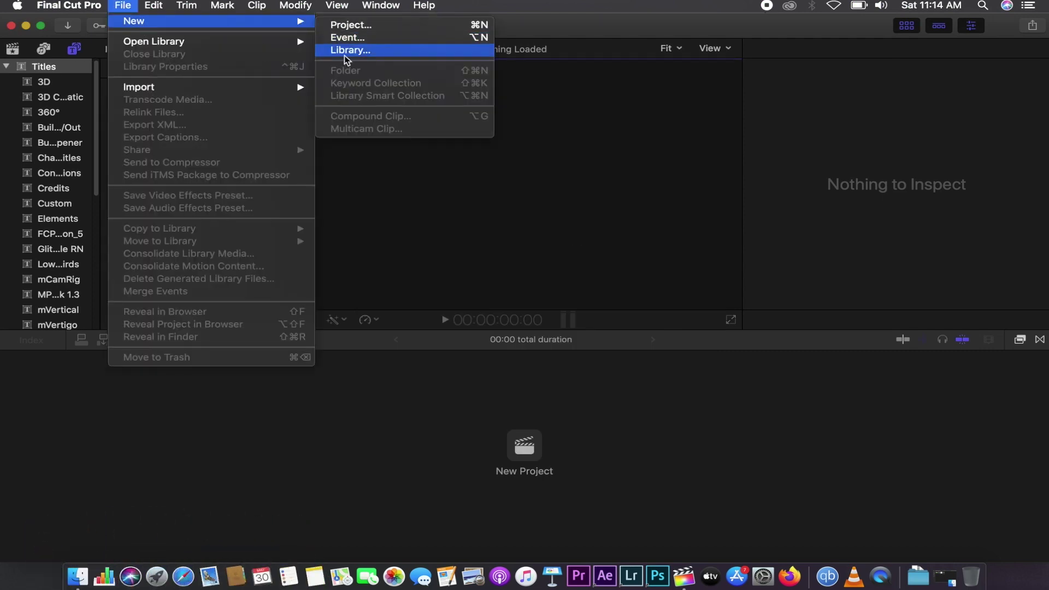
click(432, 54)
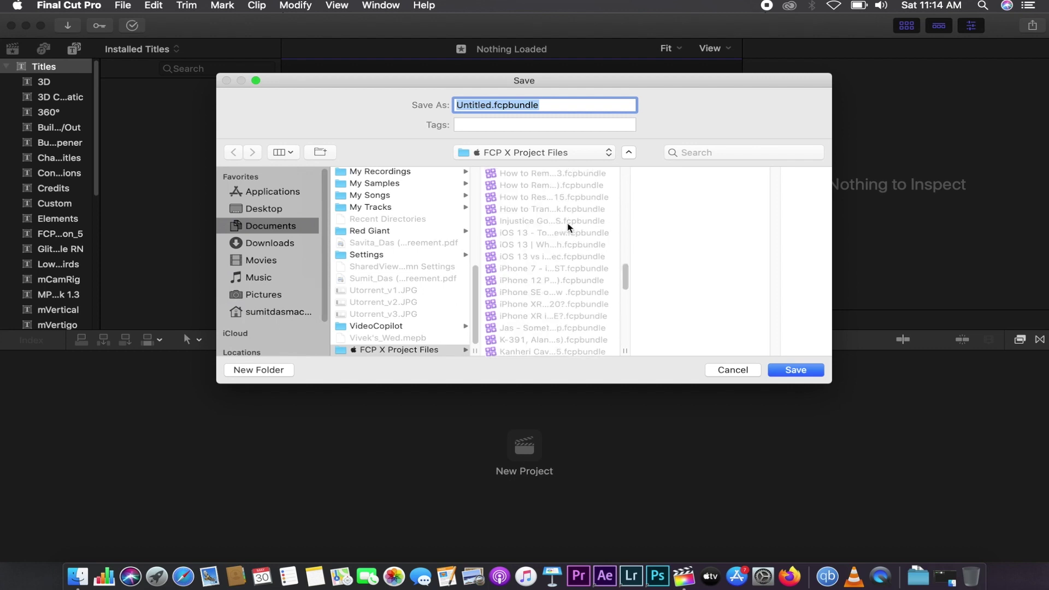
double_click(495, 107)
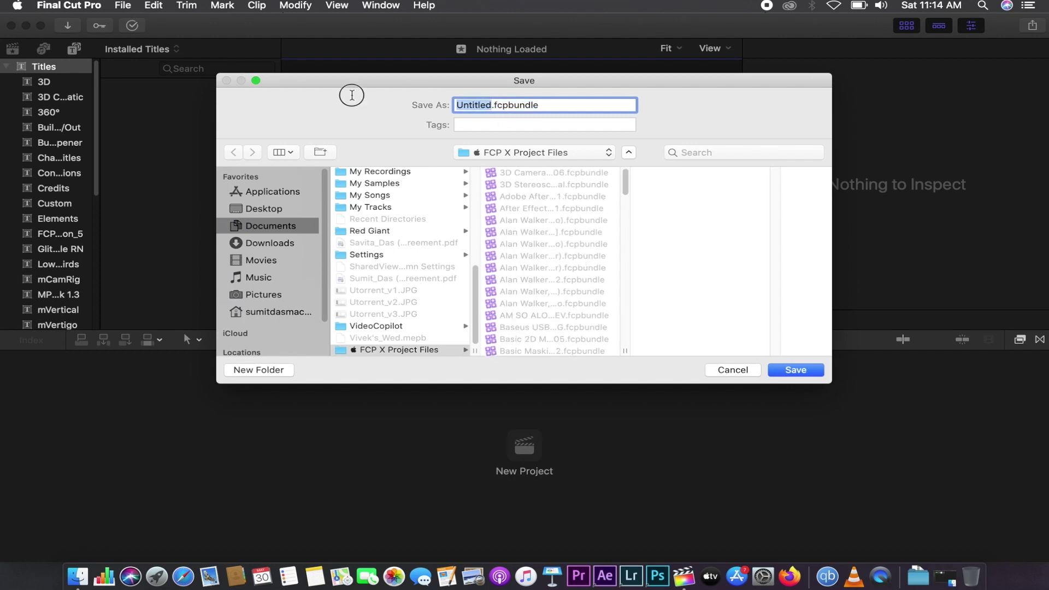
text(Demo)
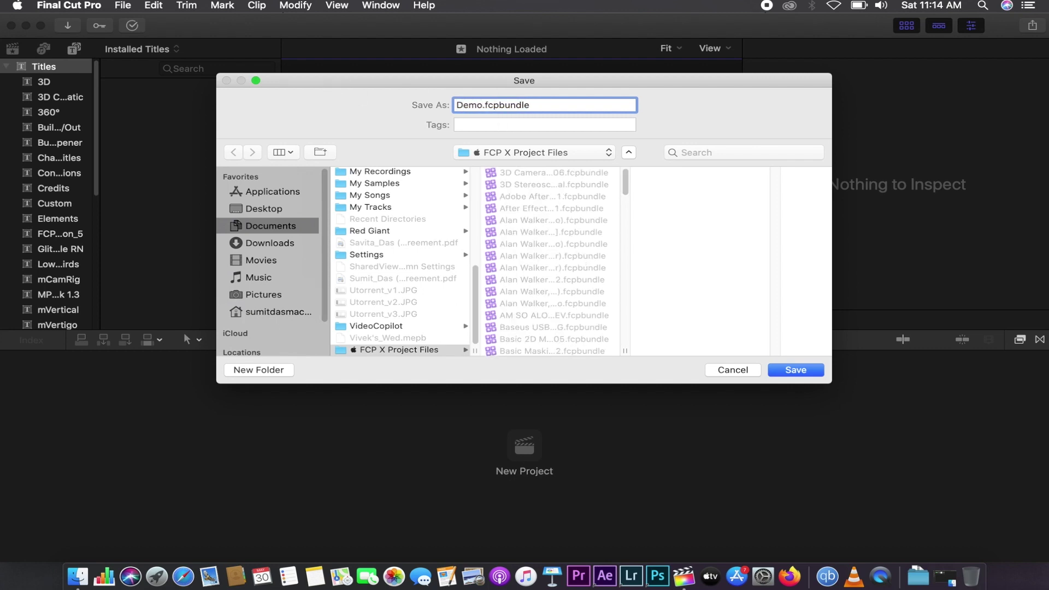
key(Return)
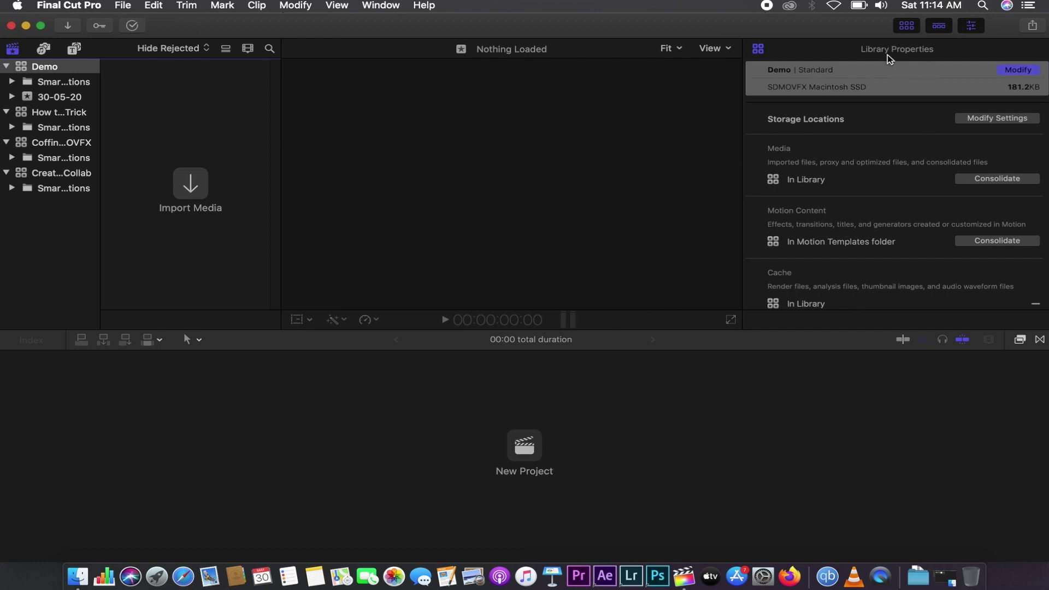
scroll(882, 128, down, 2)
scroll(871, 182, down, 3)
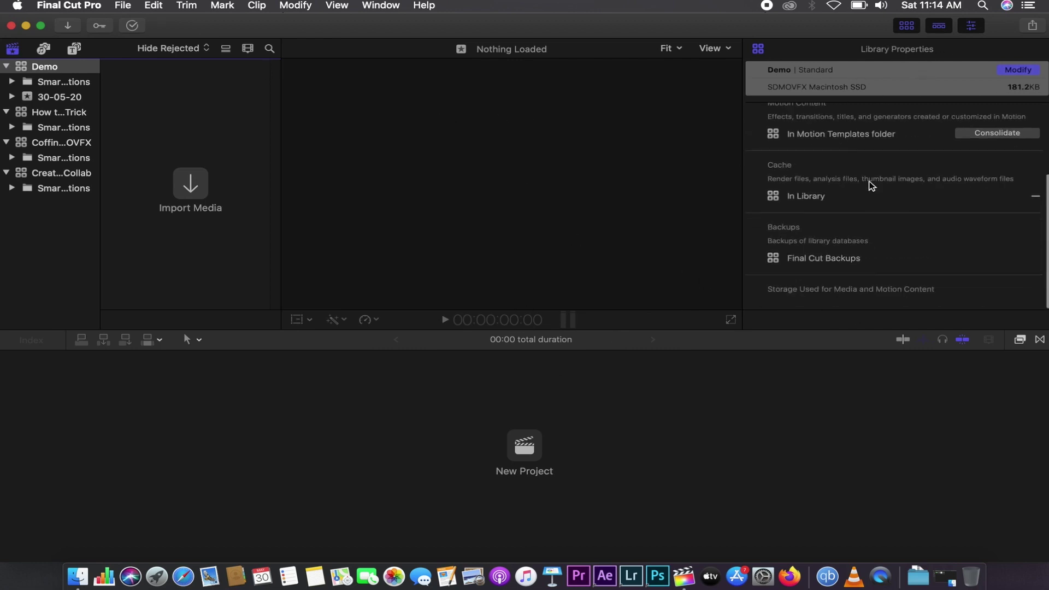
scroll(957, 104, up, 3)
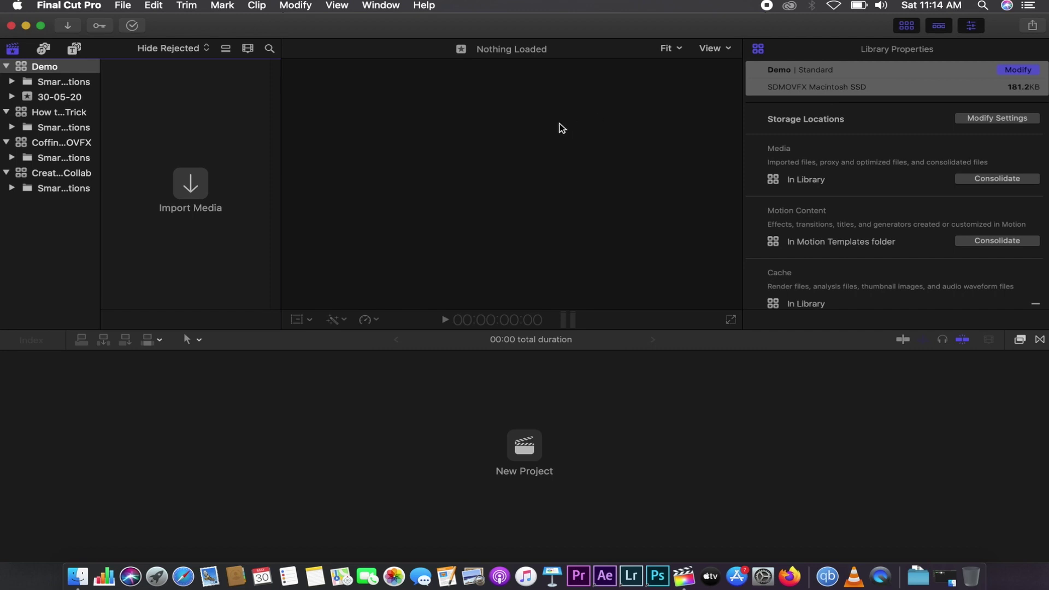
click(396, 145)
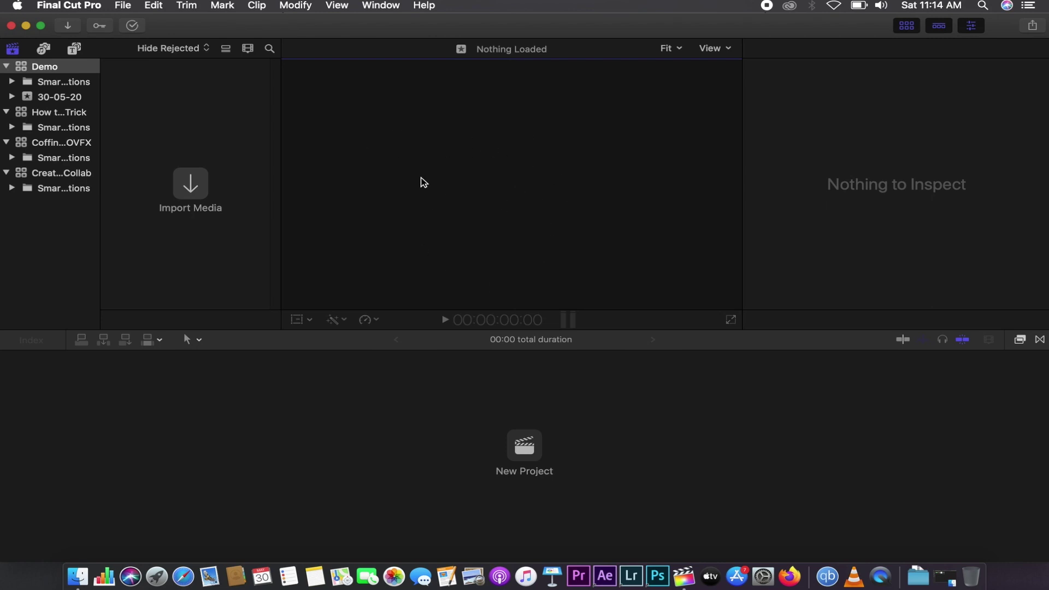
click(319, 407)
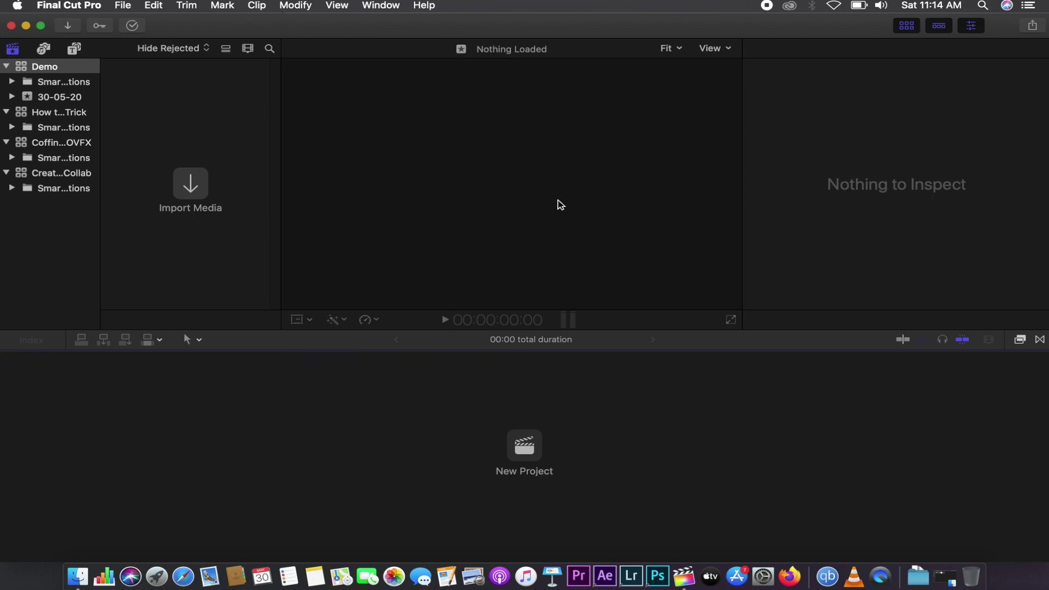
click(489, 143)
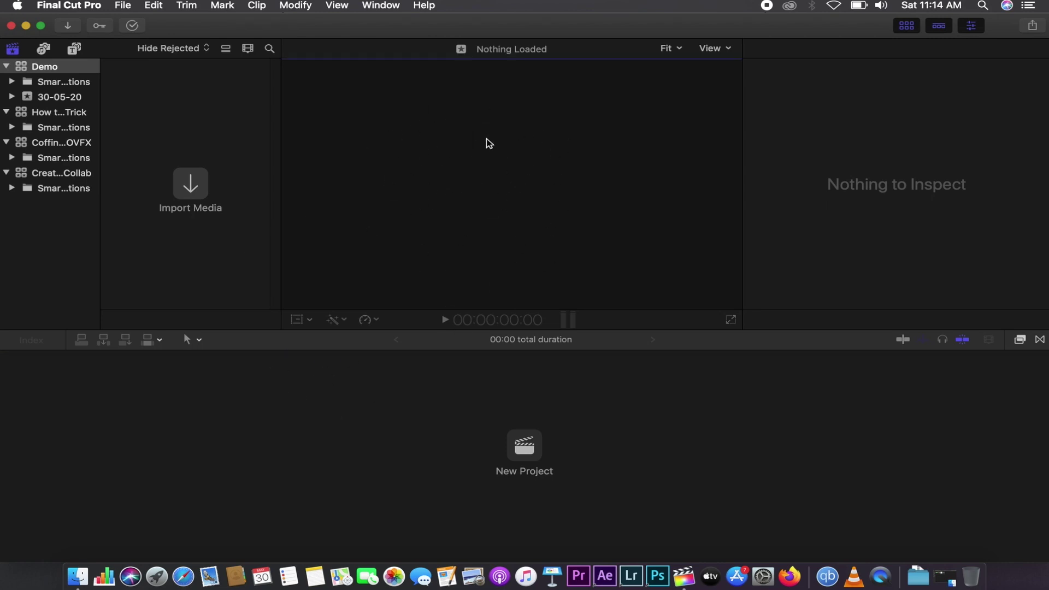
click(235, 116)
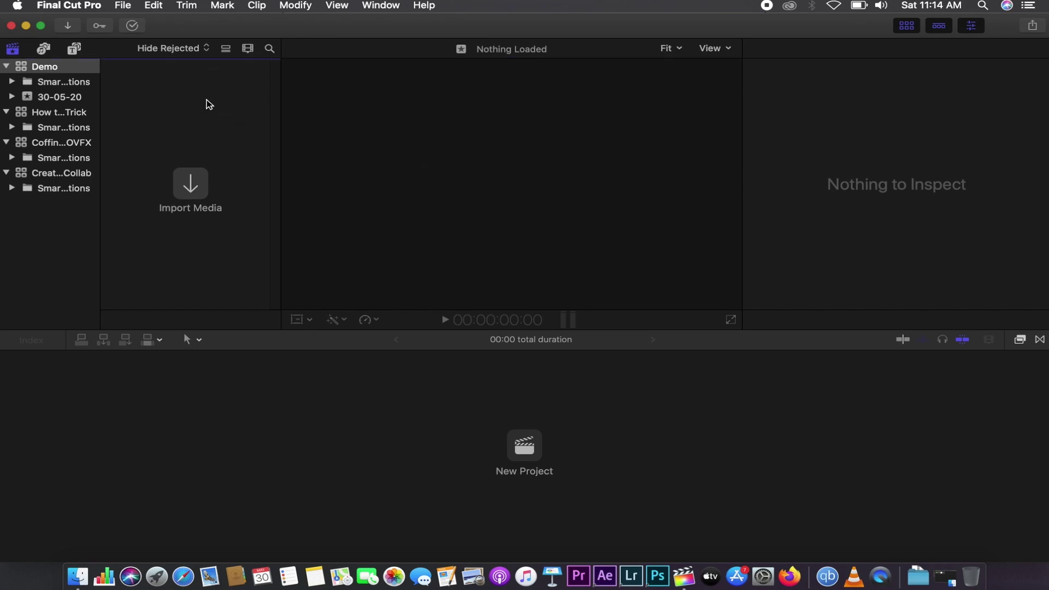
click(67, 277)
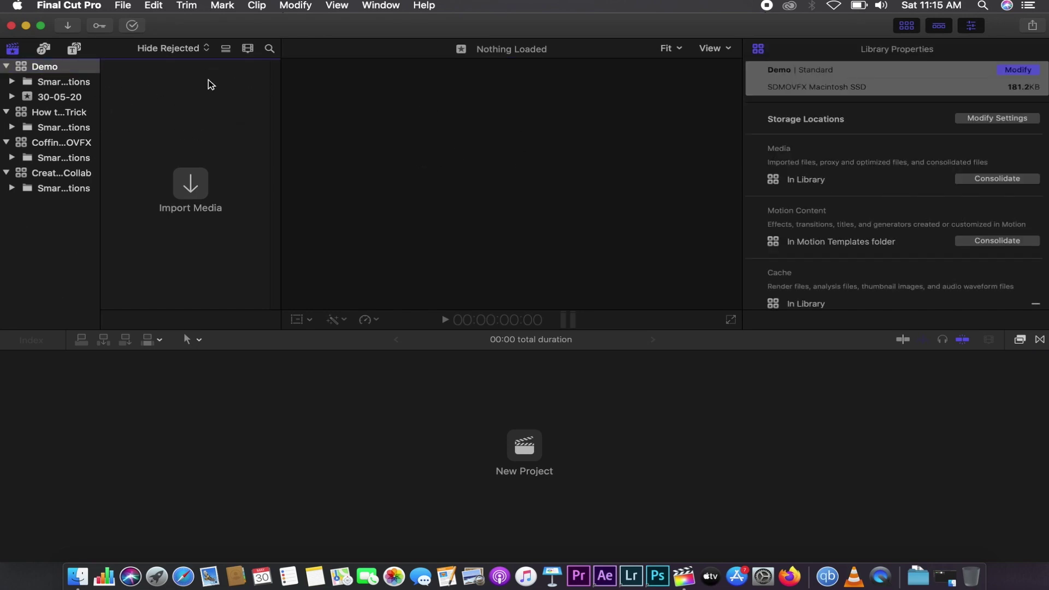
click(70, 27)
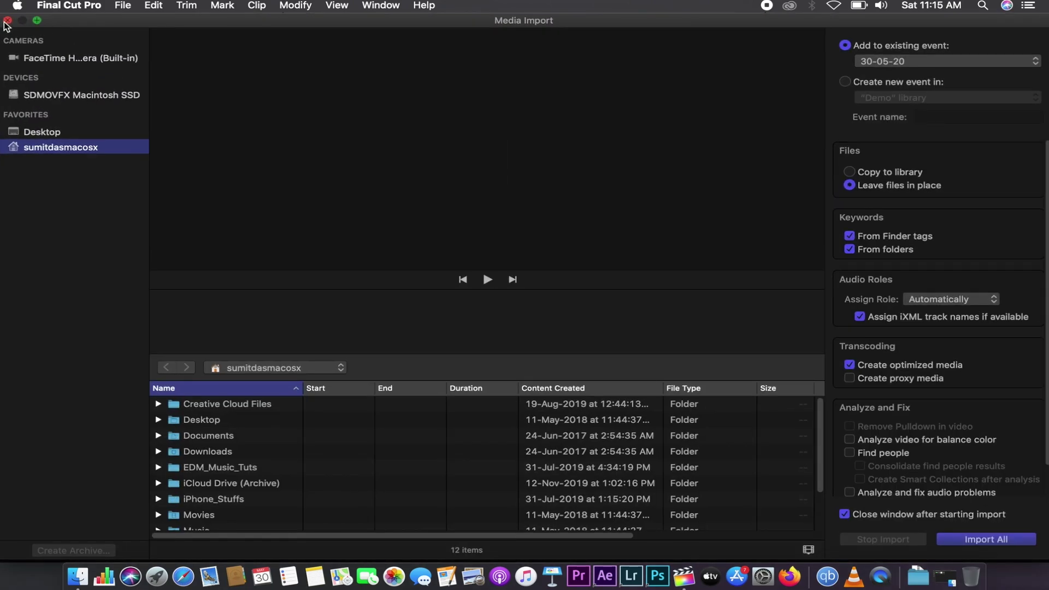
click(7, 20)
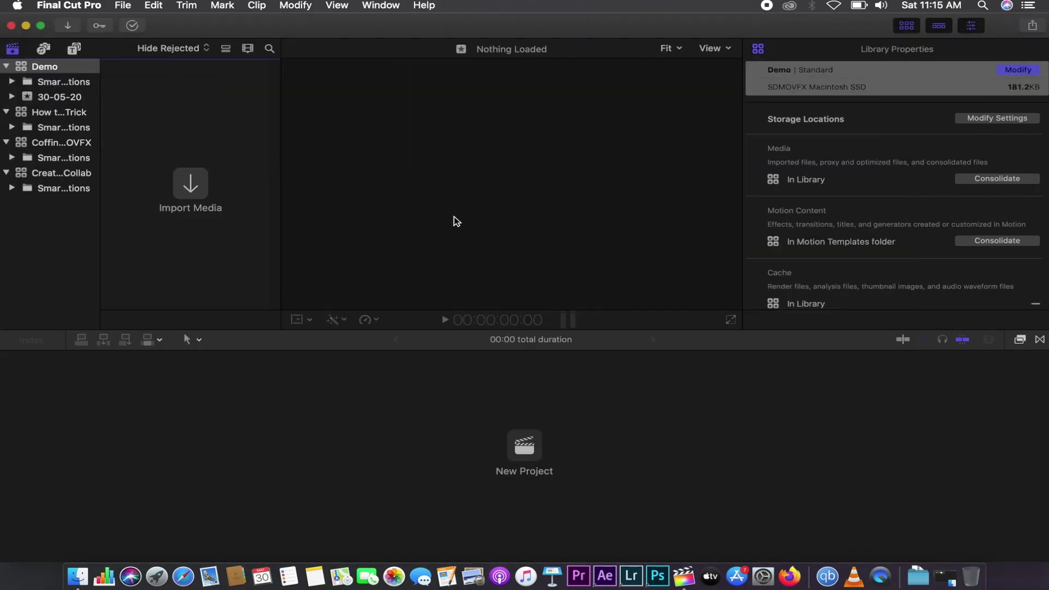
key(super+i)
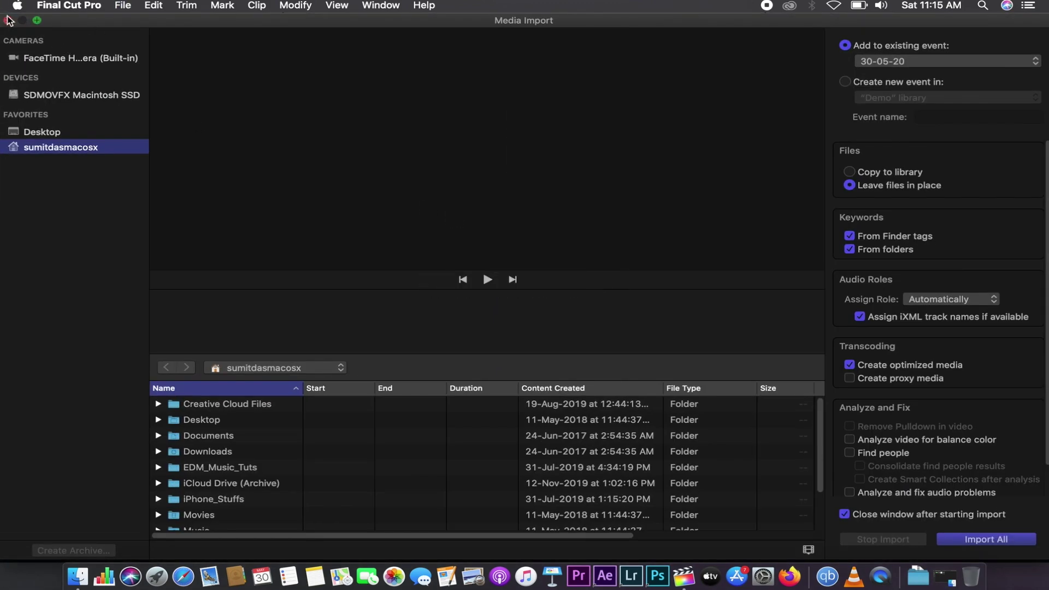
click(7, 20)
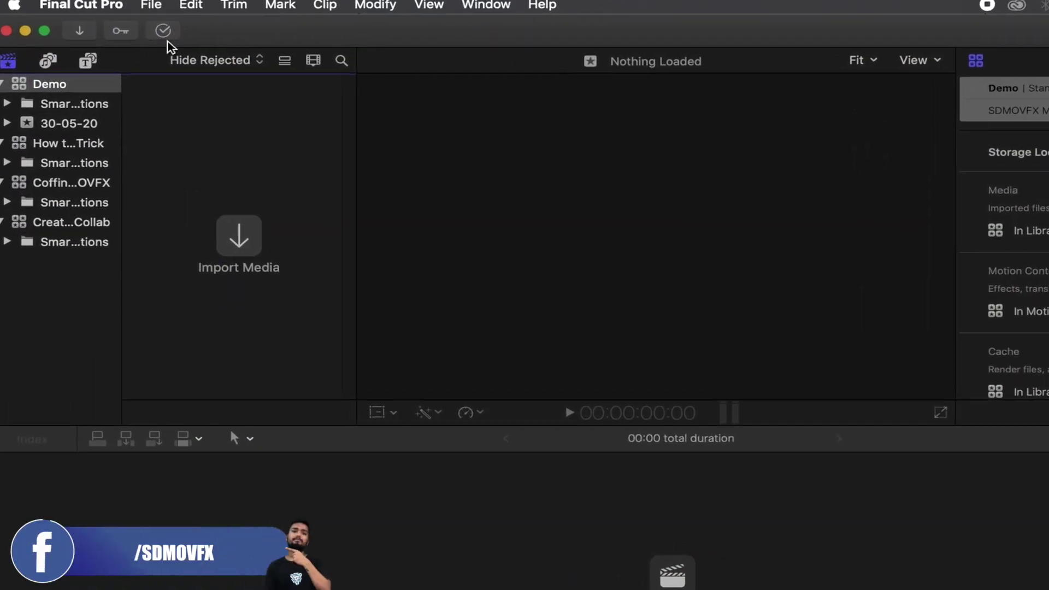
click(171, 38)
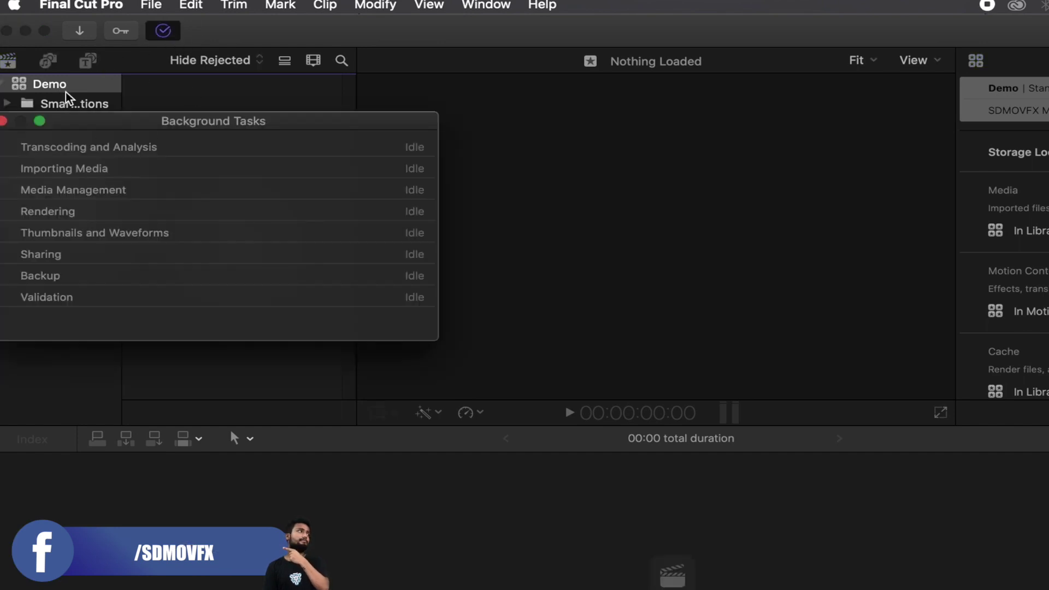
click(6, 120)
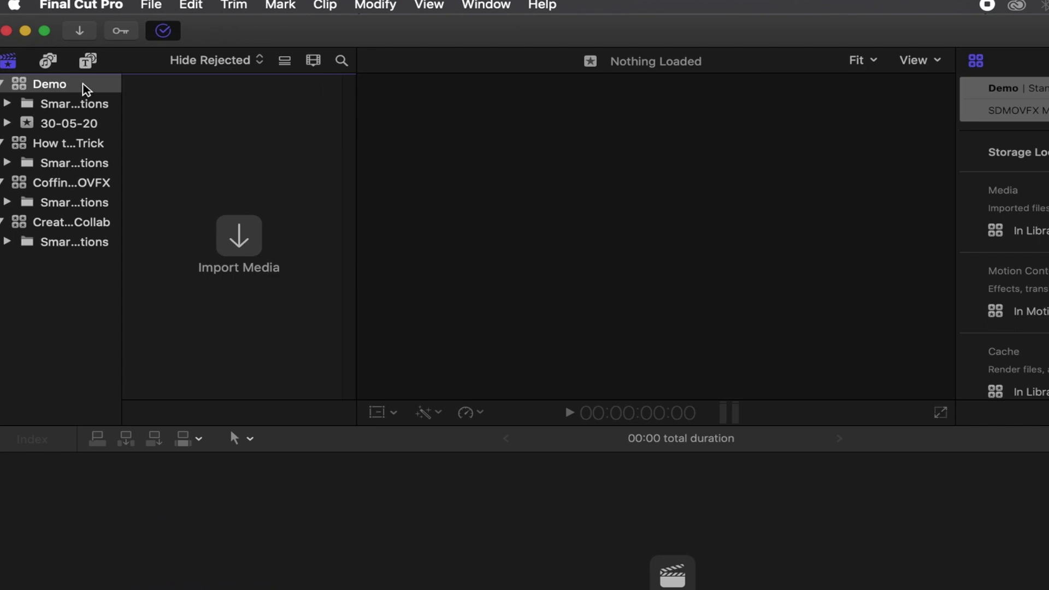
click(88, 61)
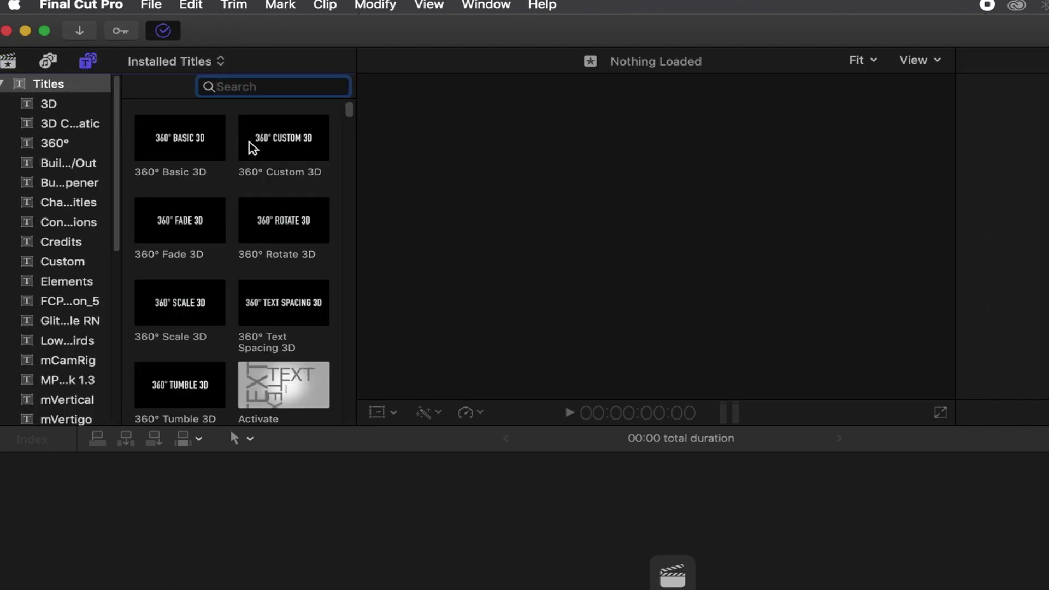
click(48, 61)
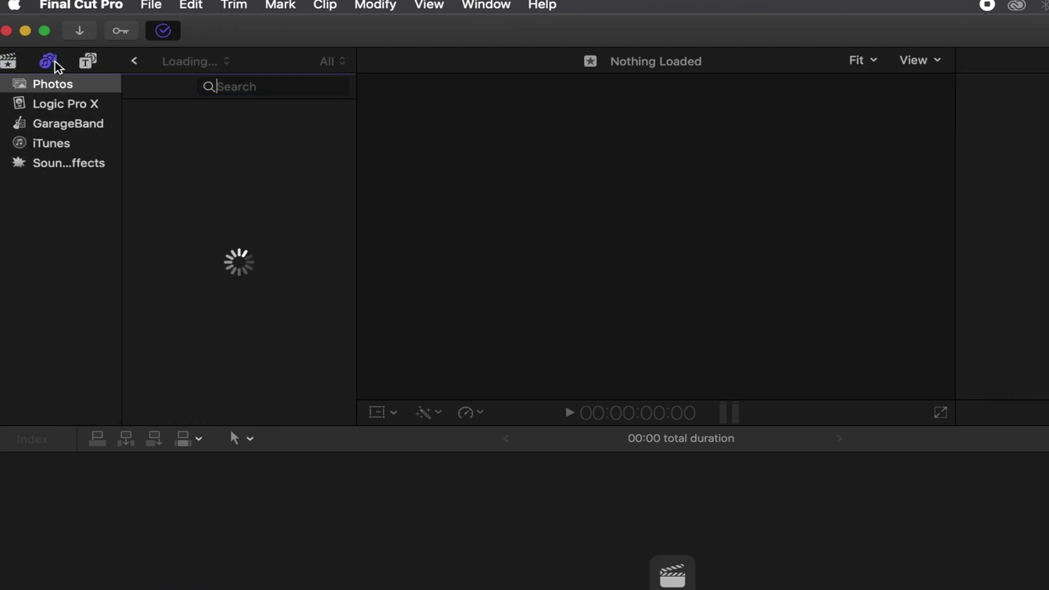
click(8, 61)
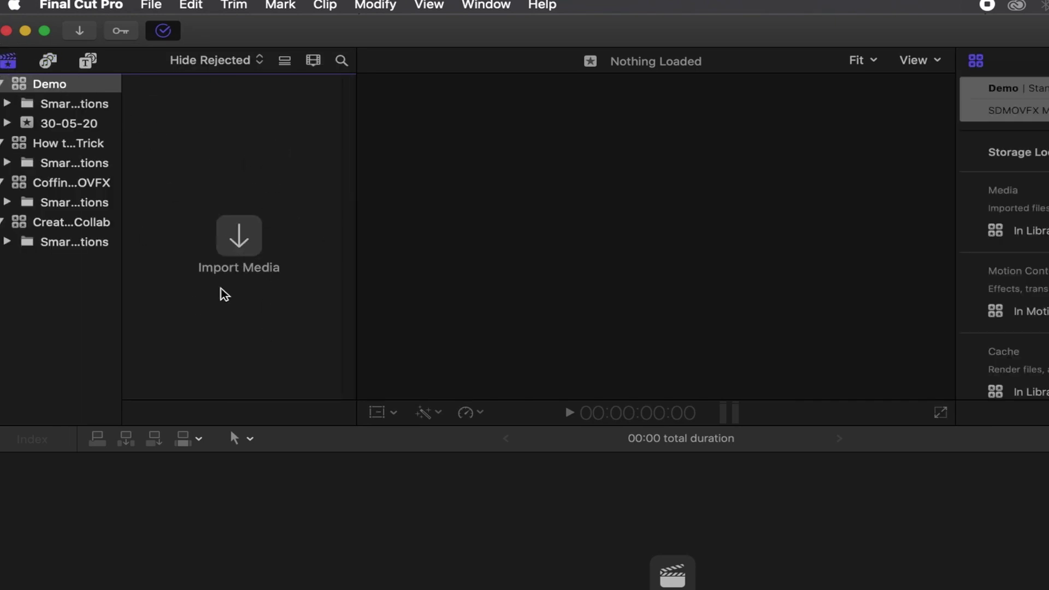
click(241, 228)
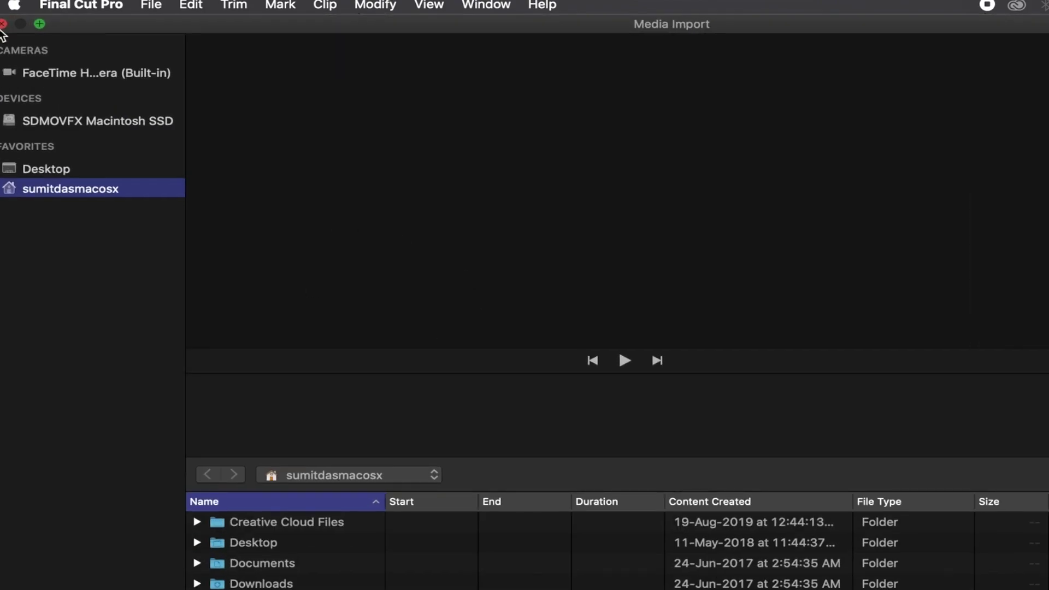
click(3, 25)
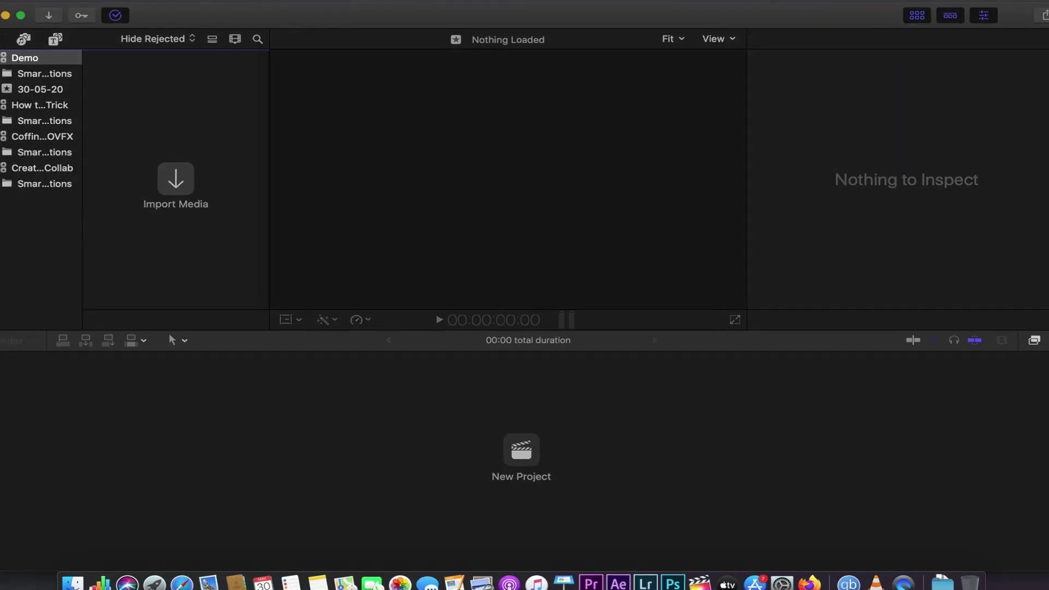
Step: Browse the full list of installed video and audio effects
click(1016, 418)
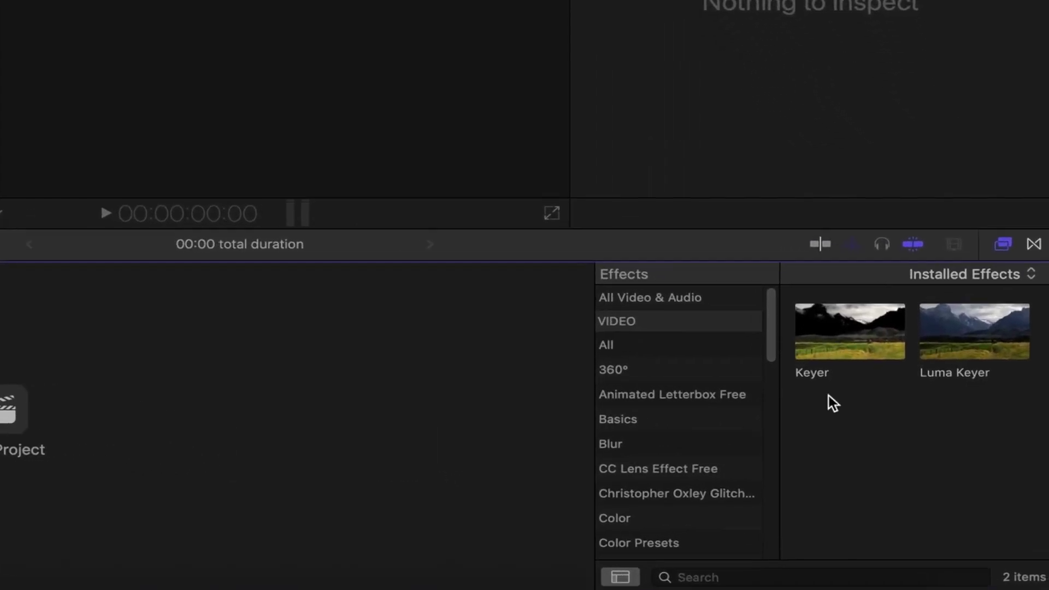
scroll(769, 422, down, 5)
scroll(749, 383, up, 5)
click(673, 301)
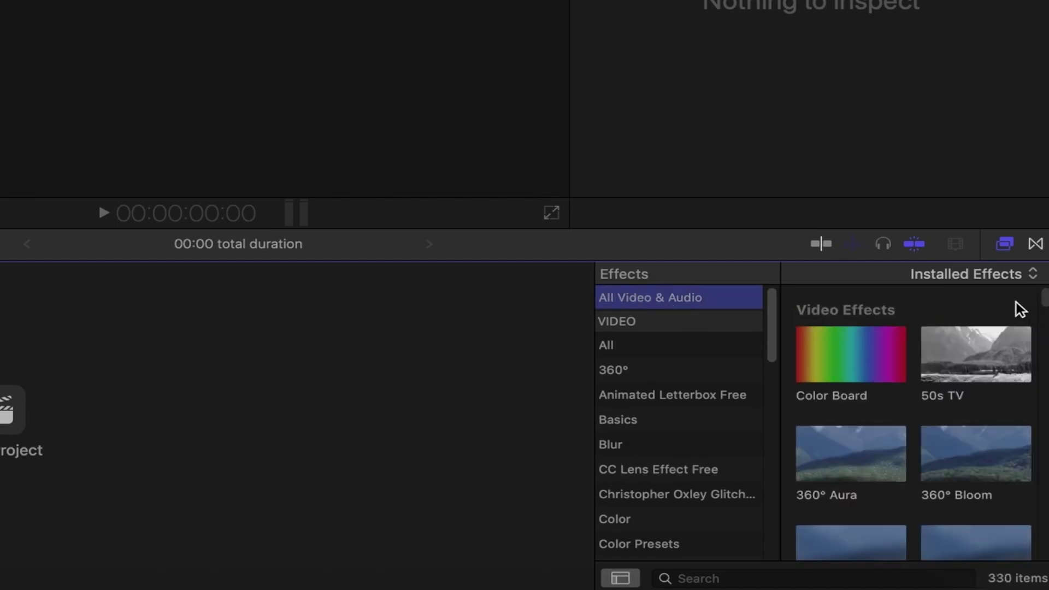
Step: Scroll through all of the installed transitions
click(1036, 245)
click(721, 297)
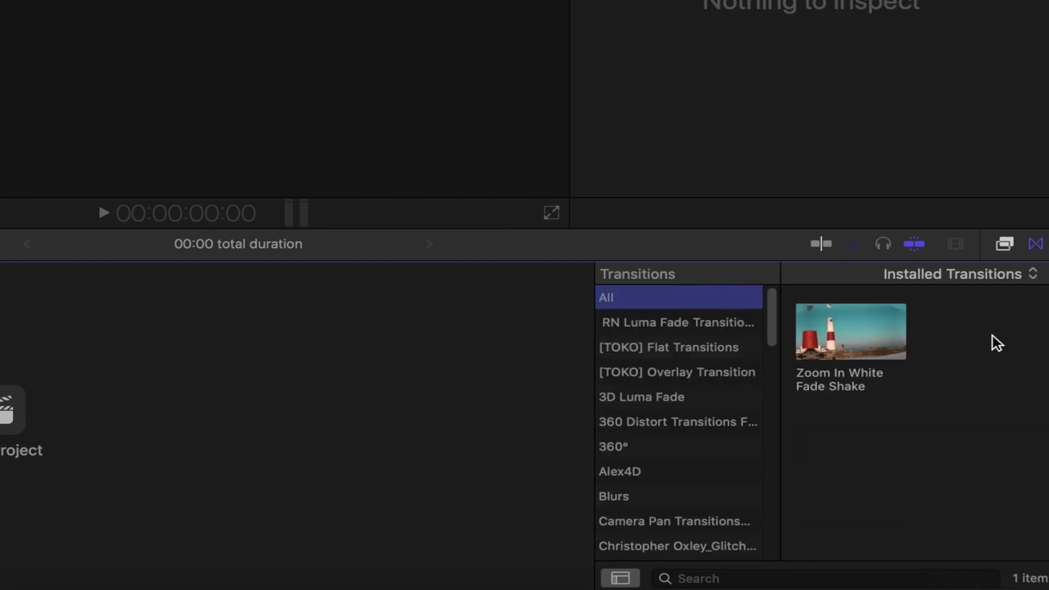
scroll(990, 435, down, 3)
scroll(978, 449, down, 3)
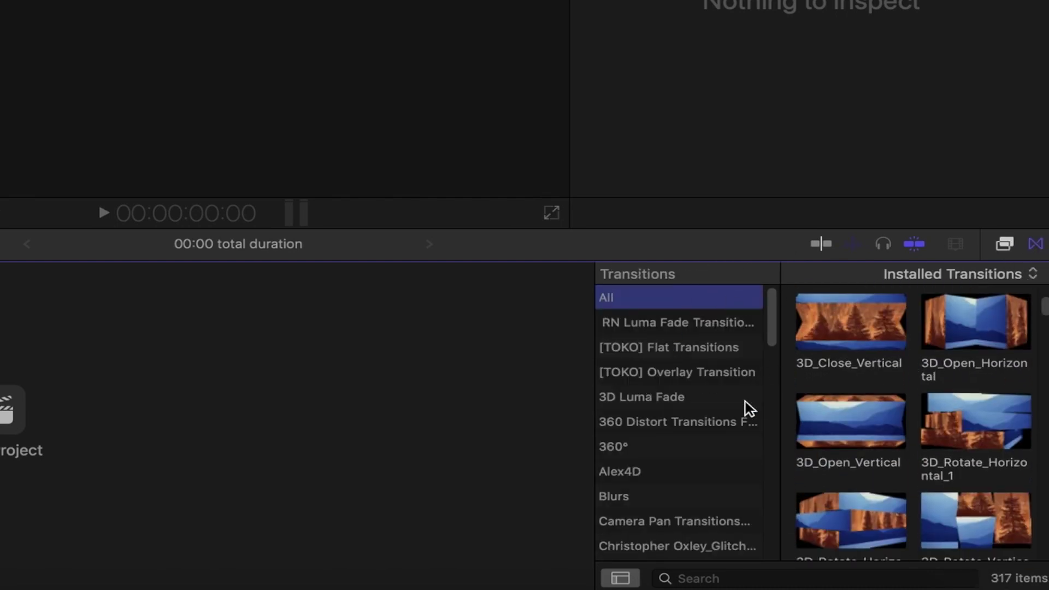
scroll(730, 363, down, 10)
scroll(733, 417, down, 10)
scroll(743, 395, up, 5)
scroll(744, 396, up, 15)
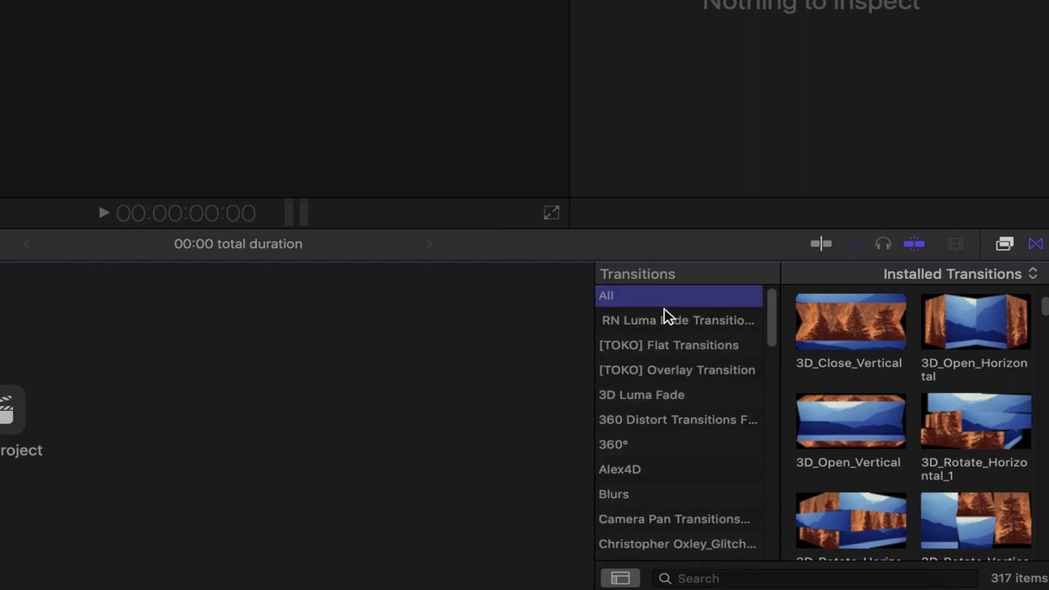
Step: Glance at the effects again, then hide the browser and refocus the Libraries browser
click(1002, 247)
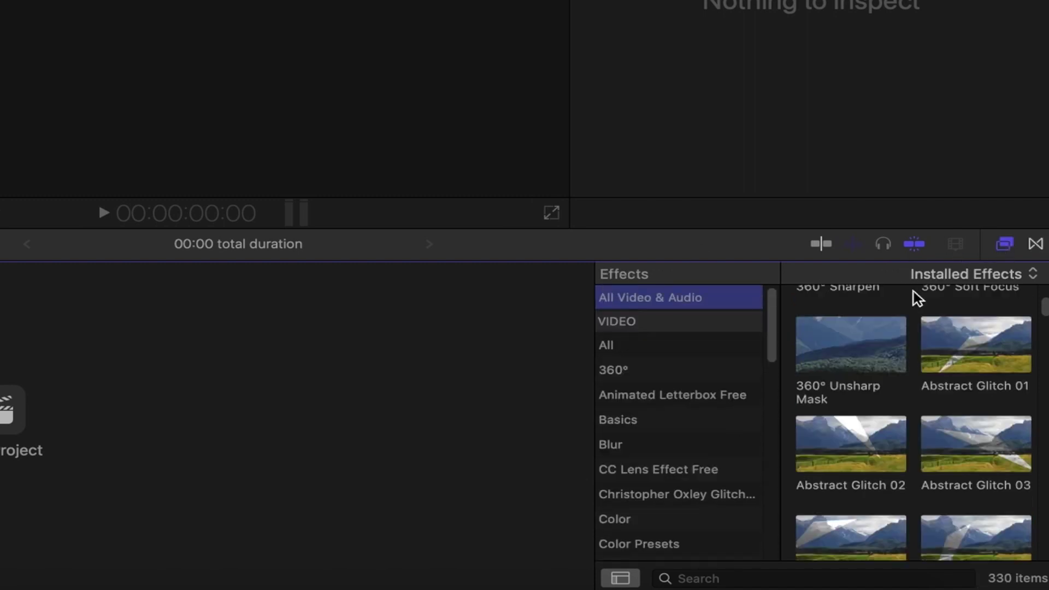
scroll(733, 350, down, 10)
scroll(730, 363, up, 10)
click(1036, 246)
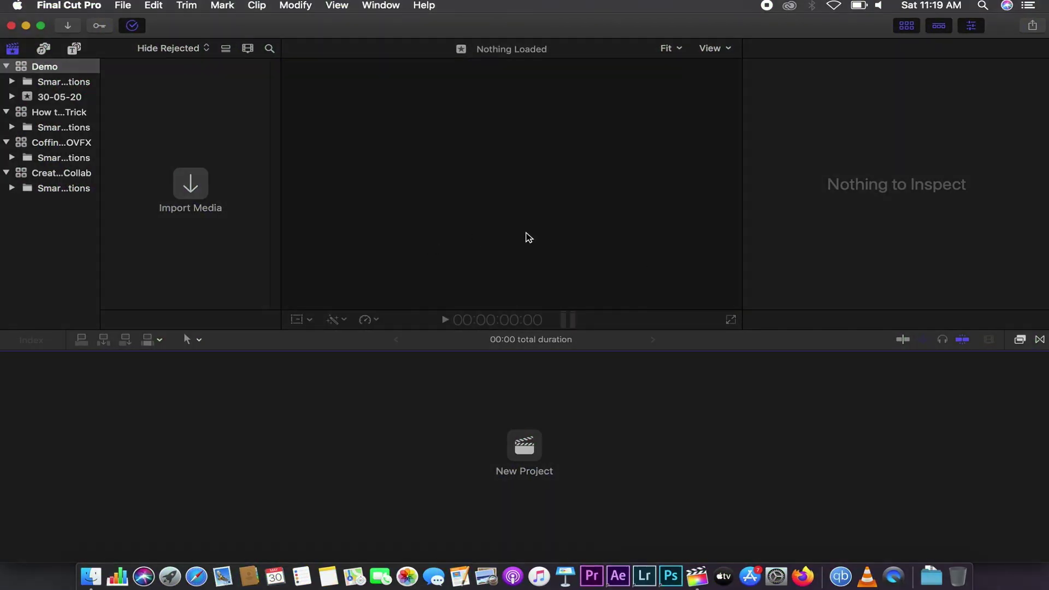
click(415, 110)
click(157, 98)
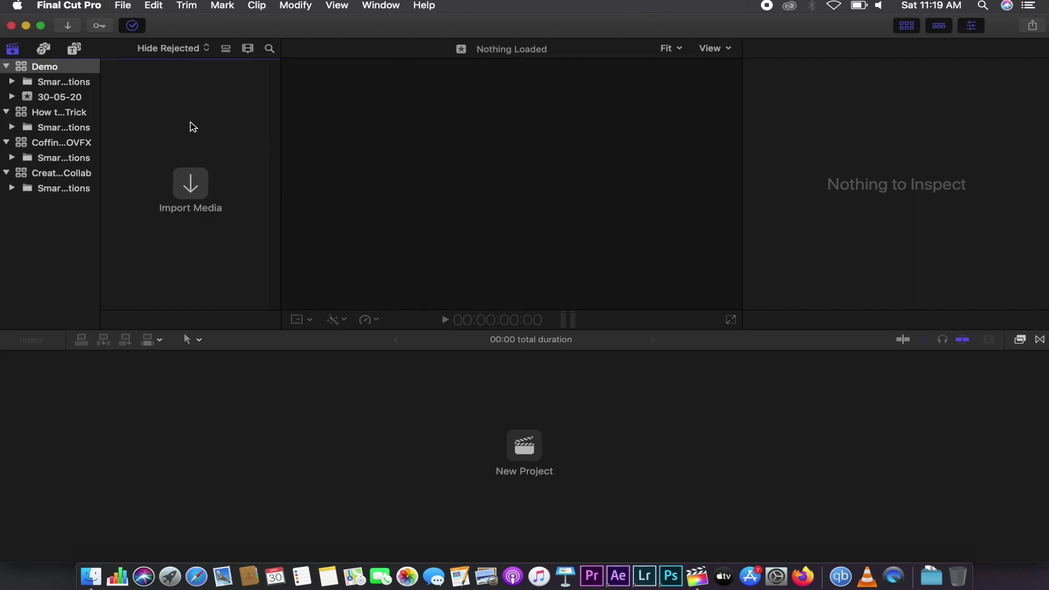
Step: Open the Media Import window and expand the Movies folder
click(196, 185)
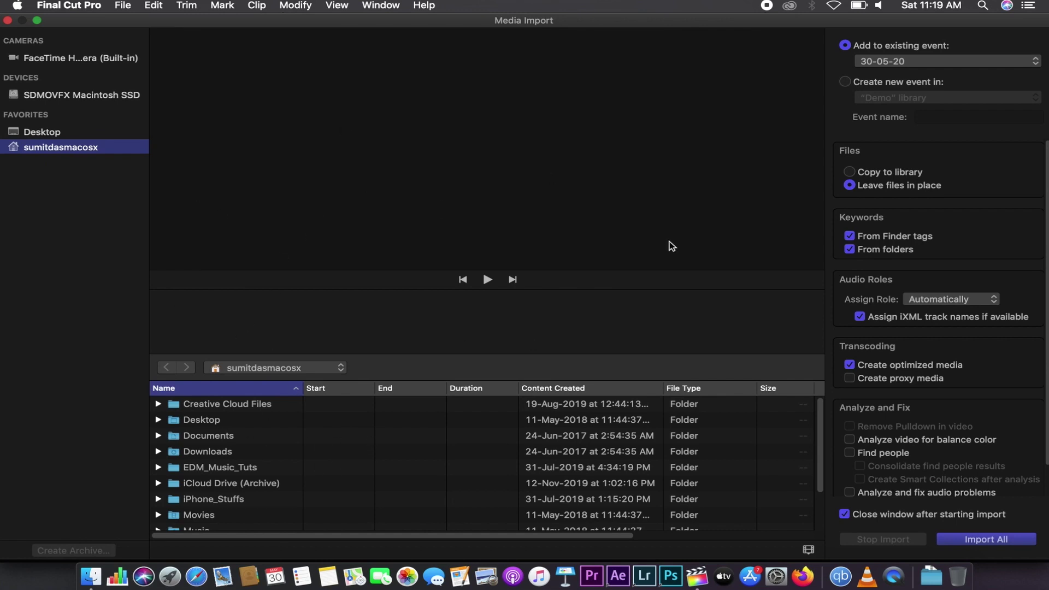
scroll(300, 447, down, 3)
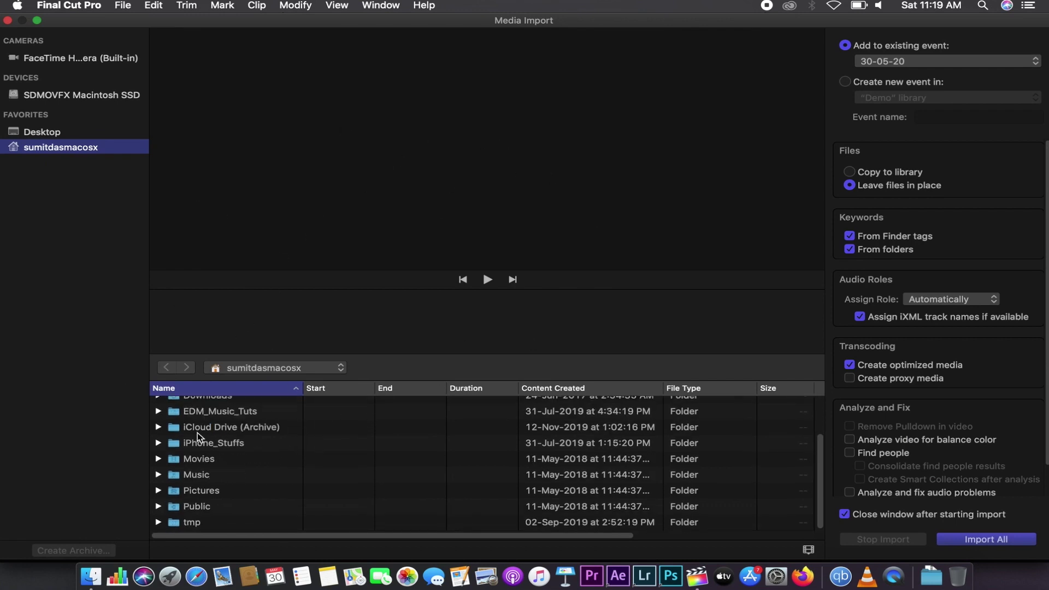
scroll(153, 435, up, 3)
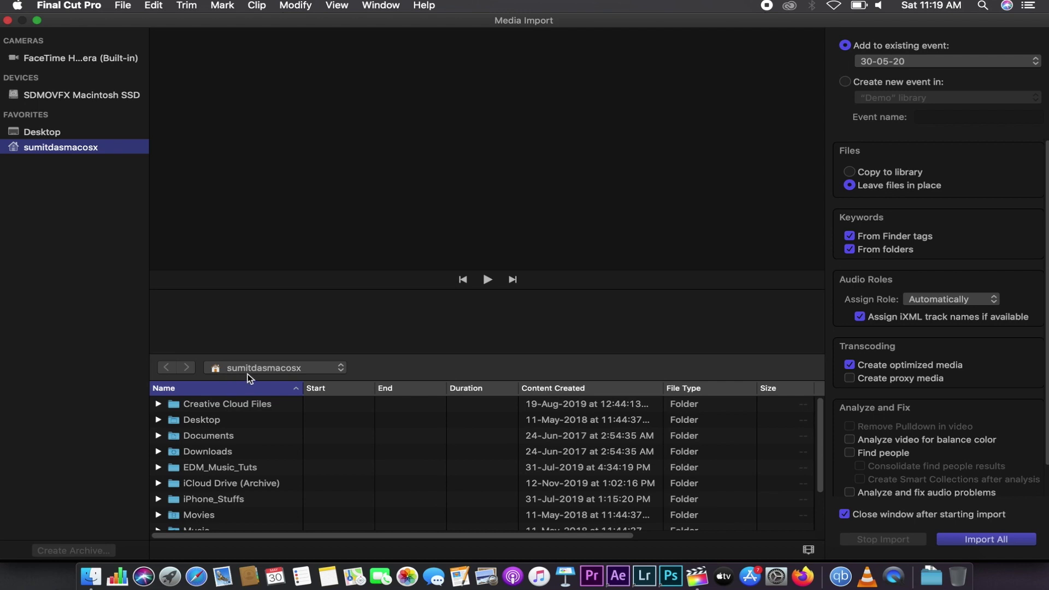
scroll(175, 465, down, 3)
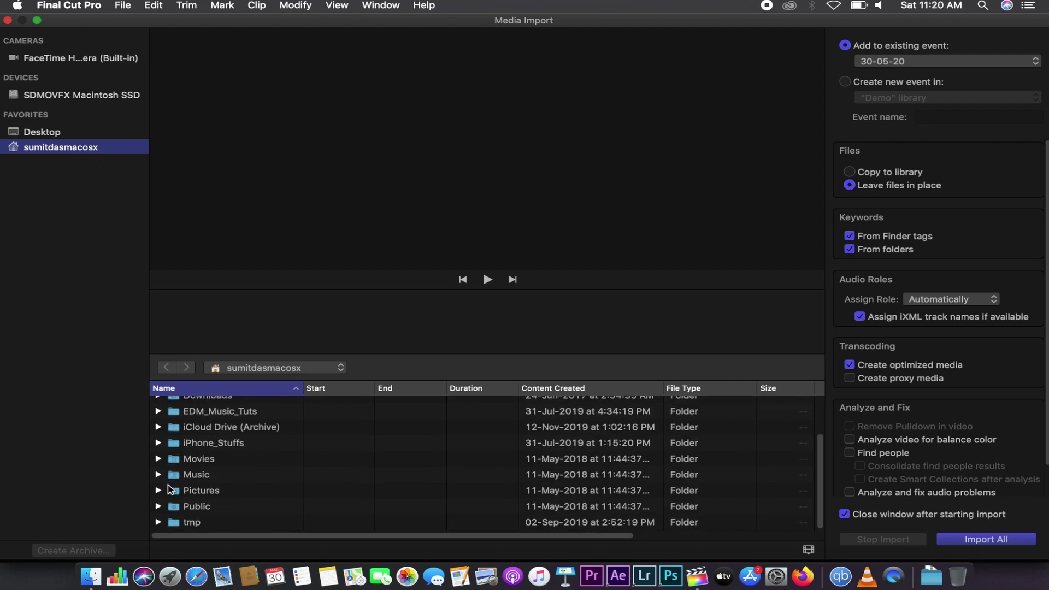
click(158, 459)
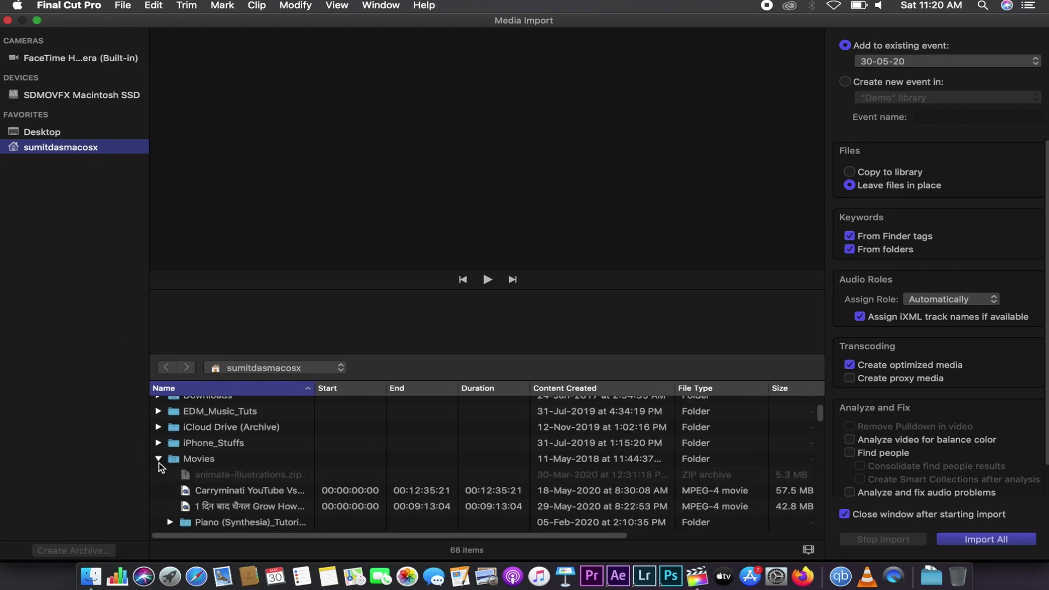
scroll(337, 512, down, 5)
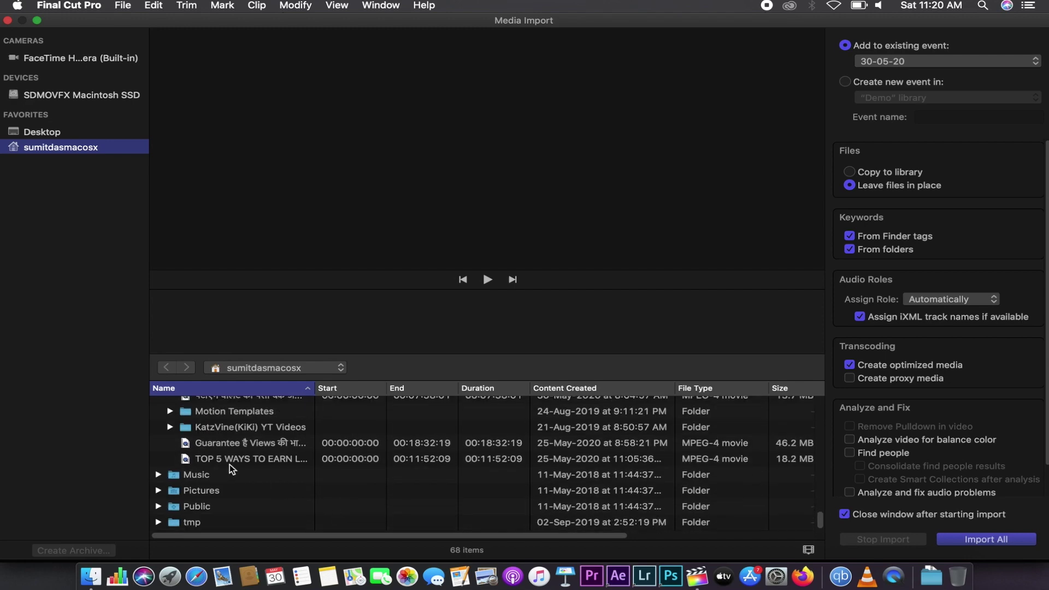
scroll(229, 464, up, 3)
scroll(230, 464, down, 3)
scroll(213, 518, up, 5)
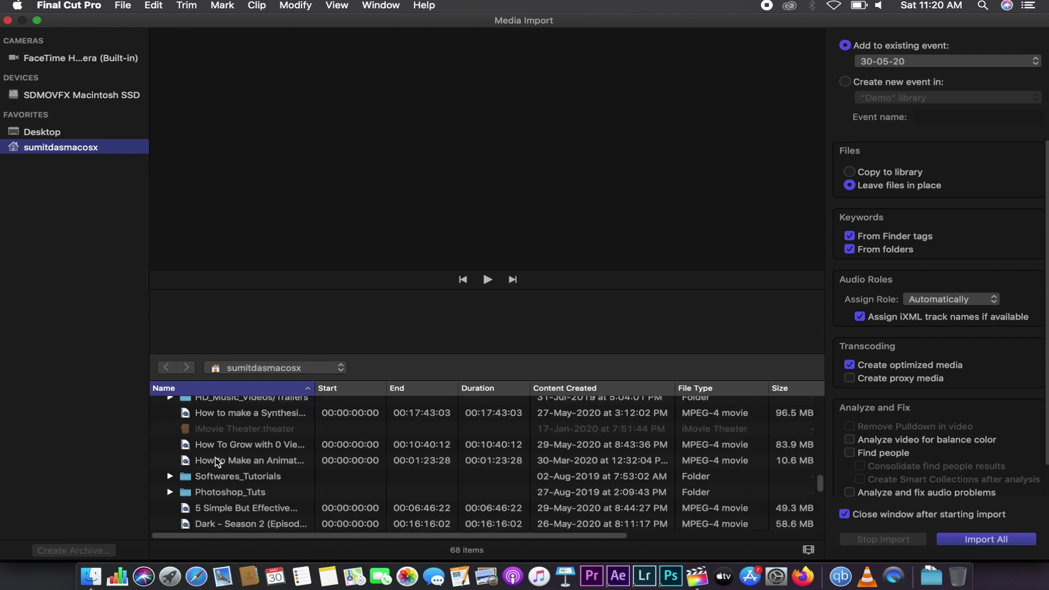
scroll(214, 492, up, 5)
scroll(215, 470, up, 5)
scroll(215, 463, up, 5)
scroll(218, 458, up, 5)
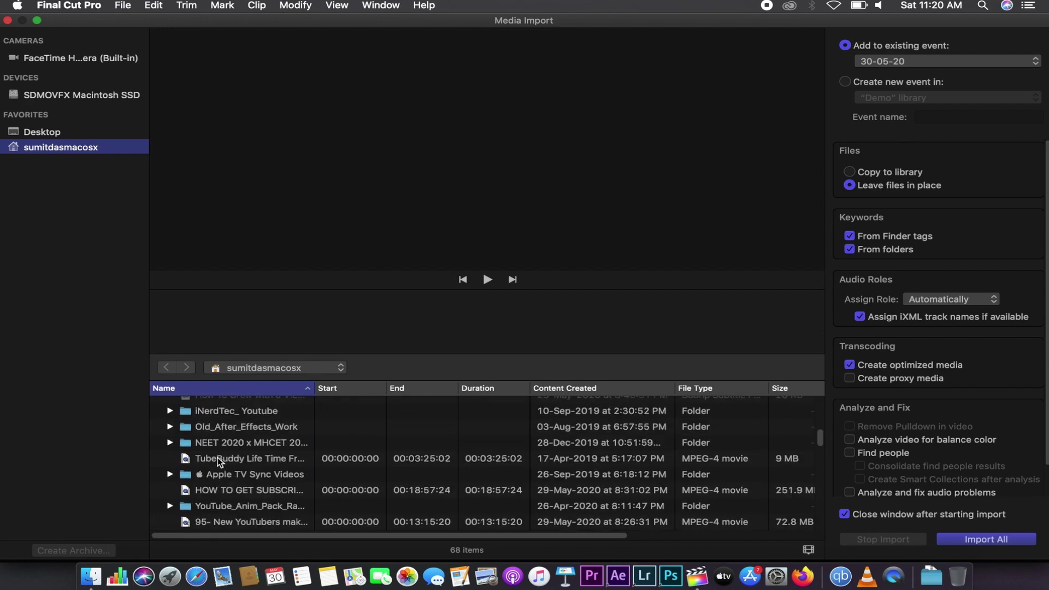
scroll(217, 458, down, 2)
scroll(224, 454, down, 2)
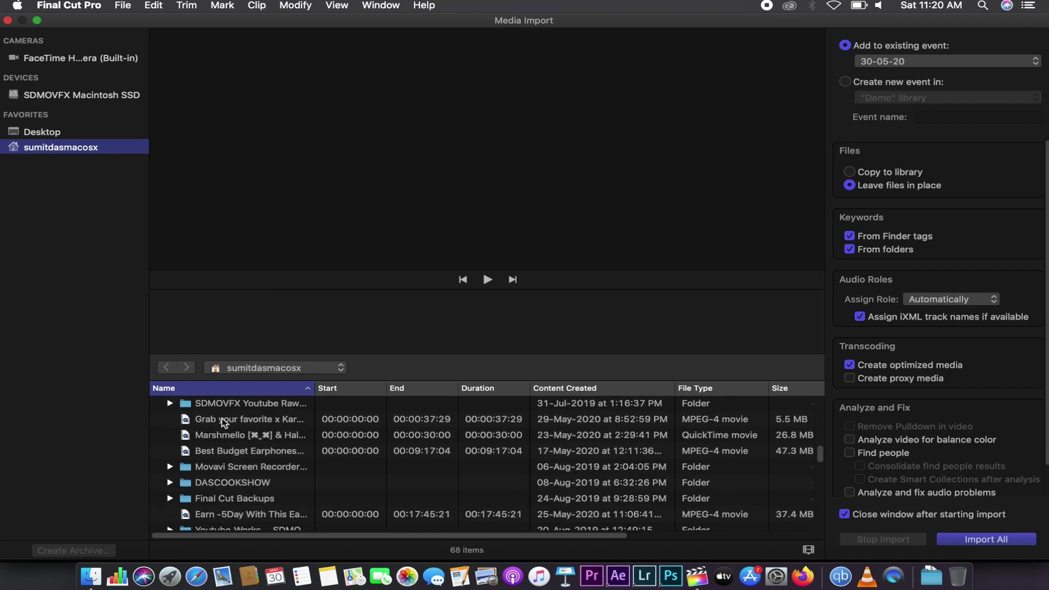
Step: Import Outro(YT_Endscreen.MOV from SDMOVFX's Raw_Footages folder into the event
double_click(229, 404)
scroll(253, 443, down, 5)
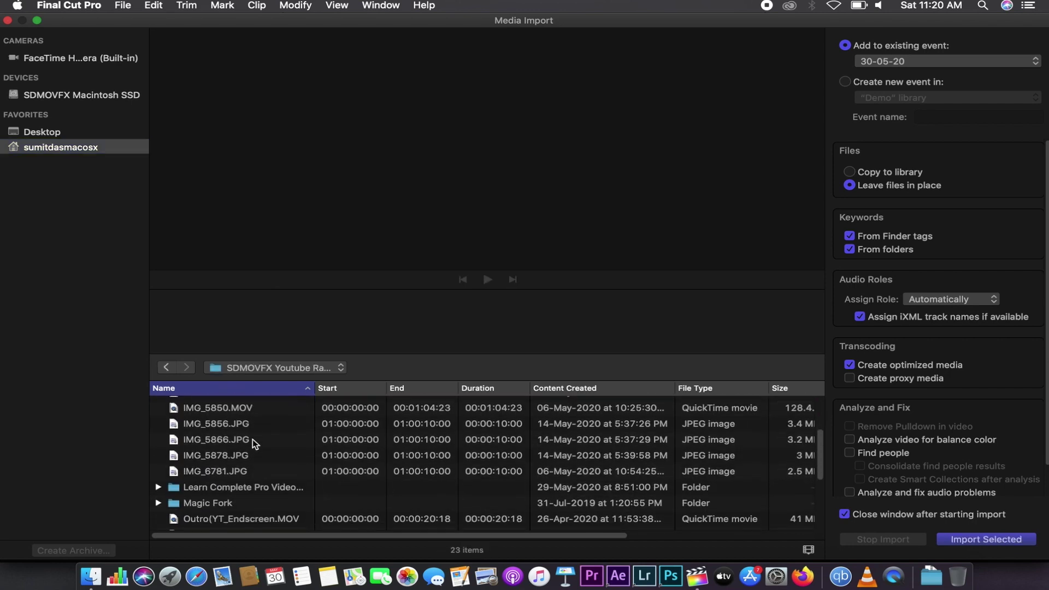
scroll(252, 439, down, 1)
click(238, 473)
scroll(238, 474, down, 6)
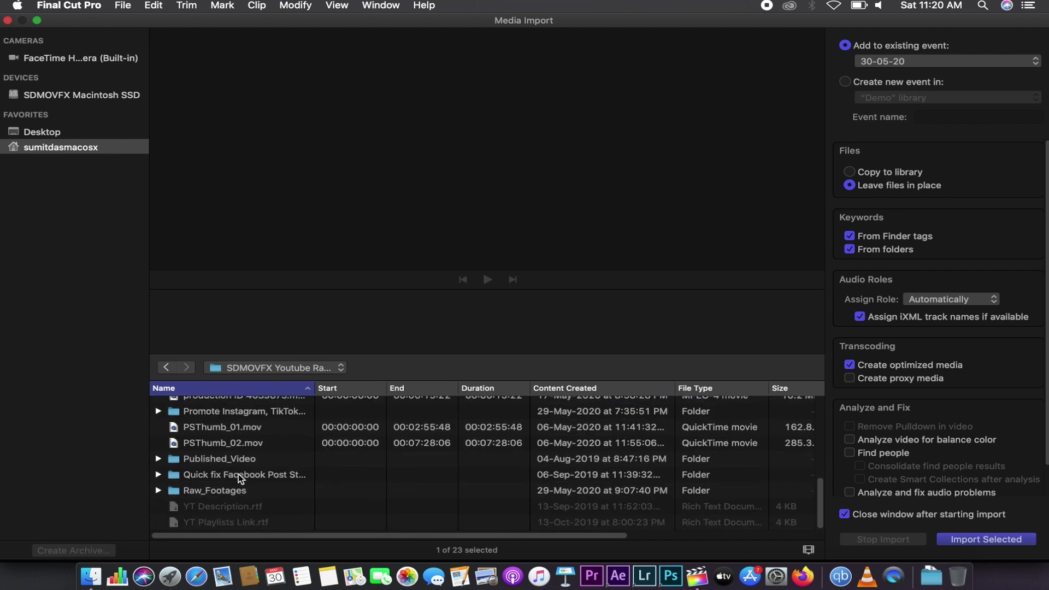
double_click(213, 490)
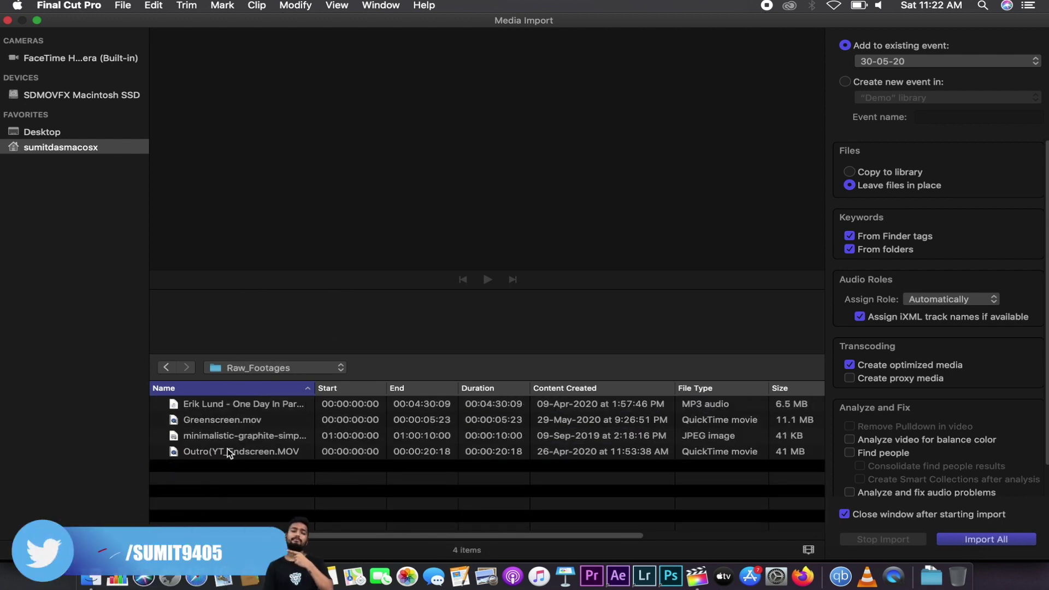
click(227, 452)
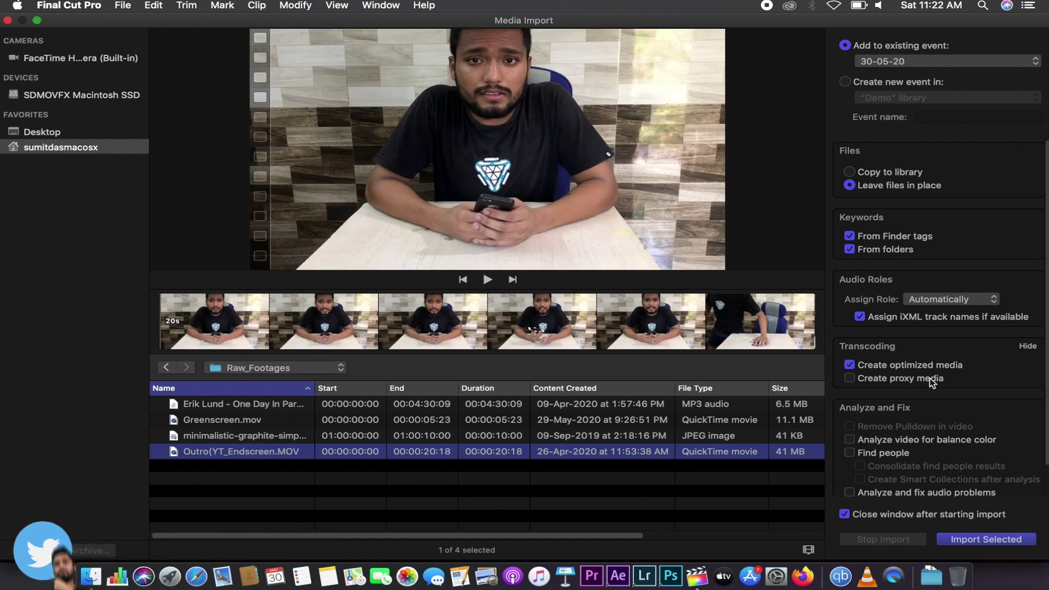
click(988, 539)
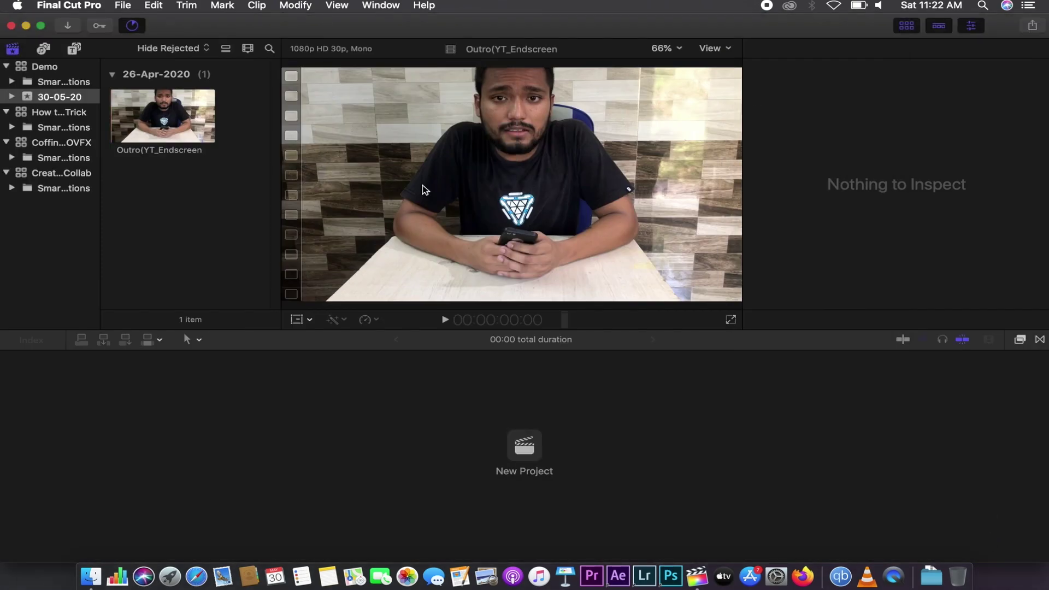
Step: Check the background transcoding progress, then skim the Outro clip to preview its footage
click(133, 26)
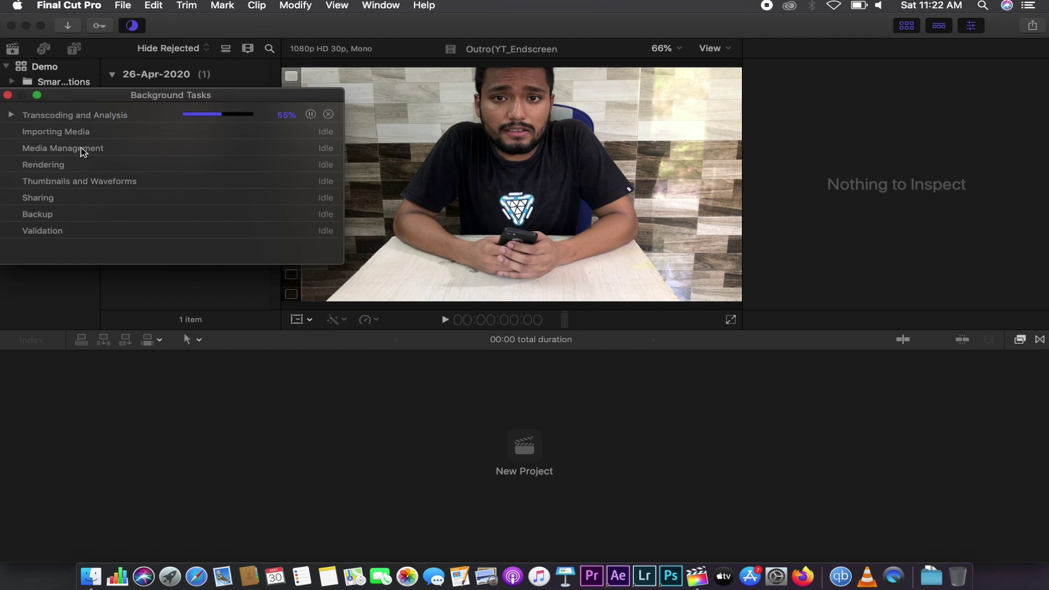
click(8, 95)
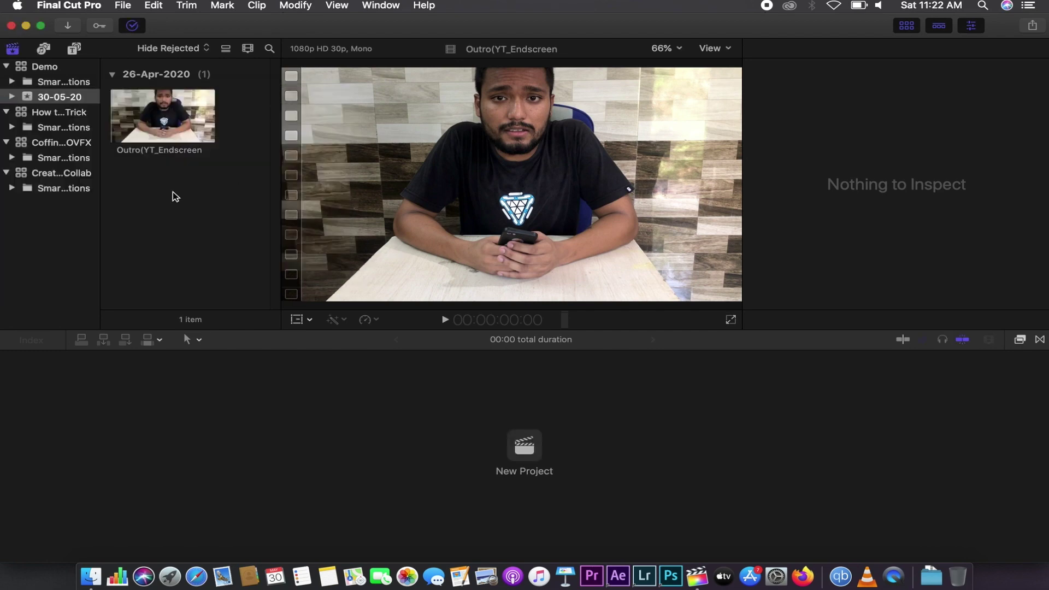
click(151, 116)
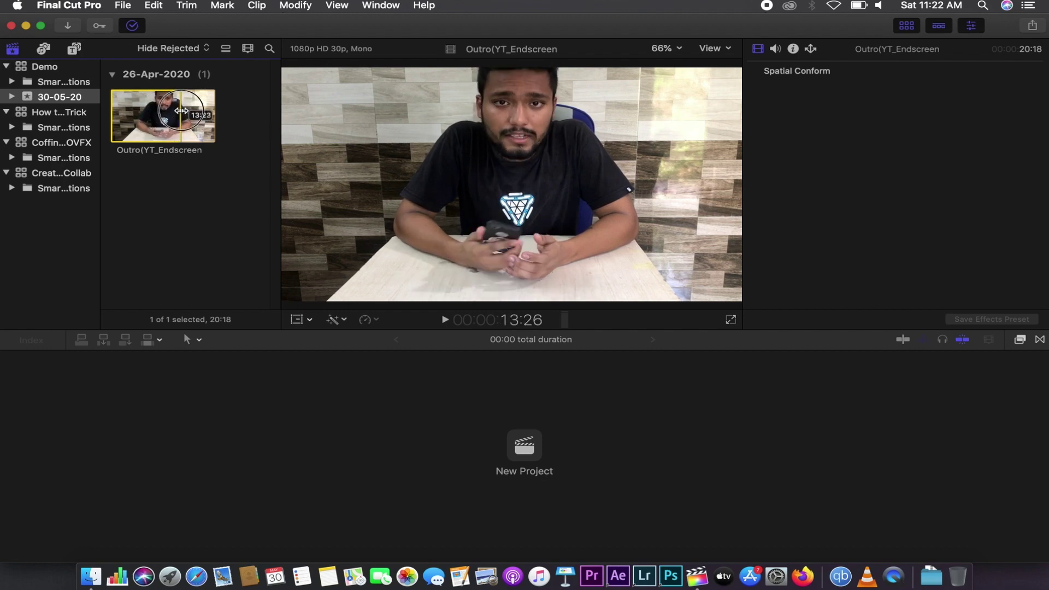
drag(191, 117, 162, 131)
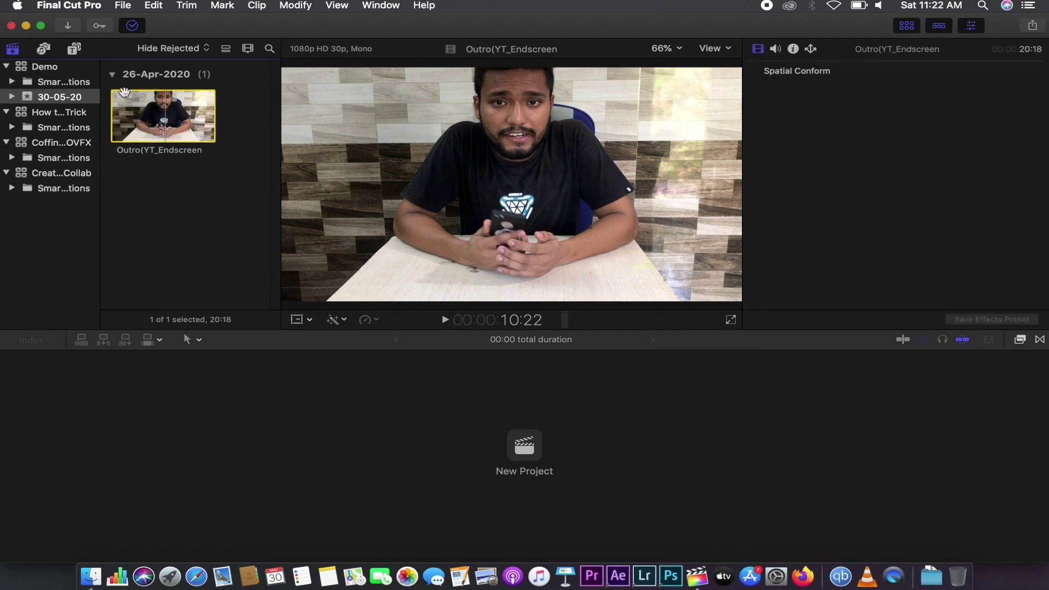
click(207, 190)
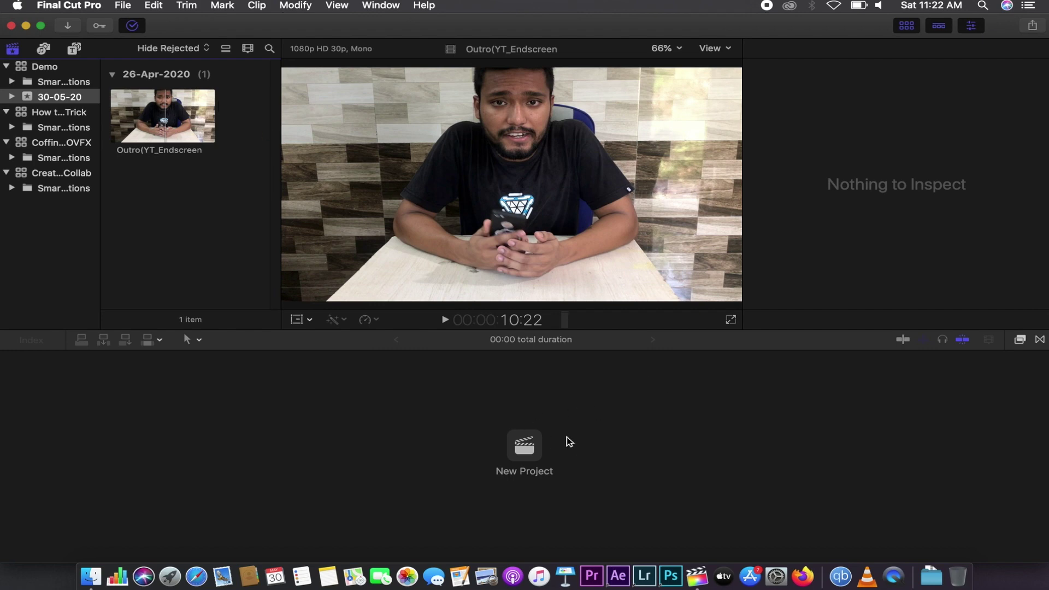
click(693, 440)
click(146, 119)
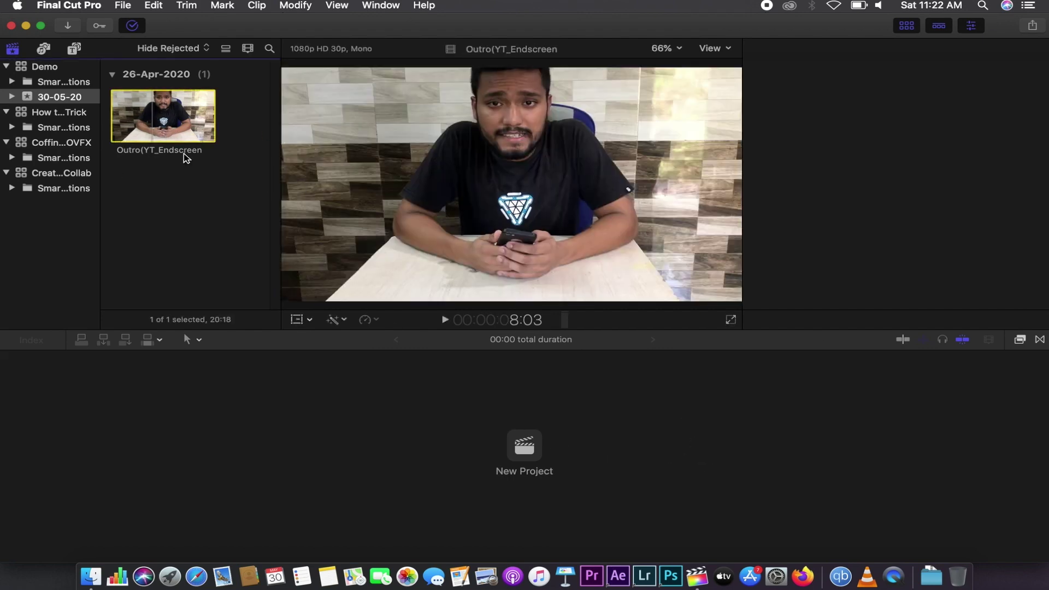
Step: Name the new project Demo and look through the video format options
click(522, 448)
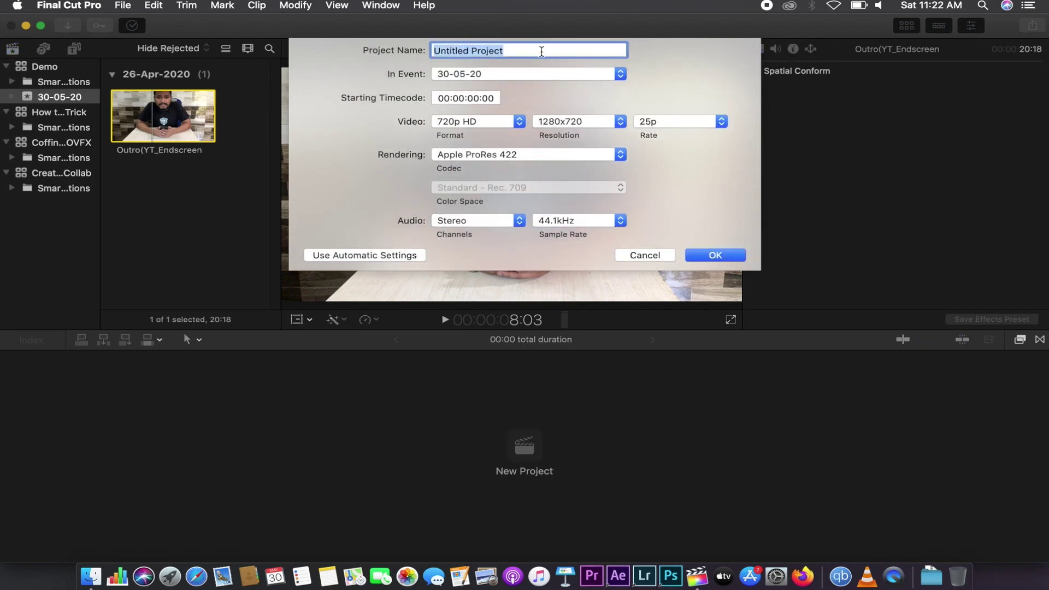
text(Demo)
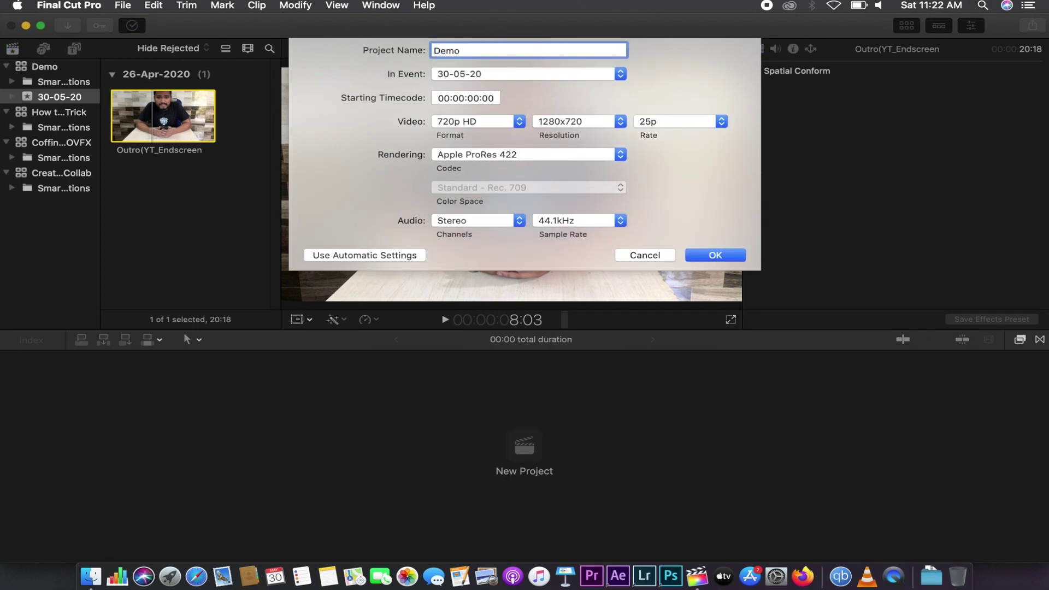
click(488, 121)
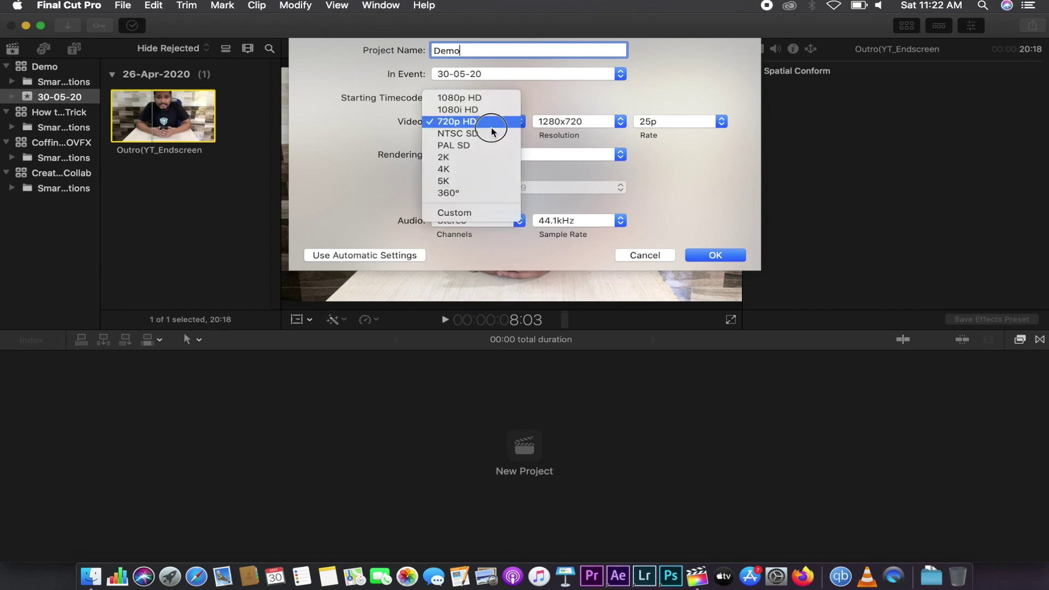
key(Escape)
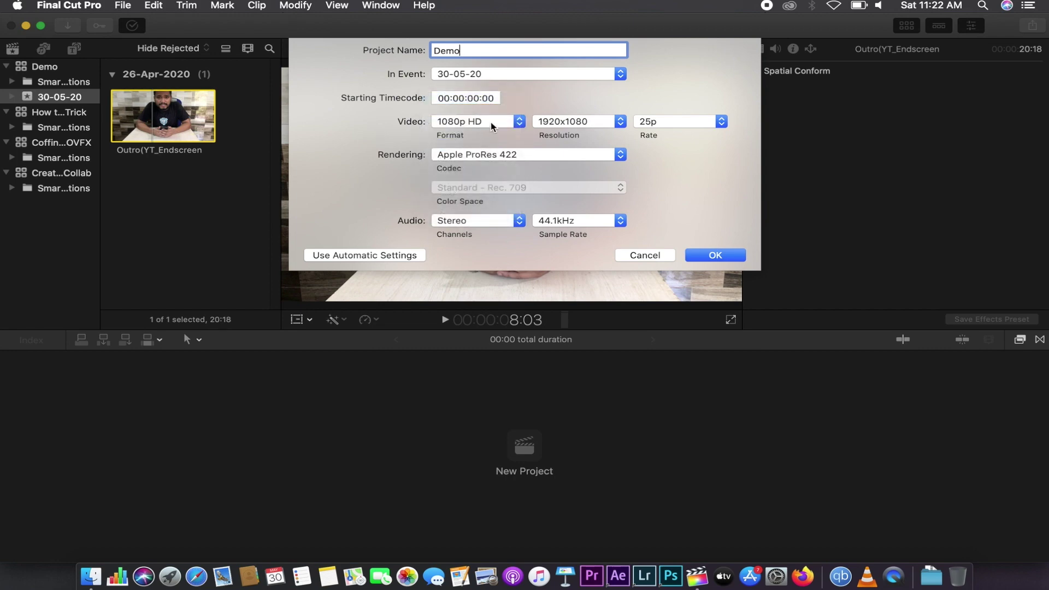
click(487, 122)
click(485, 237)
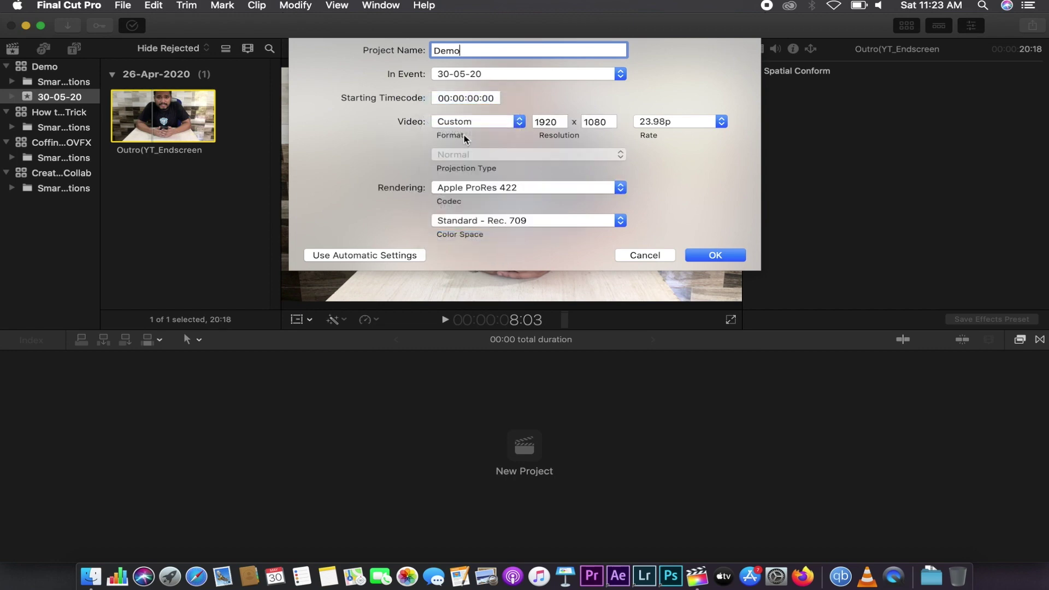
double_click(552, 118)
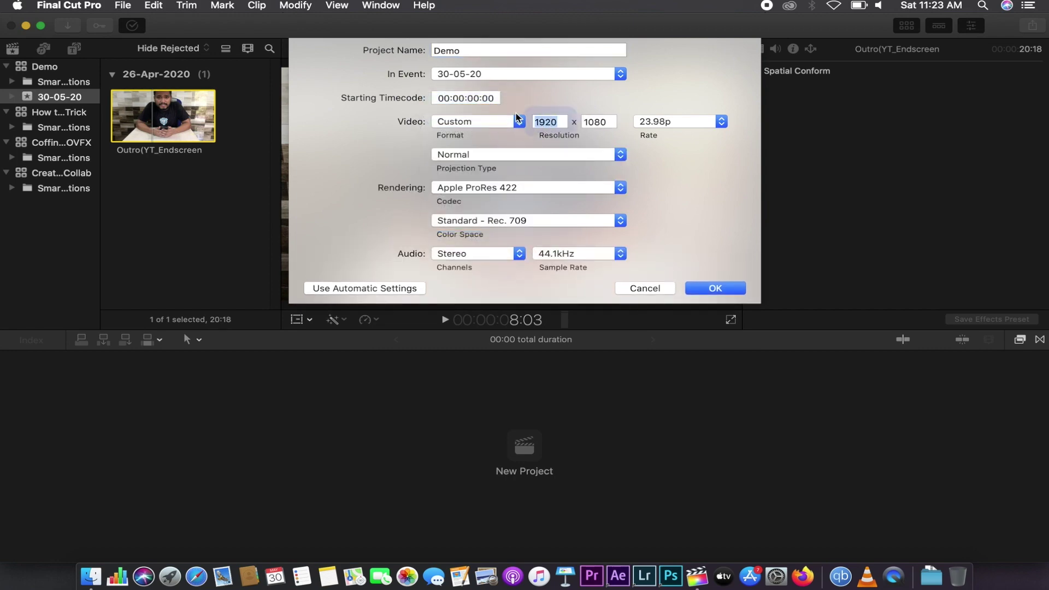
Step: Set the format to 1080p HD at 25p and create the project
click(697, 128)
click(635, 120)
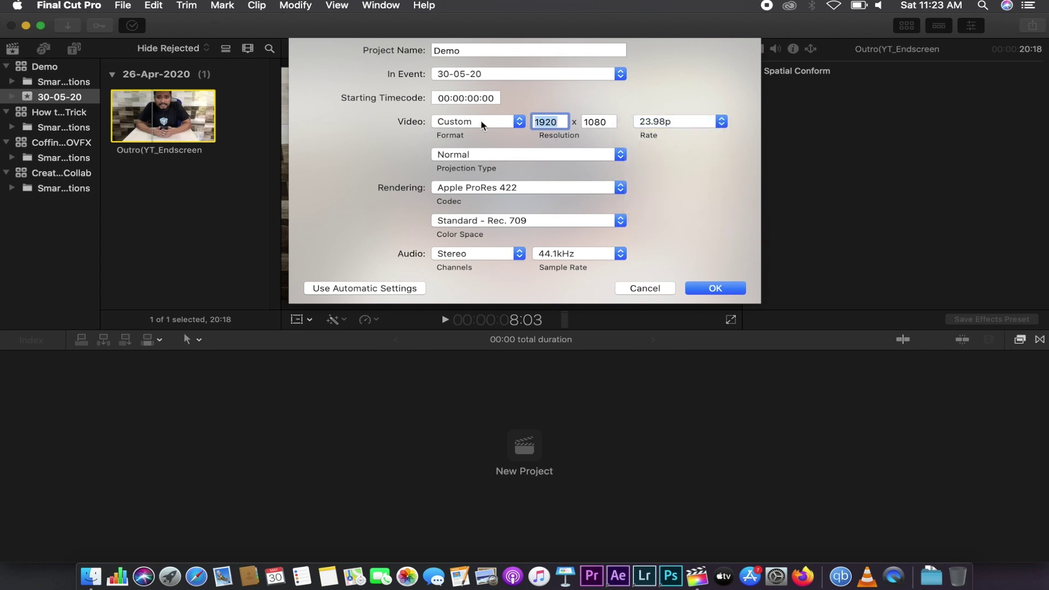
click(482, 125)
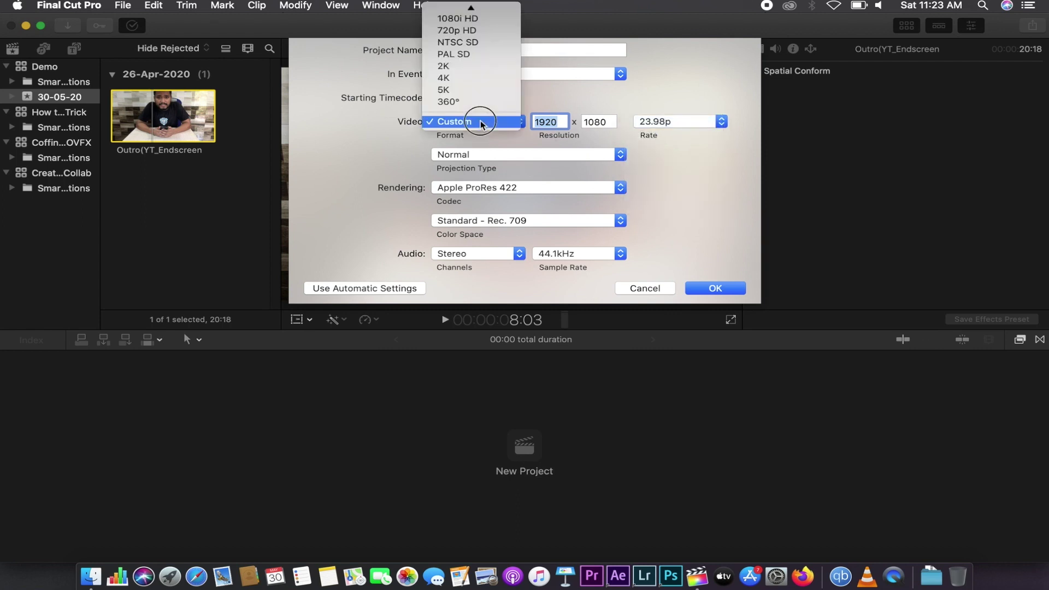
click(459, 10)
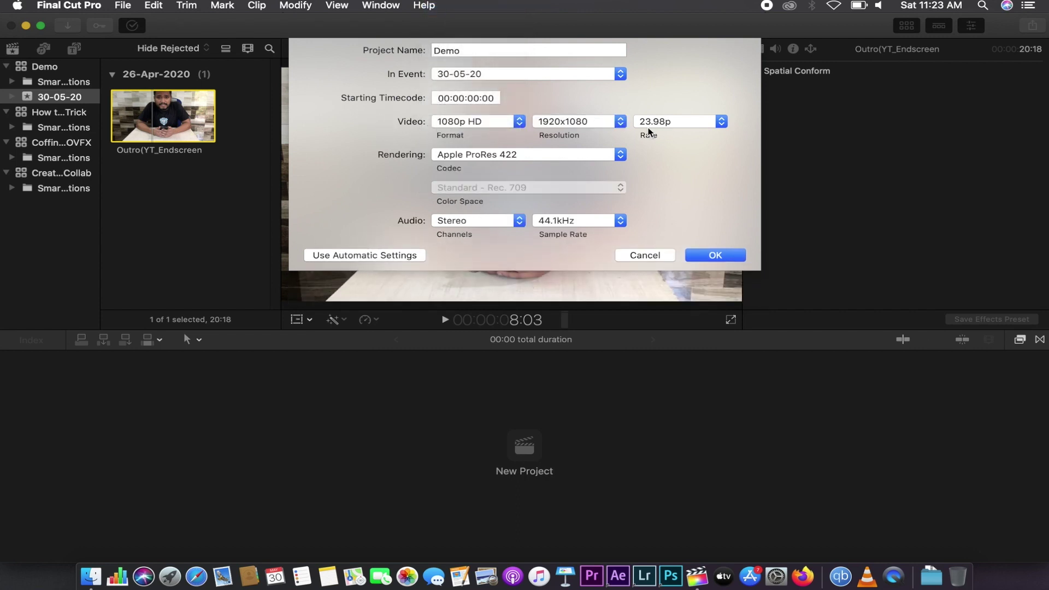
drag(650, 131, 656, 146)
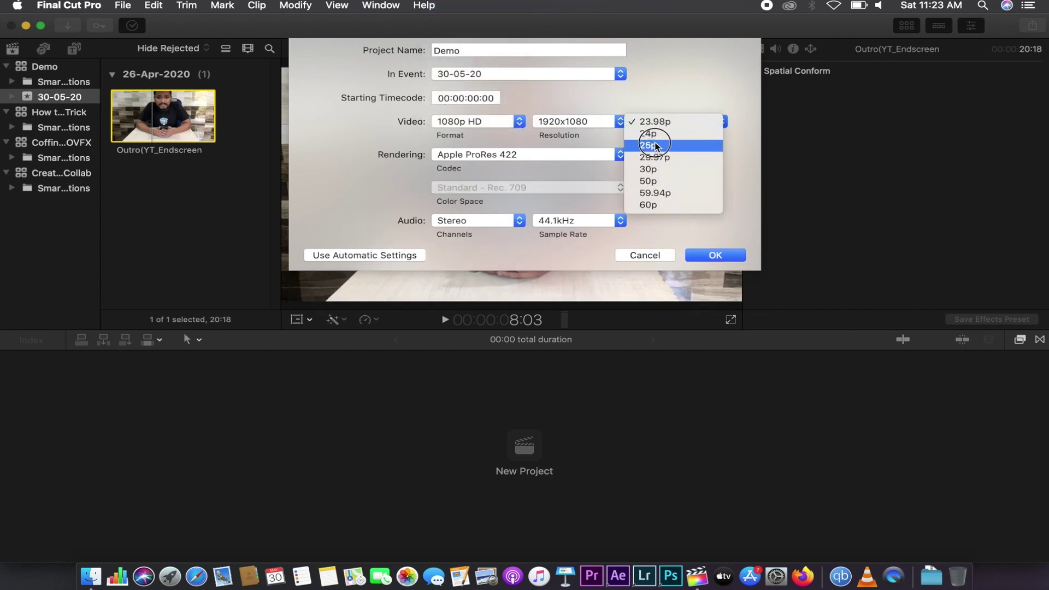
click(656, 145)
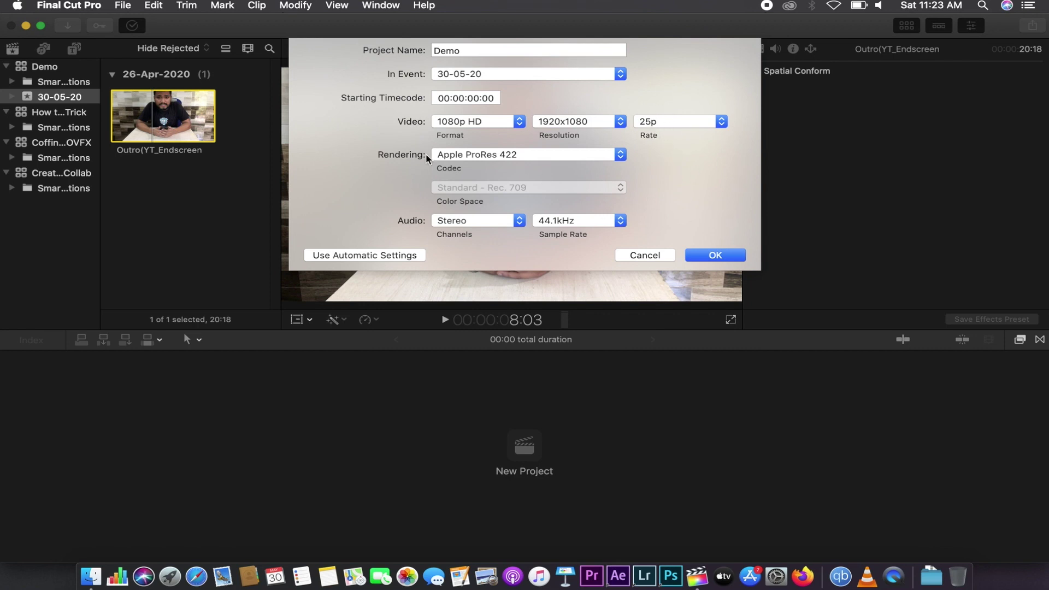
click(715, 255)
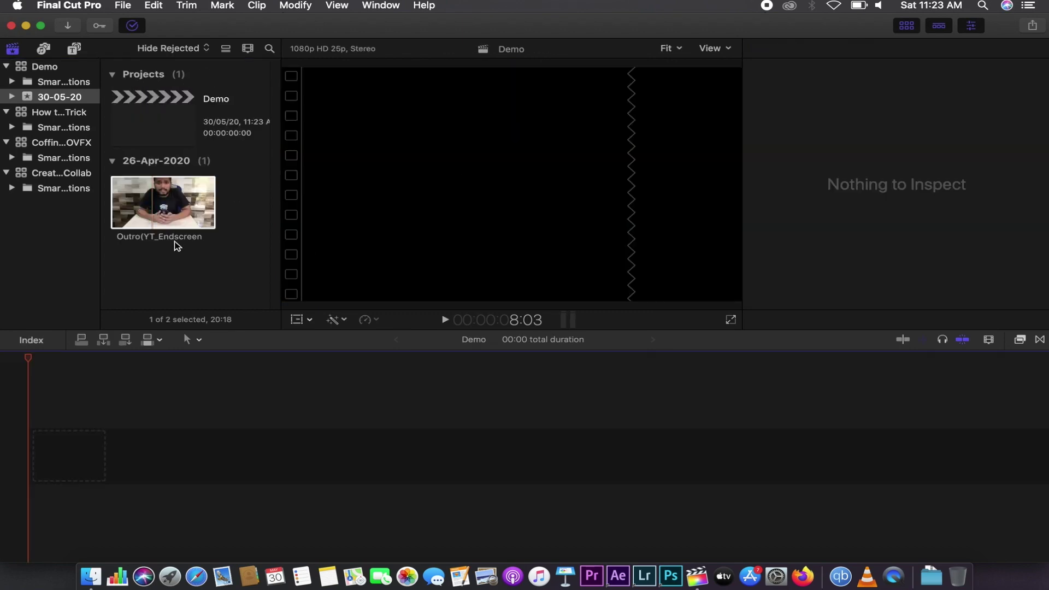
Step: Drag the Outro(YT_Endscreen clip from the browser into the Demo timeline
click(153, 110)
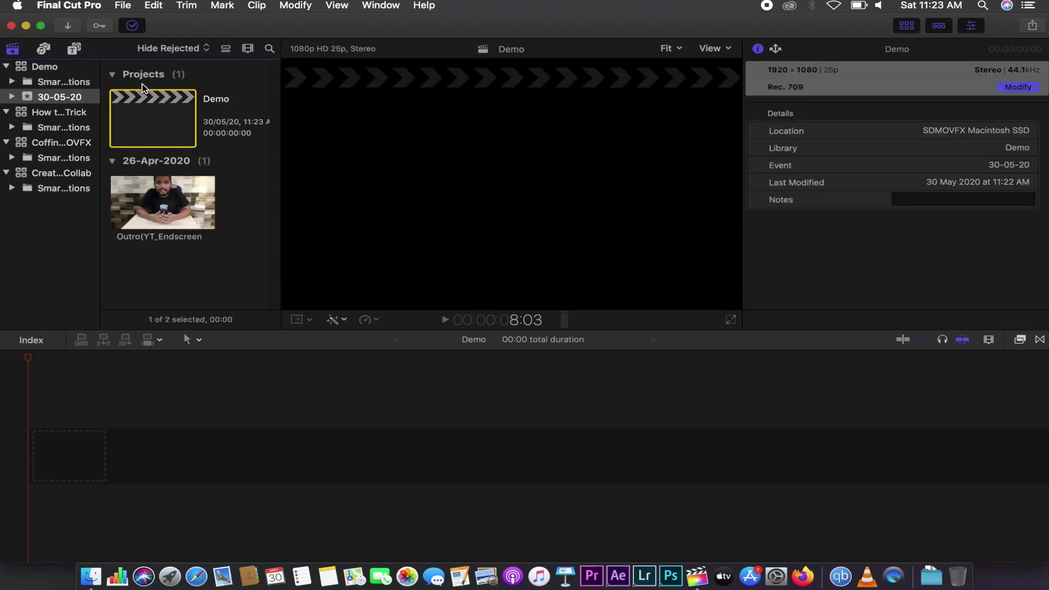
click(180, 208)
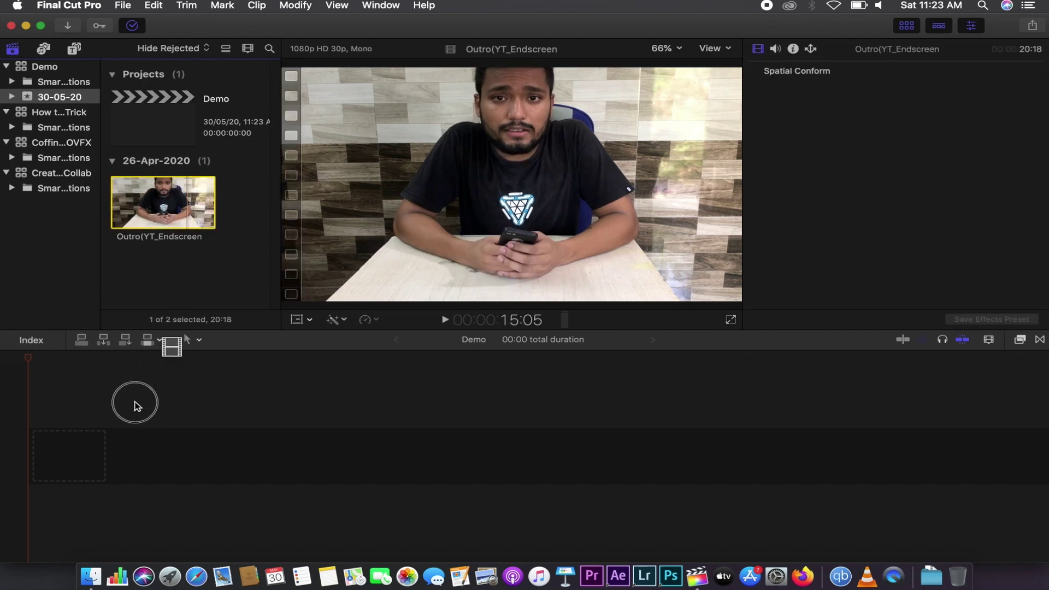
drag(186, 198, 71, 456)
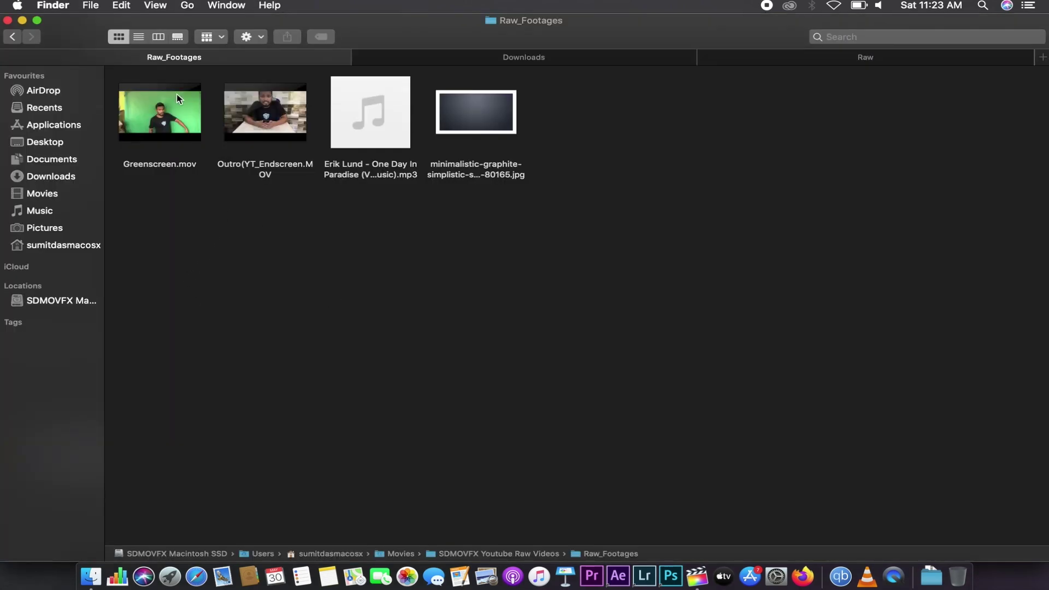
Step: Drag the Outro file from Finder into the timeline, delete the duplicate, and return to Final Cut Pro
drag(254, 130, 694, 580)
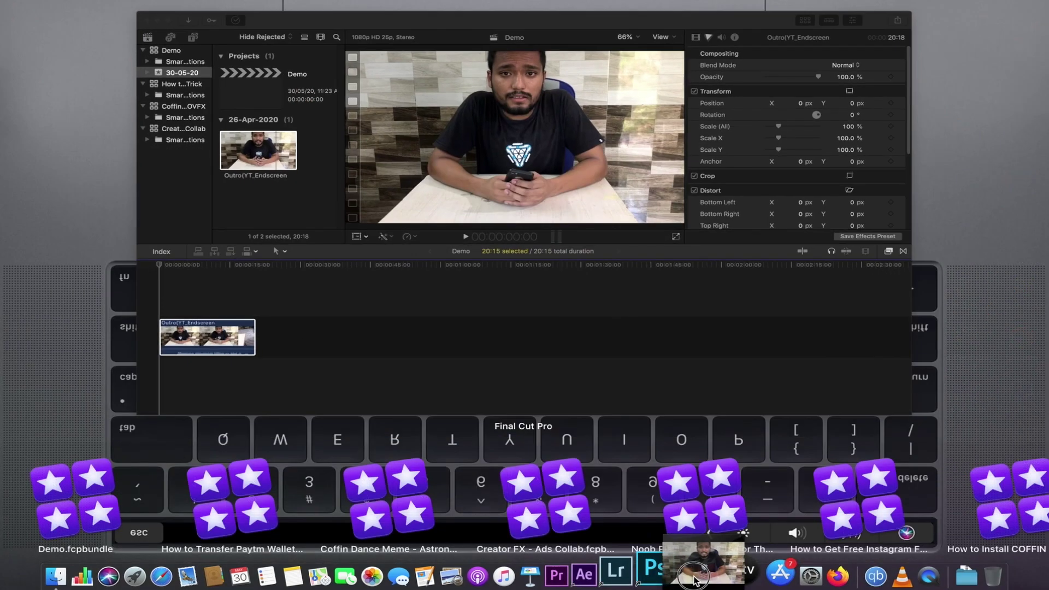
mouse_move(694, 580)
mouse_down()
mouse_move(528, 334)
mouse_move(219, 432)
mouse_up()
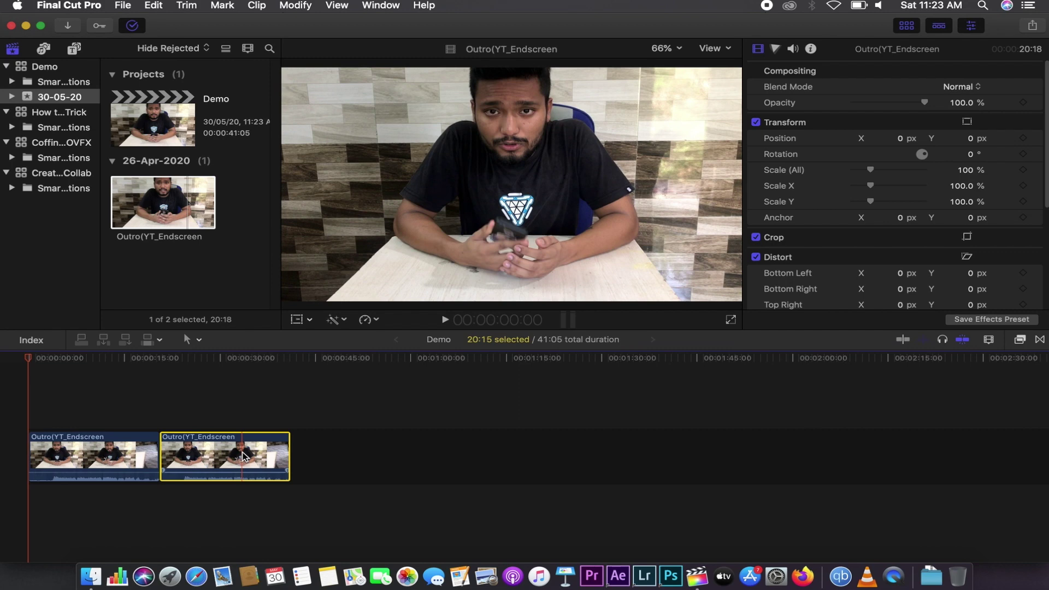
key(Delete)
key(super+Tab)
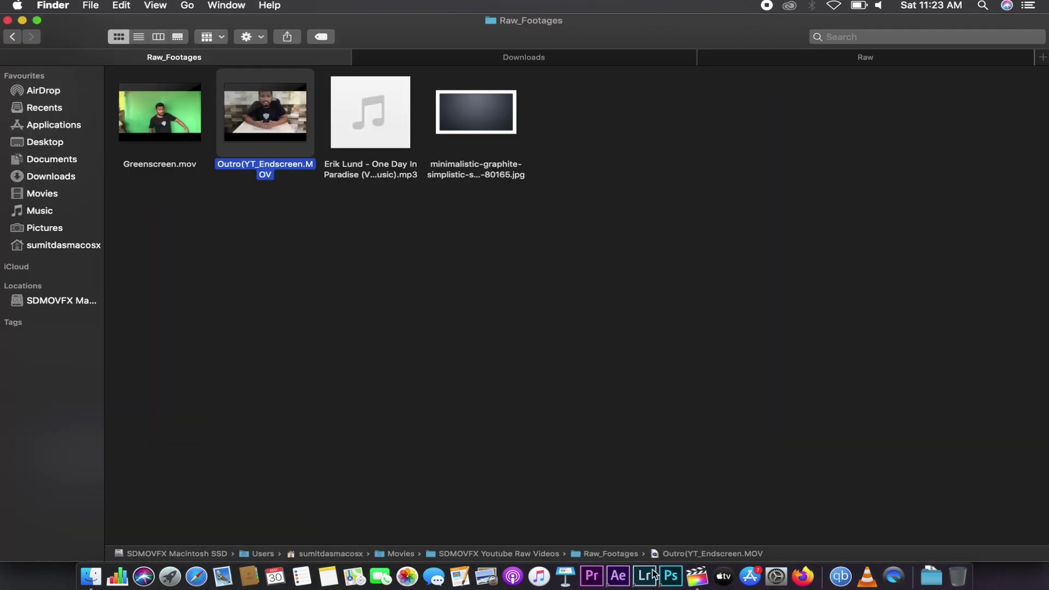
key(super+Tab)
drag(166, 359, 26, 356)
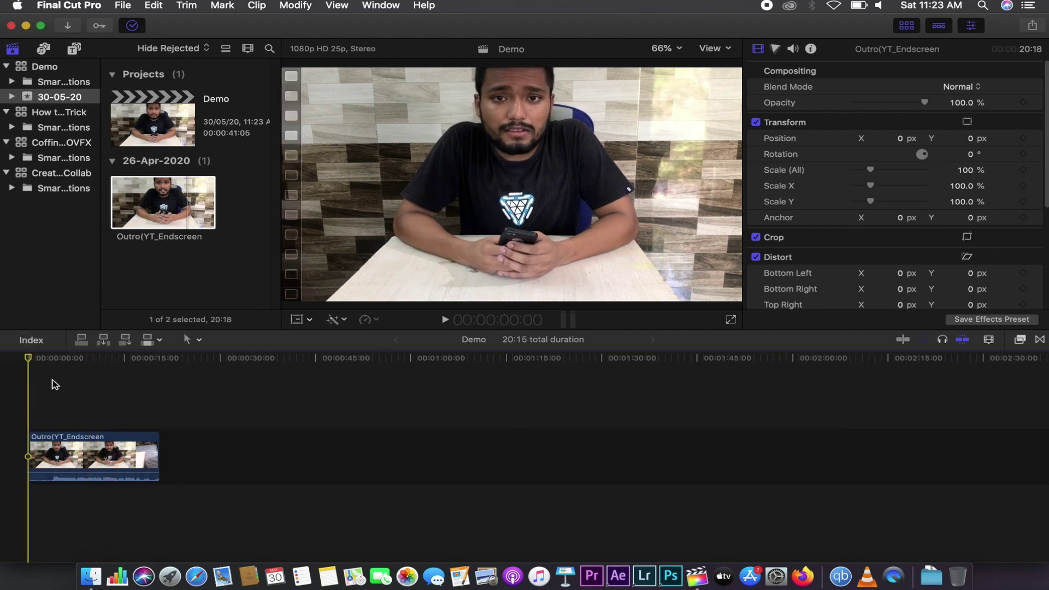
key(super+equal)
key(super+equal)
key(super+equal)
key(super+minus)
key(super+minus)
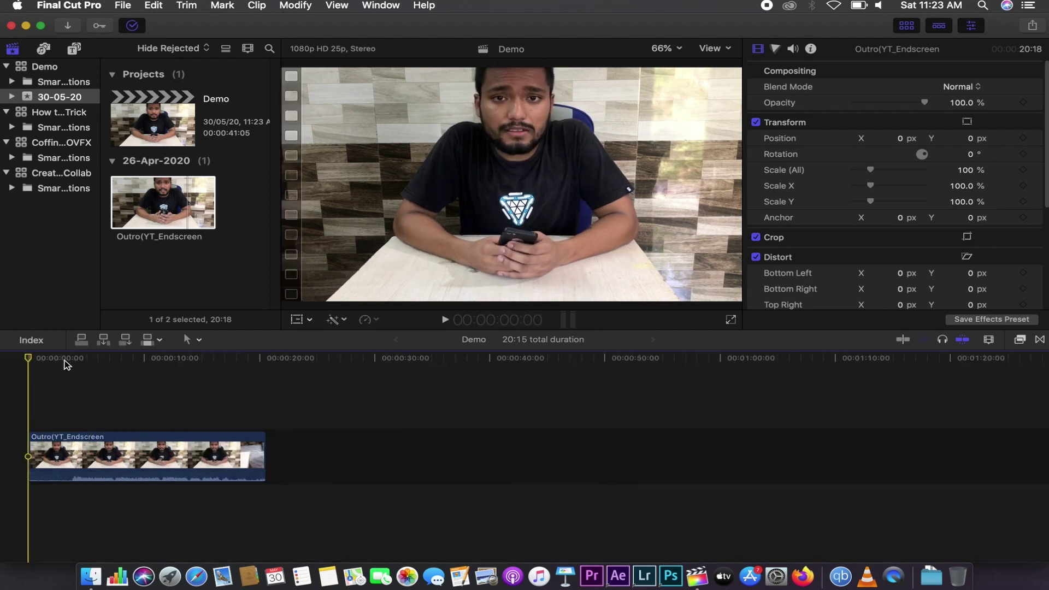
key(super+equal)
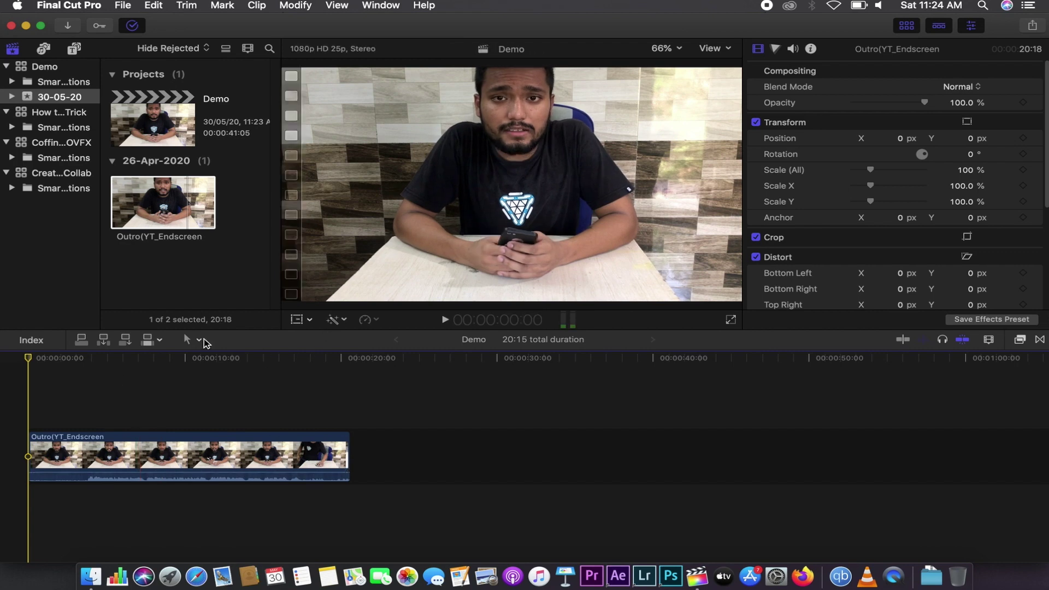
mouse_move(33, 355)
mouse_down()
mouse_move(121, 369)
mouse_move(157, 426)
mouse_up()
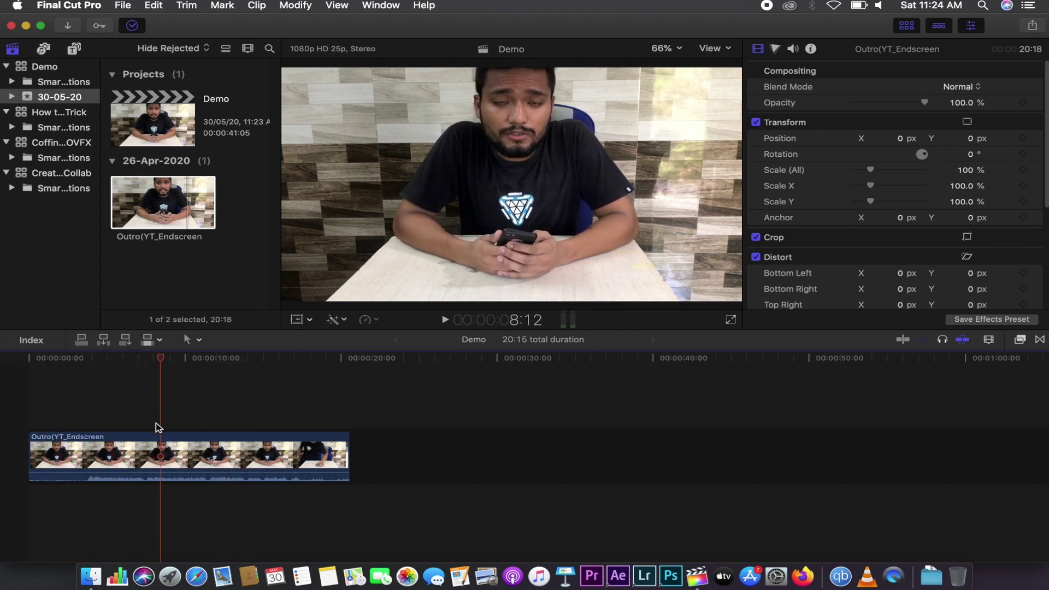
click(165, 437)
click(161, 442)
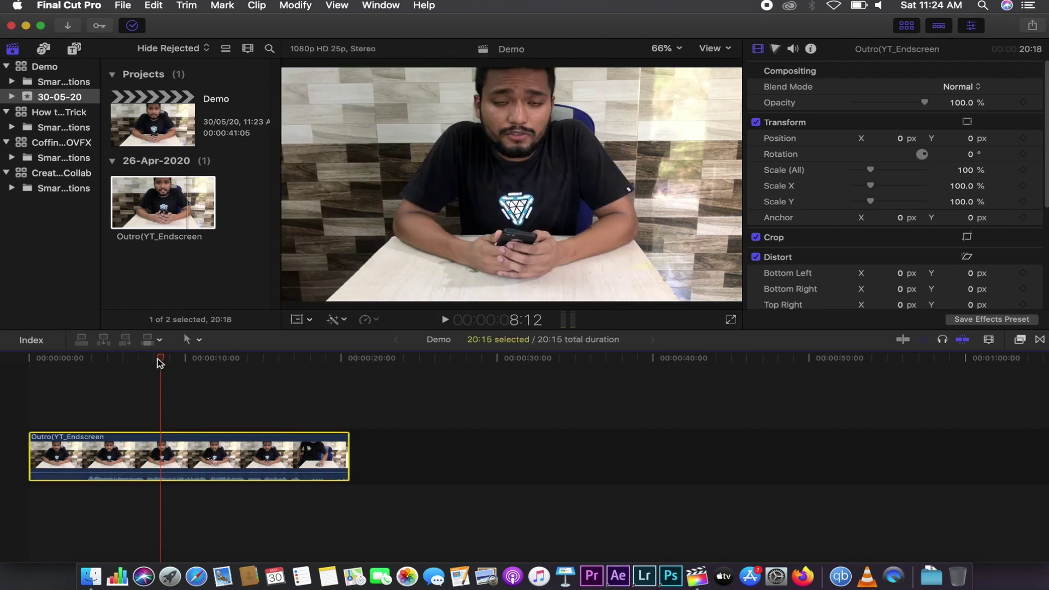
drag(160, 362, 7, 351)
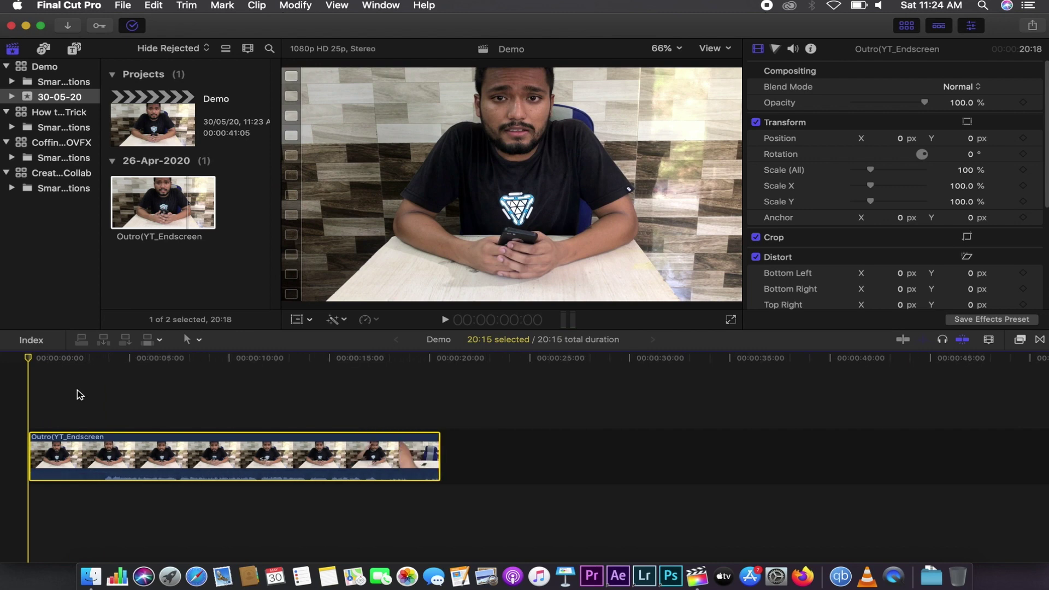
scroll(82, 390, up, 5)
scroll(85, 388, down, 3)
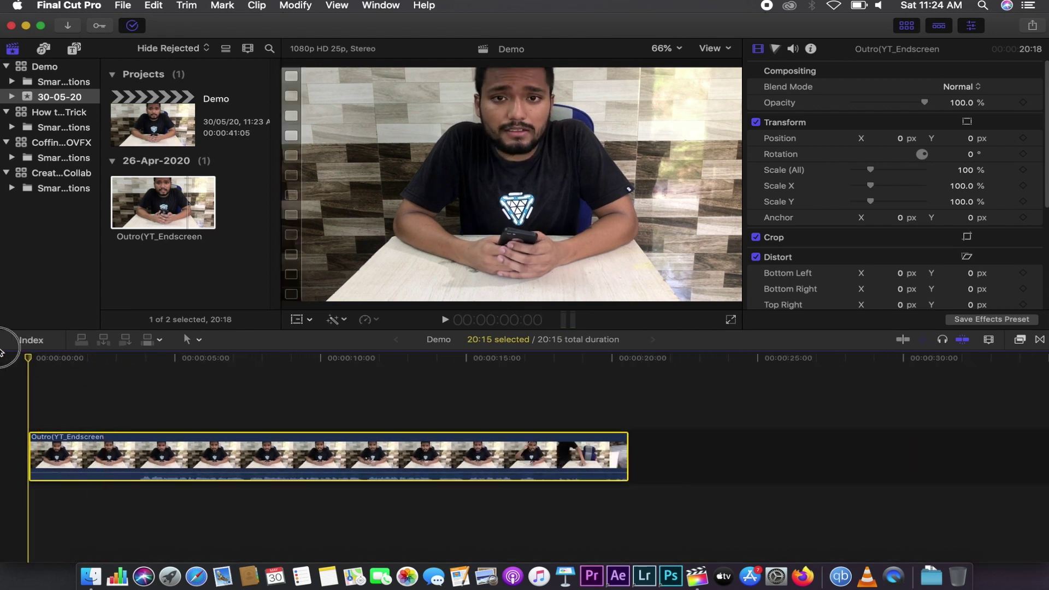
key(space)
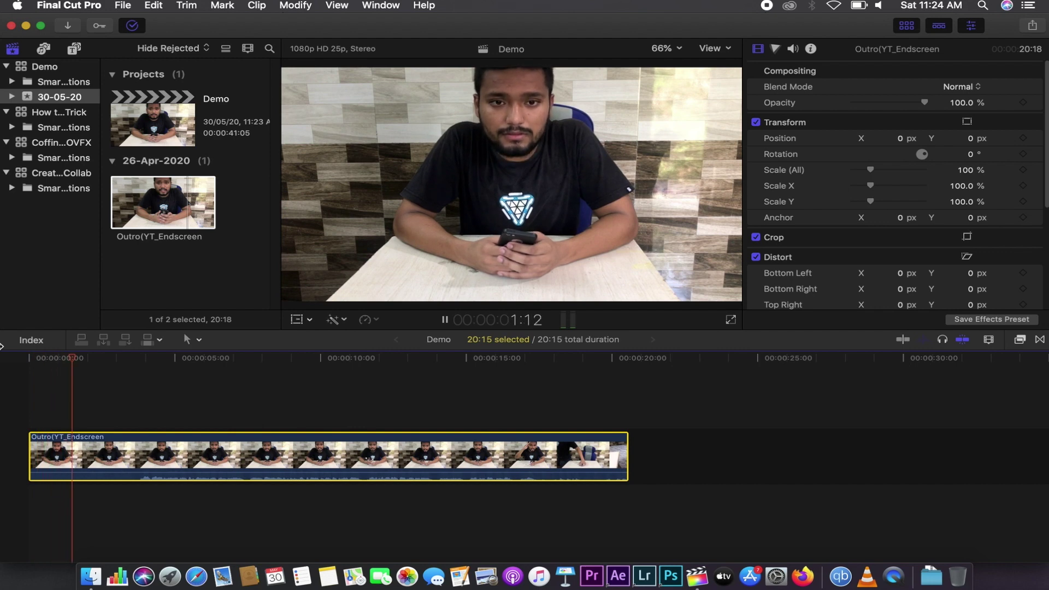
key(space)
drag(102, 362, 237, 366)
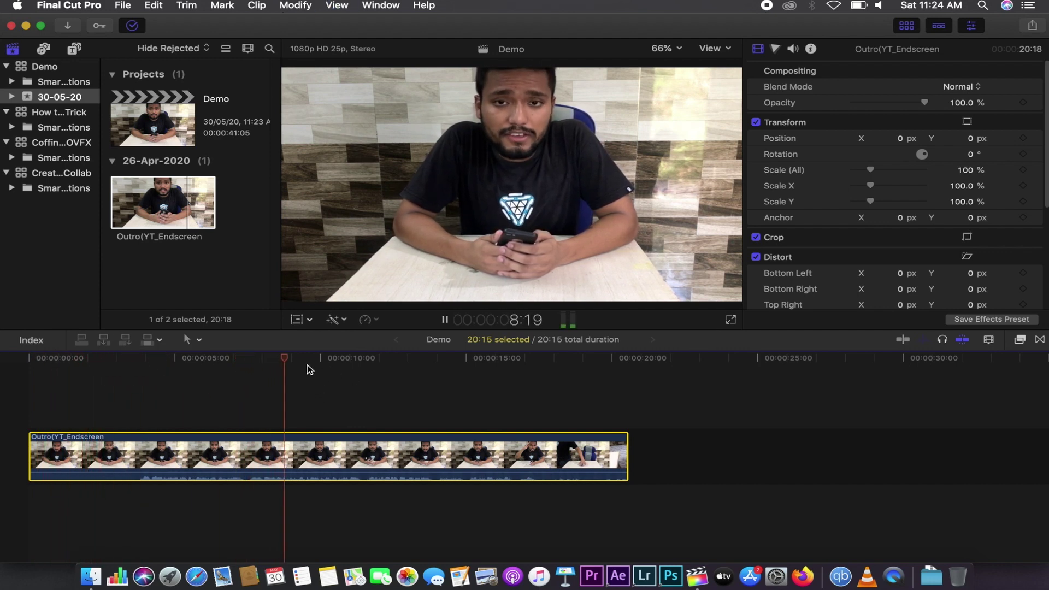
drag(320, 360, 1, 348)
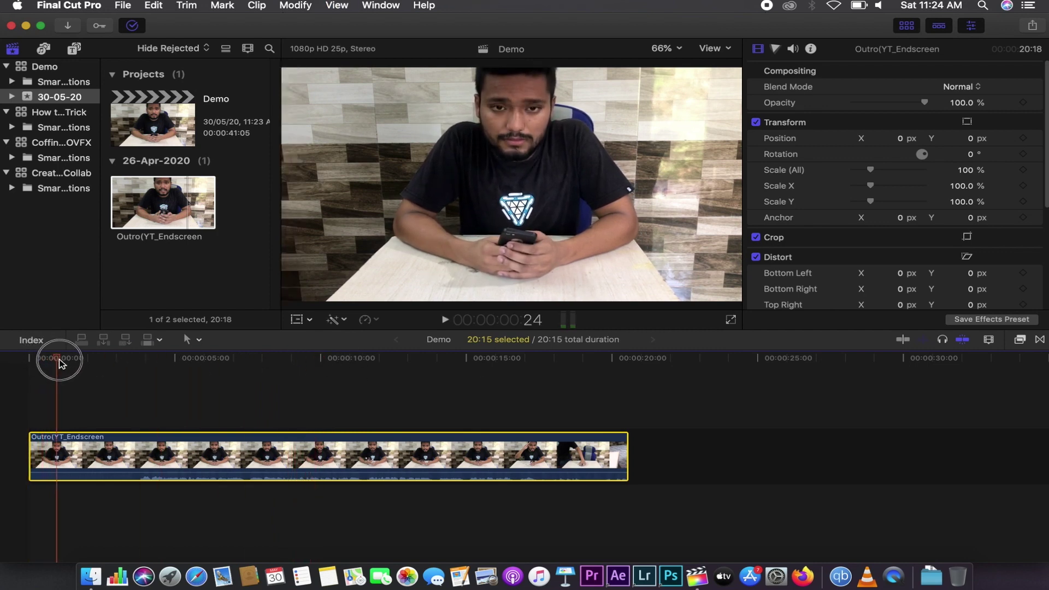
key(space)
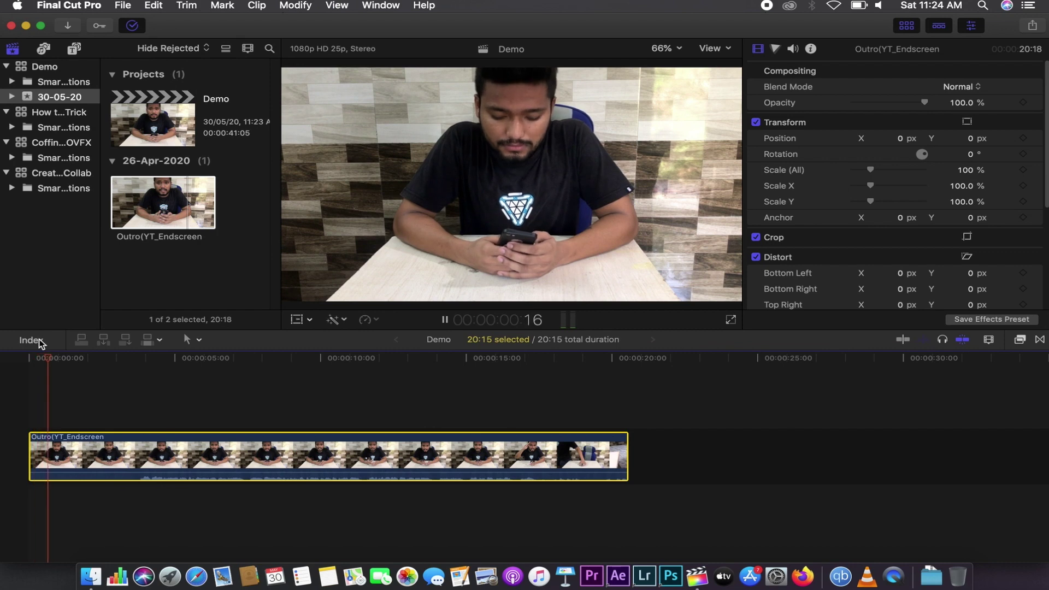
key(space)
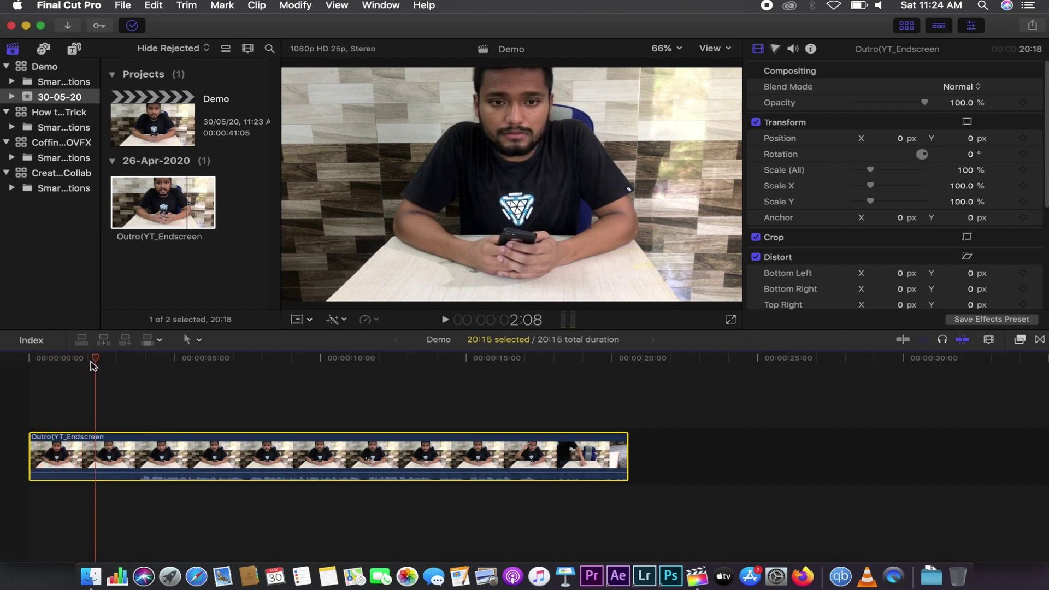
drag(97, 358, 90, 359)
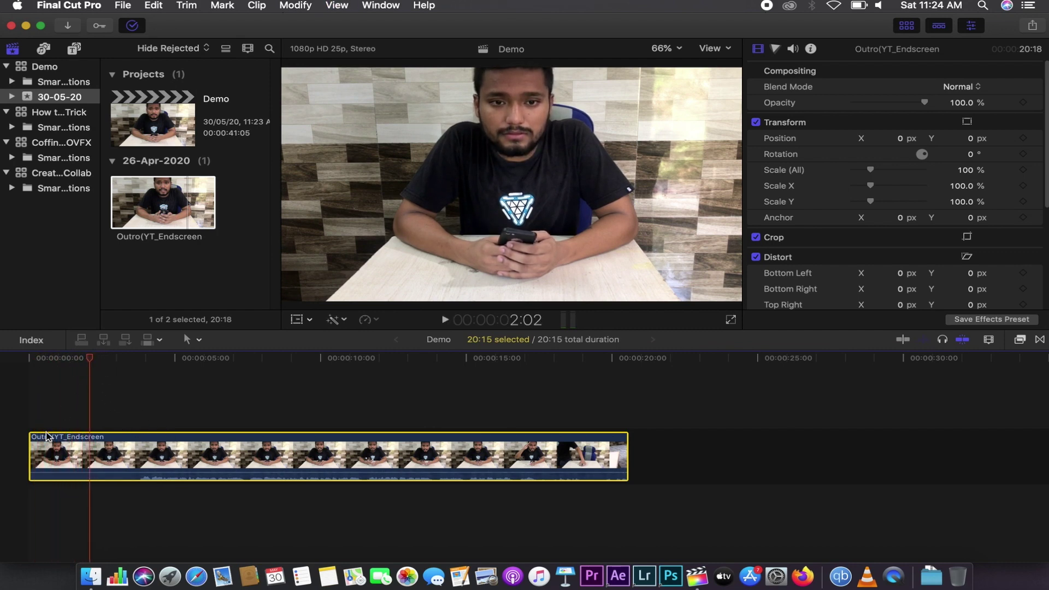
Step: Trim the Outro clip's start edge, play it back, then undo the trim
click(32, 452)
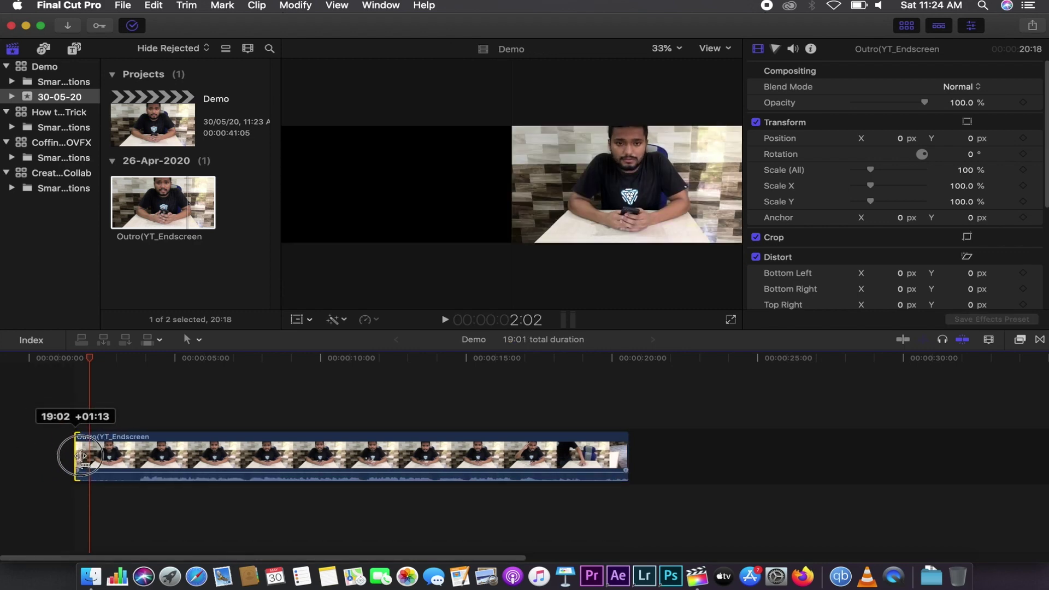
mouse_move(31, 452)
mouse_down()
mouse_move(14, 444)
mouse_move(89, 451)
mouse_up()
click(31, 451)
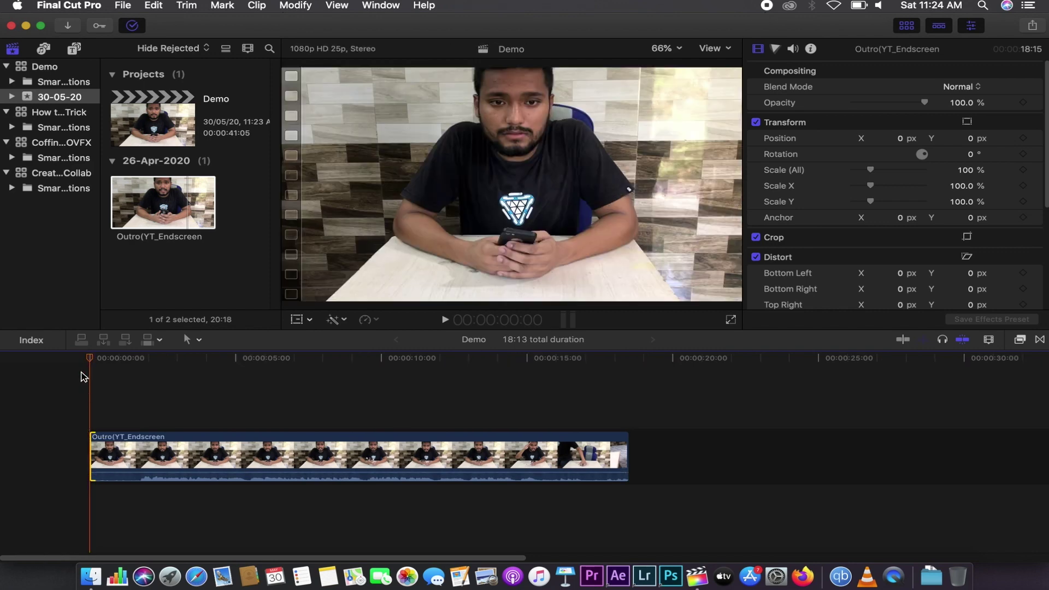
key(space)
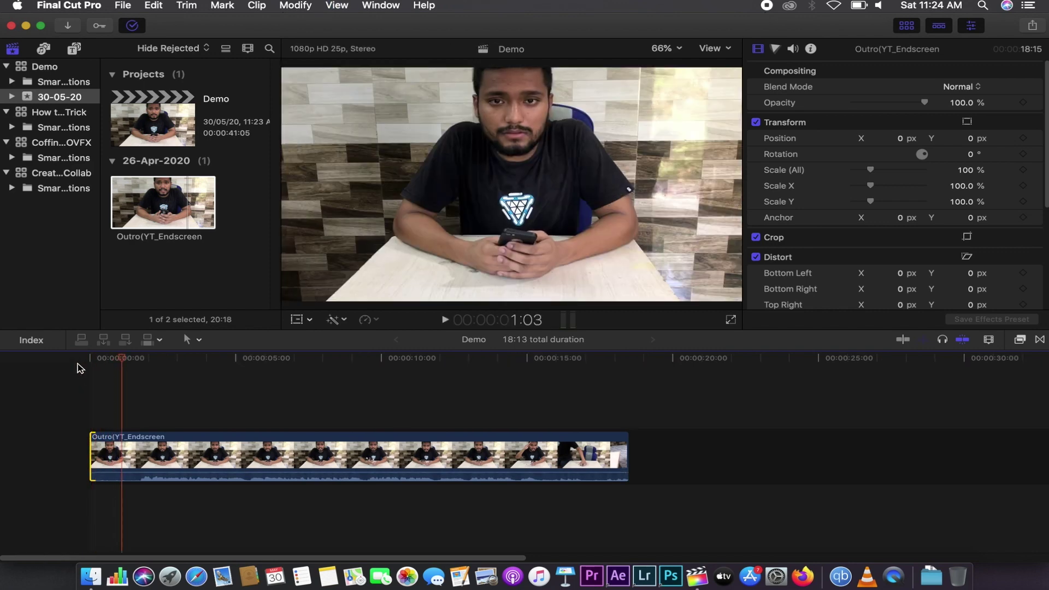
key(super+z)
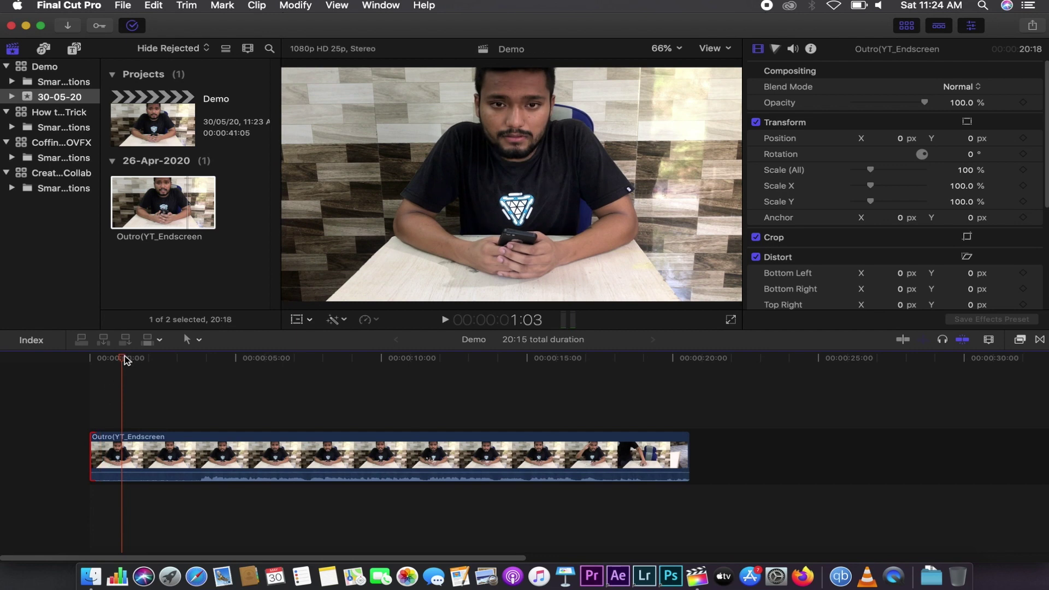
Step: Pick the Blade tool from the Tools pop-up menu
click(200, 341)
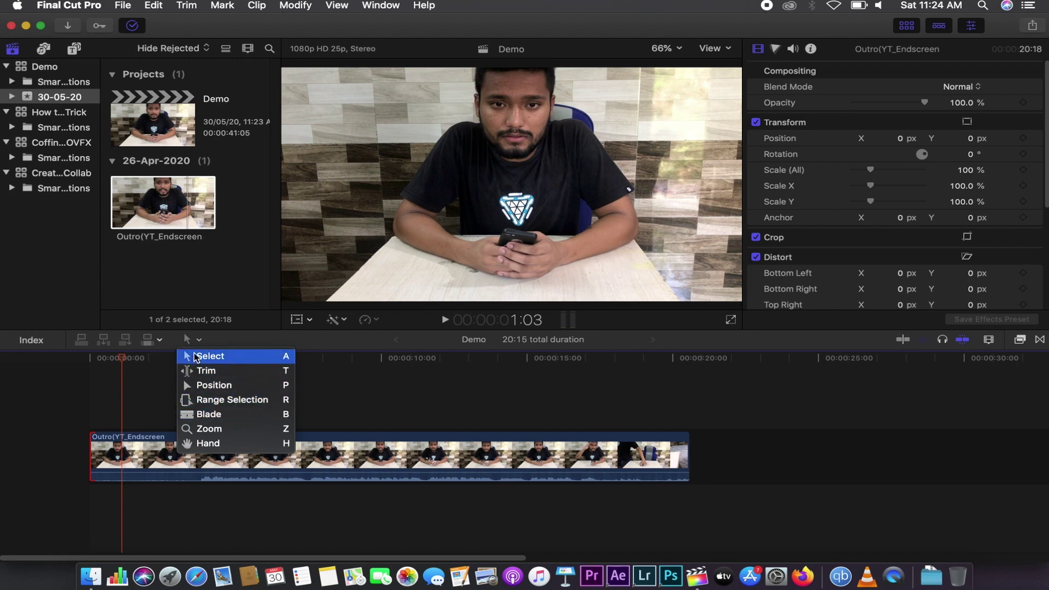
click(201, 341)
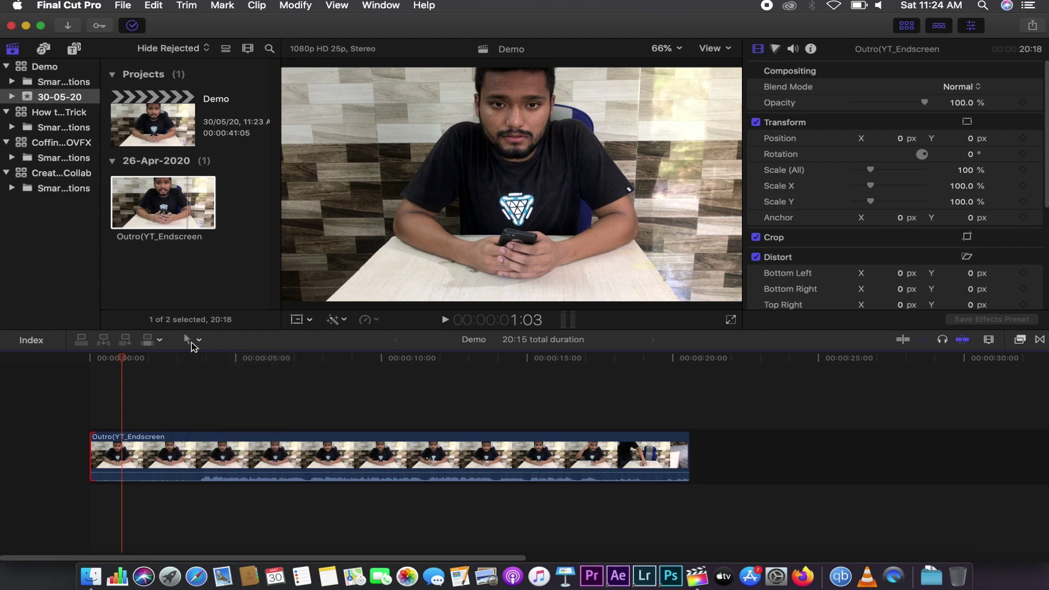
click(192, 346)
Step: Switch from the Blade tool back to the Select tool
click(217, 414)
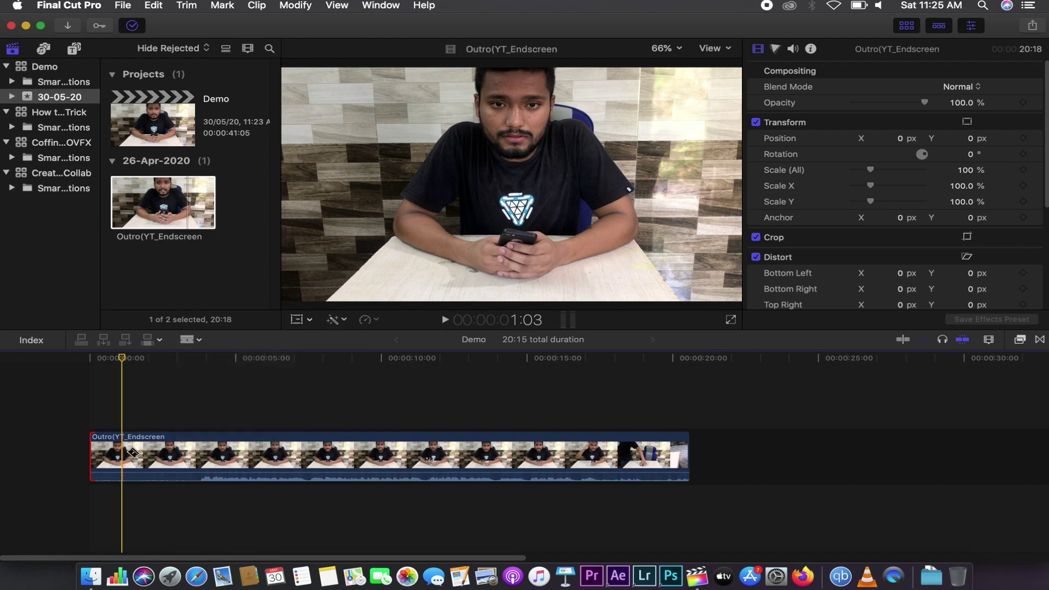
click(196, 341)
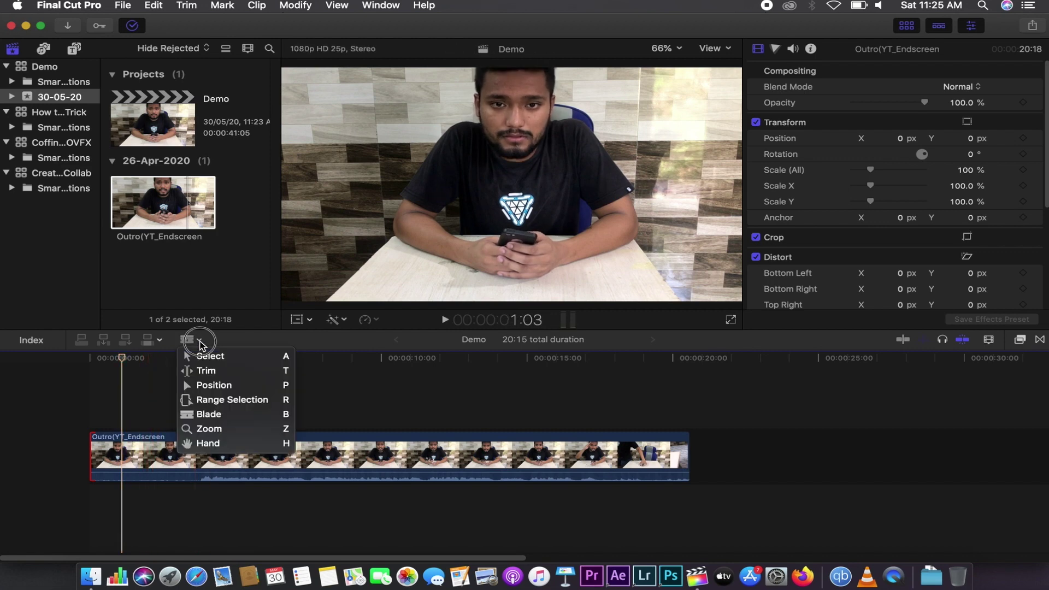
click(203, 355)
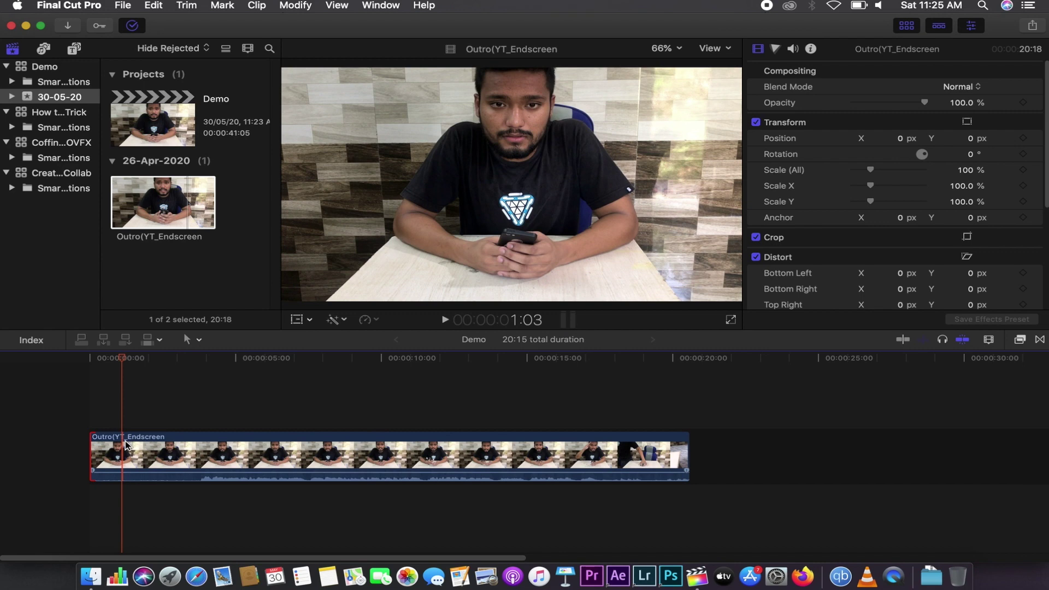
Step: Split the Outro clip at 1:03 and delete the short opening piece
key(cmd+b)
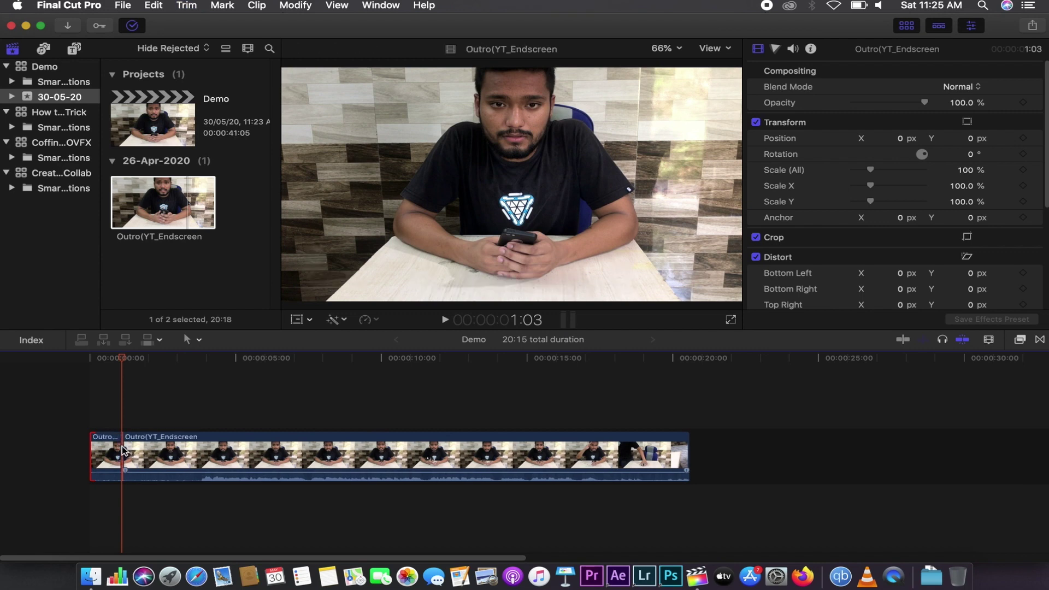
mouse_move(124, 452)
mouse_down()
mouse_move(115, 444)
mouse_move(202, 411)
mouse_move(133, 411)
mouse_move(95, 450)
mouse_up()
click(115, 443)
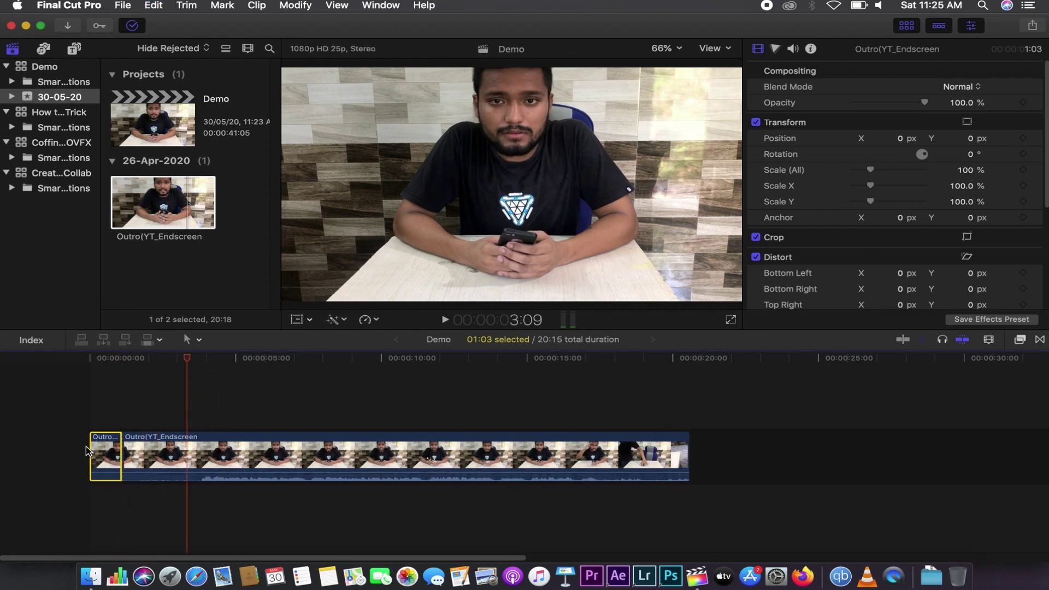
click(107, 454)
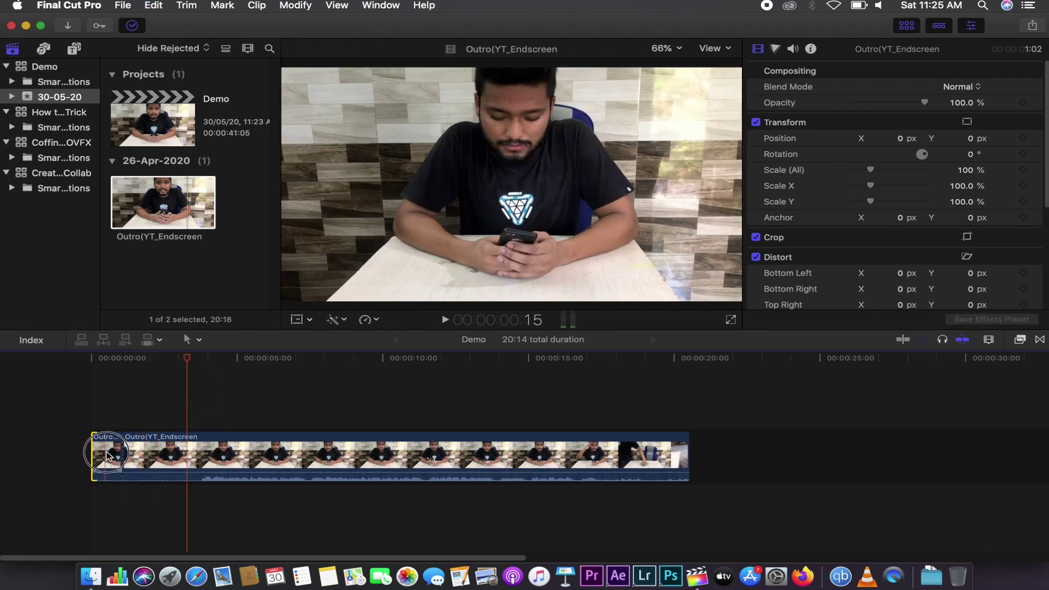
drag(106, 456, 104, 457)
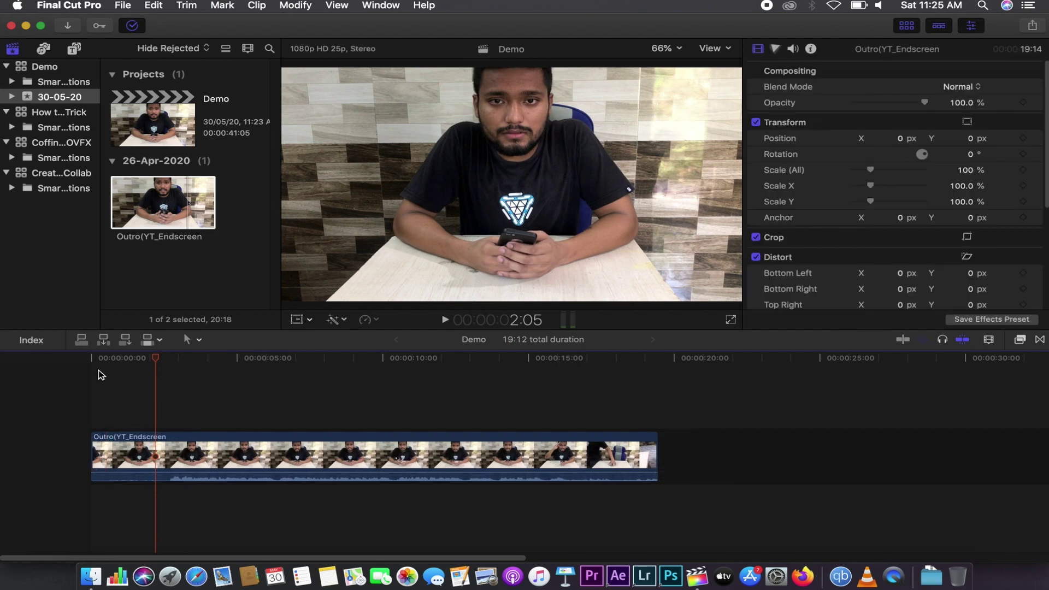
mouse_move(158, 361)
mouse_down()
mouse_move(172, 358)
mouse_move(157, 358)
mouse_up()
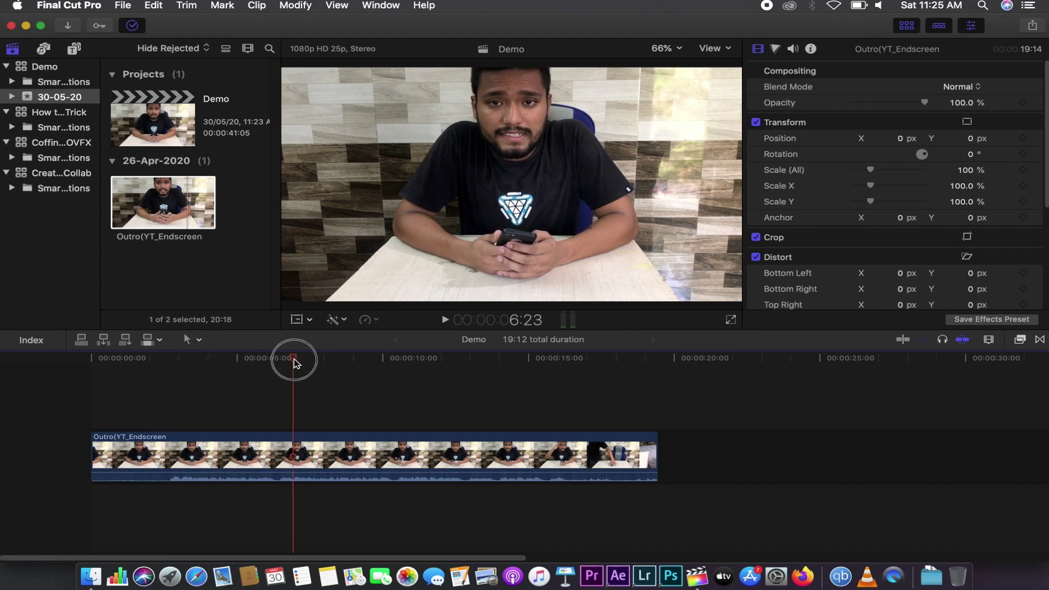
mouse_move(156, 358)
mouse_down()
mouse_move(296, 358)
mouse_move(188, 362)
mouse_move(225, 363)
mouse_up()
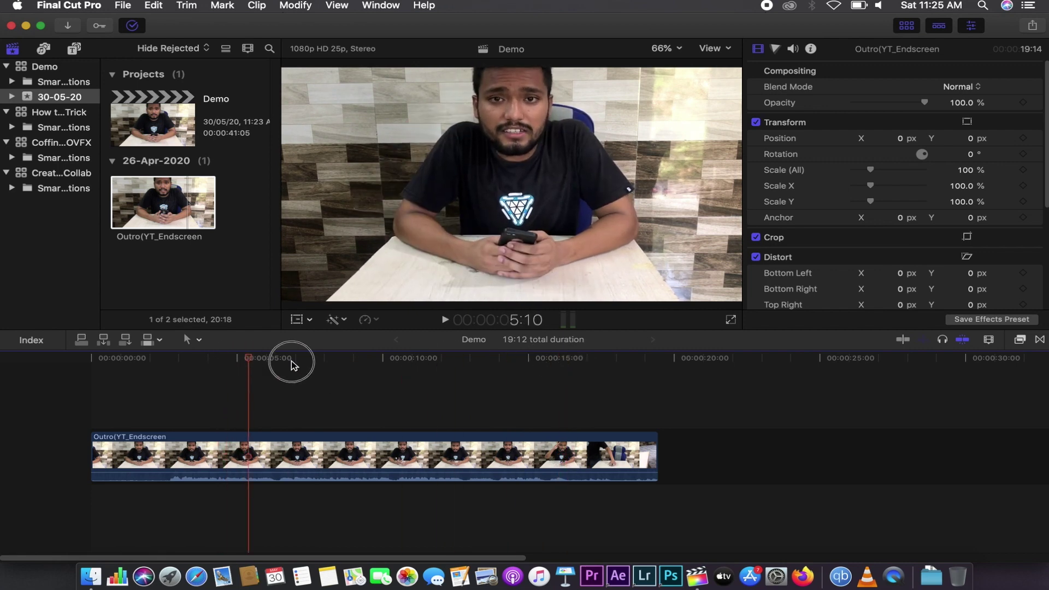
mouse_move(224, 364)
mouse_down()
mouse_move(115, 358)
mouse_move(174, 372)
mouse_up()
click(112, 437)
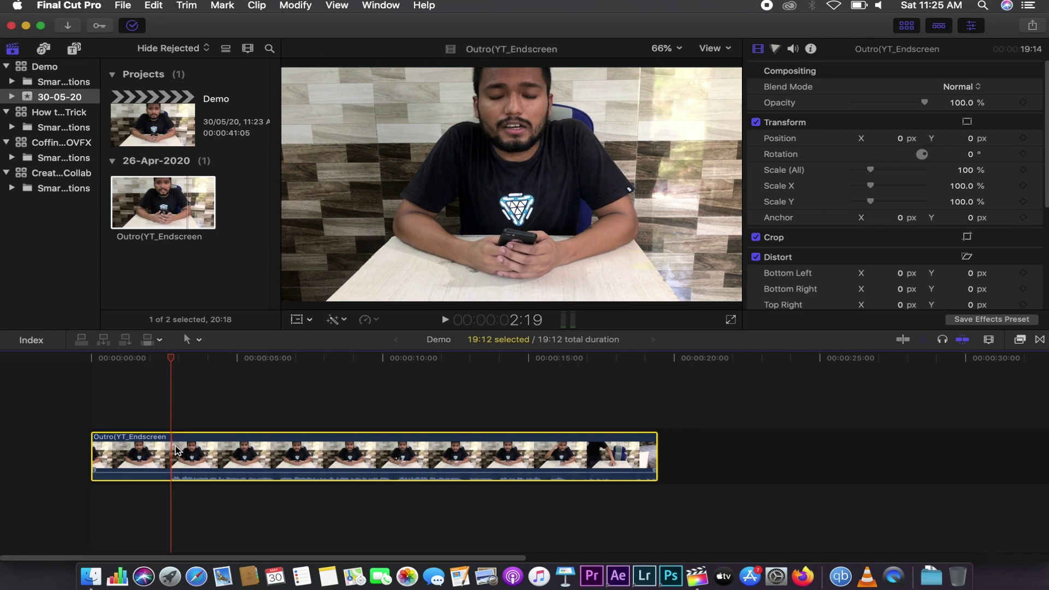
key(super+equal)
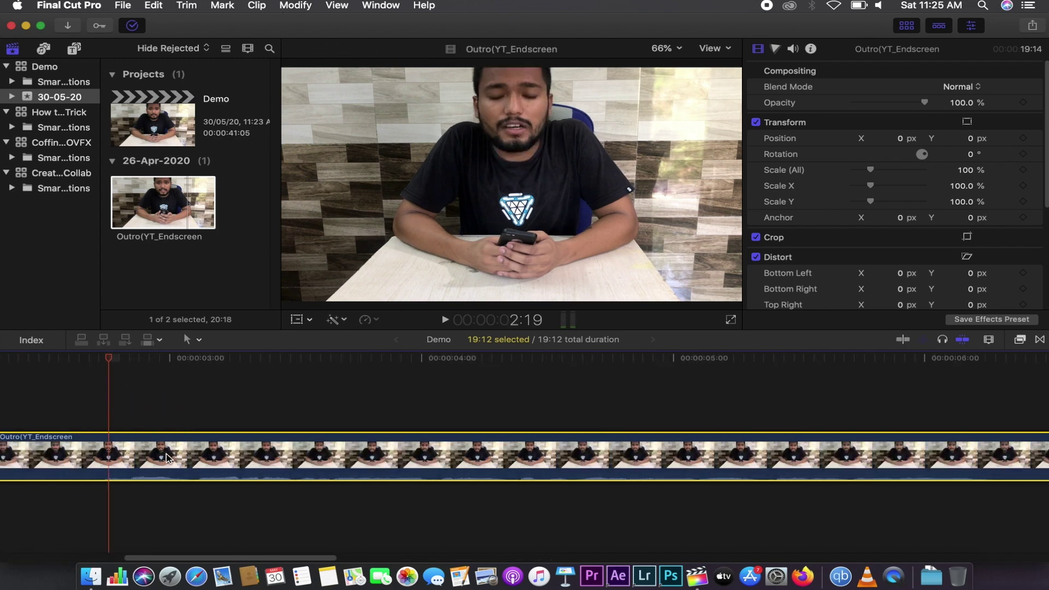
key(super+minus)
scroll(95, 442, up, 5)
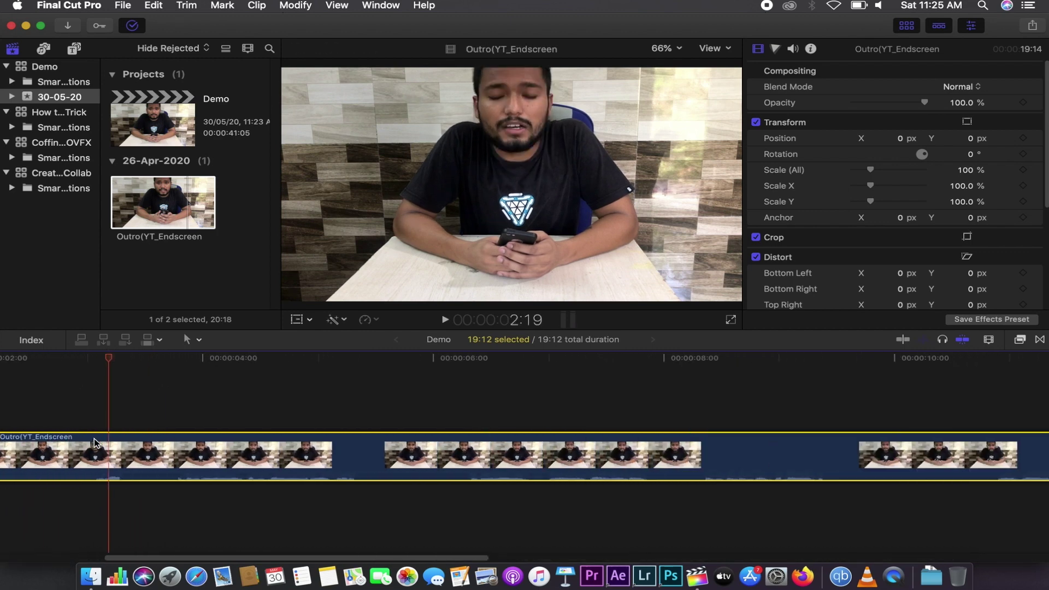
scroll(55, 418, down, 3)
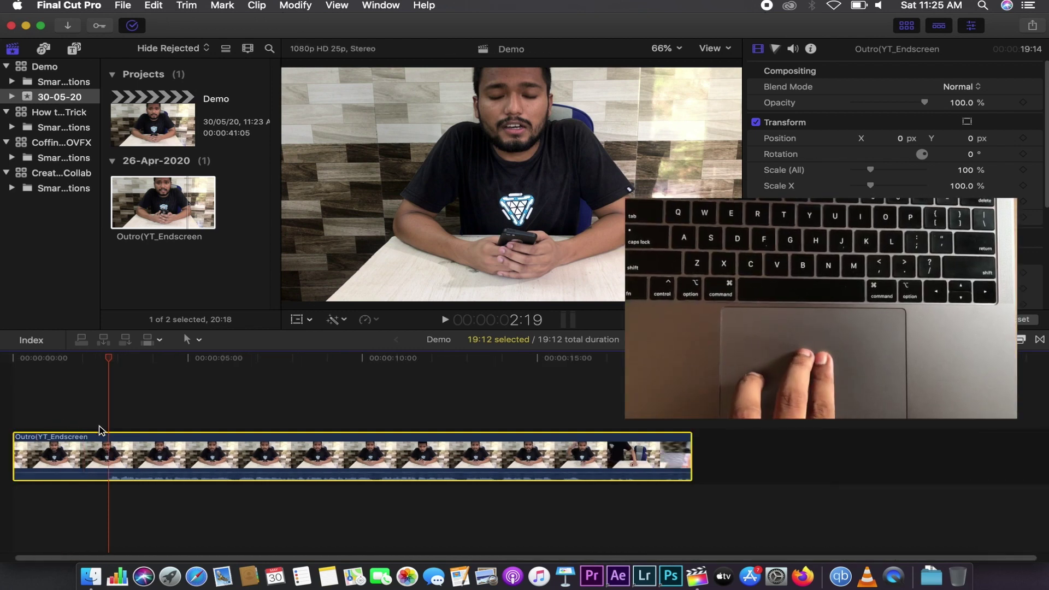
scroll(115, 443, up, 1)
scroll(112, 440, up, 1)
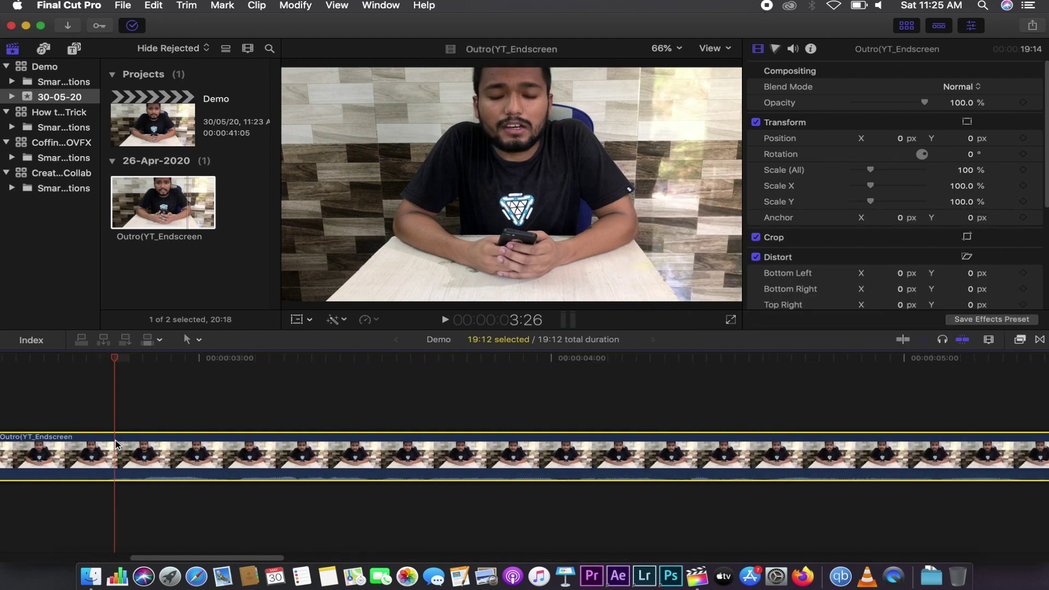
scroll(107, 431, down, 3)
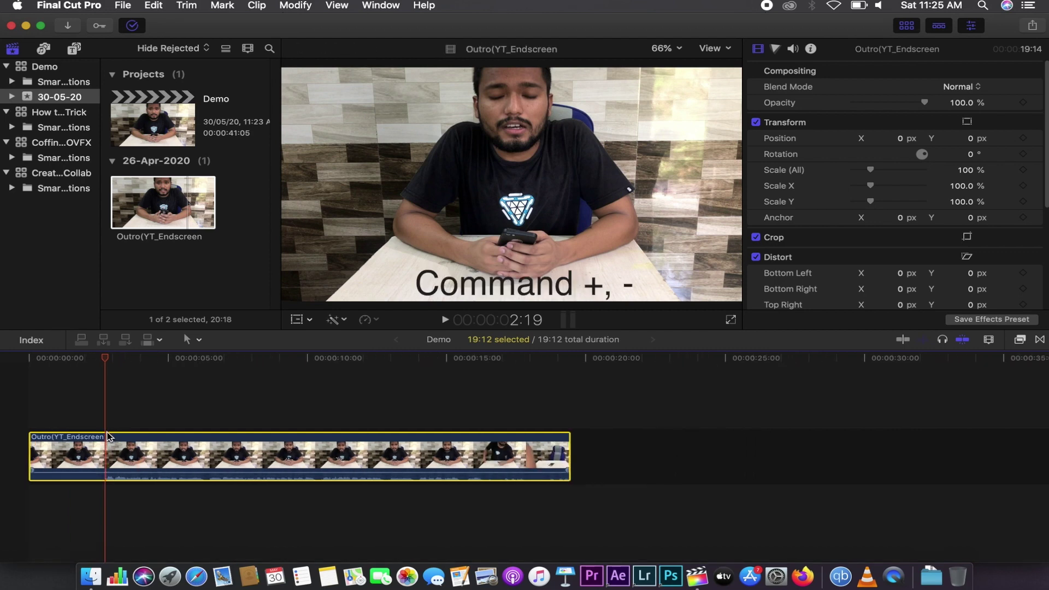
key(super+equal)
key(super+minus)
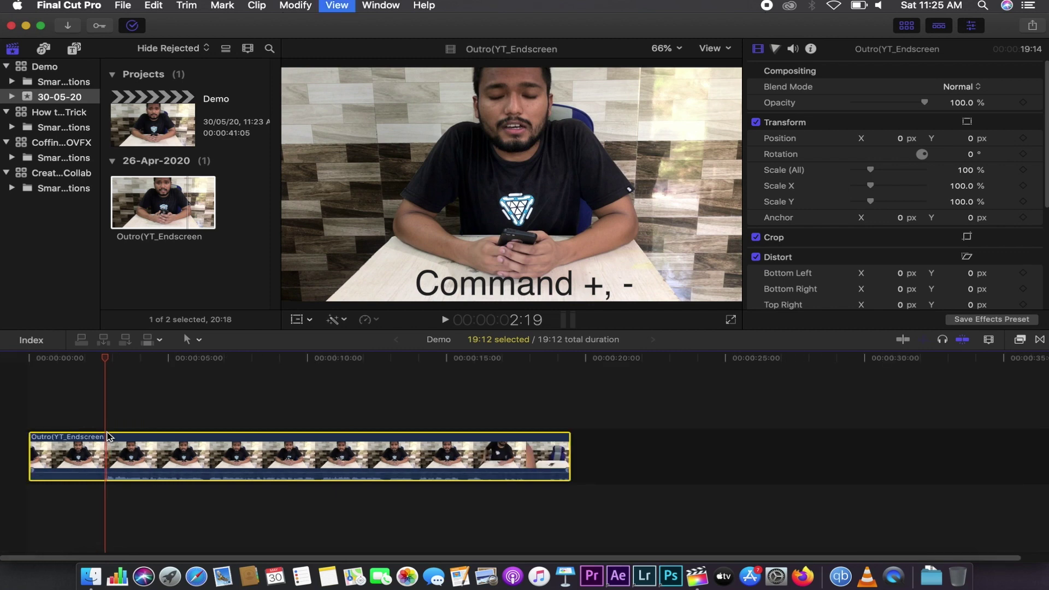
key(super+equal)
key(super+equal)
key(super+minus)
key(super+minus)
key(super+equal)
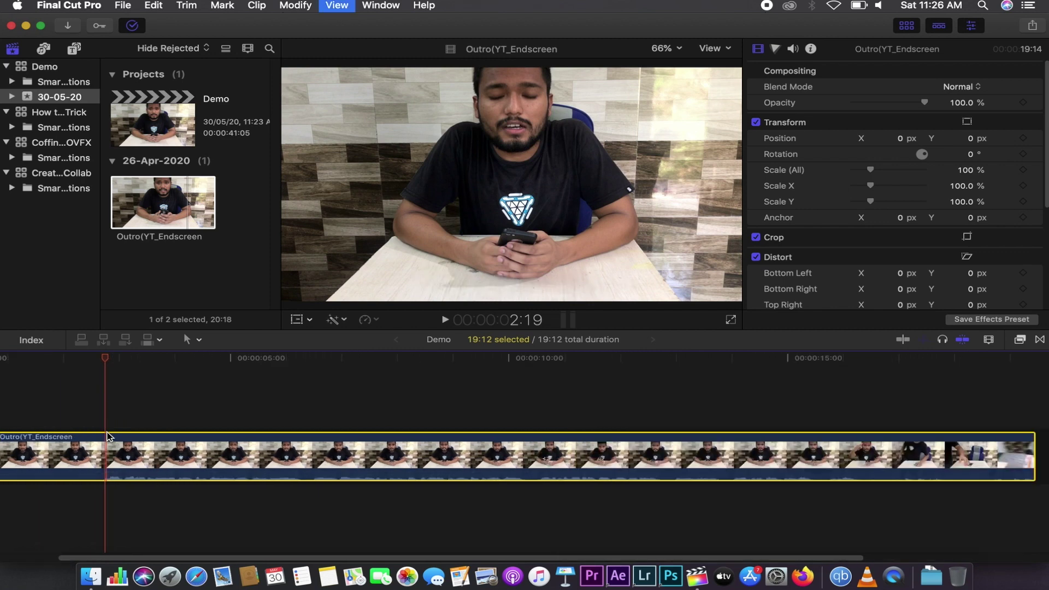
key(super+minus)
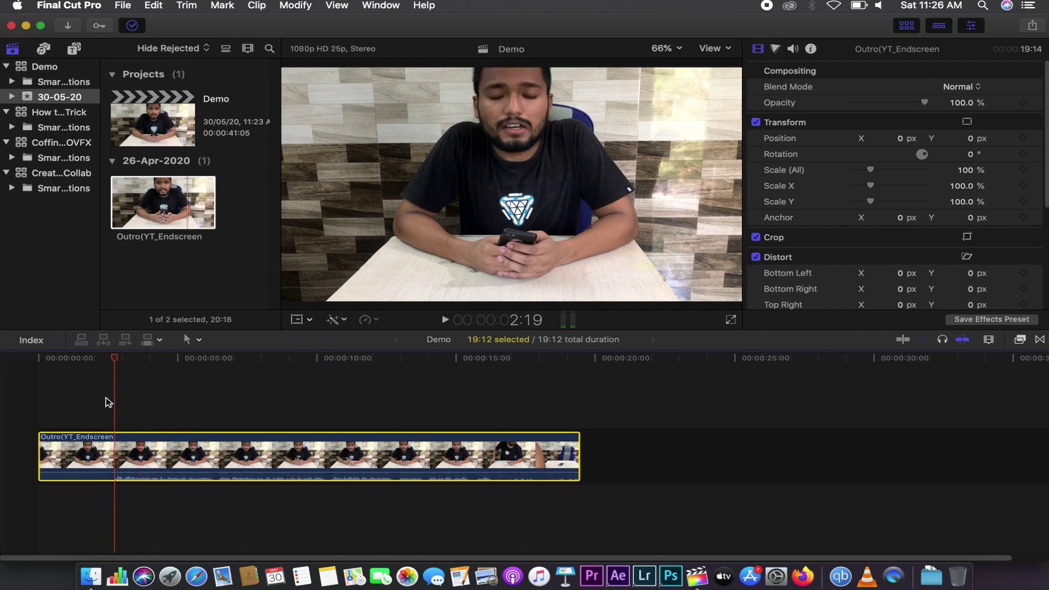
scroll(105, 398, left, 2)
Step: Settle the playhead at about 2:07, zooming the timeline and toggling skimming along the way
click(102, 358)
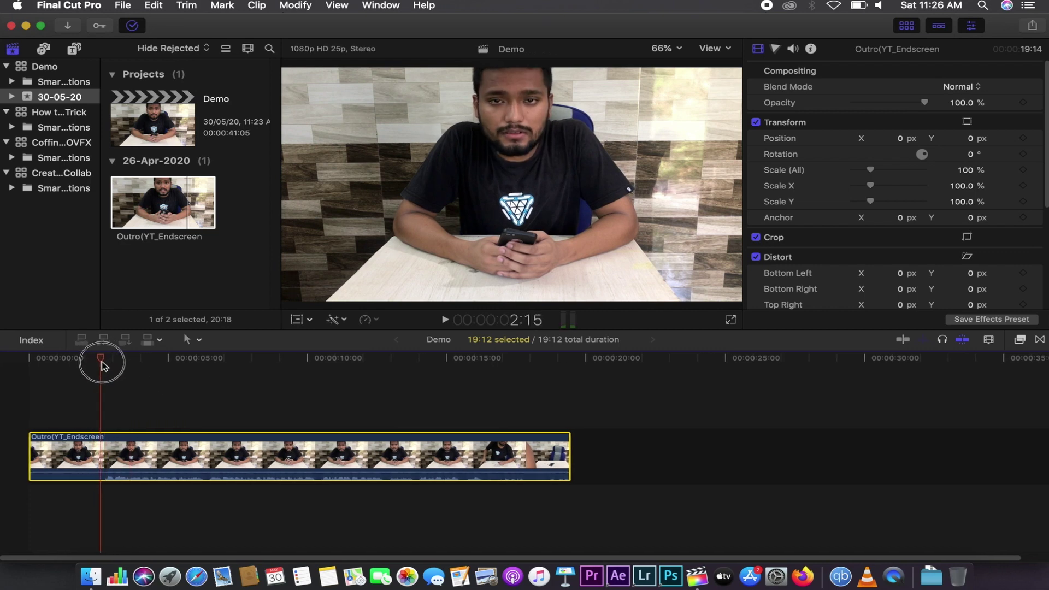
key(super+equal)
key(super+equal)
key(super+minus)
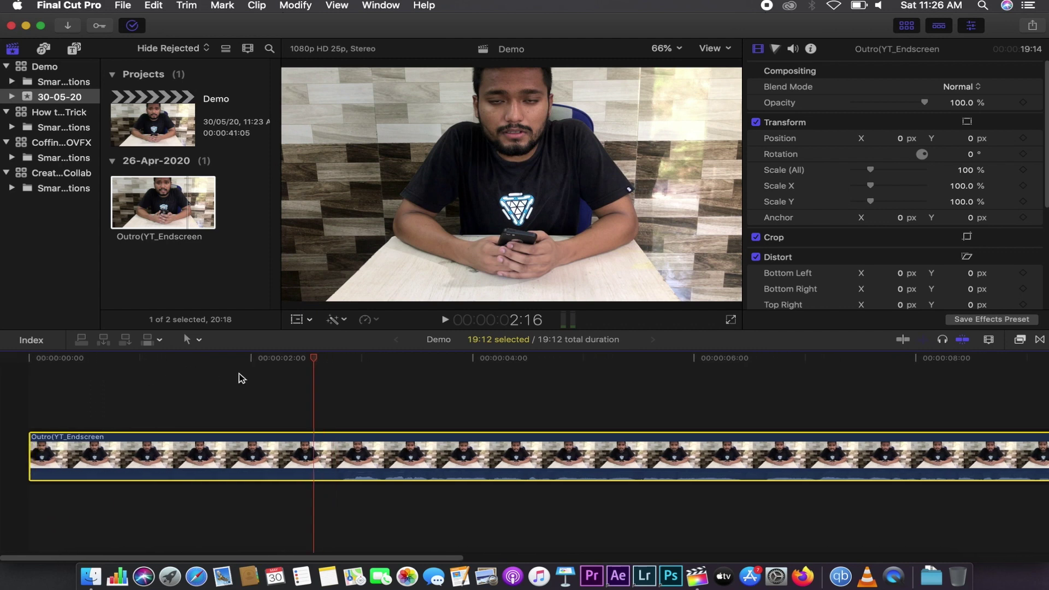
key(super+minus)
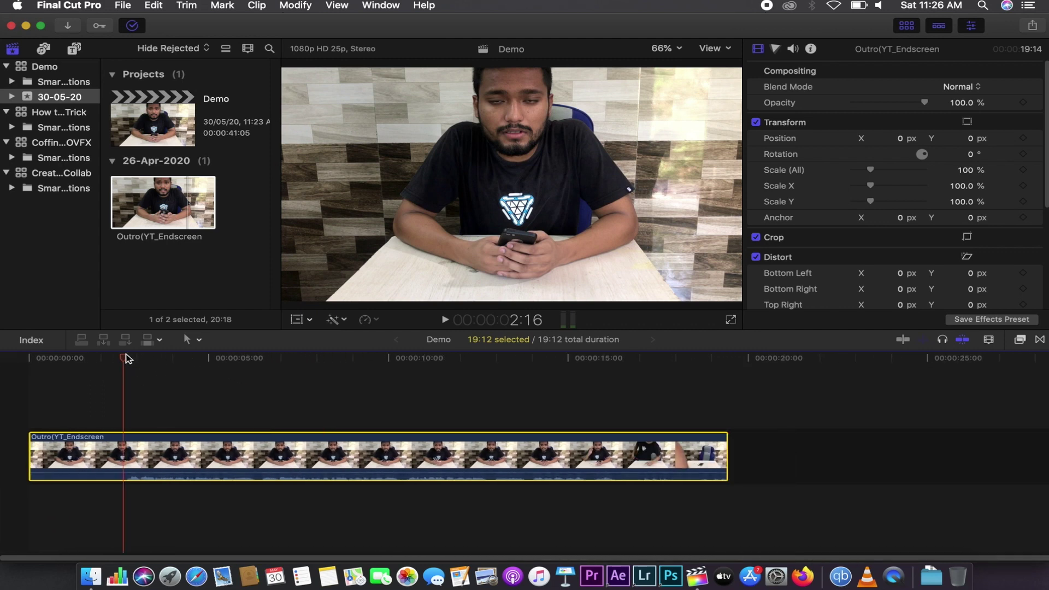
click(127, 358)
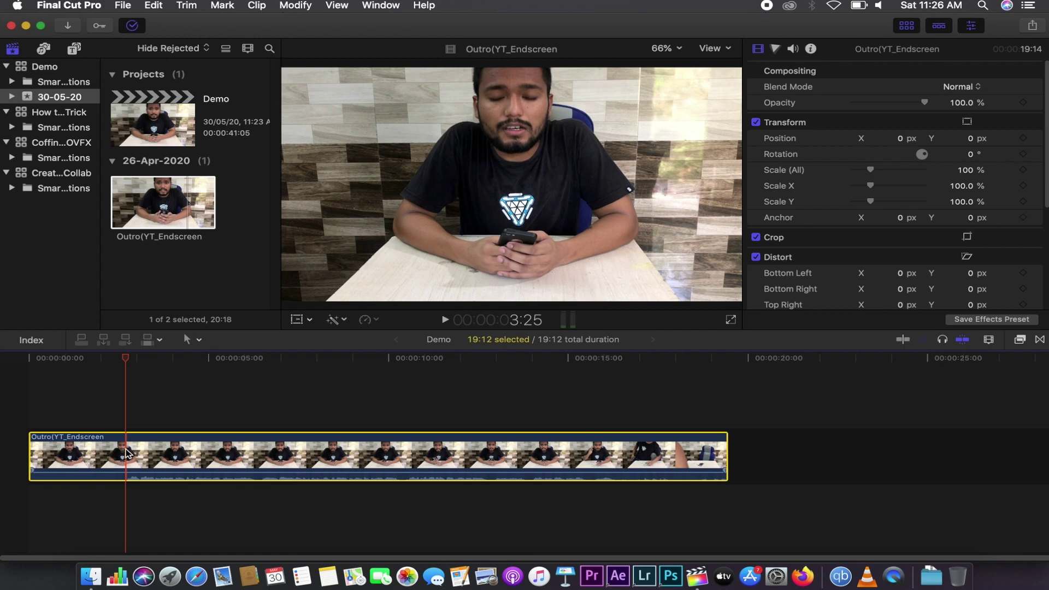
key(s)
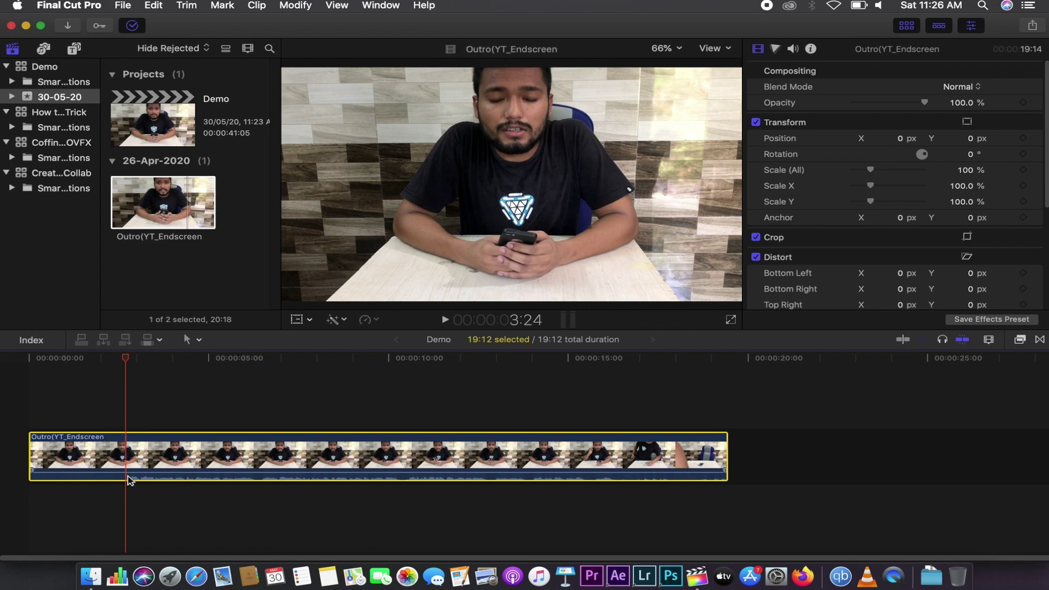
key(super+equal)
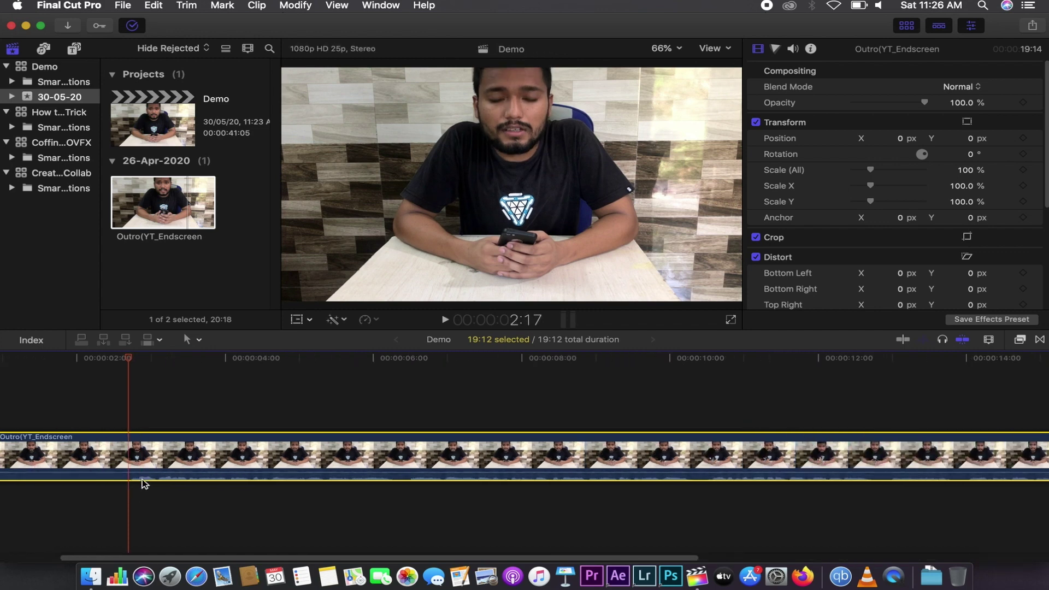
key(s)
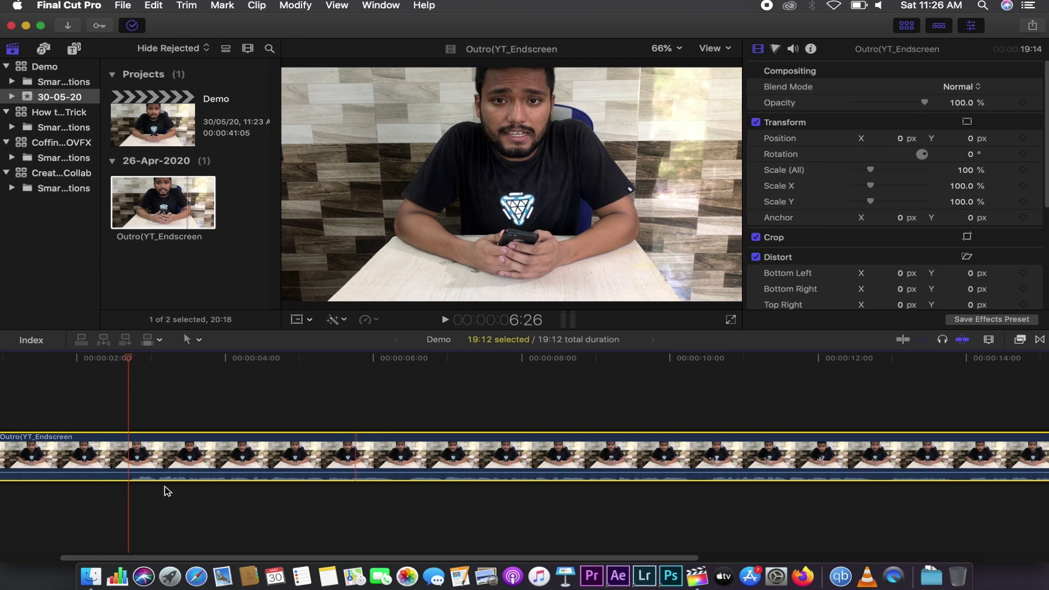
drag(130, 360, 100, 360)
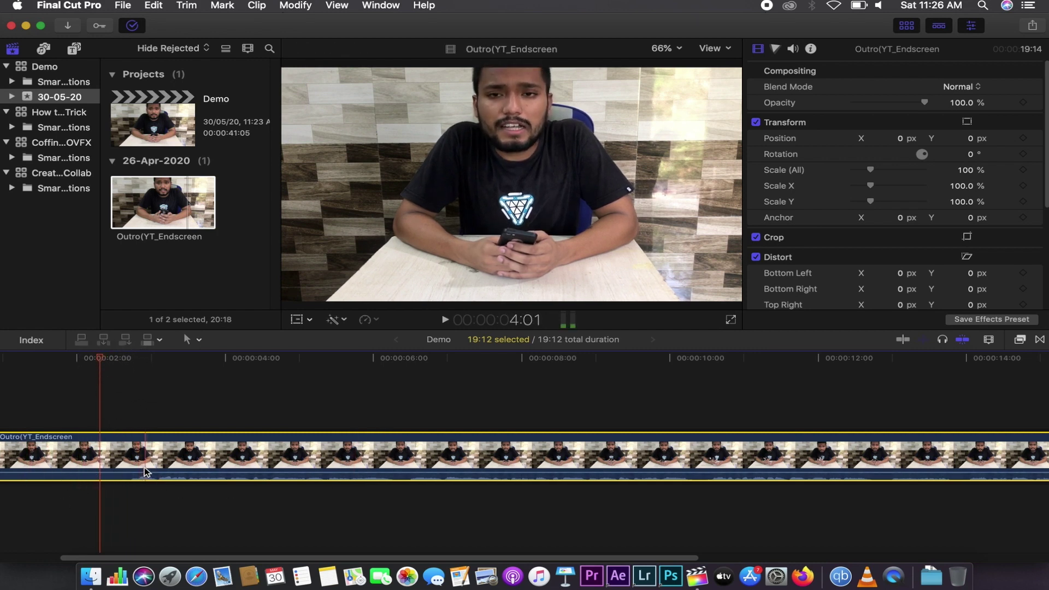
drag(102, 357, 125, 359)
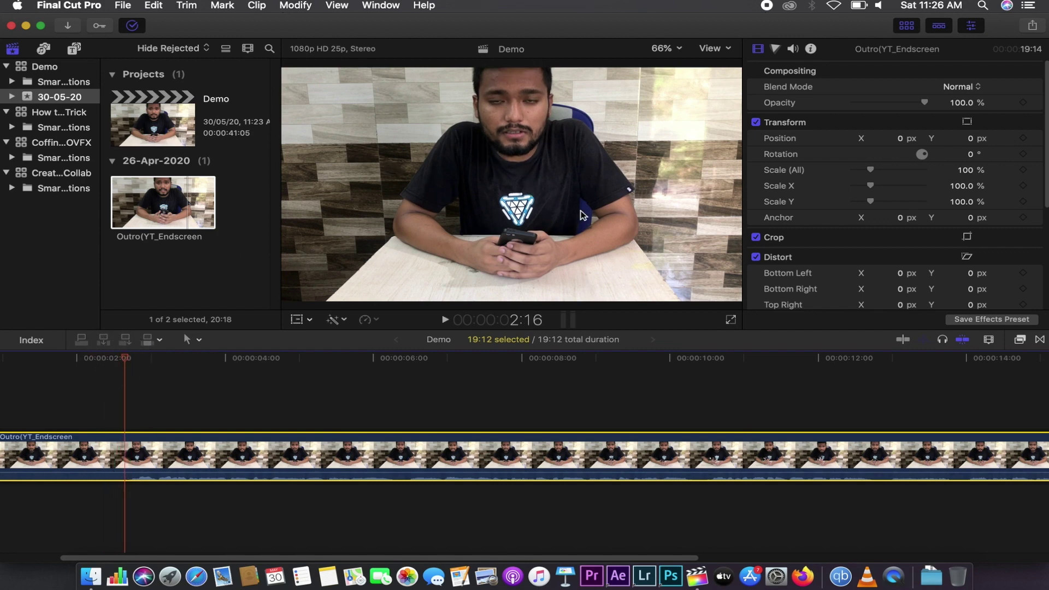
drag(132, 359, 105, 356)
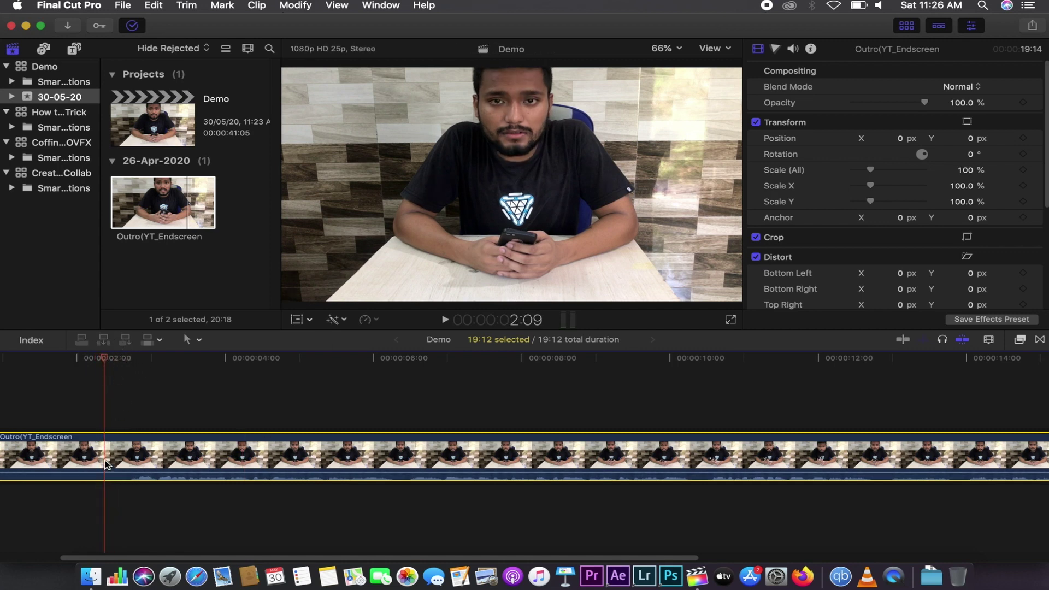
Step: Blade the Outro clip at the 2:09 mark, undoing the extra cuts made along it
key(super+b)
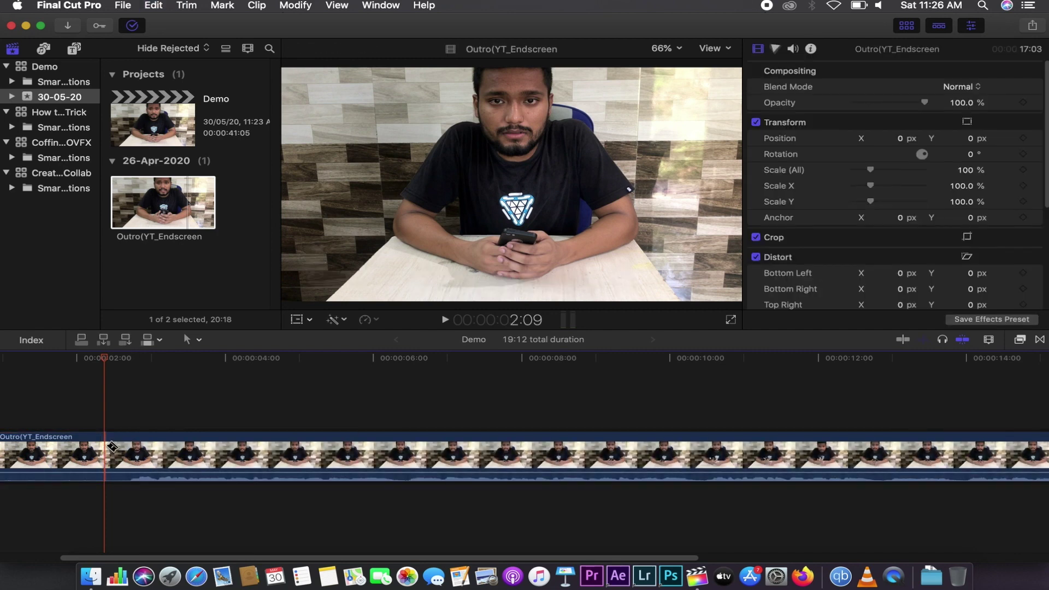
key(b)
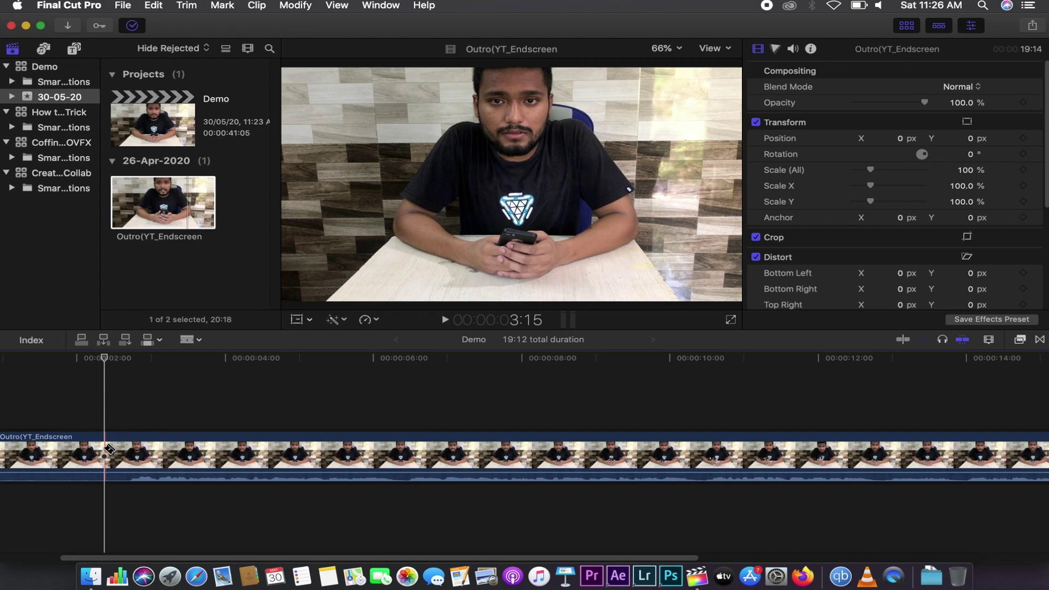
click(105, 449)
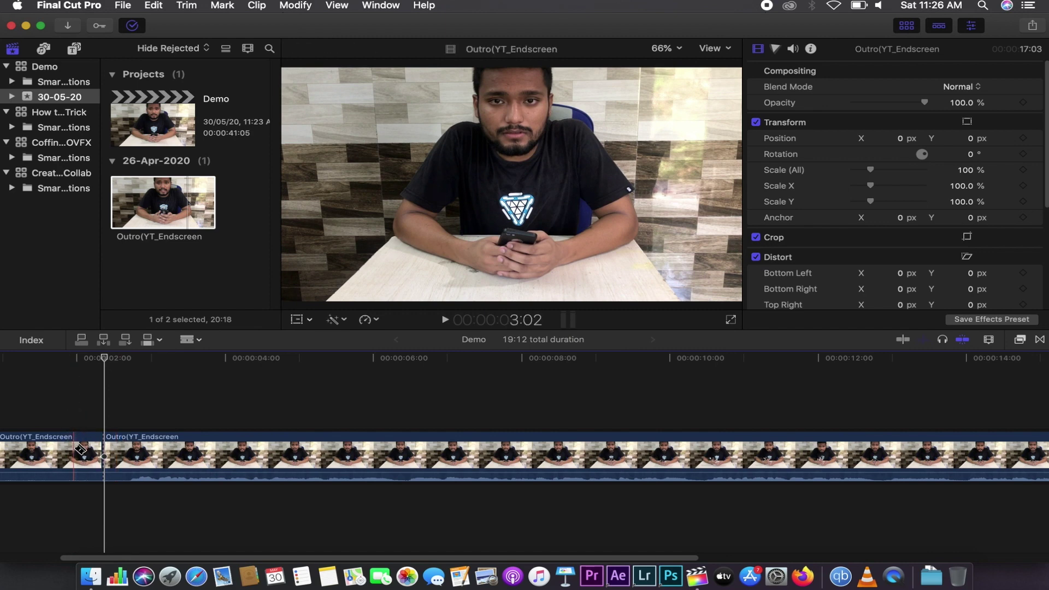
click(169, 453)
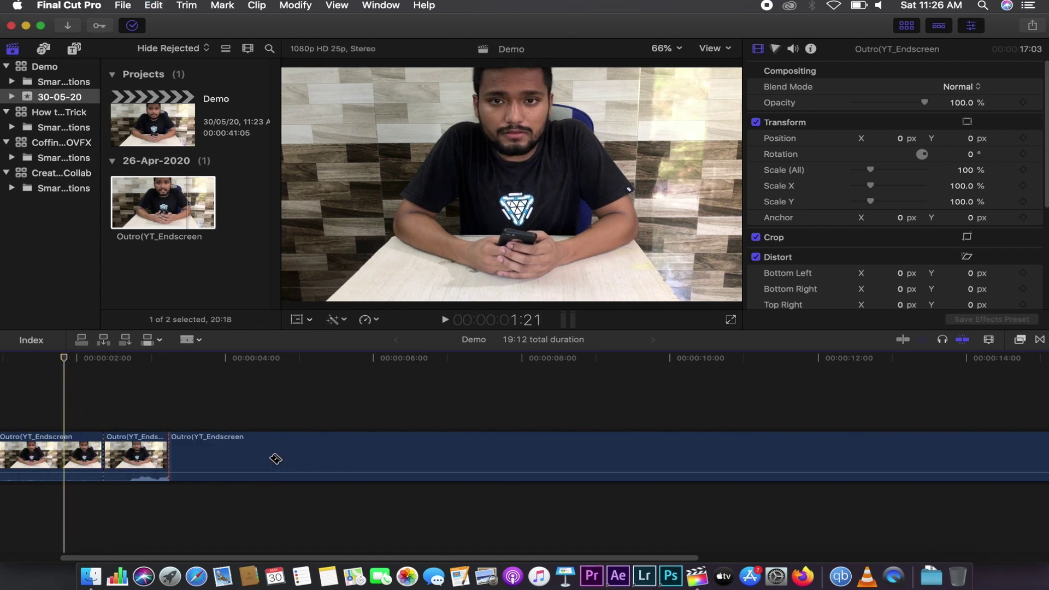
click(273, 458)
click(382, 454)
click(492, 446)
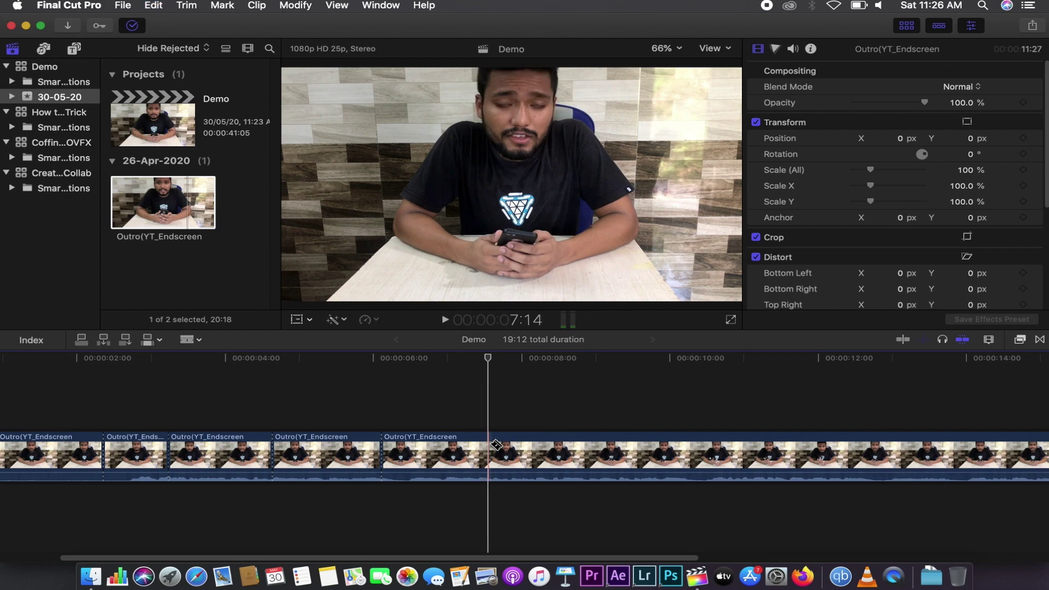
key(super+z)
key(super+z)
key(super+z)
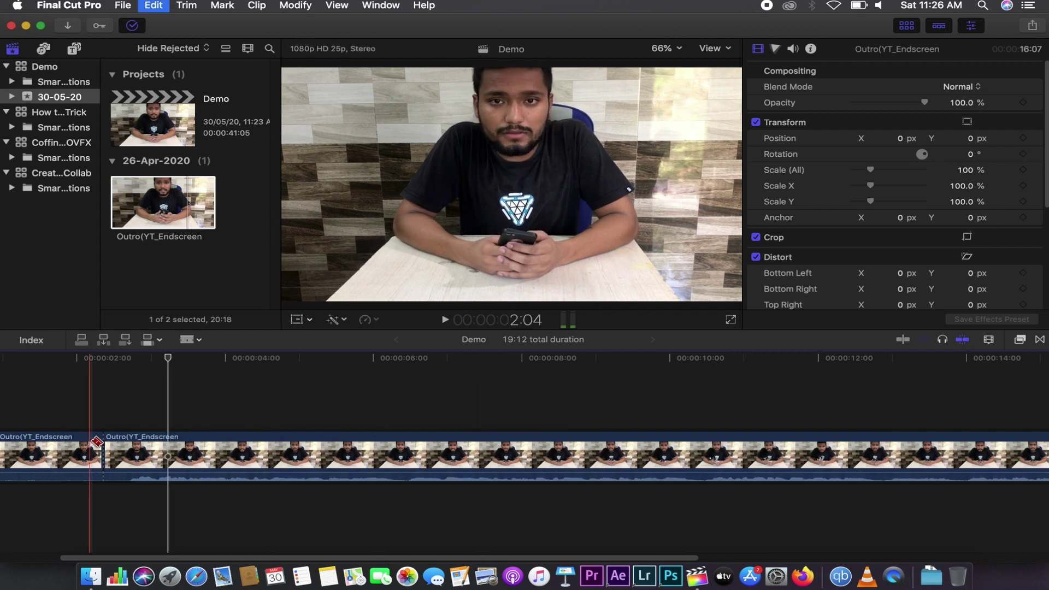
key(super+z)
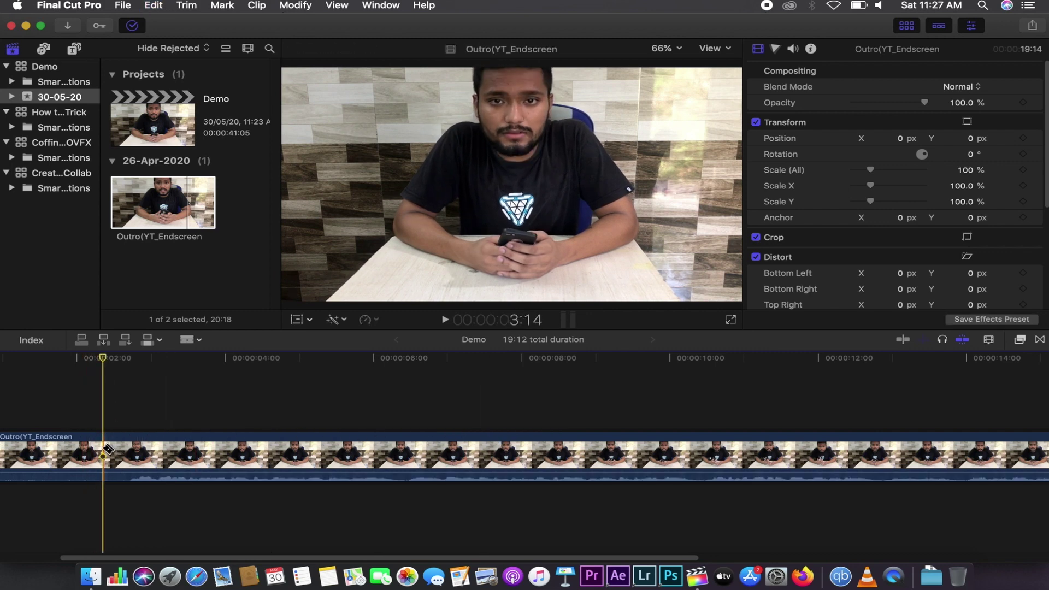
click(104, 451)
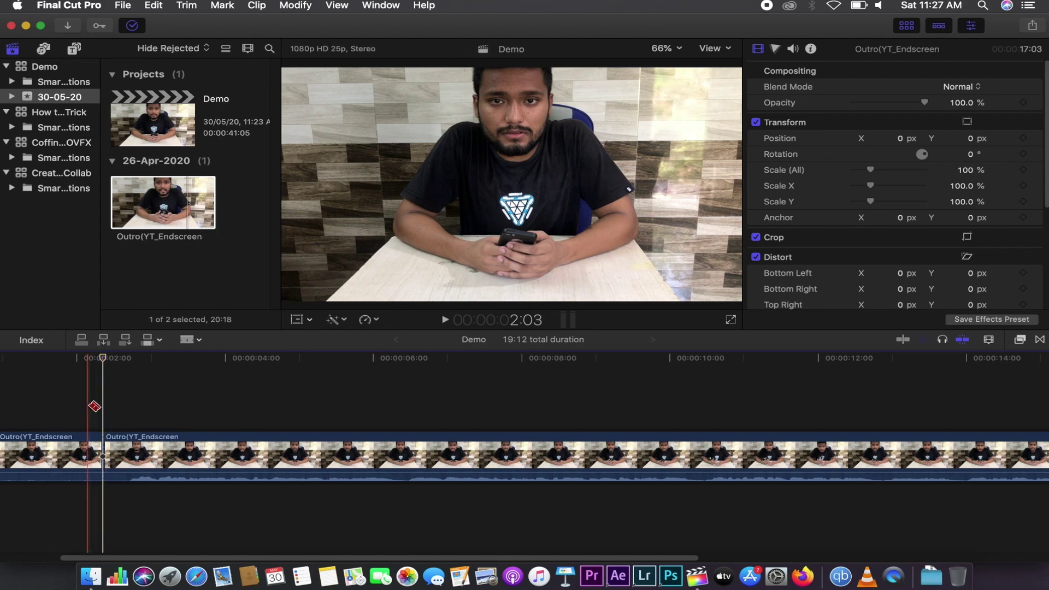
Step: With the Select tool, delete the first 2:09 piece so the timeline runs 17:03
click(189, 339)
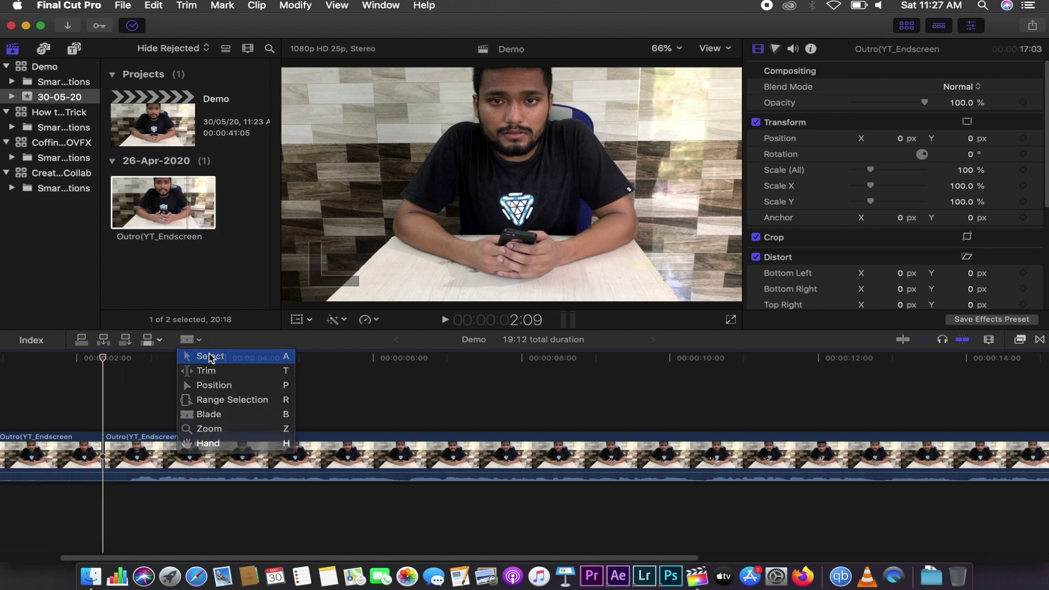
click(209, 356)
click(51, 442)
scroll(52, 441, left, 5)
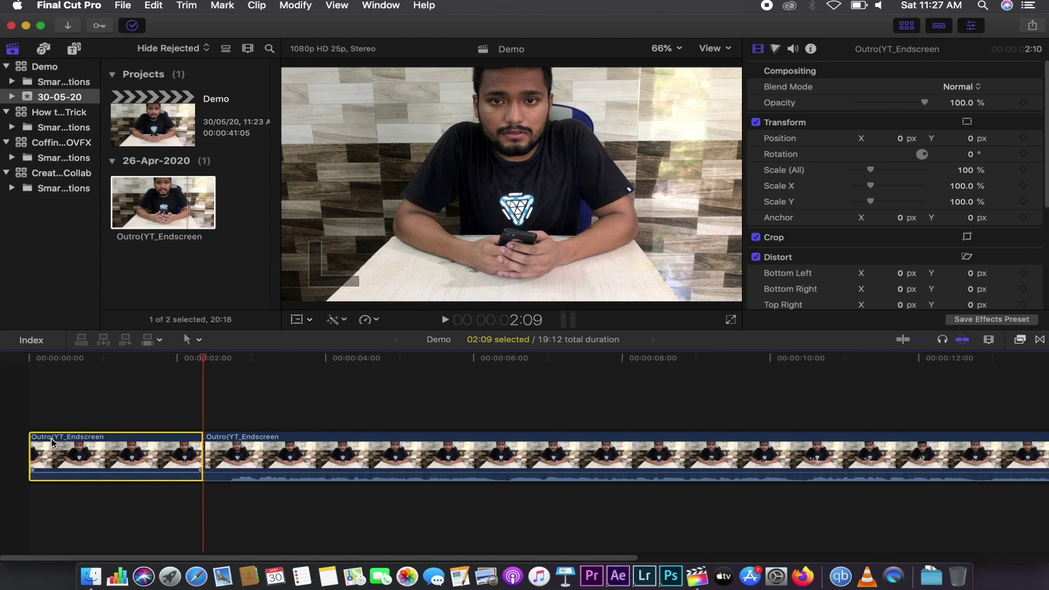
key(Delete)
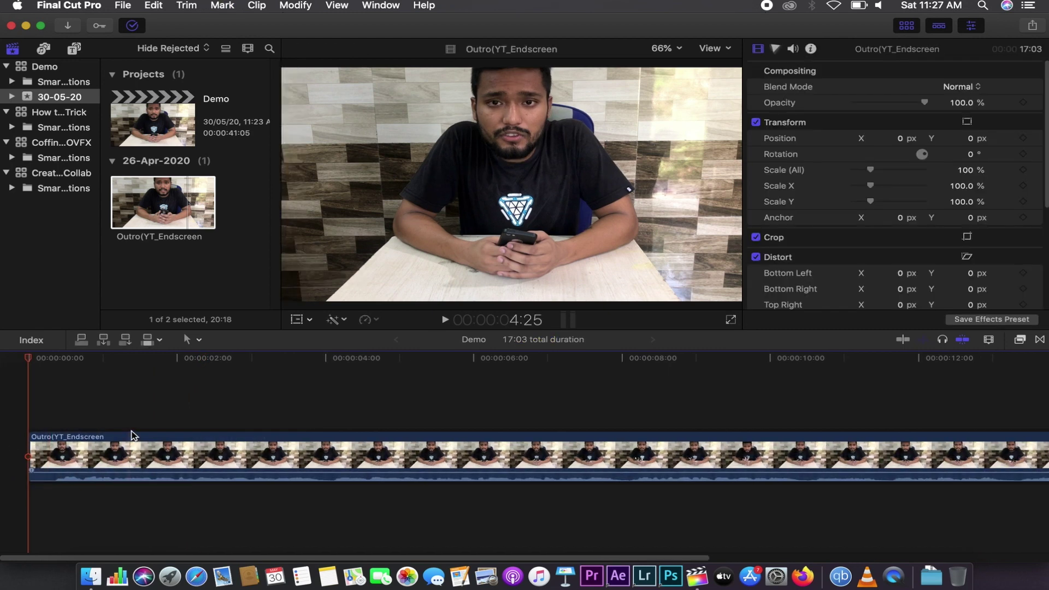
key(space)
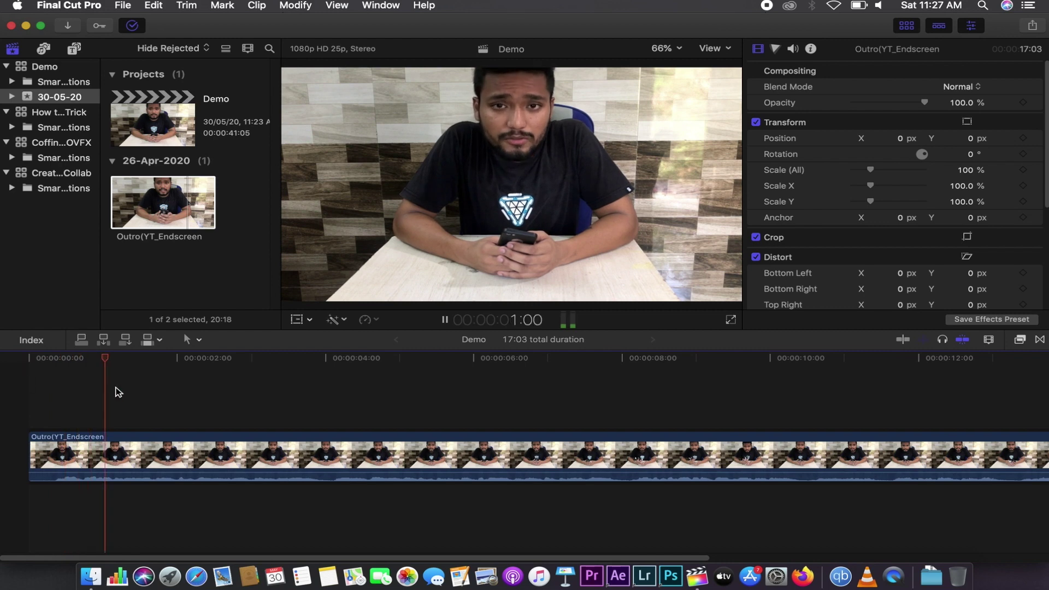
key(super+minus)
key(super+minus)
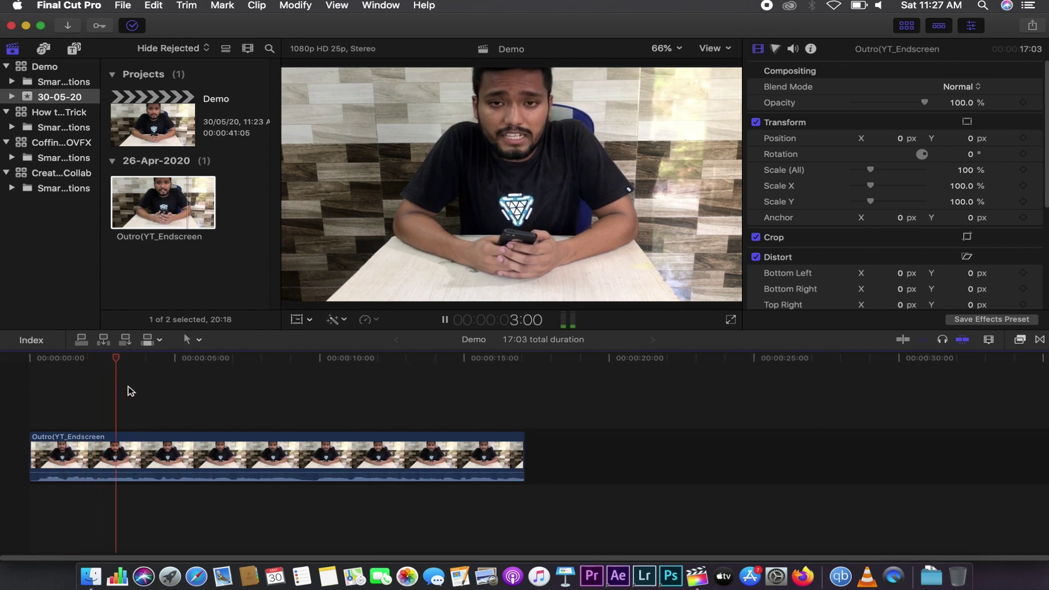
key(super+equal)
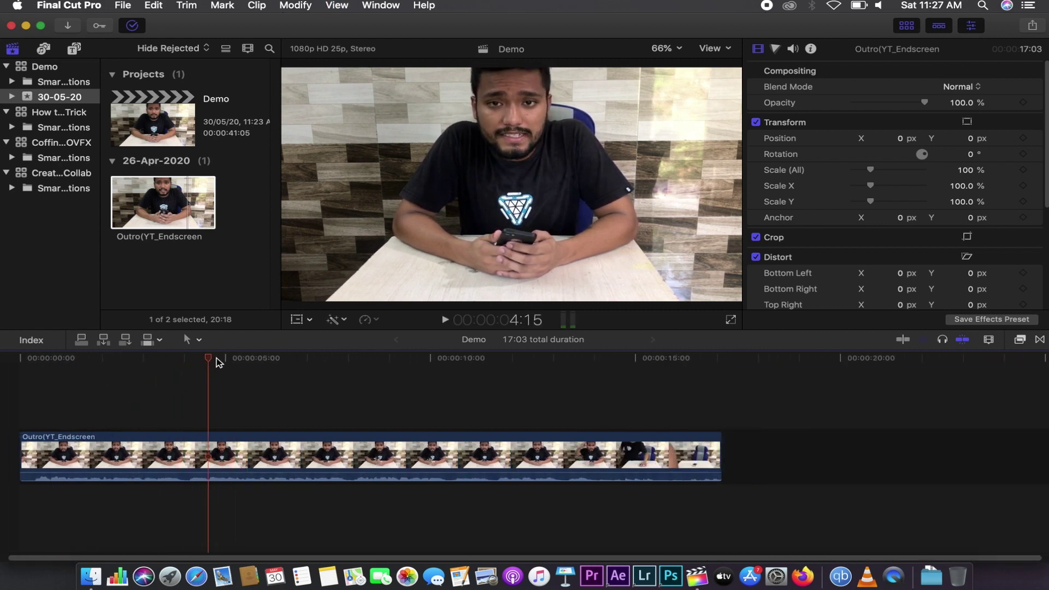
drag(218, 358, 69, 361)
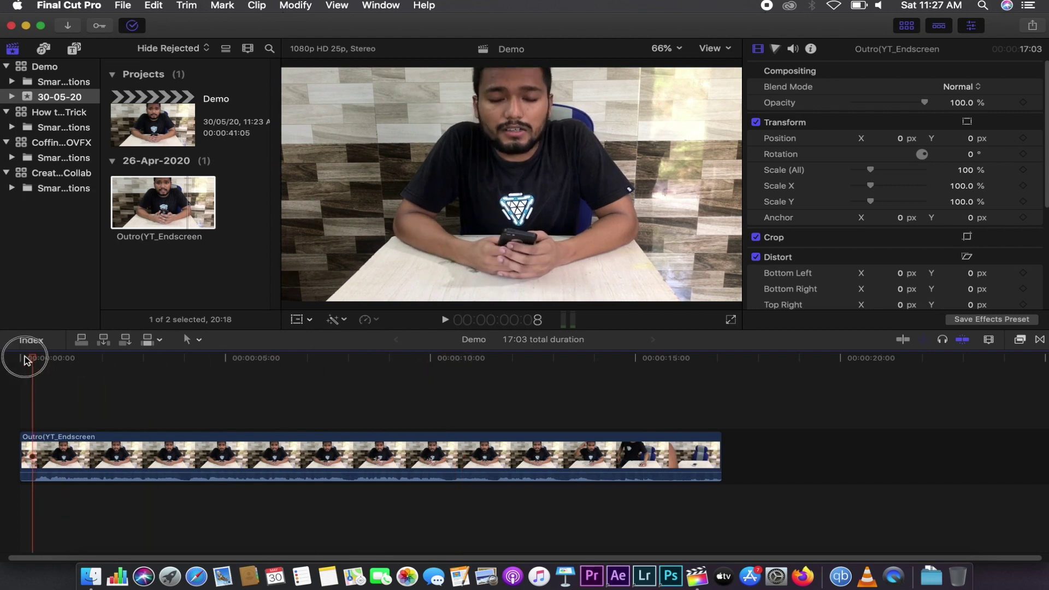
mouse_move(69, 361)
mouse_down()
mouse_move(316, 354)
mouse_move(44, 361)
mouse_move(74, 361)
mouse_up()
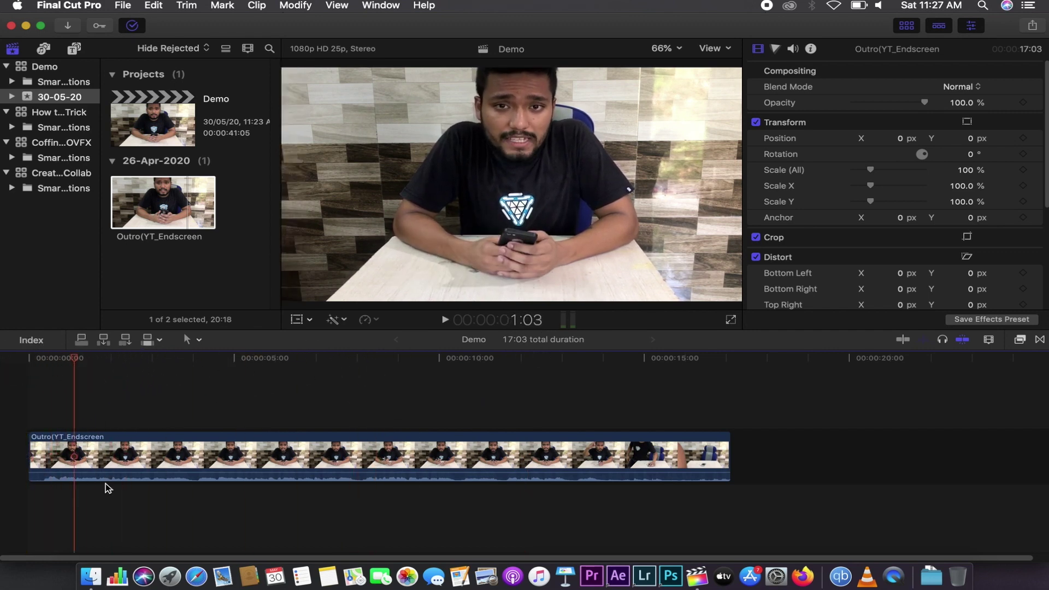
key(super+a)
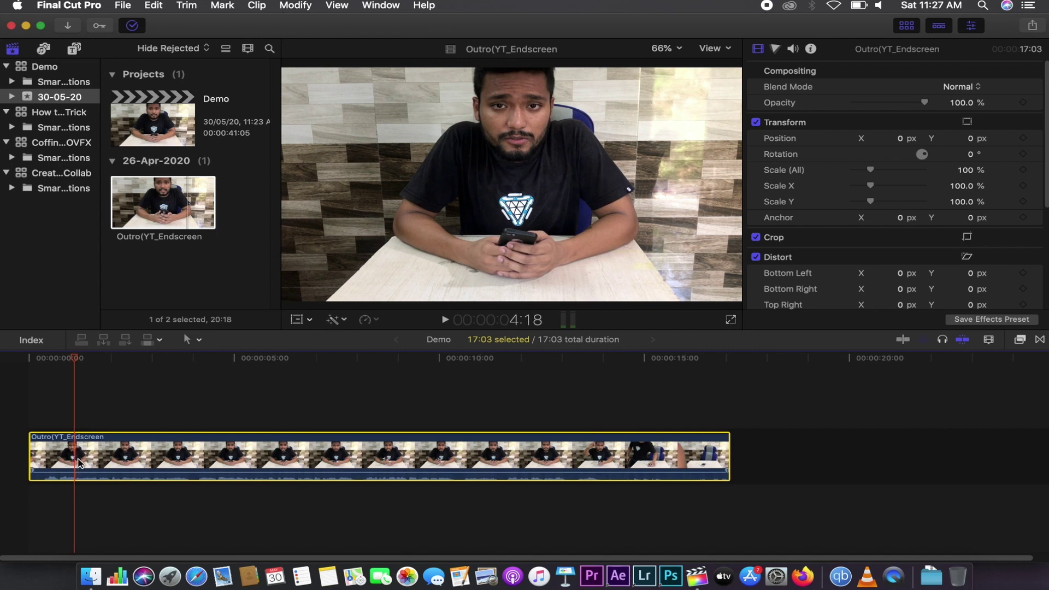
key(space)
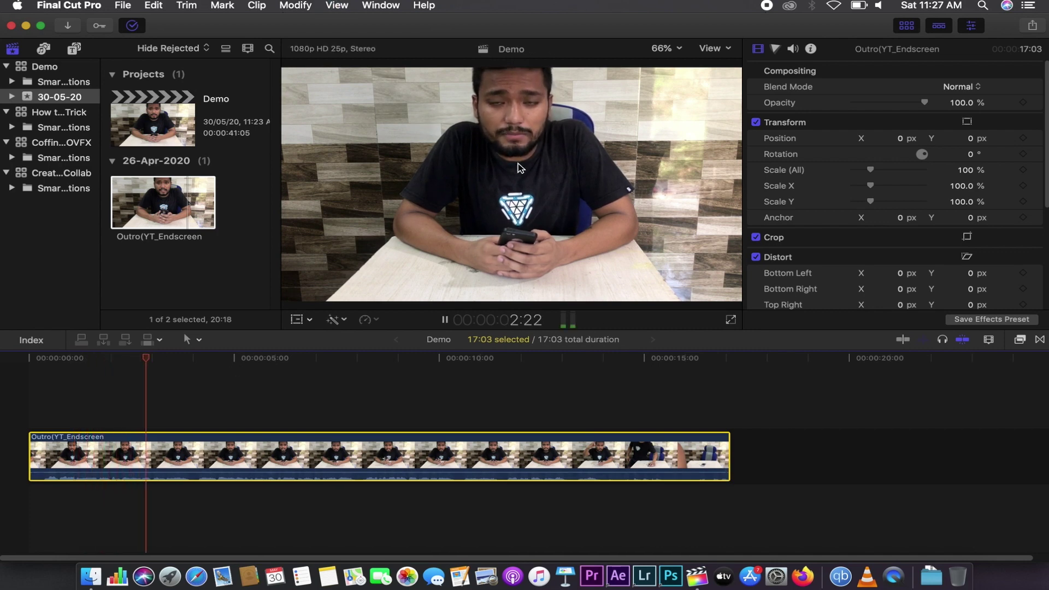
key(space)
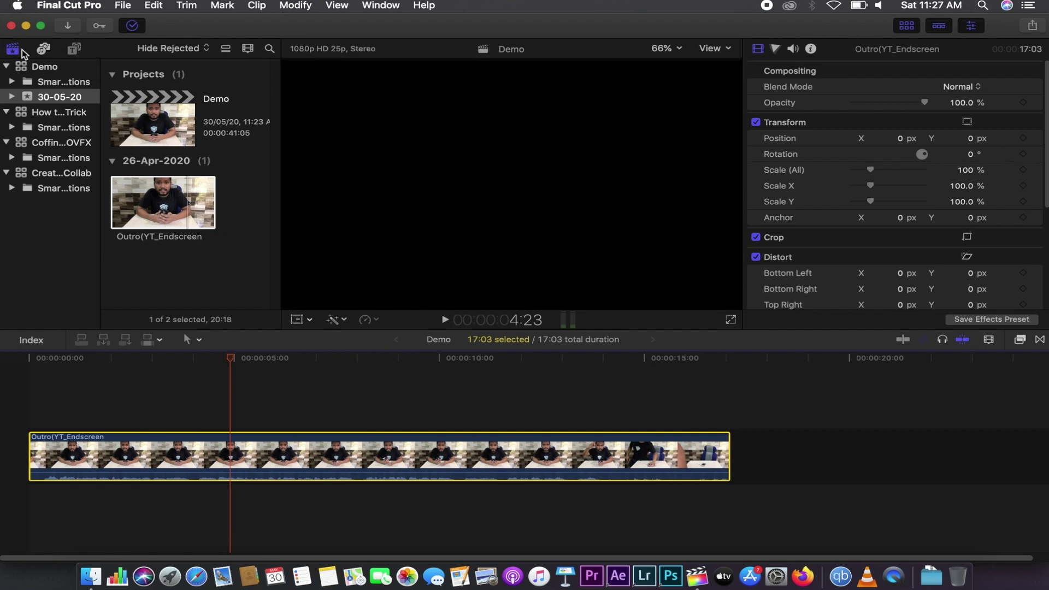
Step: Import the 4:30 Erik Lund MP3 from Raw_Footages into the 30-05-20 event
click(74, 49)
click(74, 49)
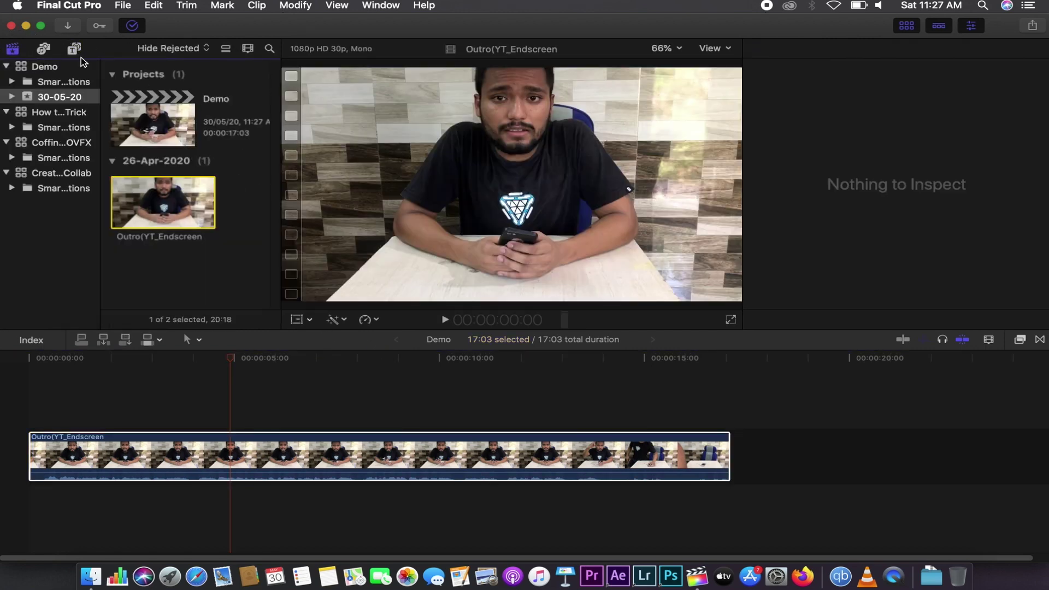
click(44, 49)
click(66, 28)
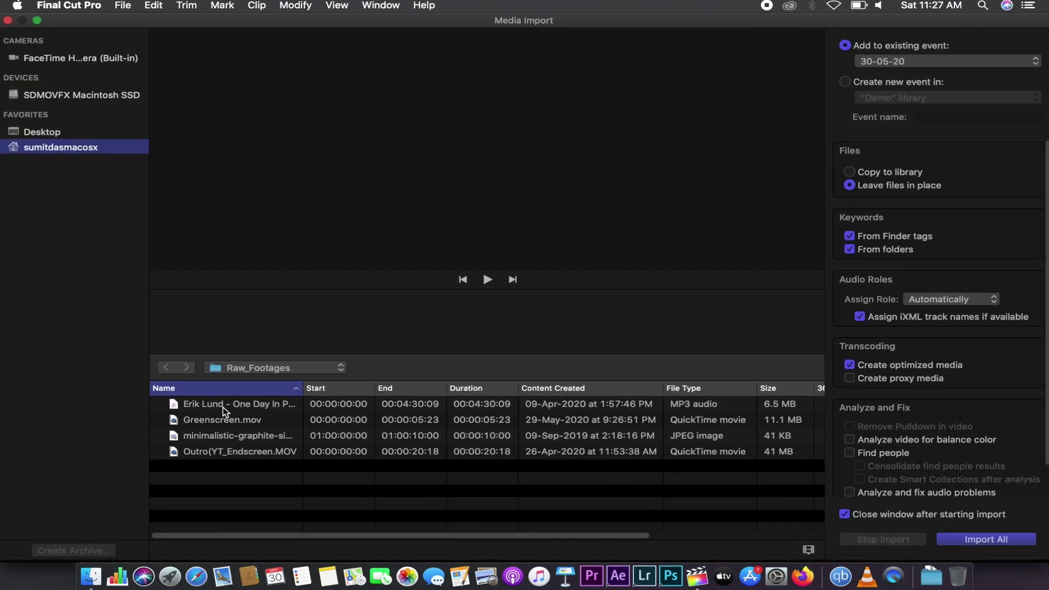
click(228, 402)
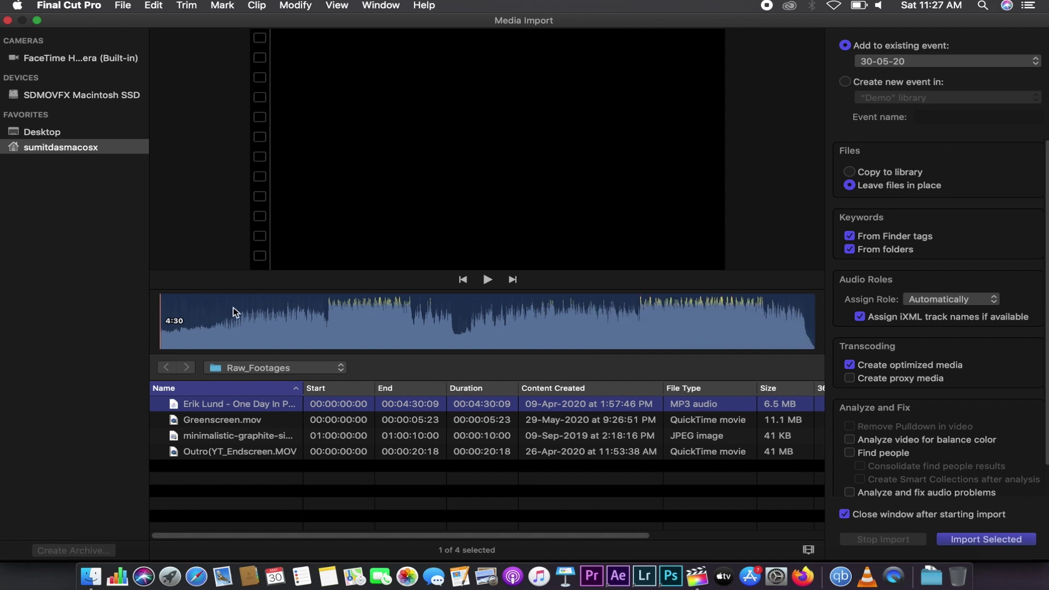
click(259, 326)
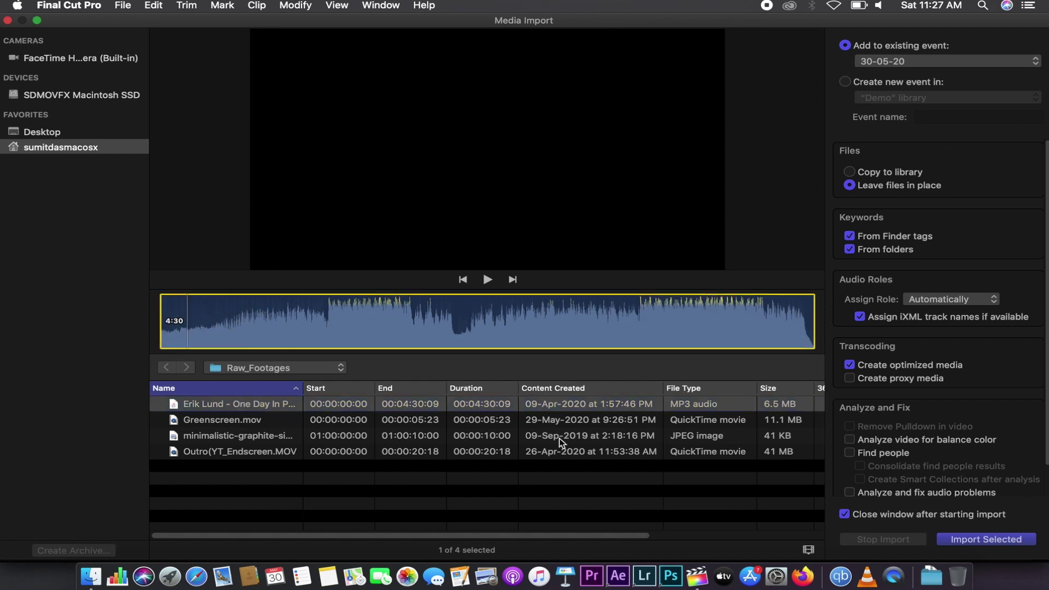
click(998, 539)
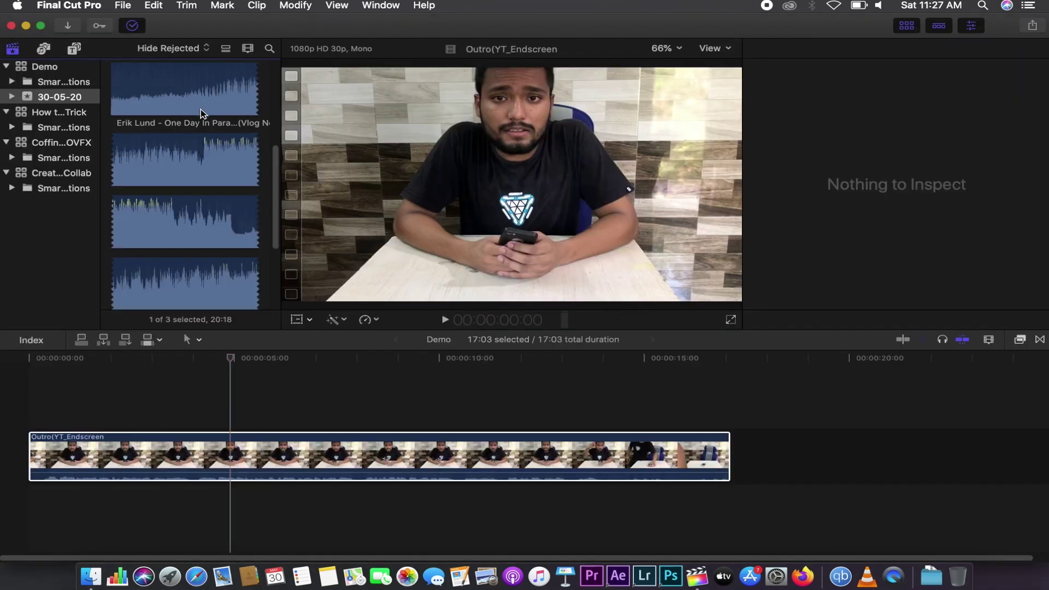
Step: Place the Erik Lund clip at zero under the Outro clip, making the timeline 4:30:04
click(200, 113)
mouse_move(149, 84)
mouse_down()
mouse_move(180, 422)
mouse_move(28, 502)
mouse_up()
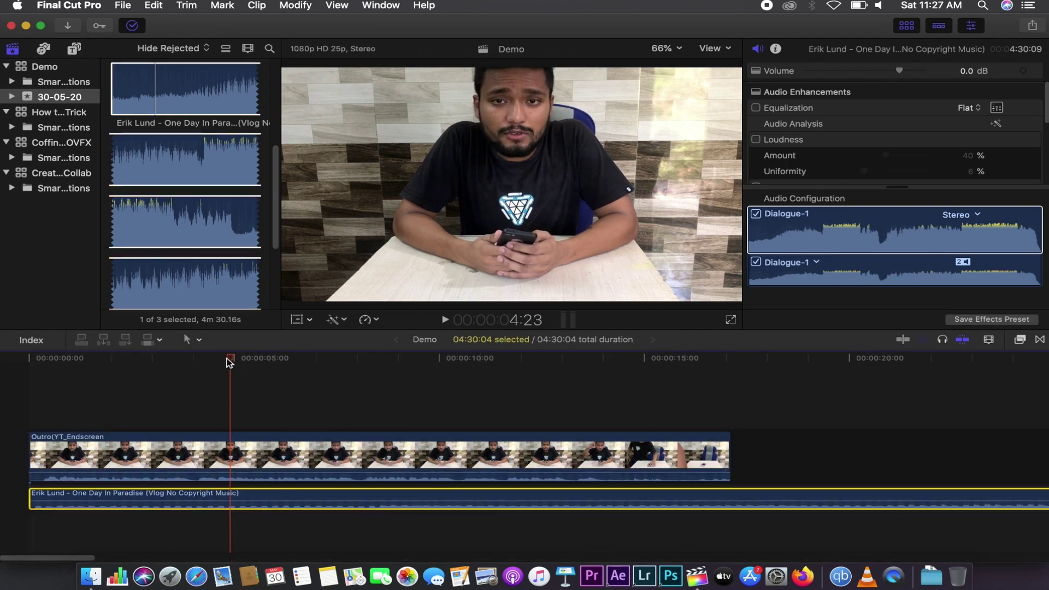
drag(228, 363, 159, 359)
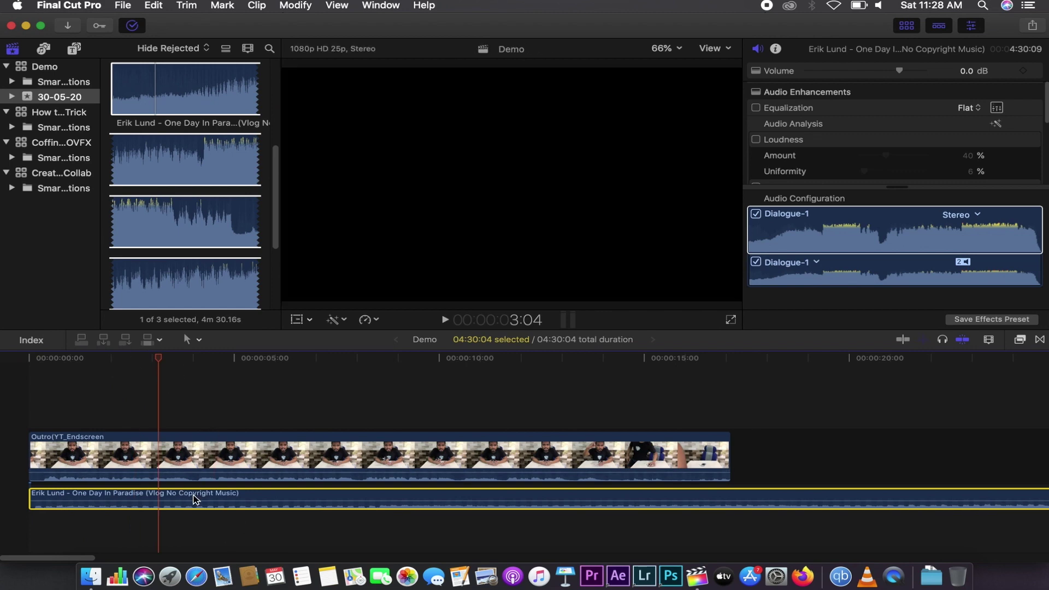
mouse_move(162, 358)
mouse_down()
mouse_move(418, 361)
mouse_move(280, 343)
mouse_up()
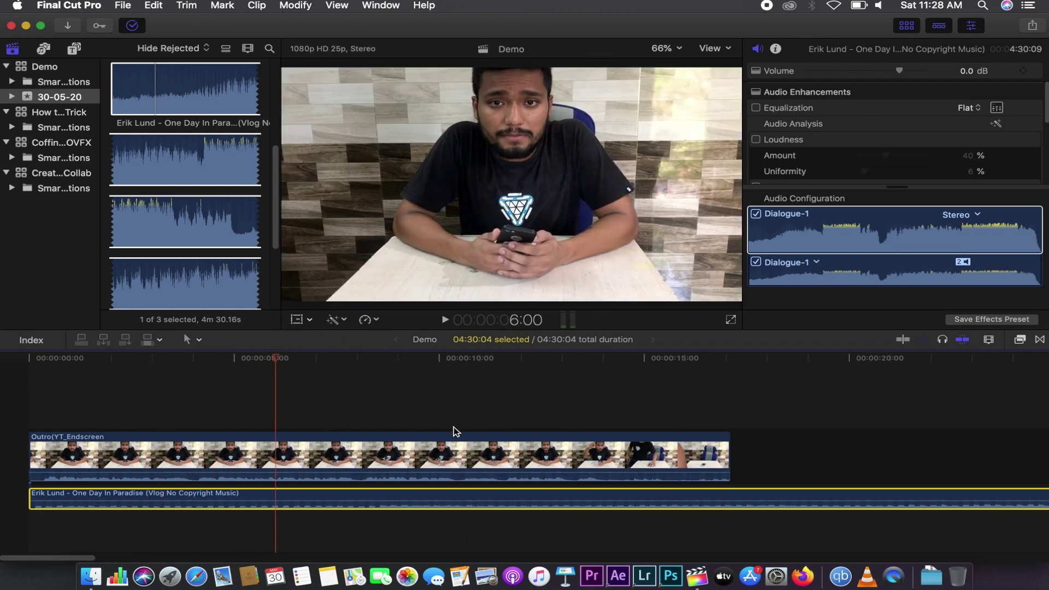
click(750, 247)
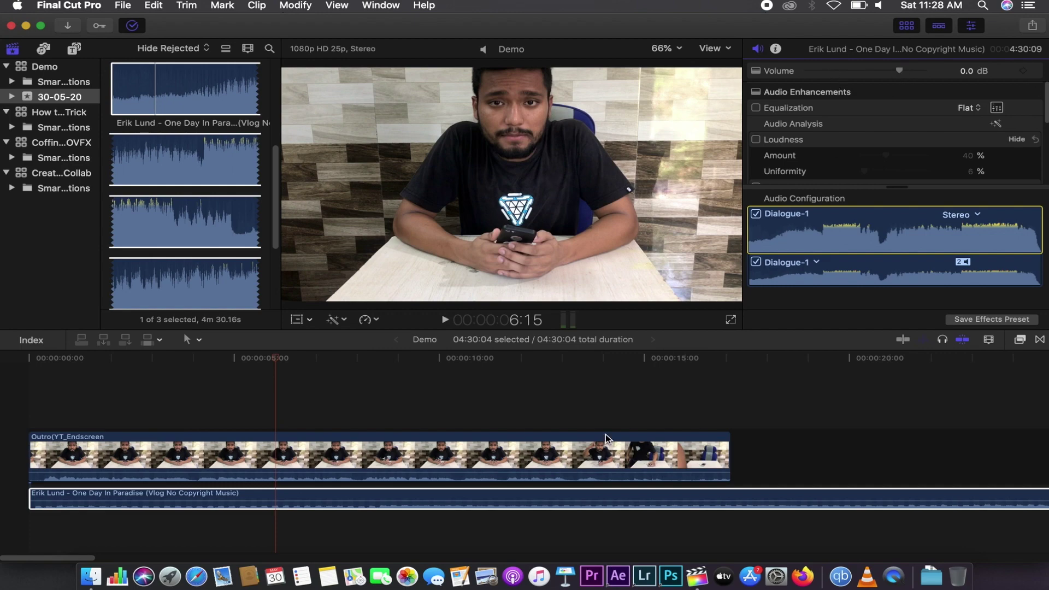
key(super+shift+a)
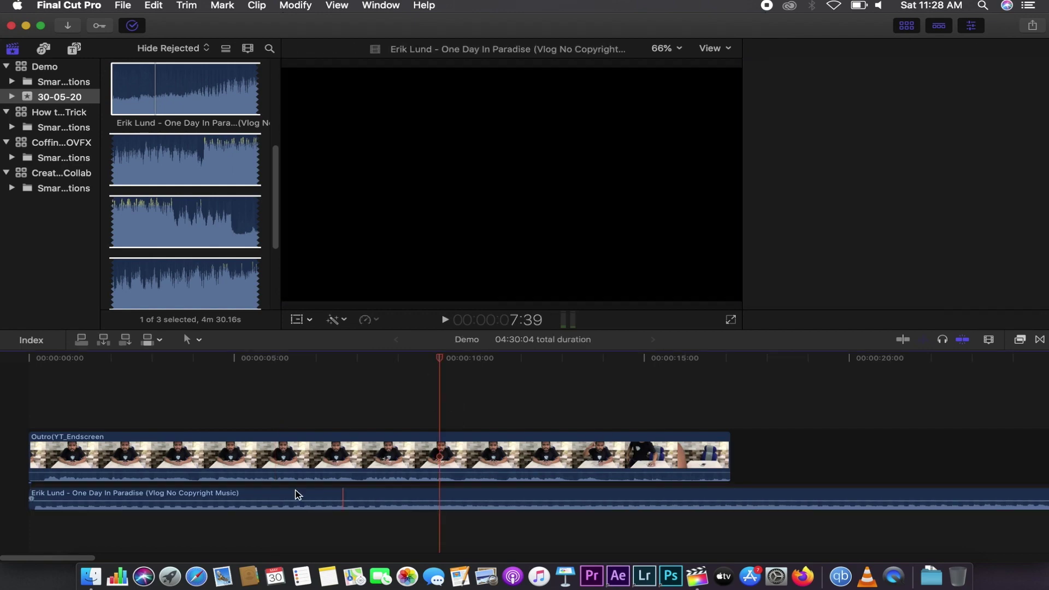
click(288, 500)
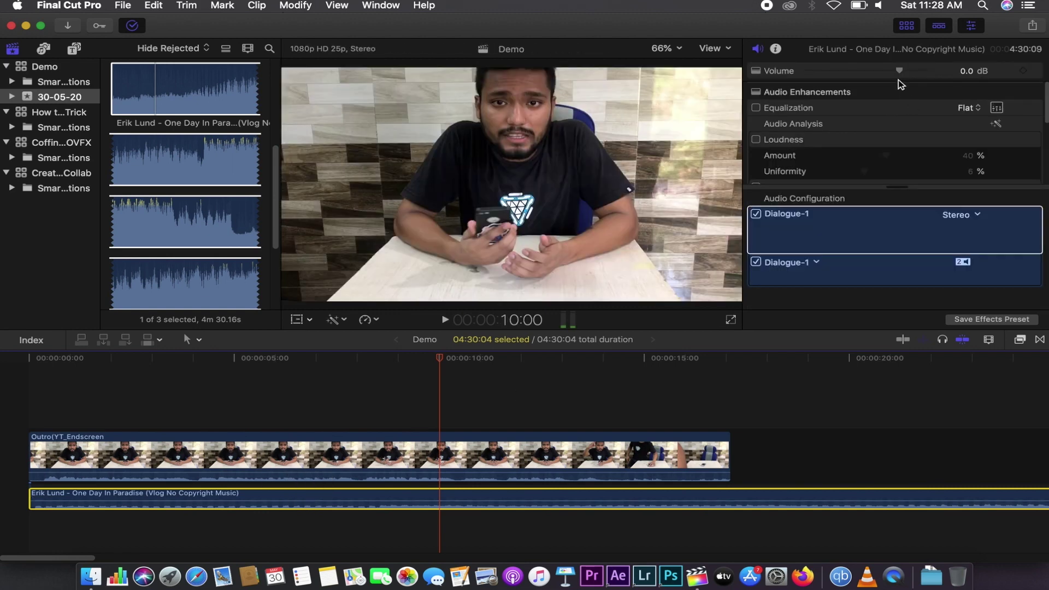
Step: Drag the music clip's Volume slider down to -22.4 dB, then park the playhead near 10 seconds
drag(897, 71, 860, 74)
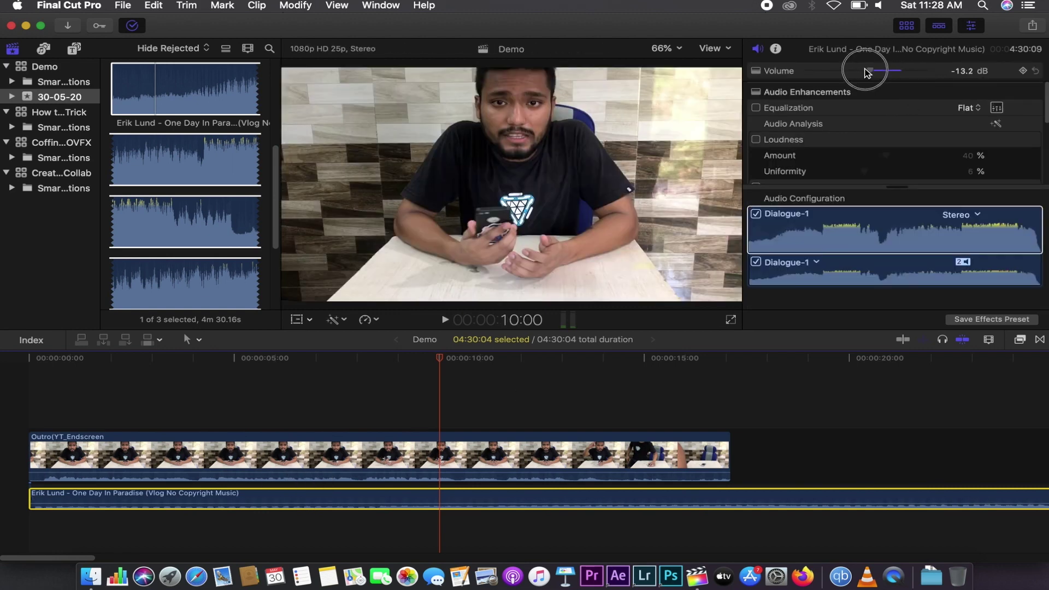
click(423, 518)
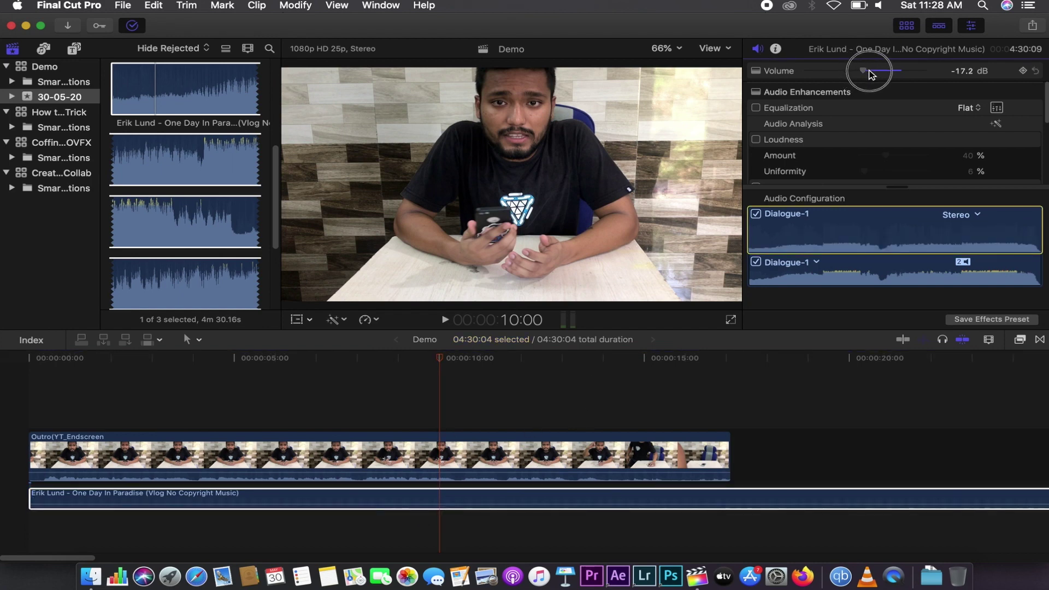
mouse_move(876, 77)
mouse_down()
mouse_move(927, 96)
mouse_move(858, 76)
mouse_up()
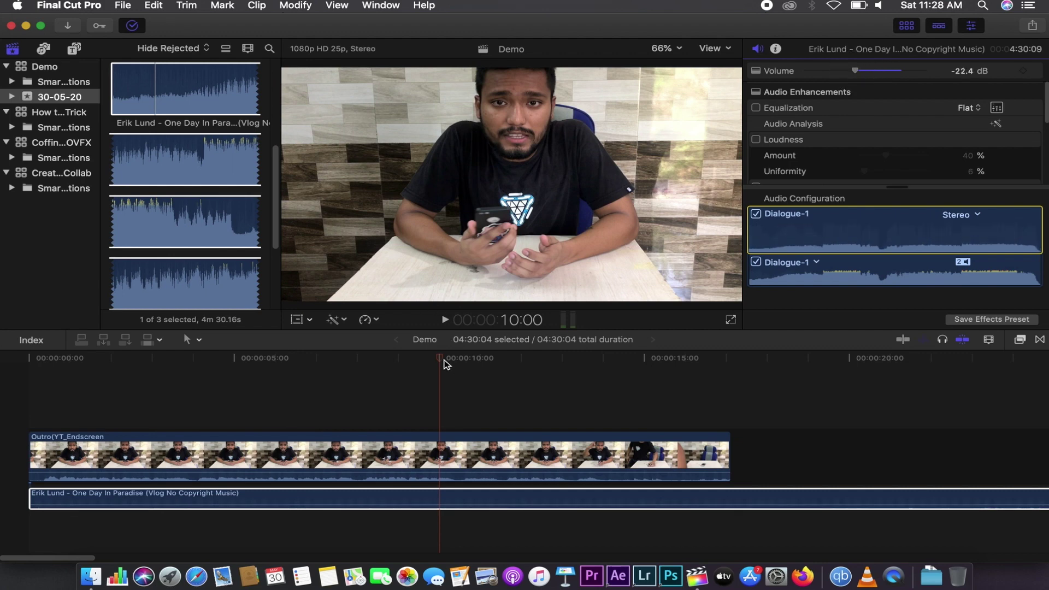
drag(433, 362, 429, 363)
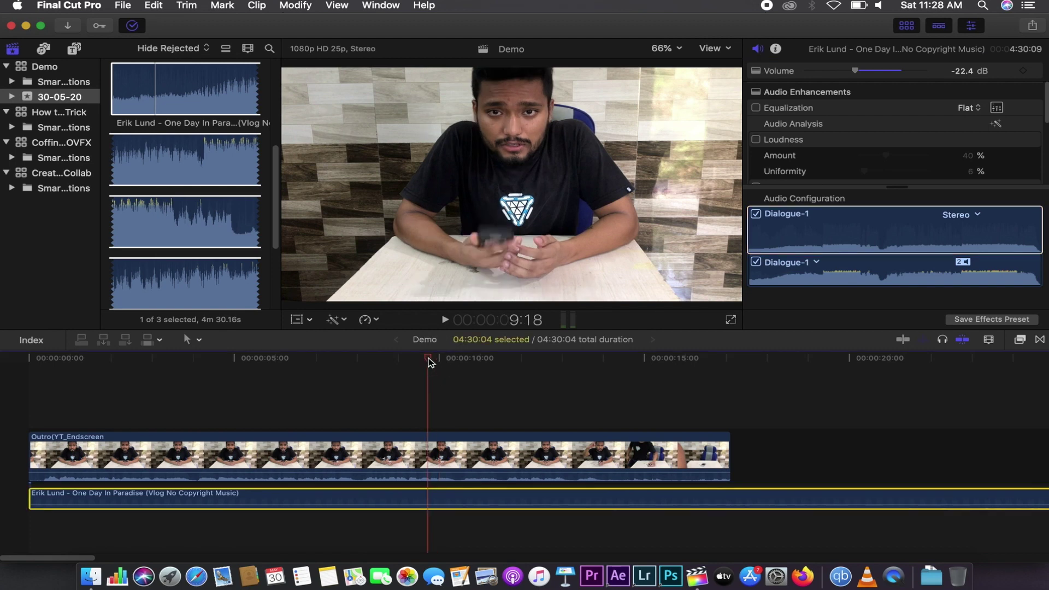
click(444, 413)
click(438, 359)
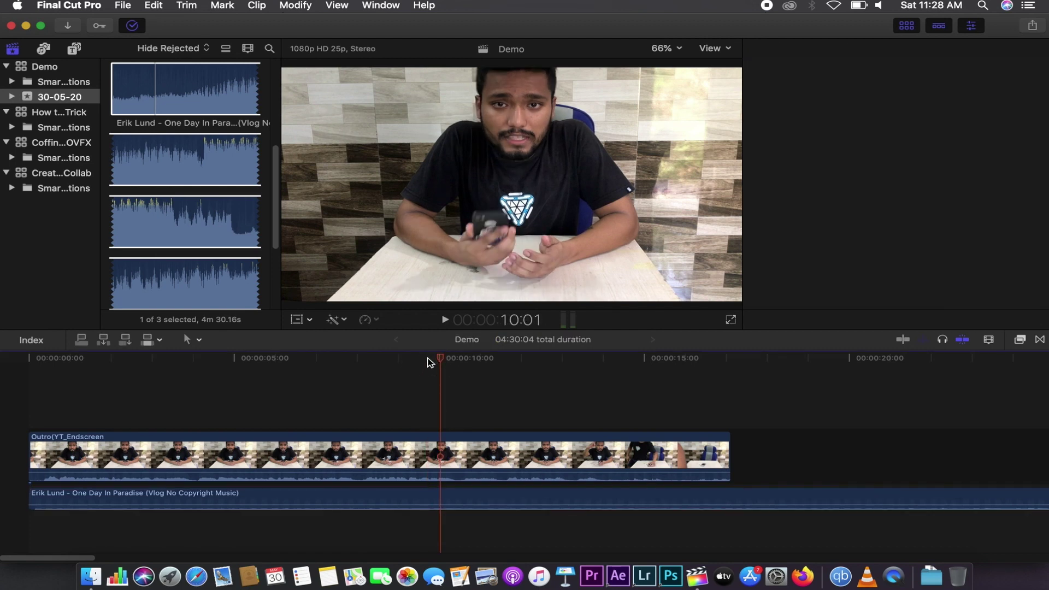
key(super+4)
click(426, 462)
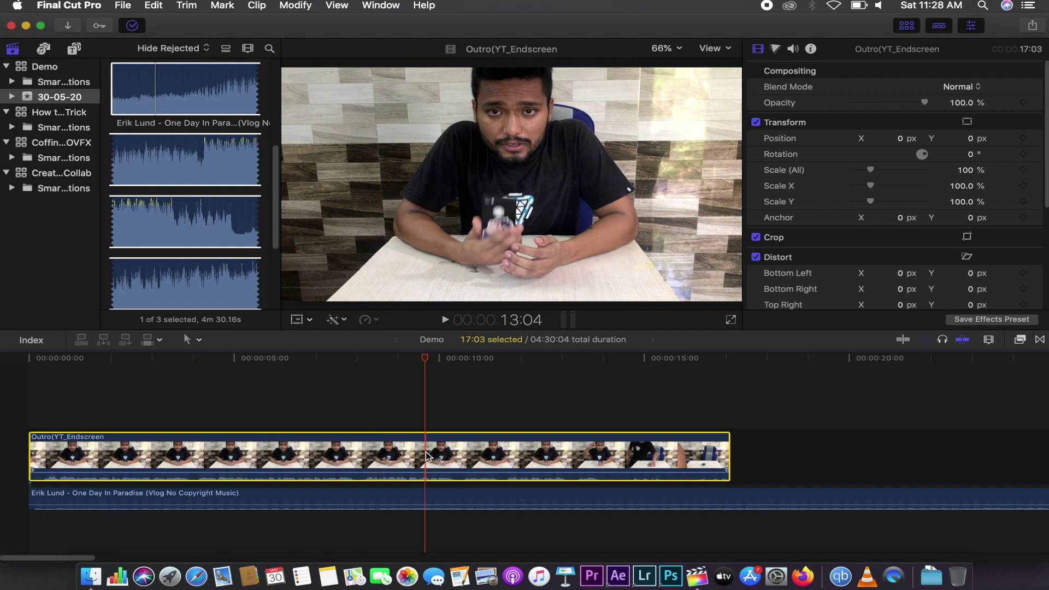
right_click(427, 455)
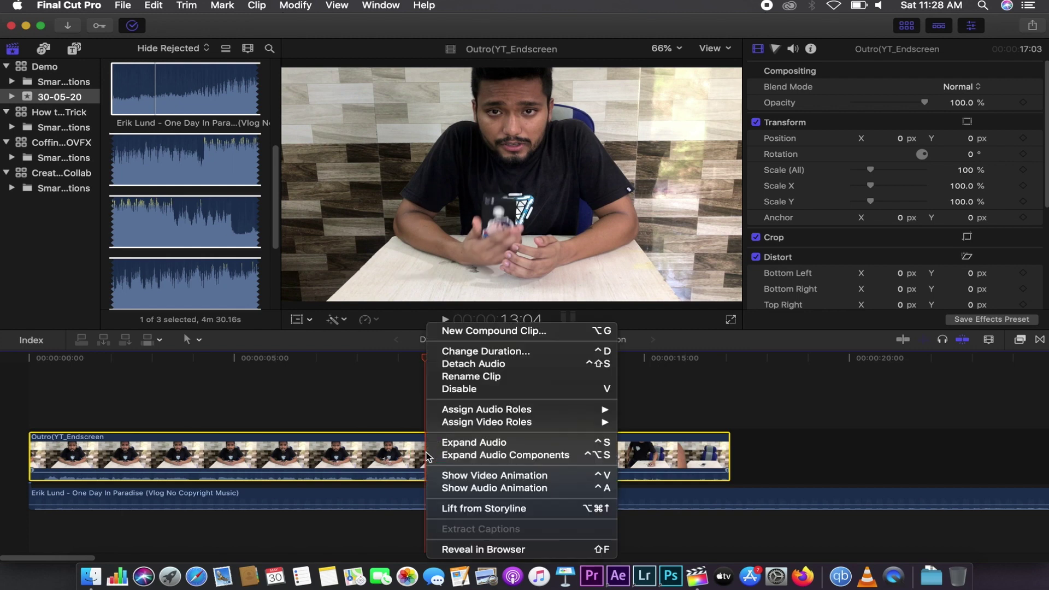
click(422, 455)
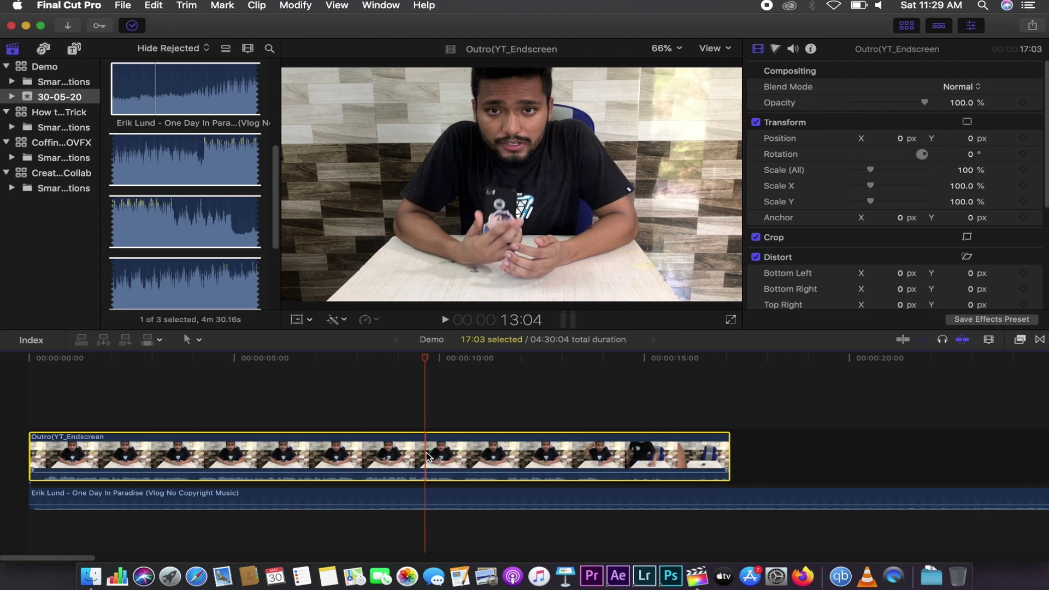
right_click(427, 456)
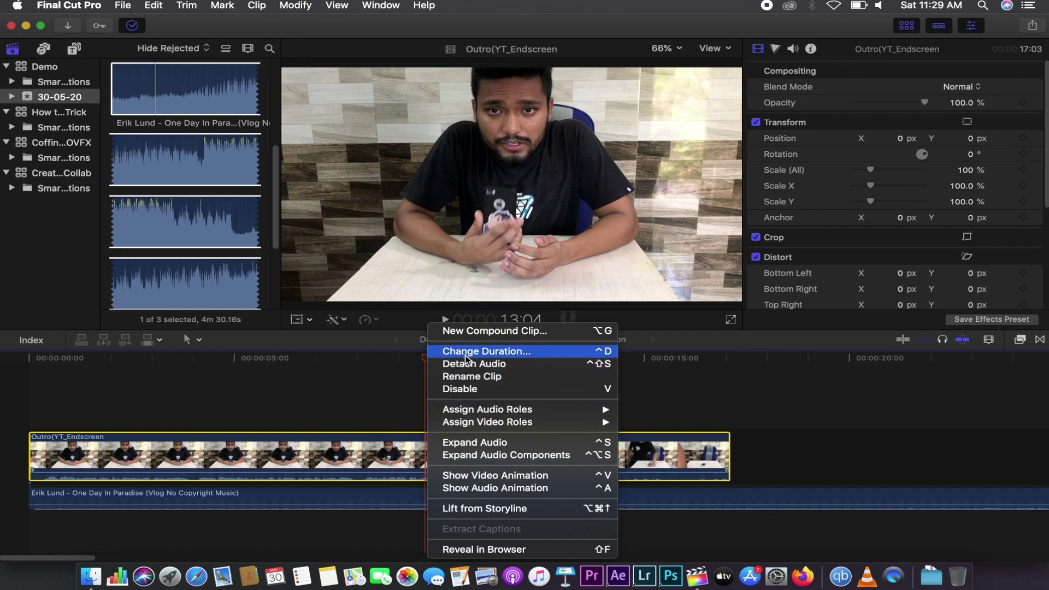
click(492, 364)
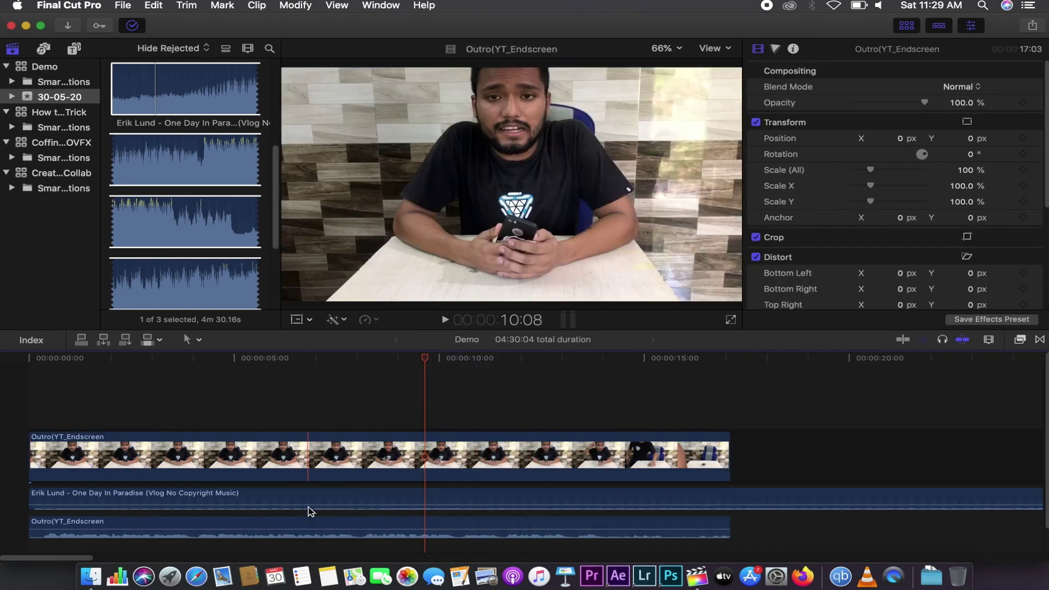
click(300, 527)
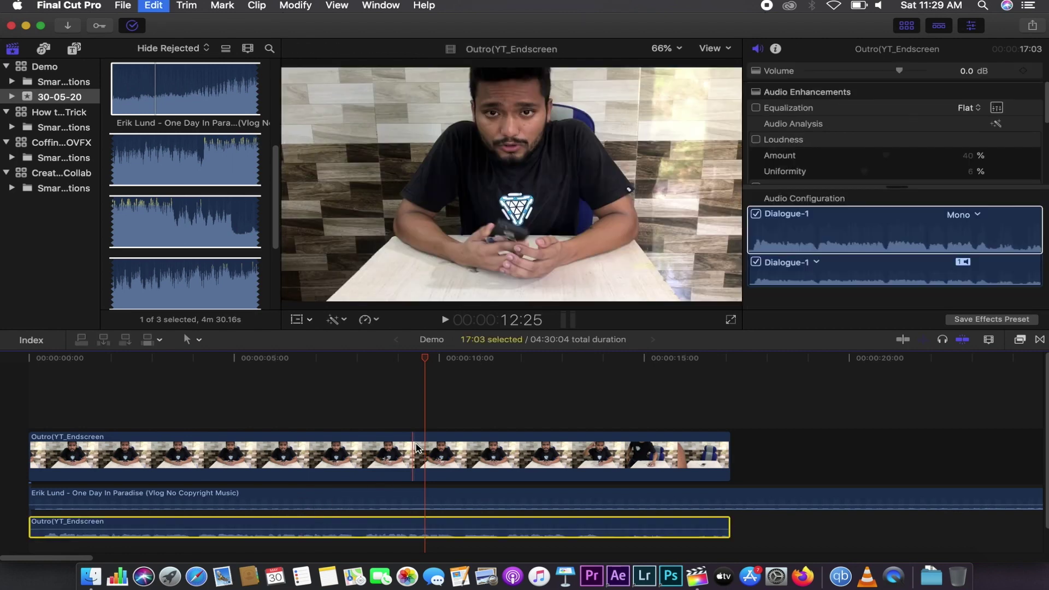
key(super+z)
right_click(422, 448)
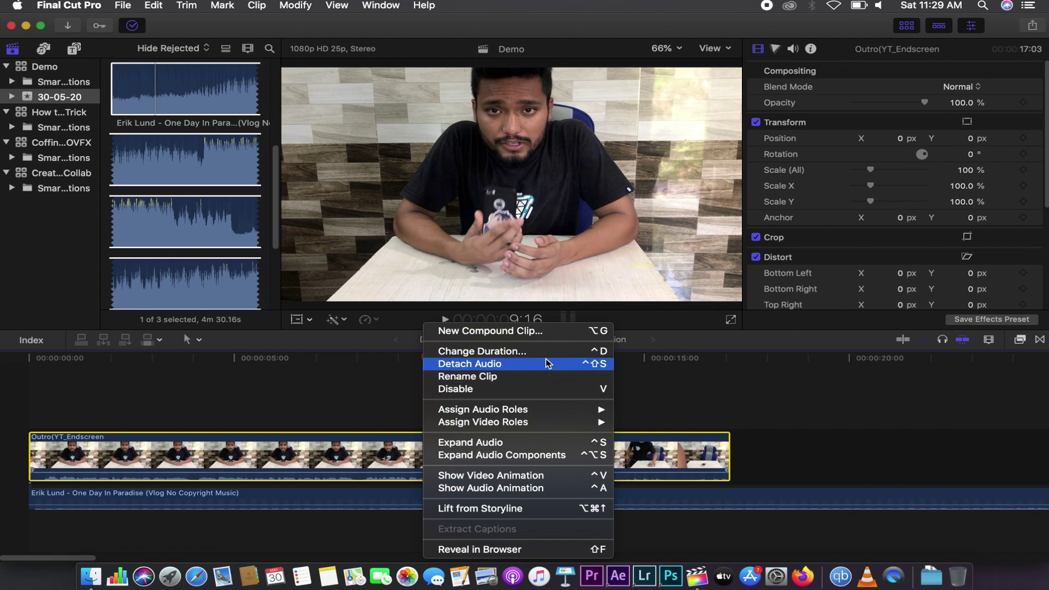
click(405, 466)
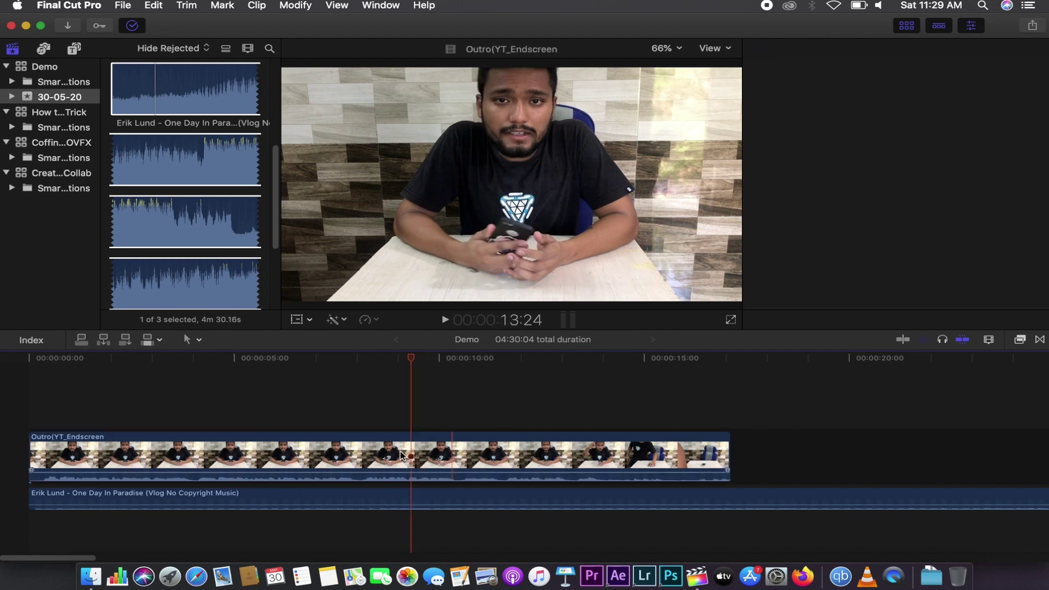
click(414, 456)
click(414, 456)
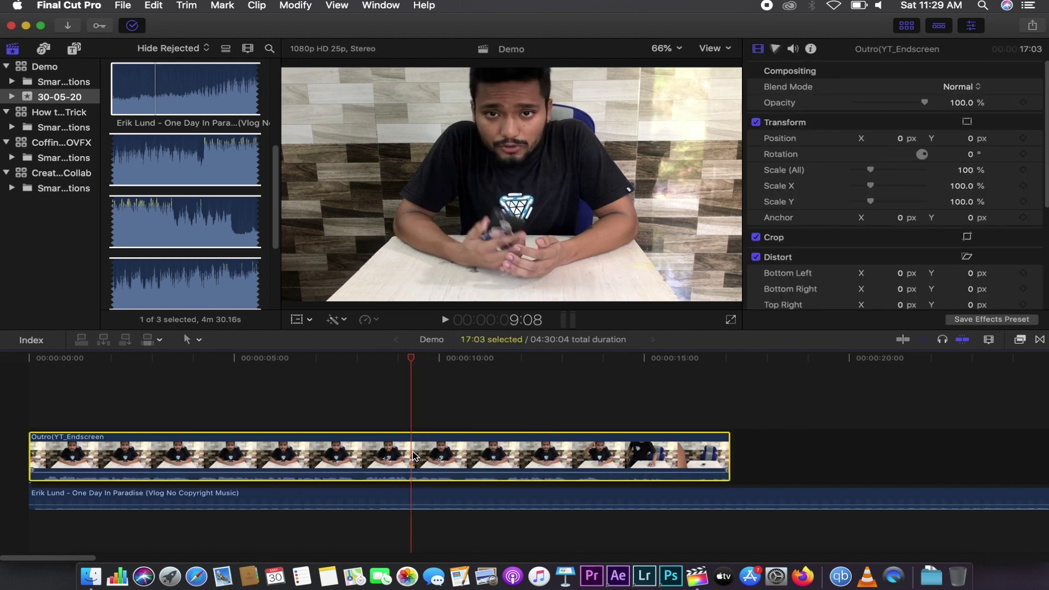
key(ctrl+shift+s)
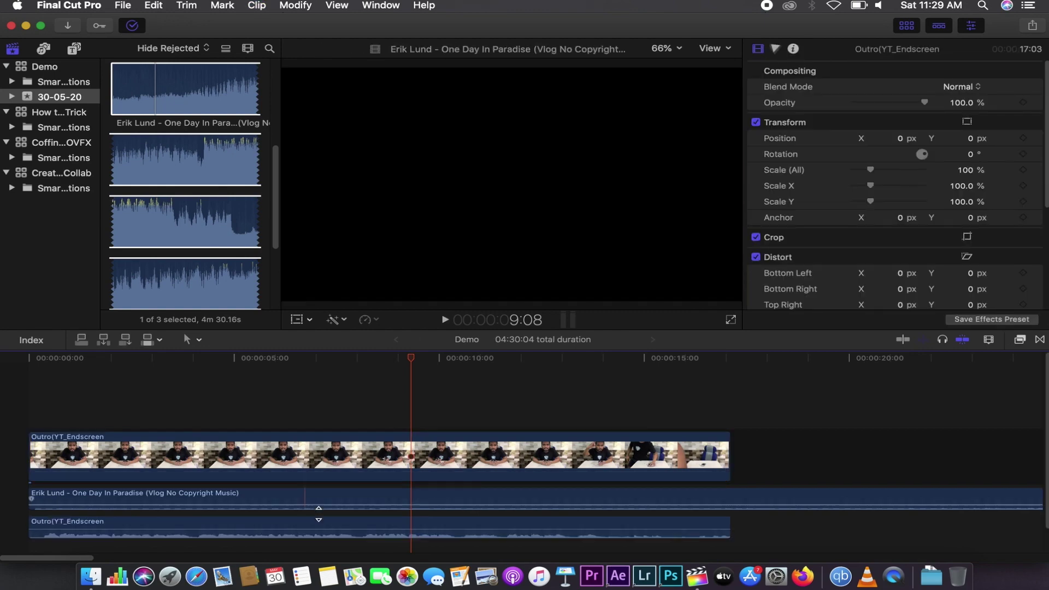
click(403, 531)
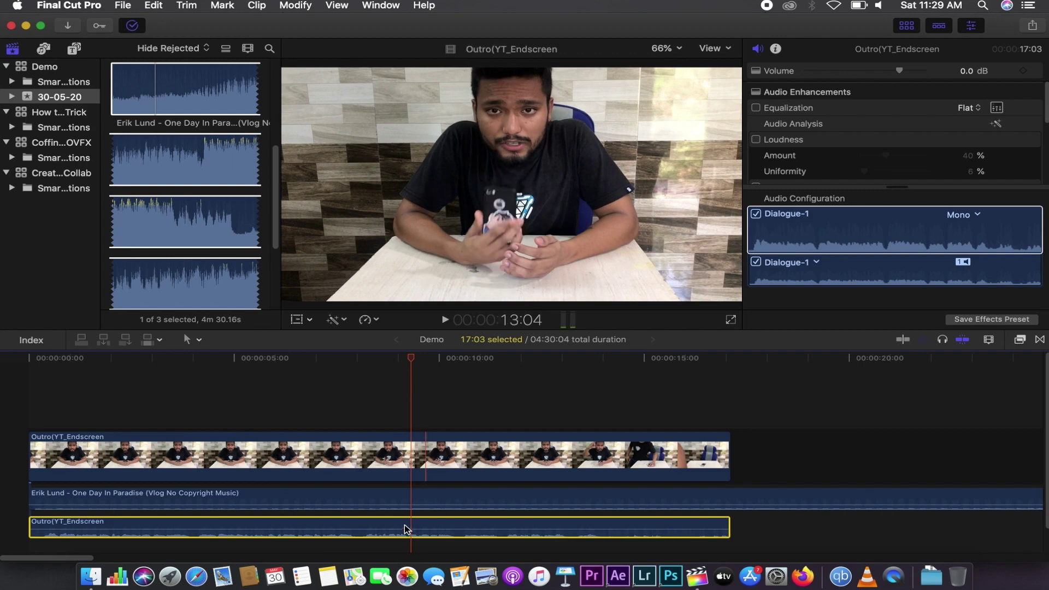
drag(402, 528, 652, 528)
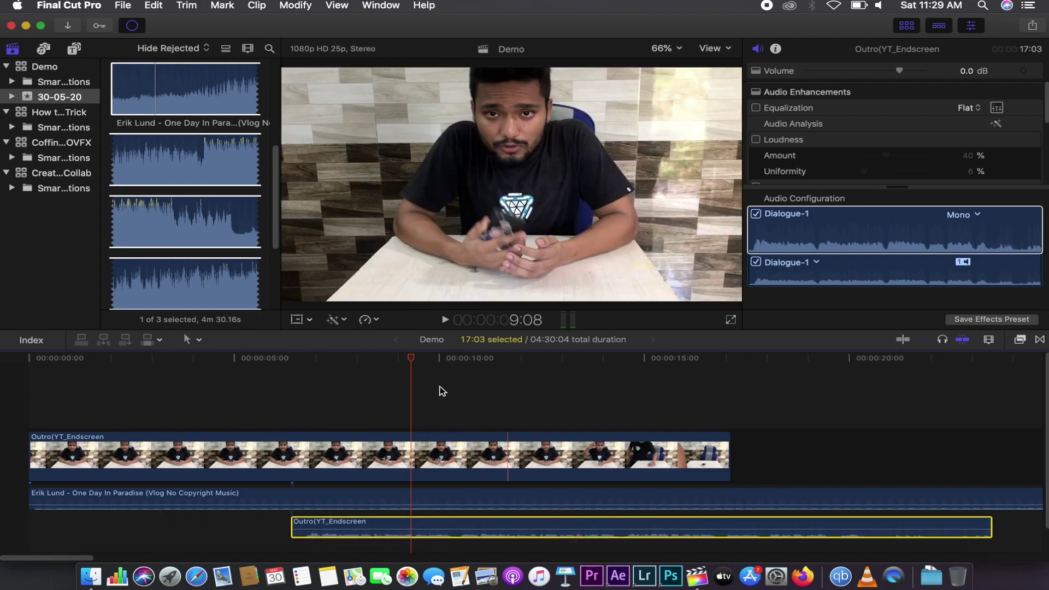
key(Delete)
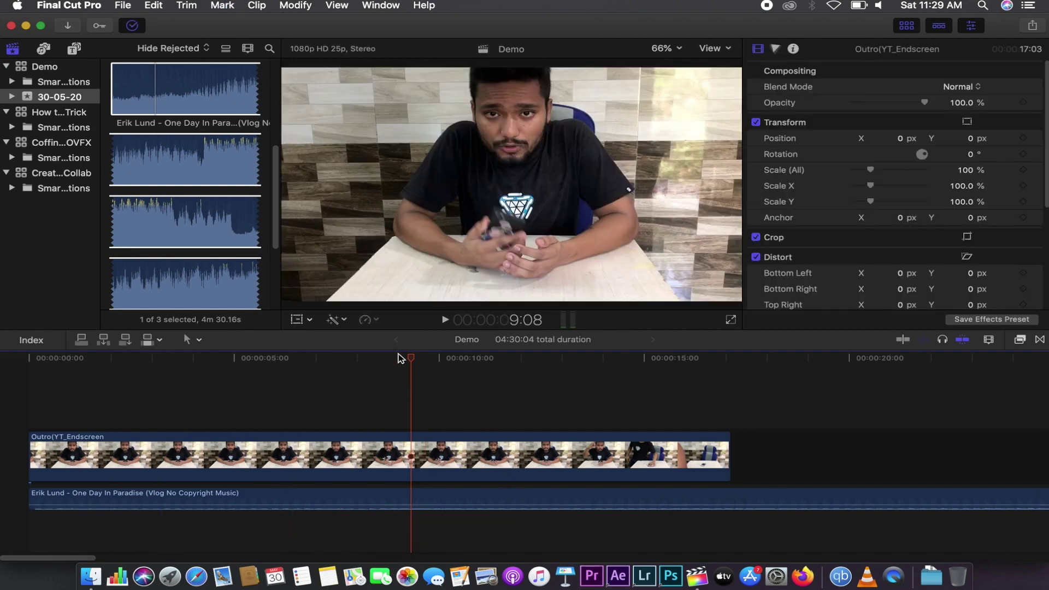
key(Home)
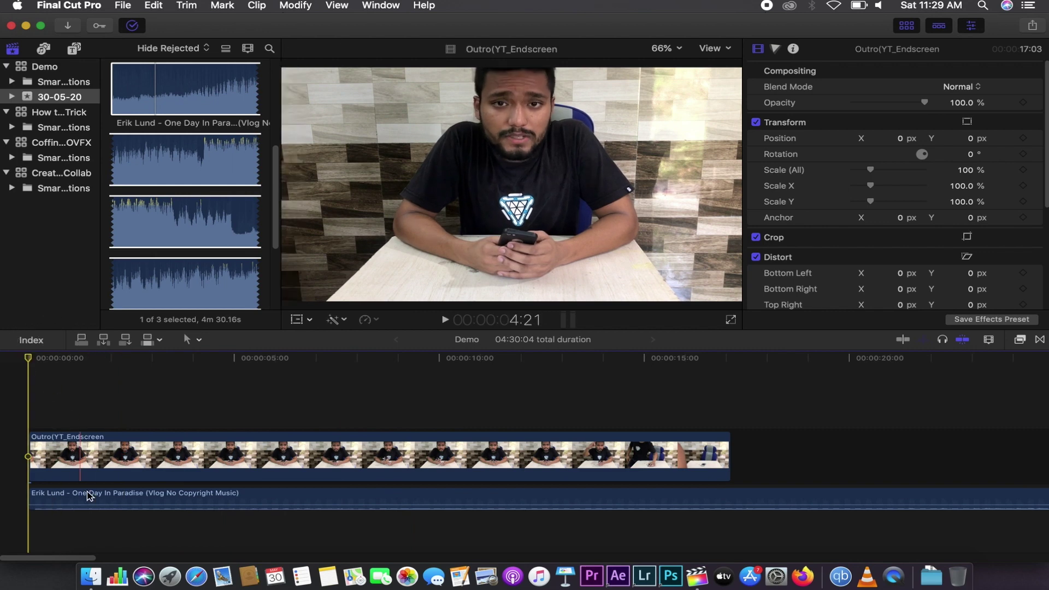
Step: Play and scrub the first few seconds of the timeline to preview the Outro clip
key(space)
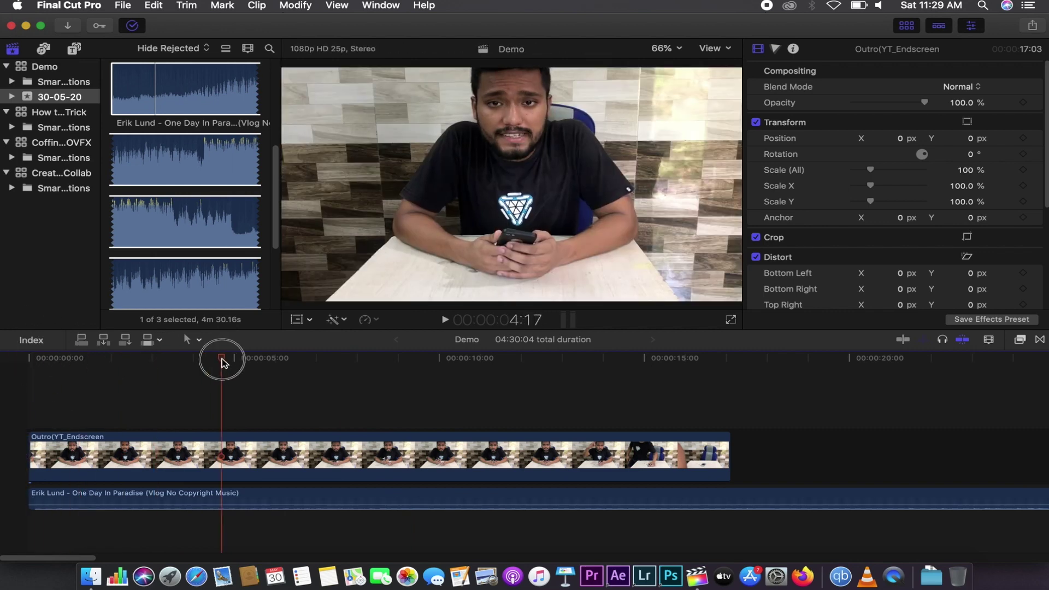
key(space)
key(space)
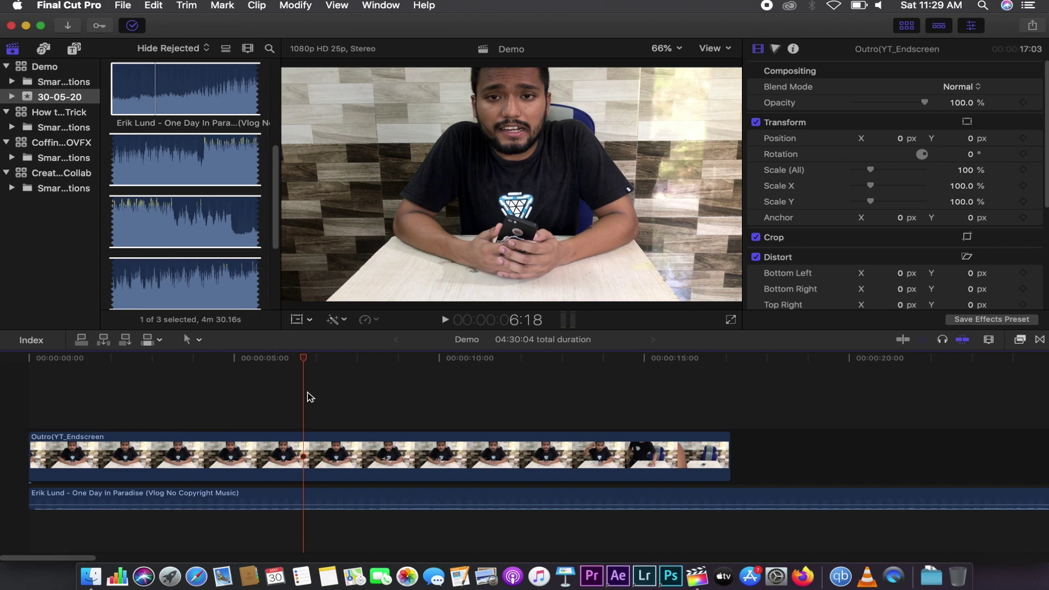
drag(309, 354, 197, 354)
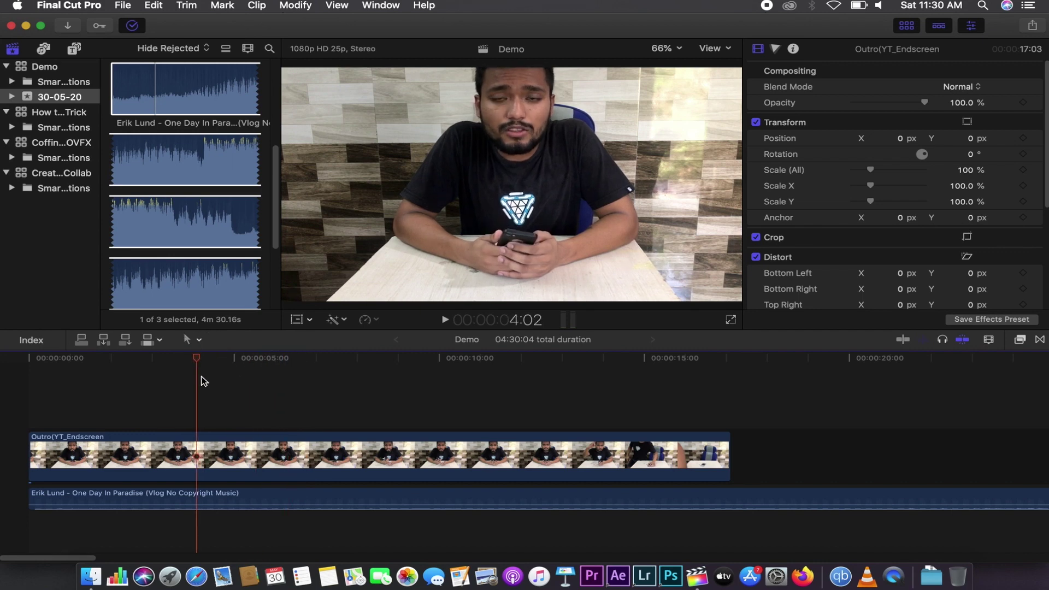
key(space)
key(space)
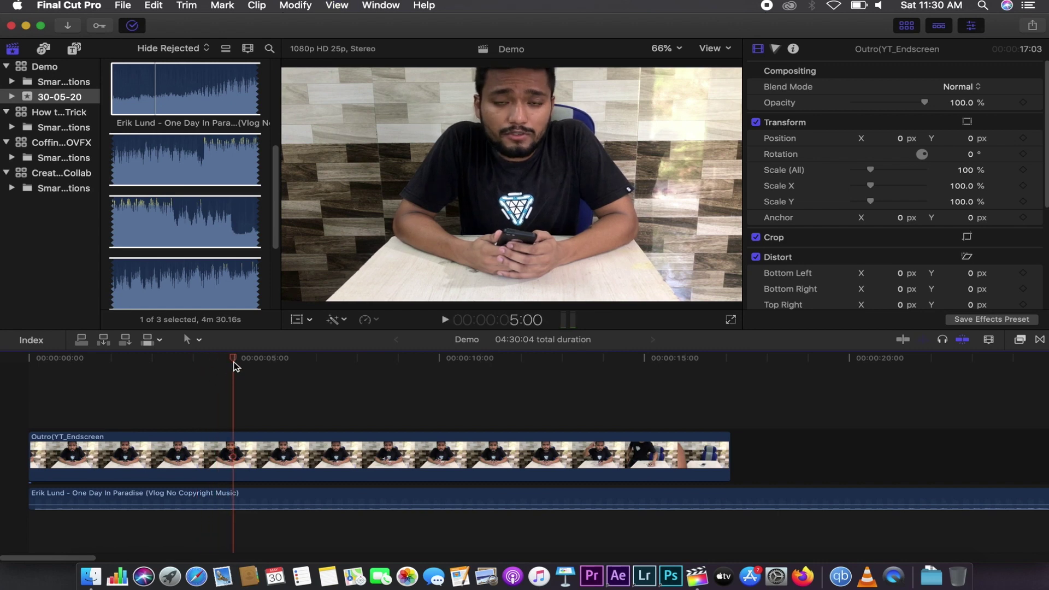
drag(235, 365, 1, 343)
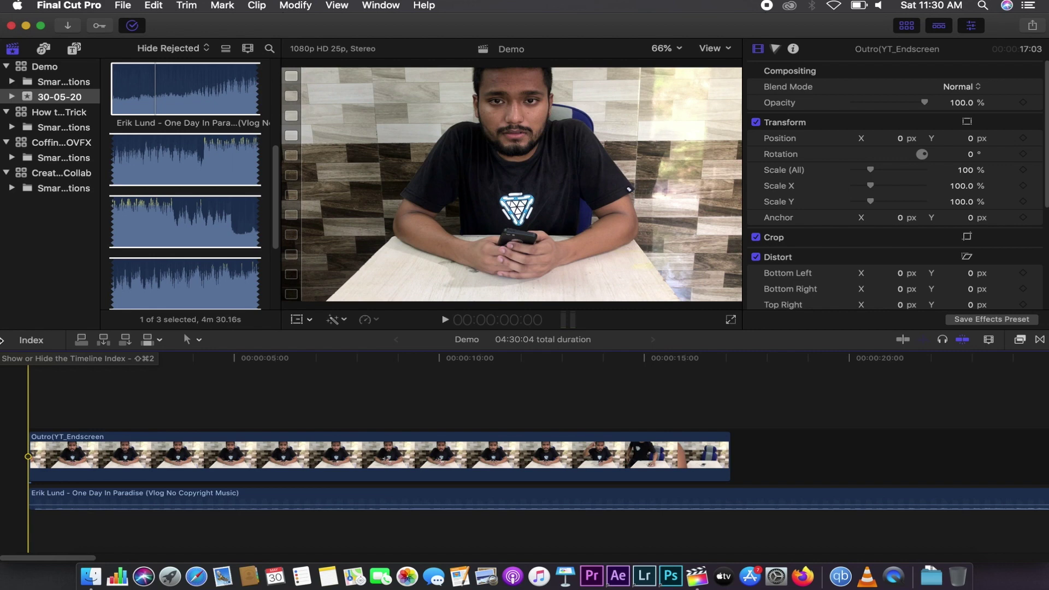
key(space)
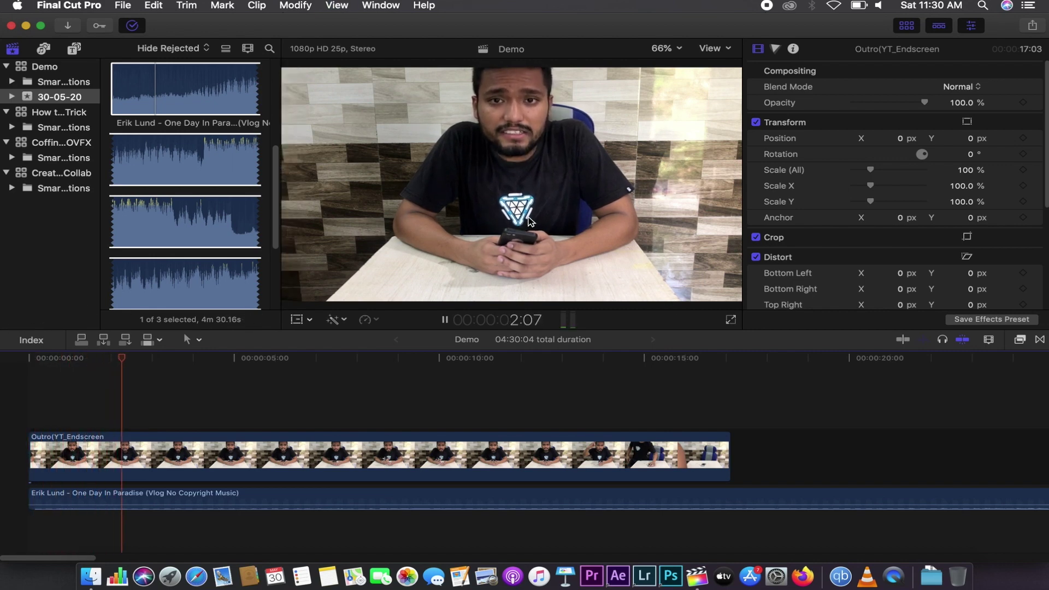
key(space)
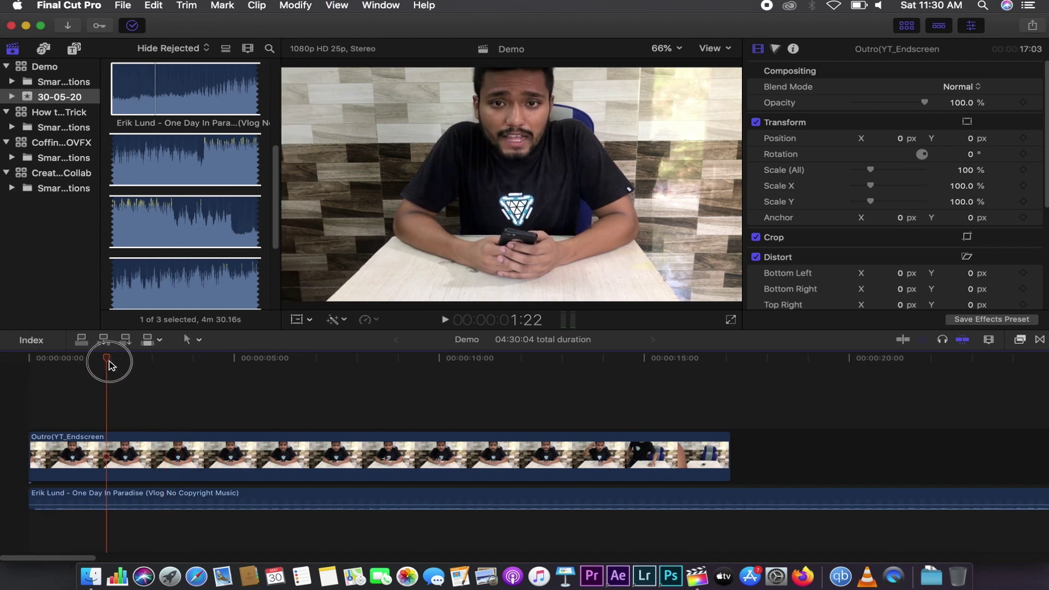
Step: Select the Outro clip near its start and bring up the transform, crop and distort choices
click(137, 362)
click(140, 449)
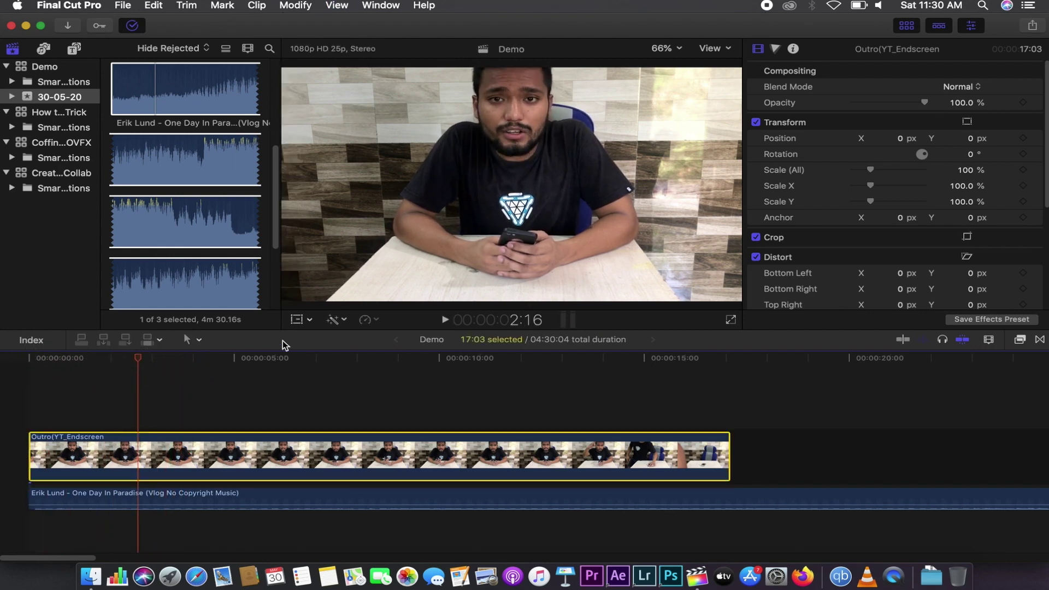
click(309, 323)
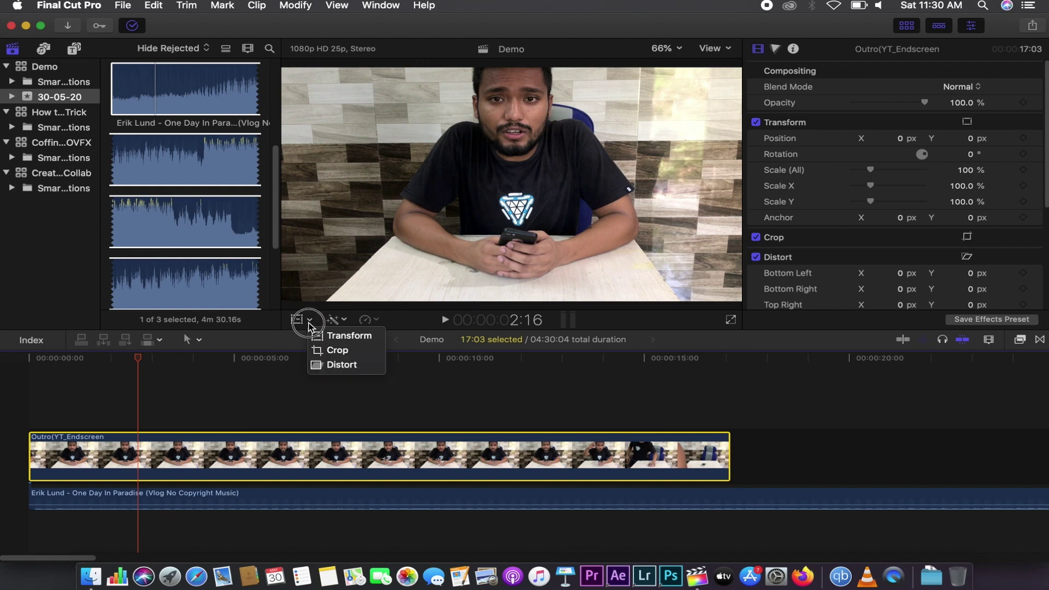
Step: Turn on the on-screen transform controls and undo a trial shrink, keeping 100% scale
click(351, 373)
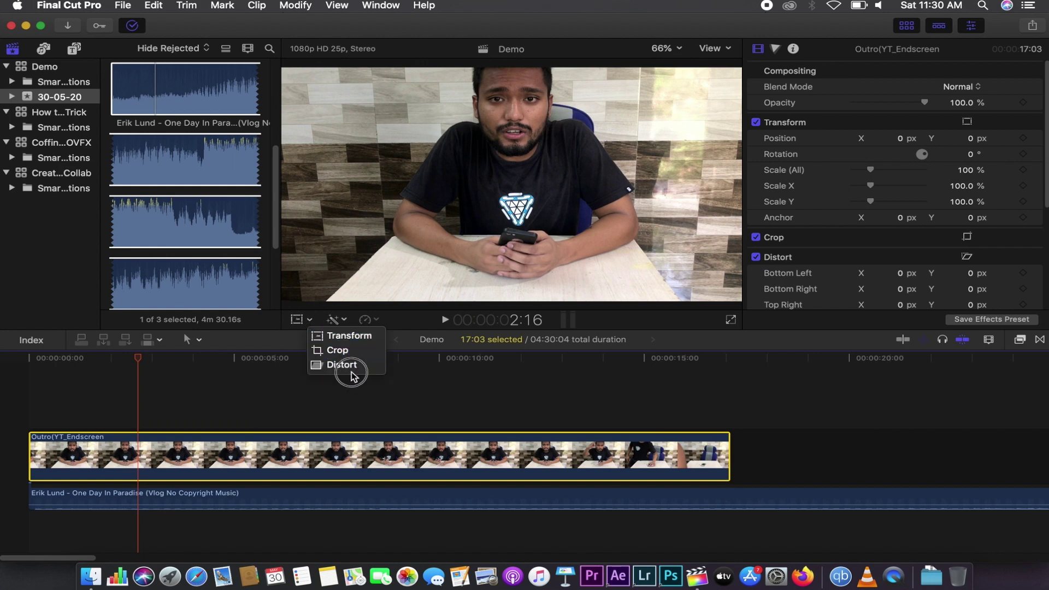
click(344, 336)
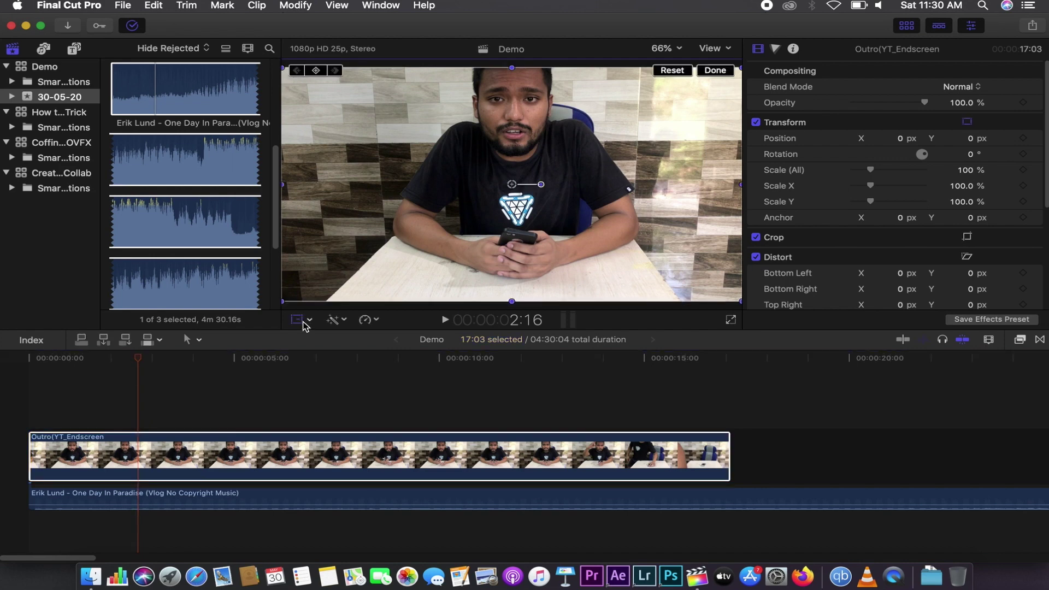
click(303, 323)
right_click(461, 140)
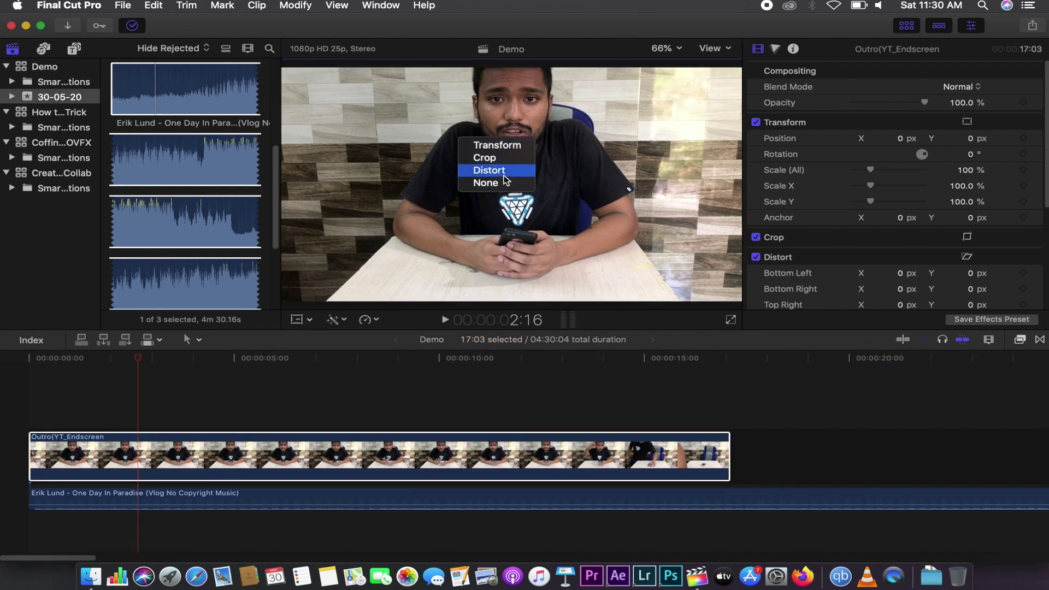
click(497, 146)
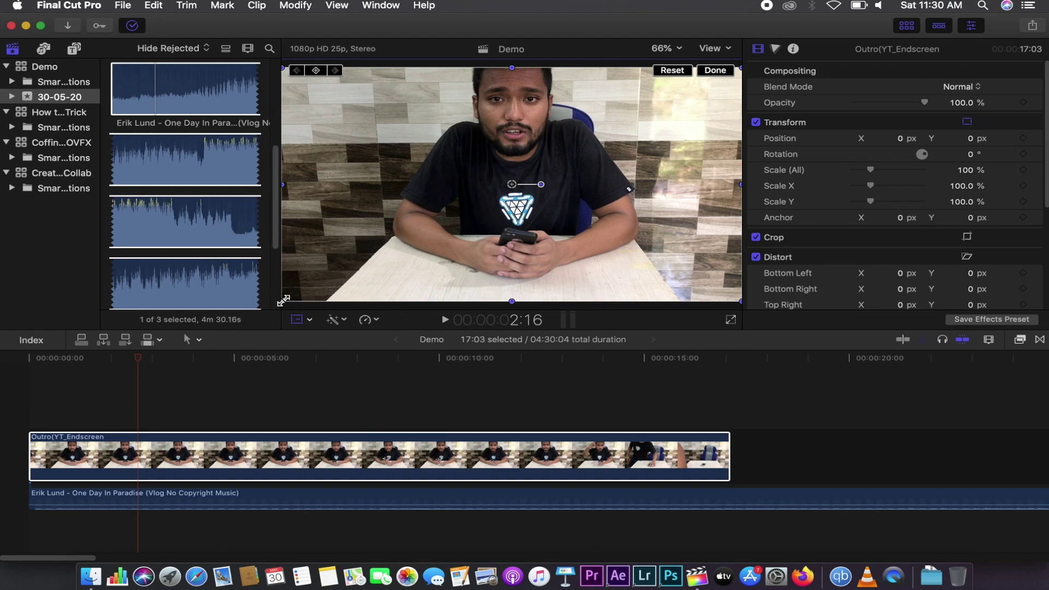
mouse_move(282, 300)
mouse_down()
mouse_move(392, 285)
mouse_move(168, 340)
mouse_move(328, 278)
mouse_up()
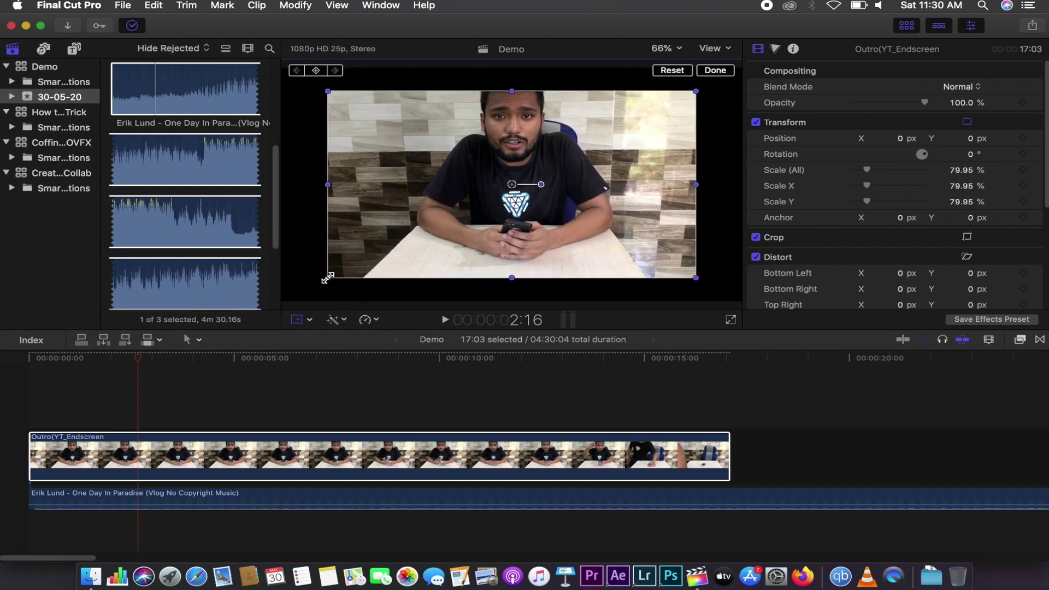
key(super+z)
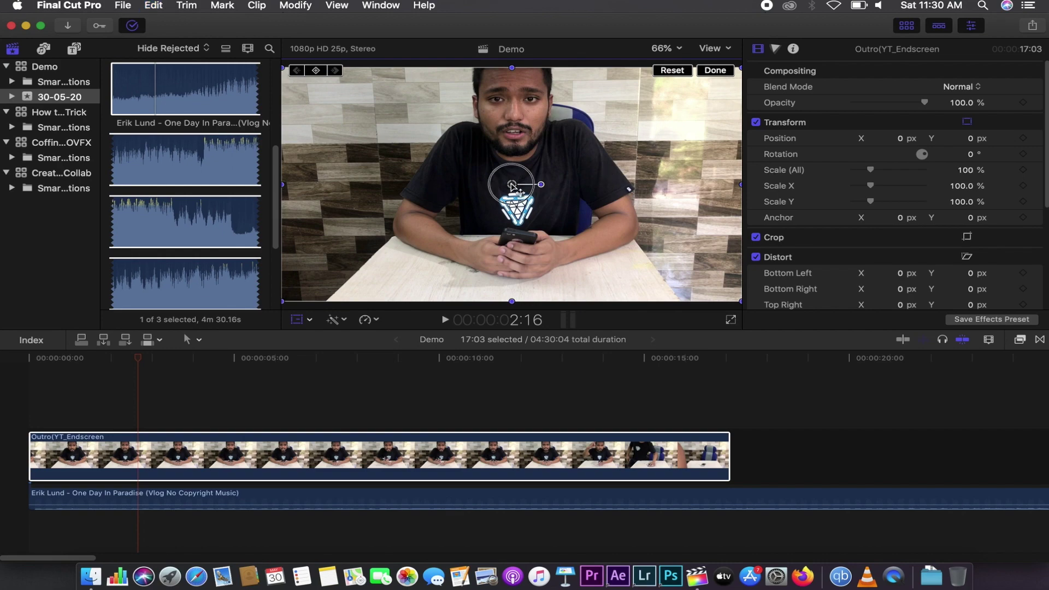
Step: Drag the Outro clip off-centre, then reset its position back to 0, 0 px
mouse_move(512, 186)
mouse_down()
mouse_move(539, 216)
mouse_move(431, 241)
mouse_up()
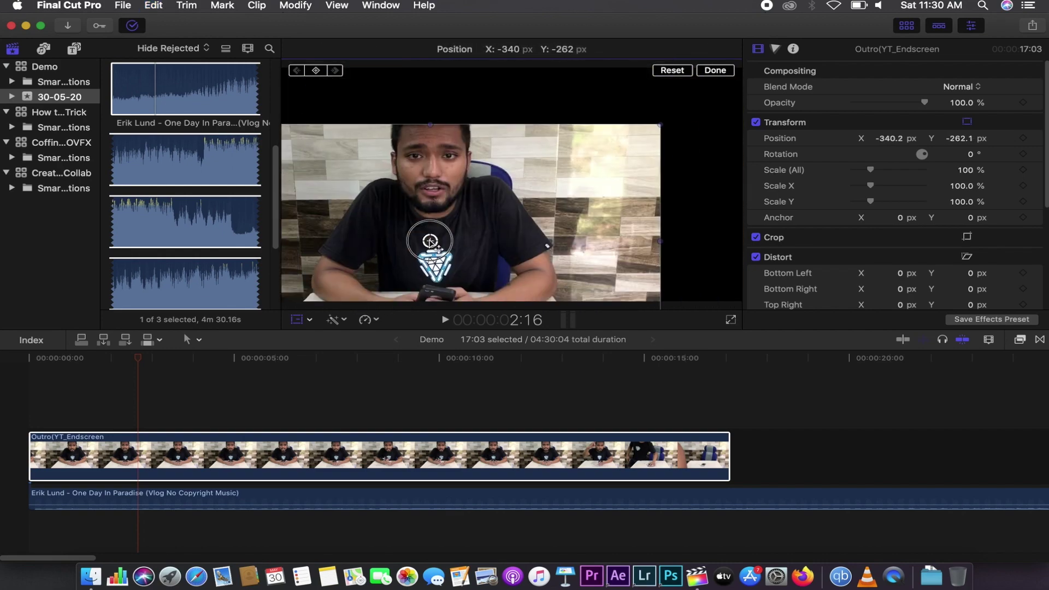
drag(430, 241, 526, 184)
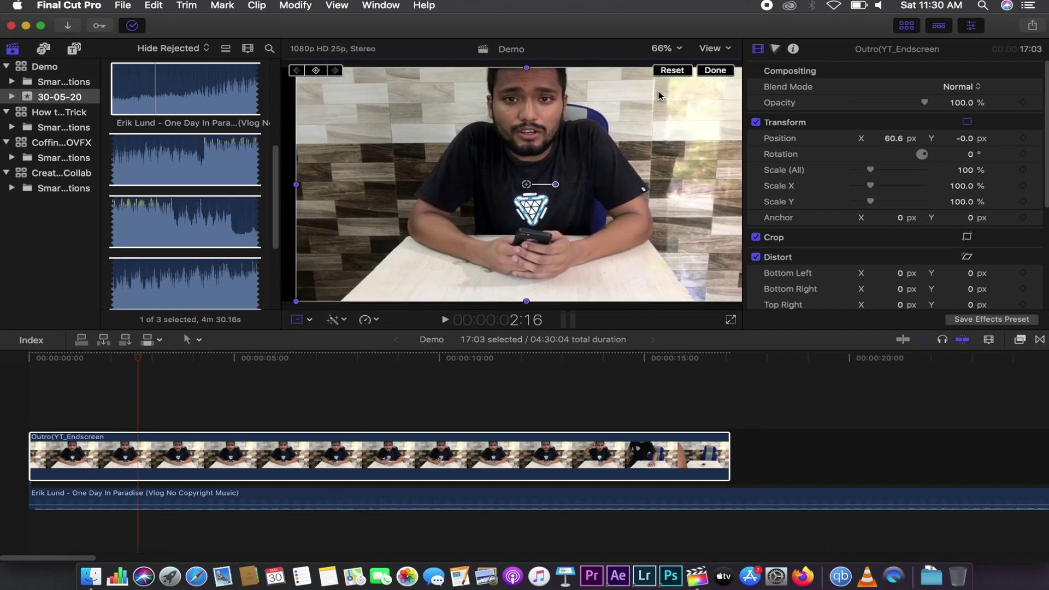
drag(605, 167, 611, 219)
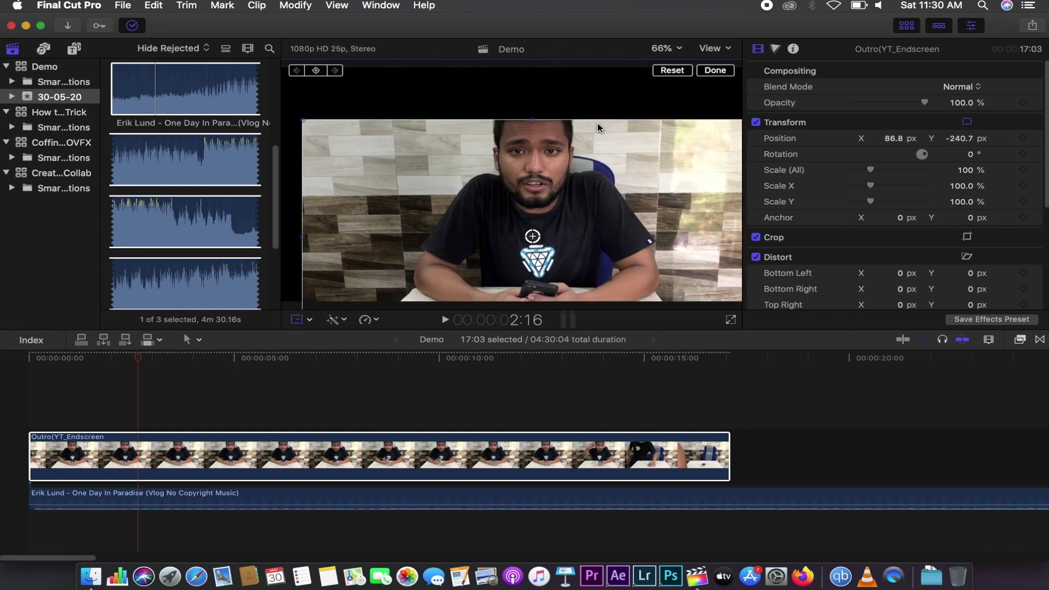
click(671, 72)
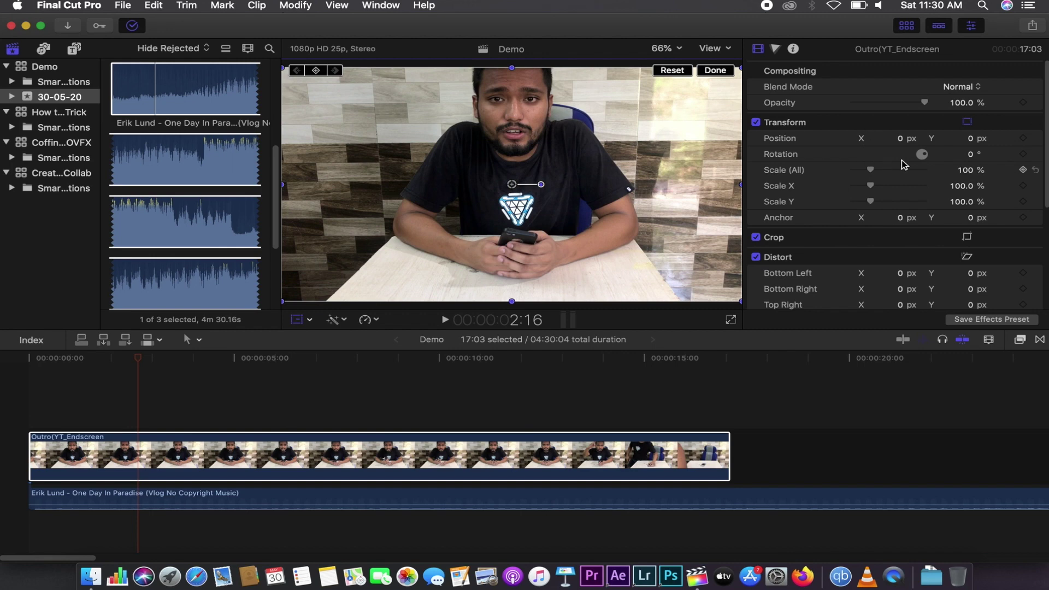
drag(586, 175, 541, 249)
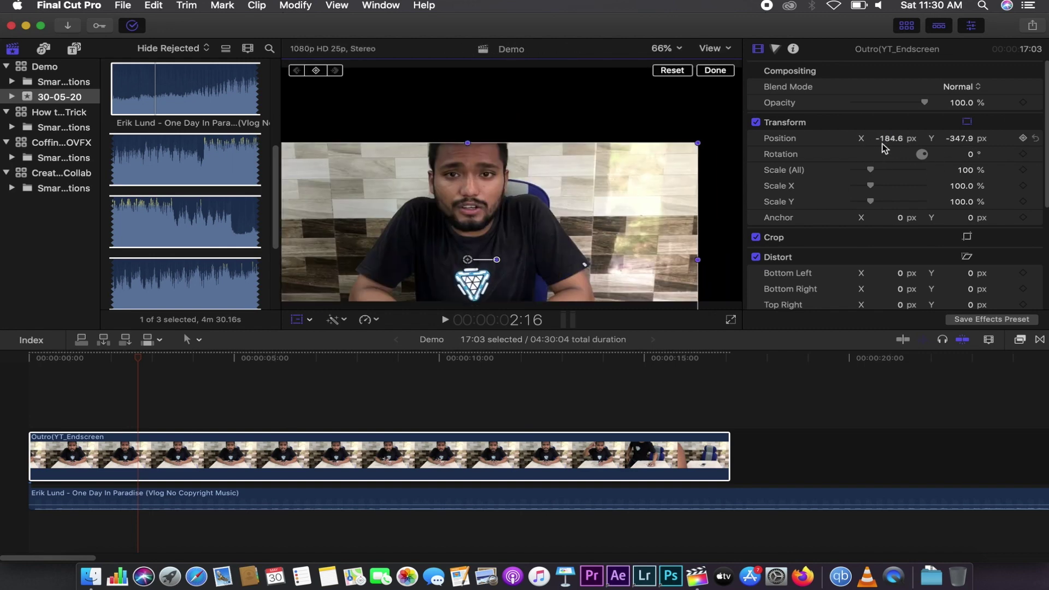
click(674, 71)
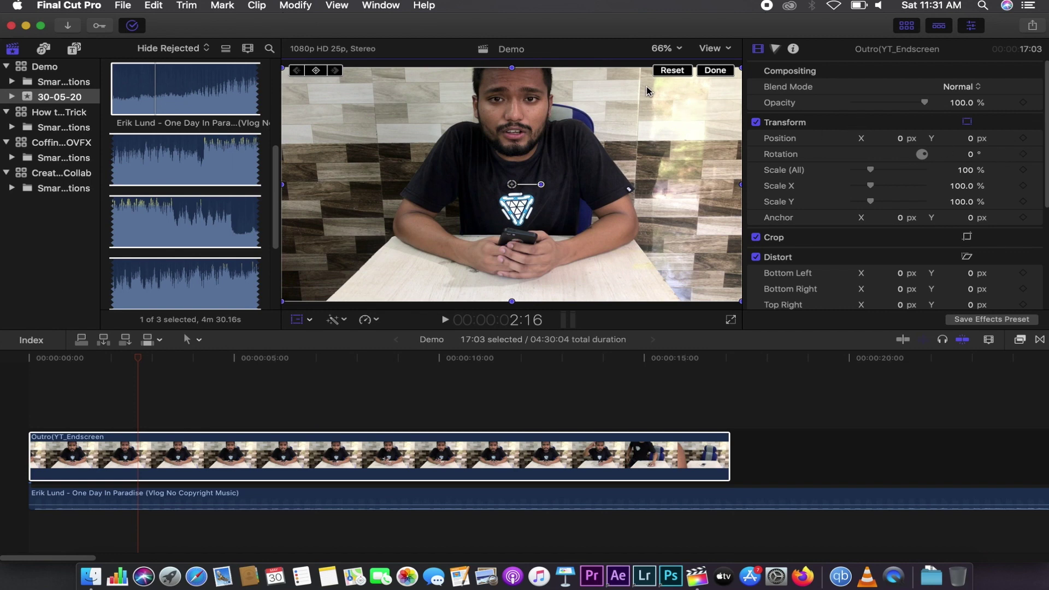
click(307, 319)
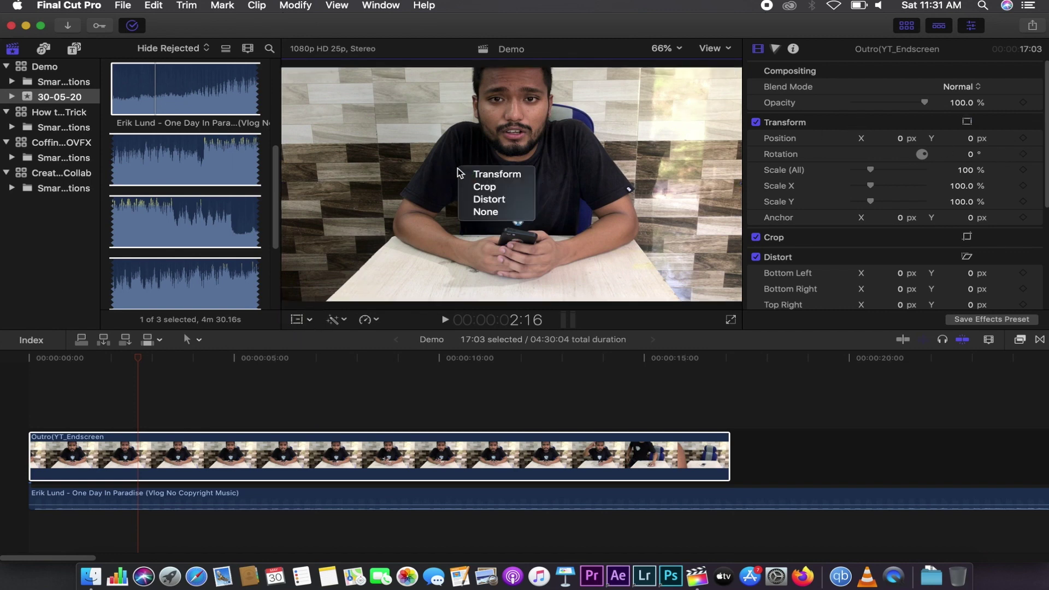
Step: Crop the Outro clip 444 px on the left and 416 px on the right, then scrub to check
click(502, 186)
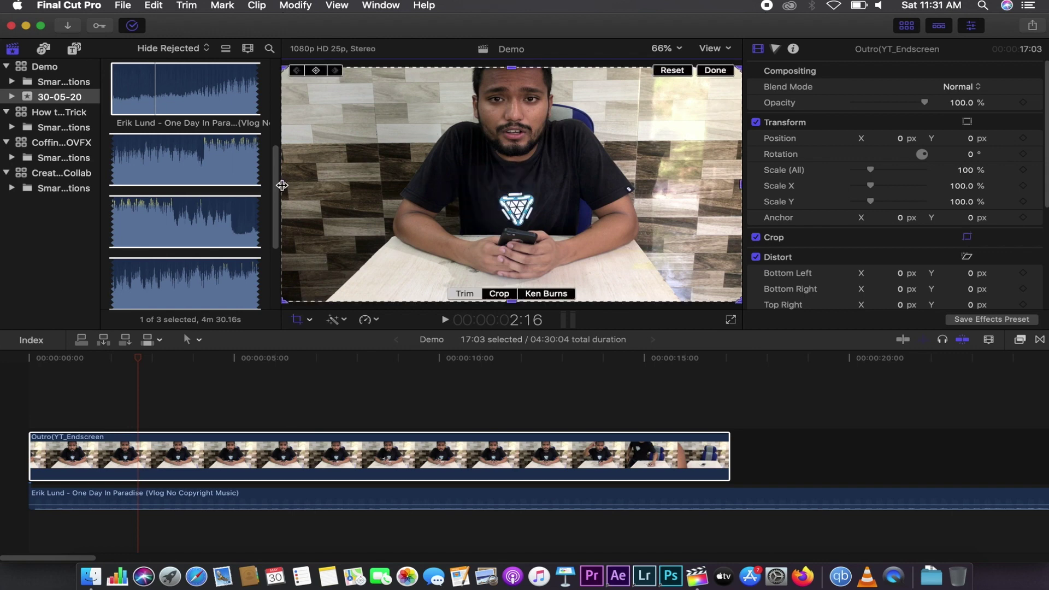
drag(281, 185, 229, 180)
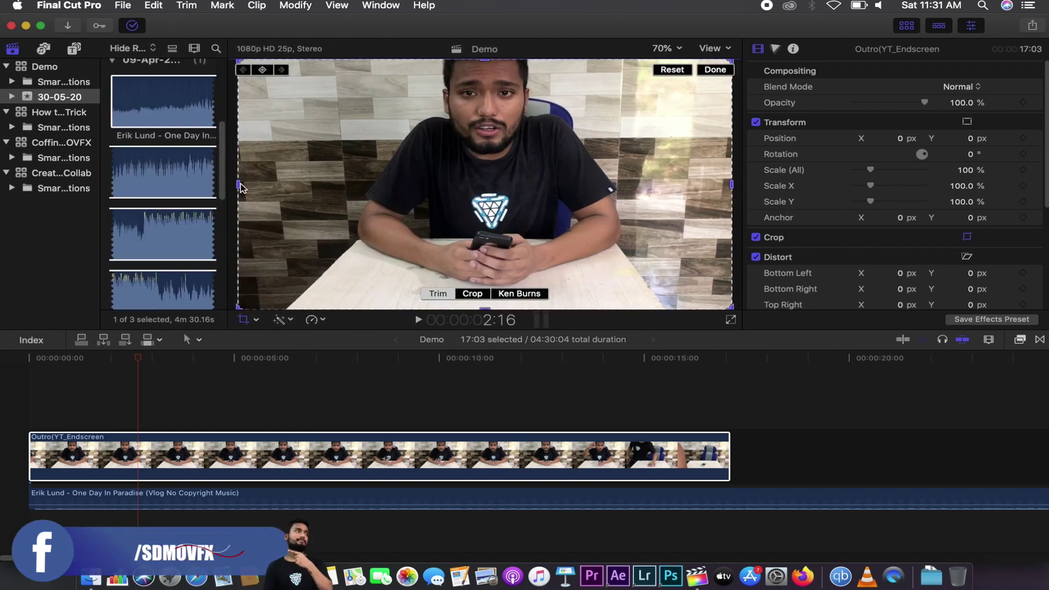
mouse_move(239, 188)
mouse_down()
mouse_move(402, 200)
mouse_move(353, 197)
mouse_up()
drag(733, 185, 630, 199)
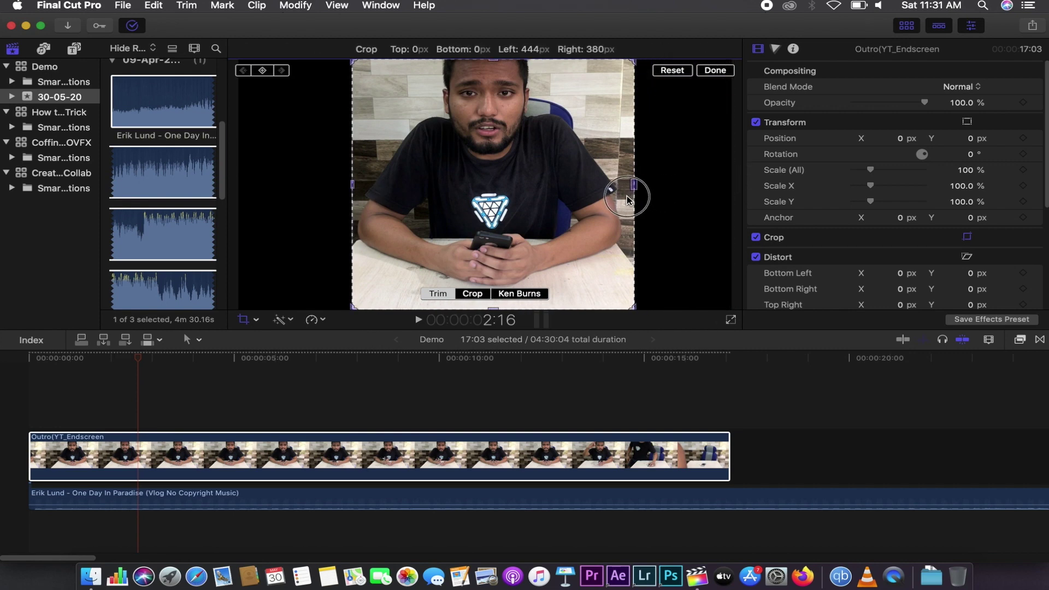
drag(630, 199, 621, 199)
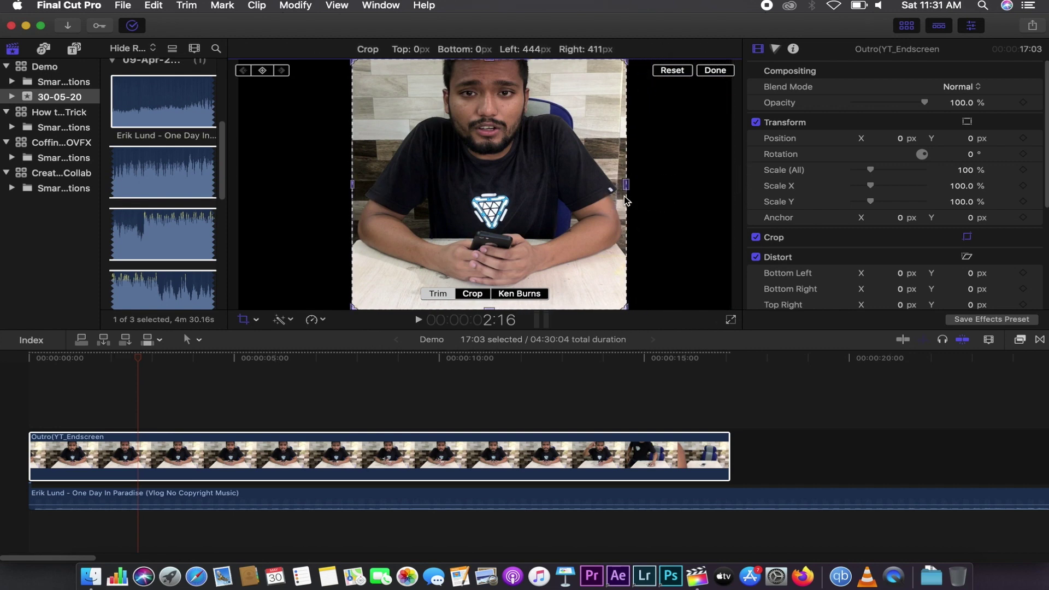
click(713, 71)
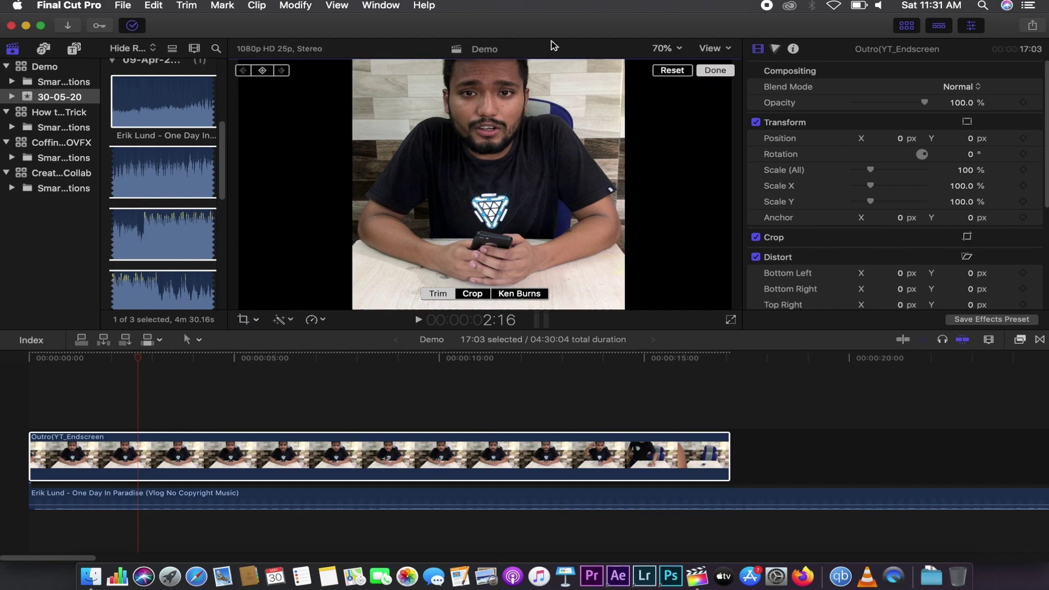
click(146, 361)
drag(146, 360, 153, 362)
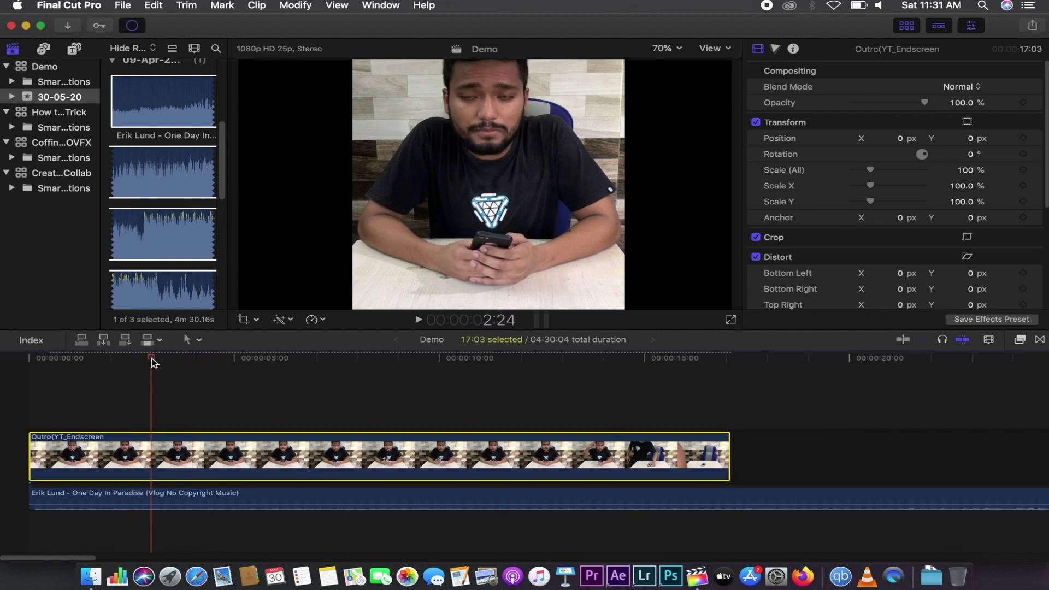
Step: Try distorting the Outro clip's top edge, then undo the distortion
right_click(369, 151)
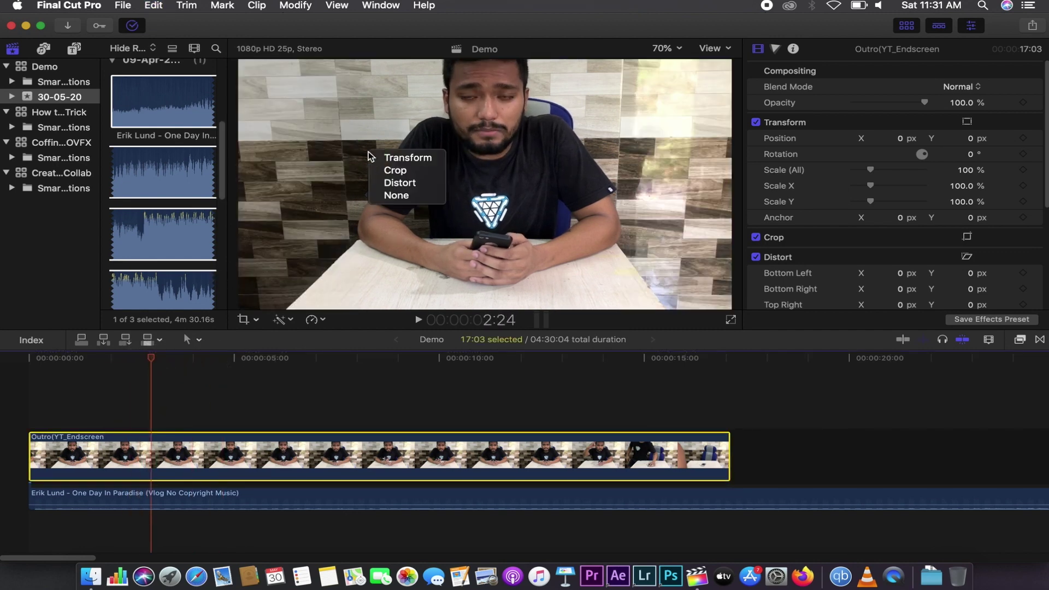
click(395, 179)
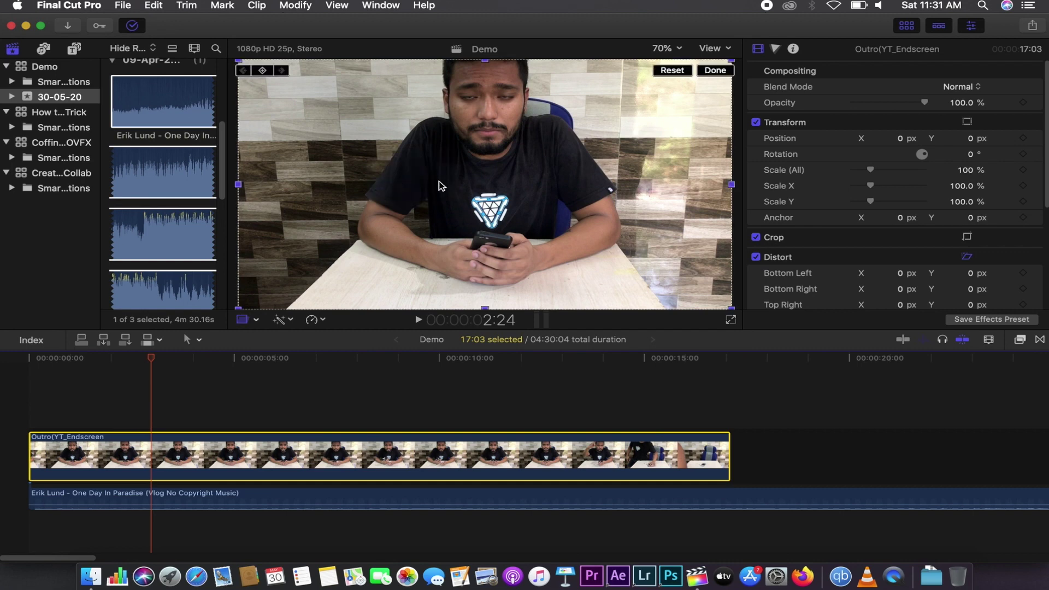
click(486, 65)
drag(477, 115, 435, 131)
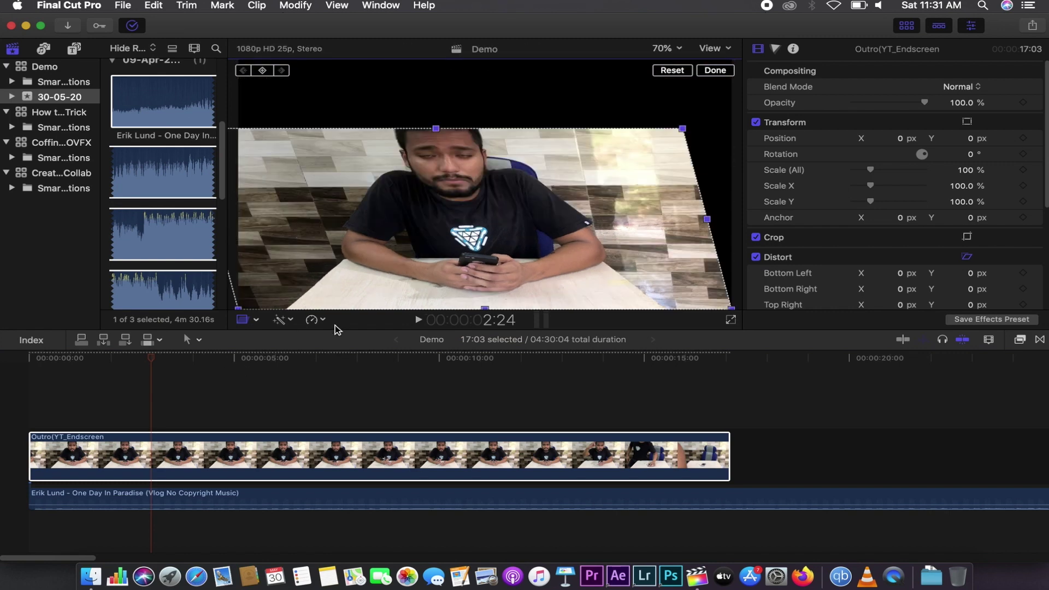
key(super+z)
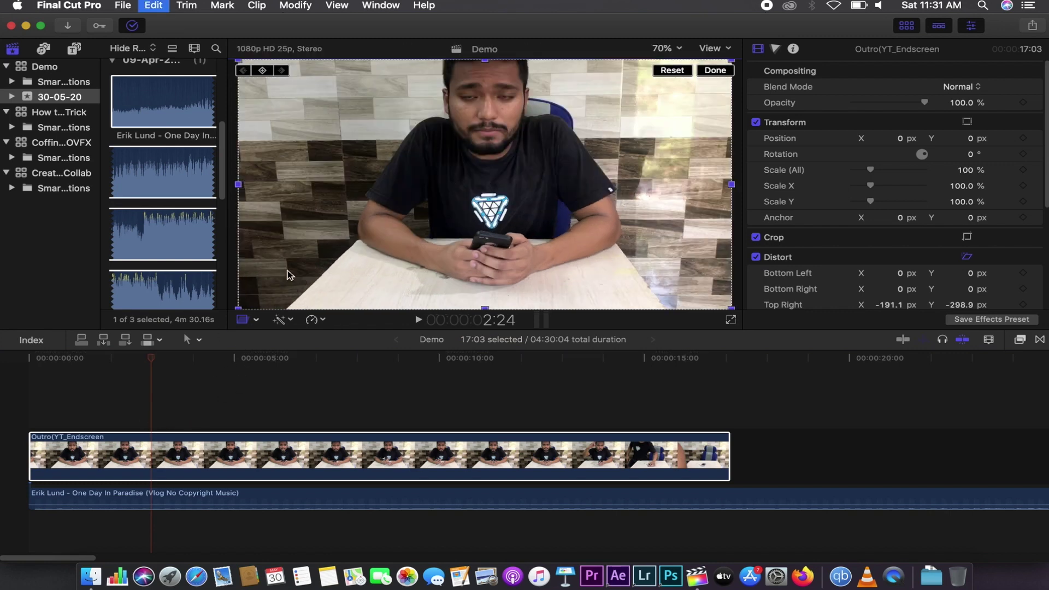
Step: Re-crop the Outro clip from the left, shift the crop area left, and apply it
right_click(336, 207)
click(715, 71)
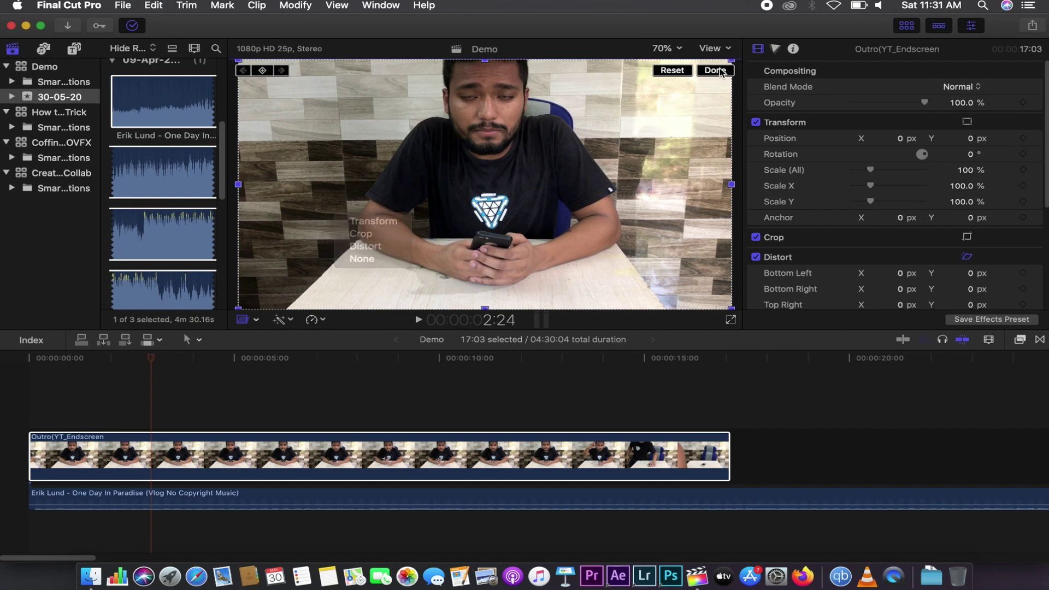
click(715, 71)
right_click(514, 123)
click(539, 143)
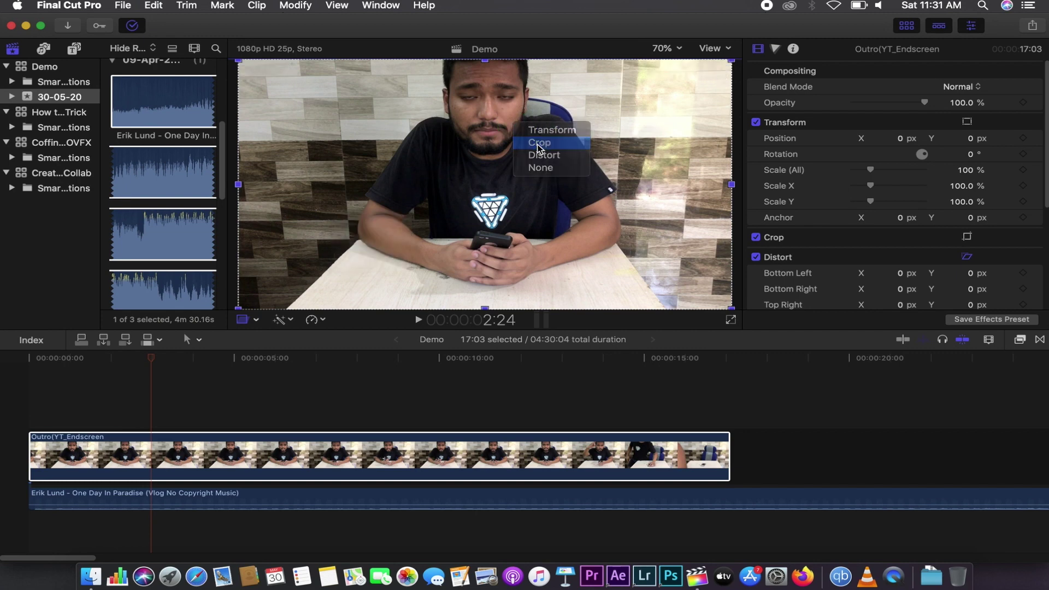
drag(239, 186, 354, 186)
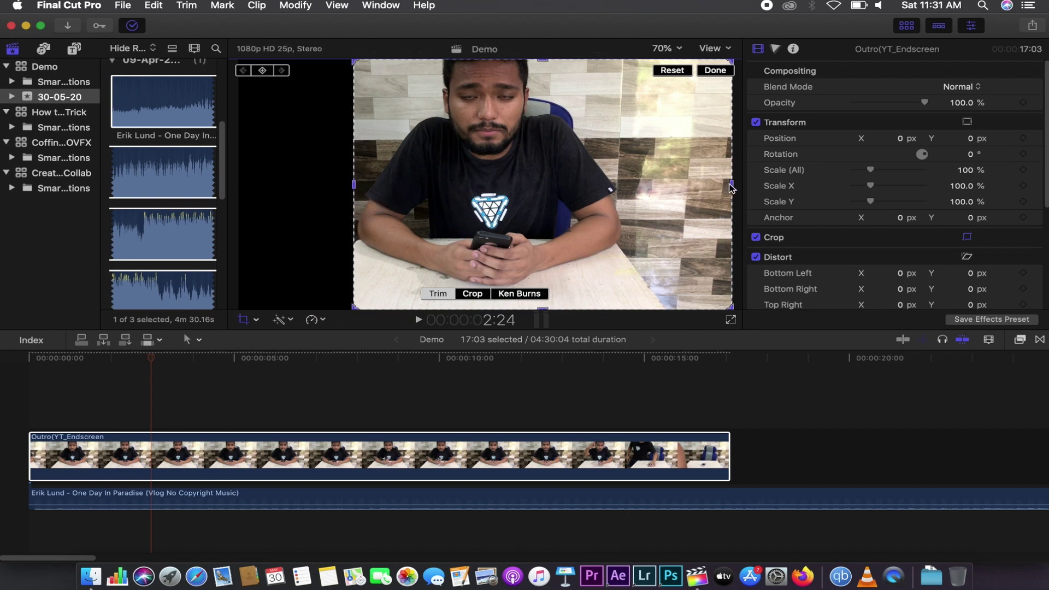
drag(730, 188, 673, 191)
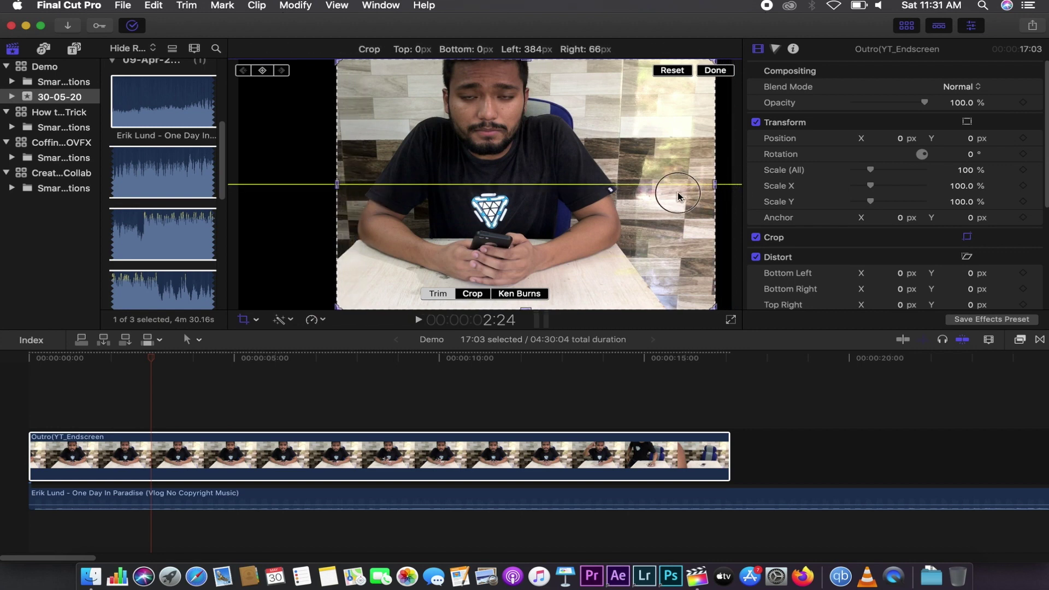
click(715, 71)
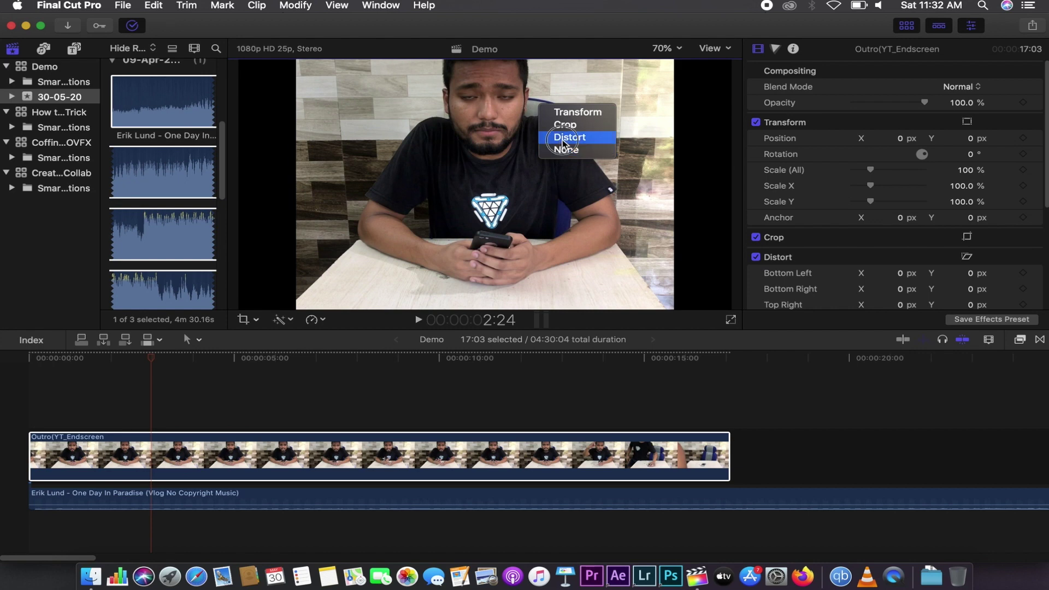
Step: Stretch the clip's side edges with Distort, then undo back to the full, uncropped frame
click(568, 137)
drag(675, 188, 732, 192)
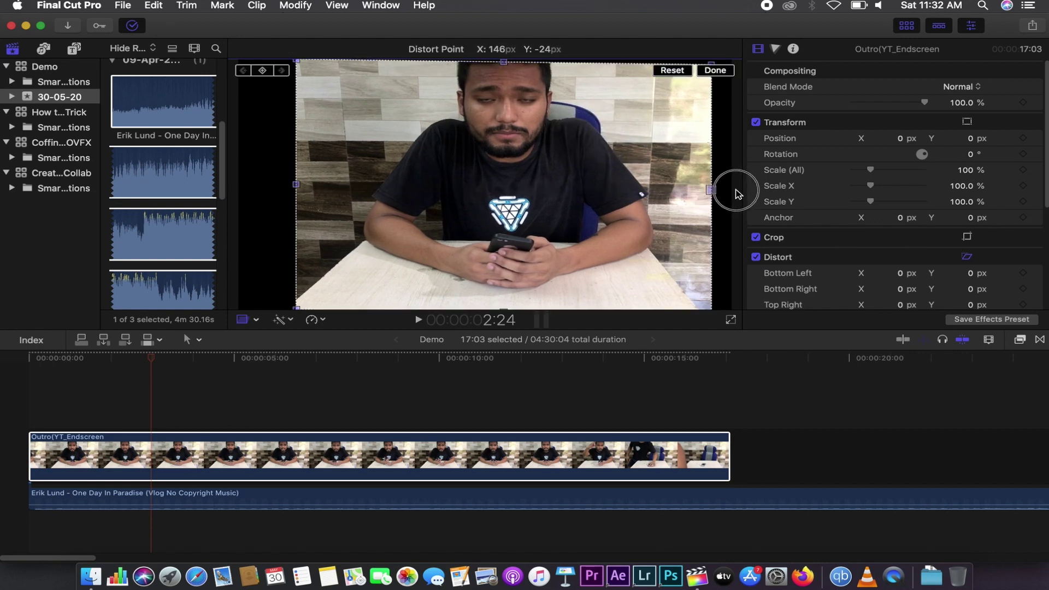
drag(296, 185, 233, 184)
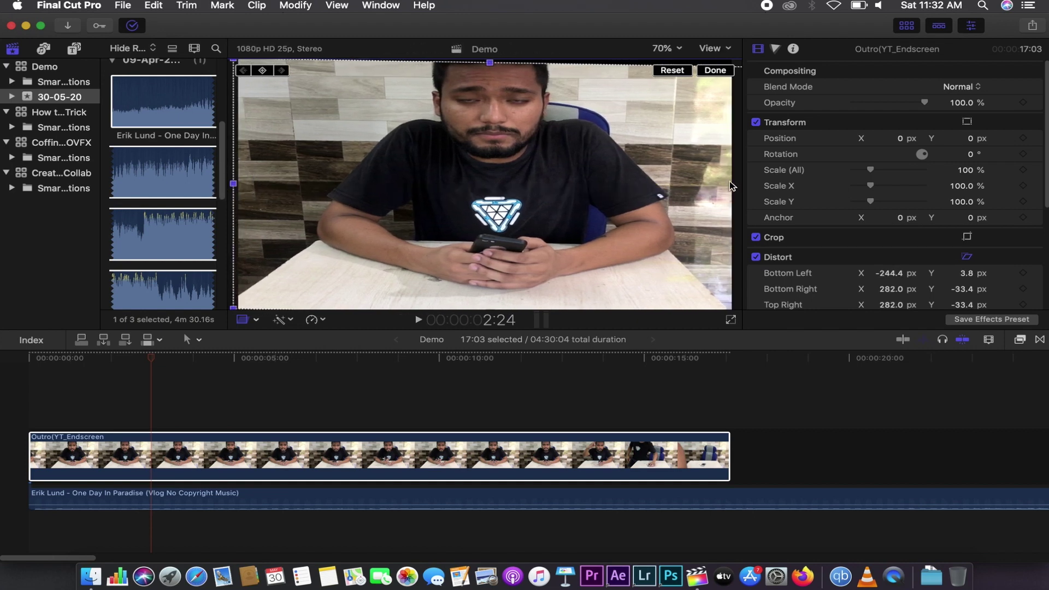
click(716, 71)
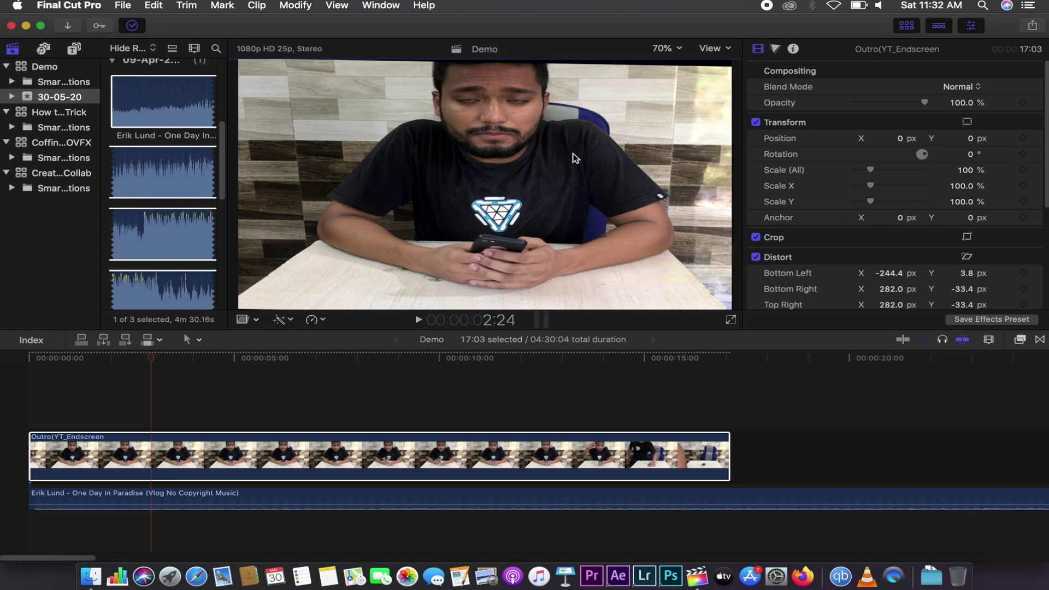
key(super+z)
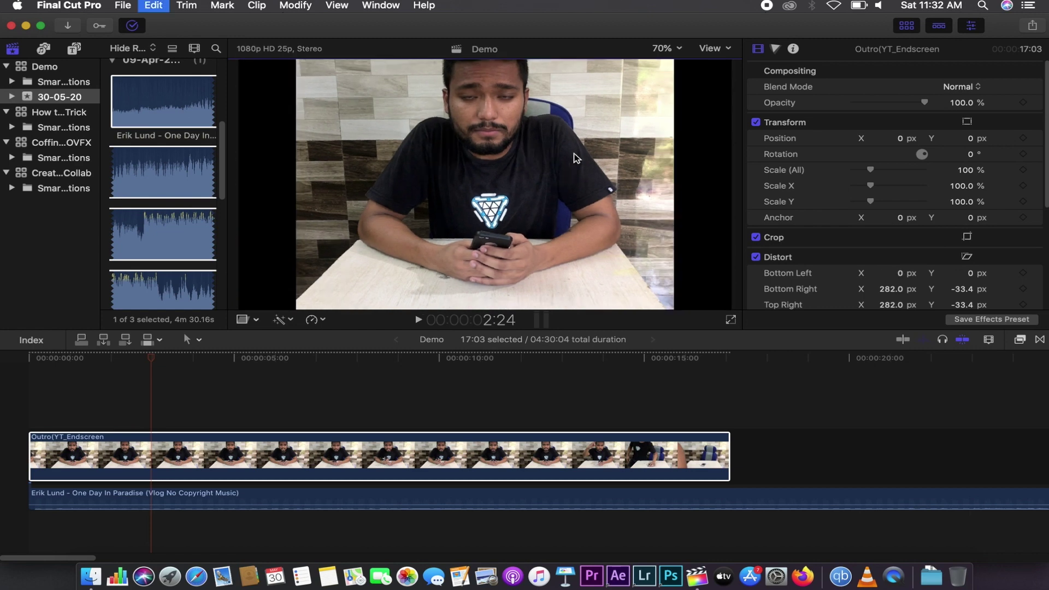
key(super+z)
key(super+z)
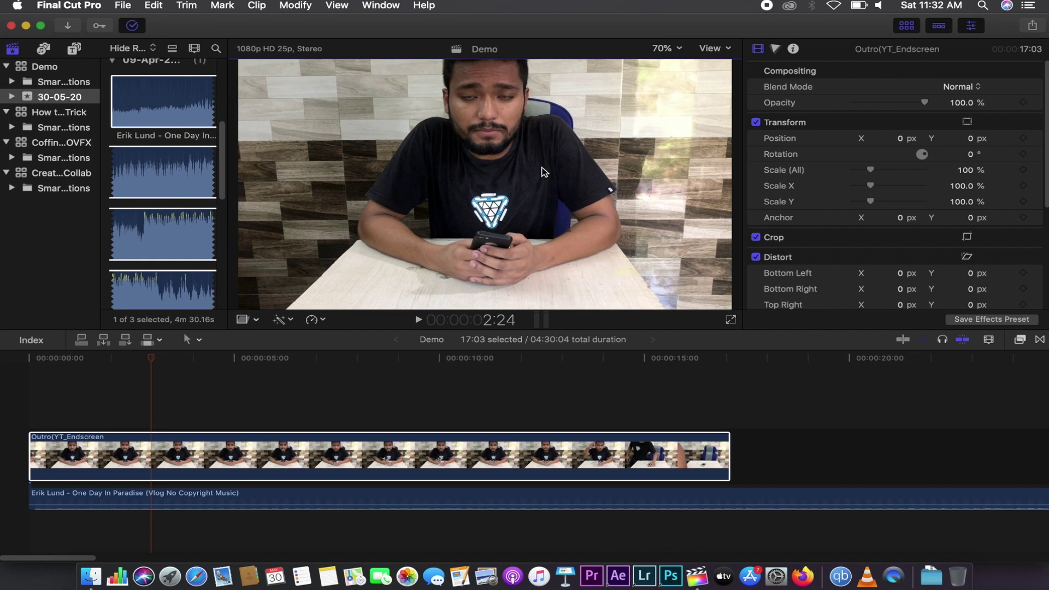
drag(140, 356, 8, 367)
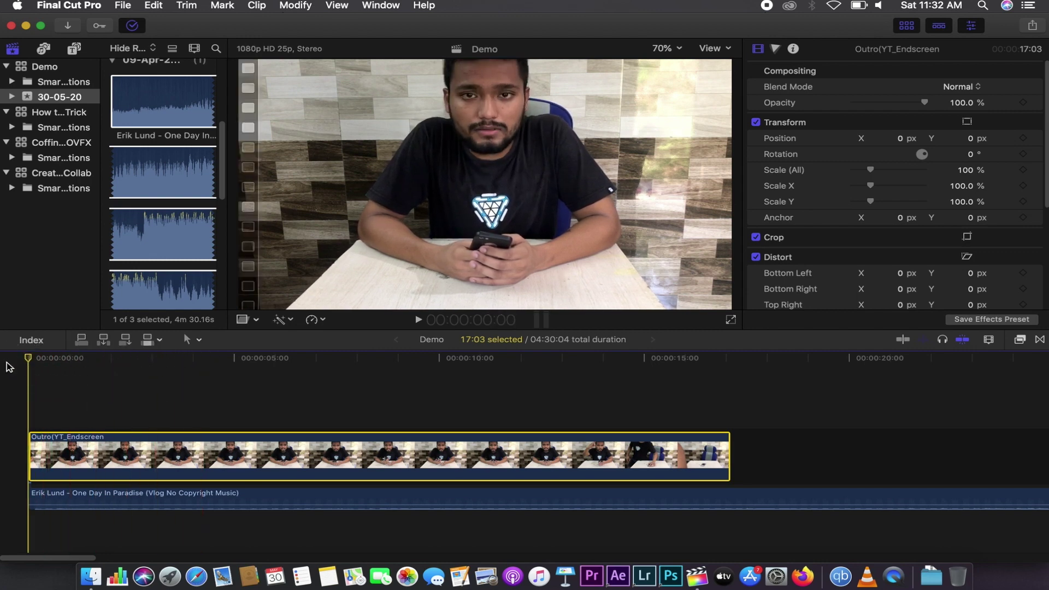
Step: Play the Outro from the start, then scrub to about 2:01
key(space)
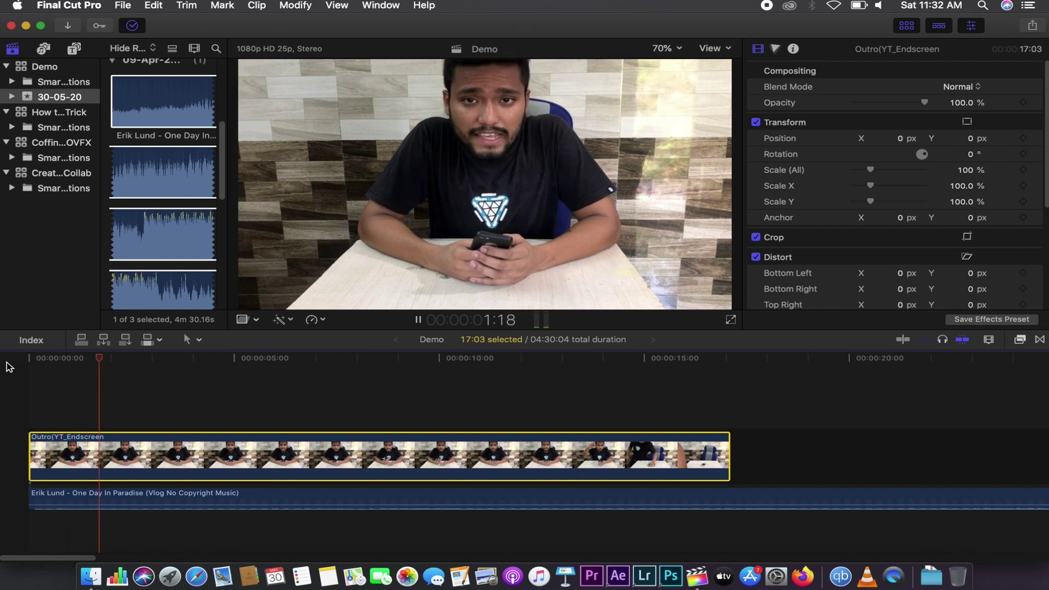
key(space)
click(112, 358)
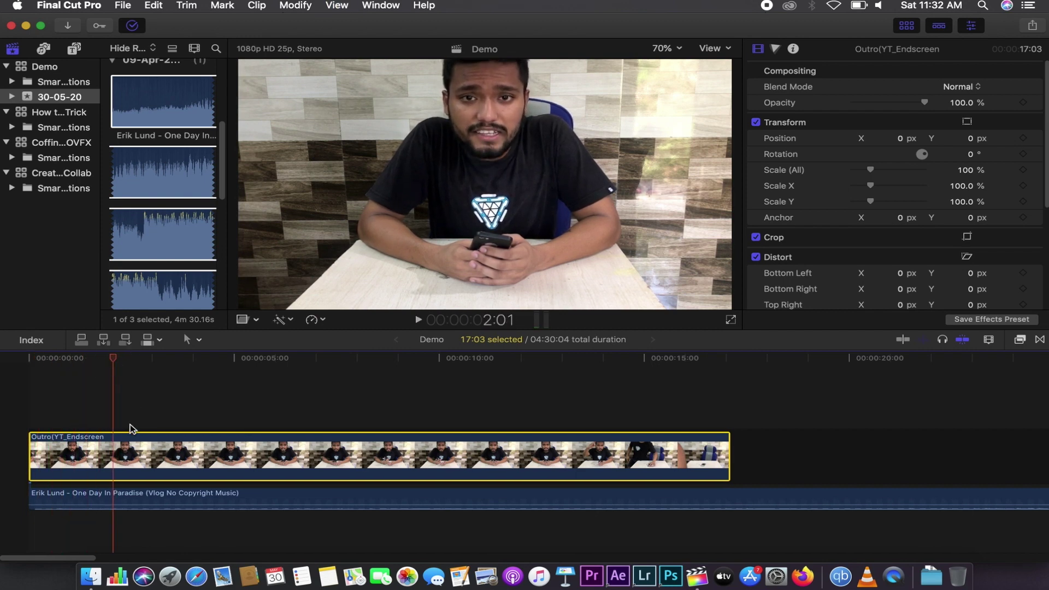
mouse_move(111, 358)
mouse_down()
mouse_move(123, 361)
mouse_move(113, 358)
mouse_up()
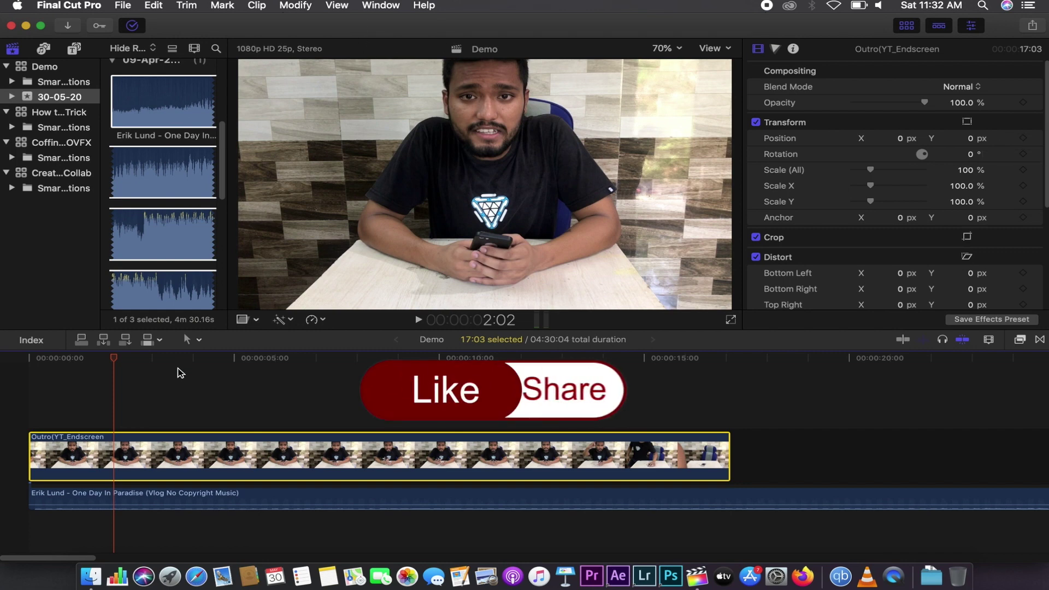
Step: Choose the Transform mode, select the Outro clip, and show its on-screen transform handles
click(243, 320)
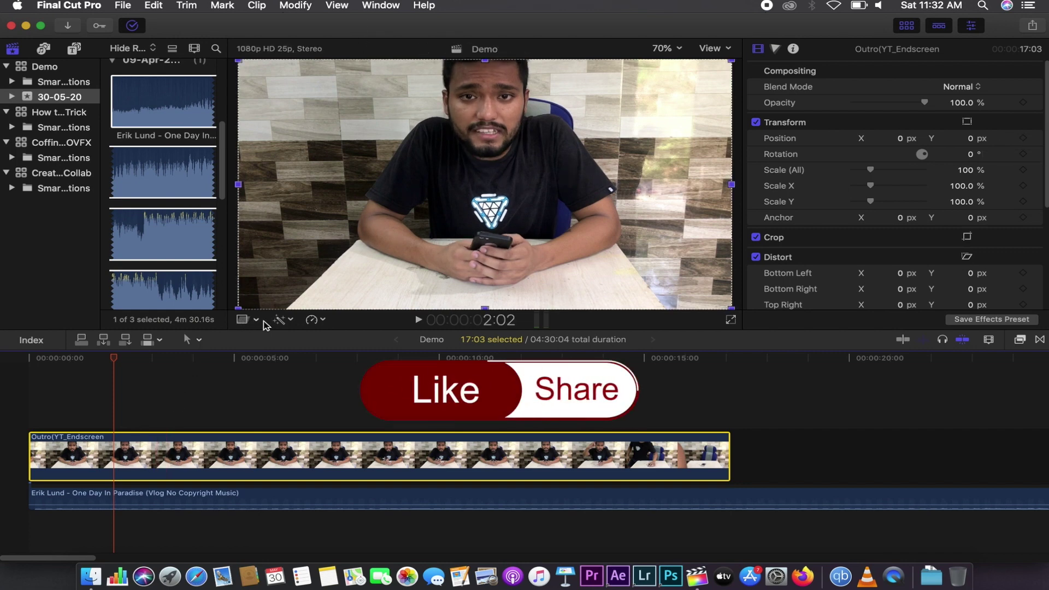
click(257, 320)
click(276, 335)
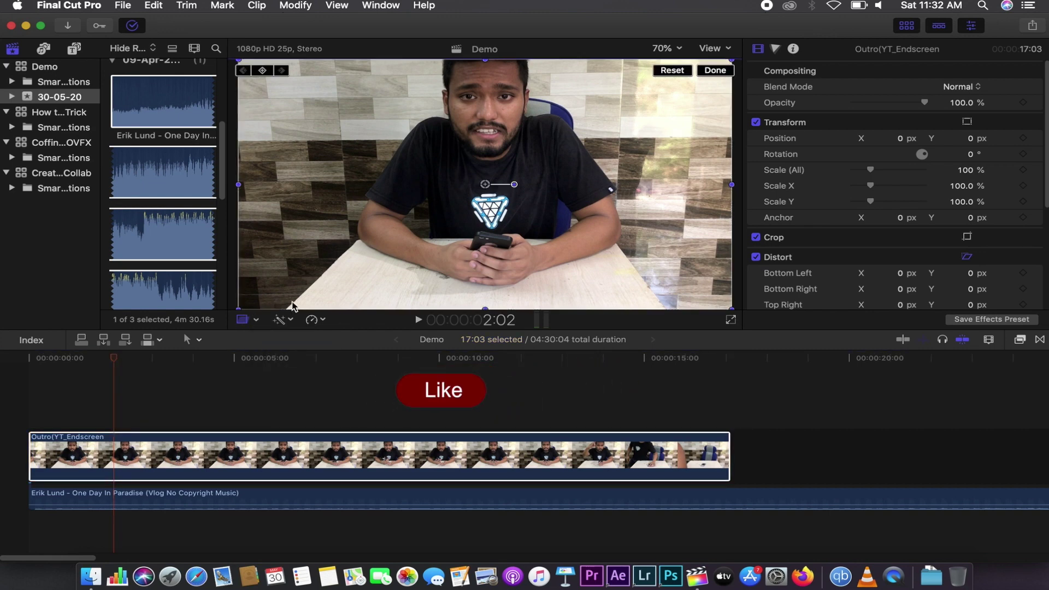
click(714, 70)
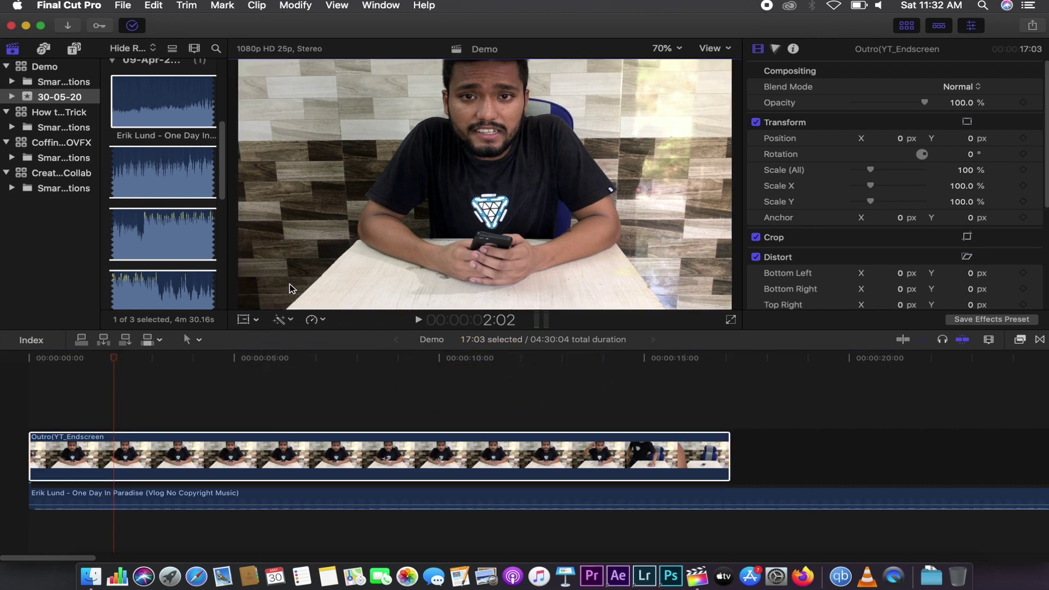
click(207, 461)
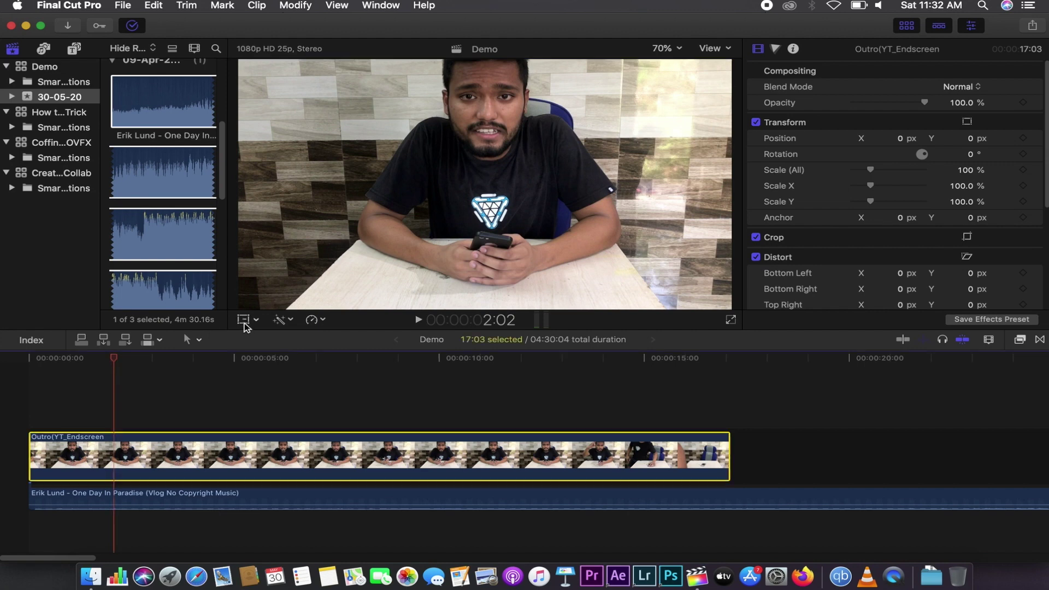
click(243, 321)
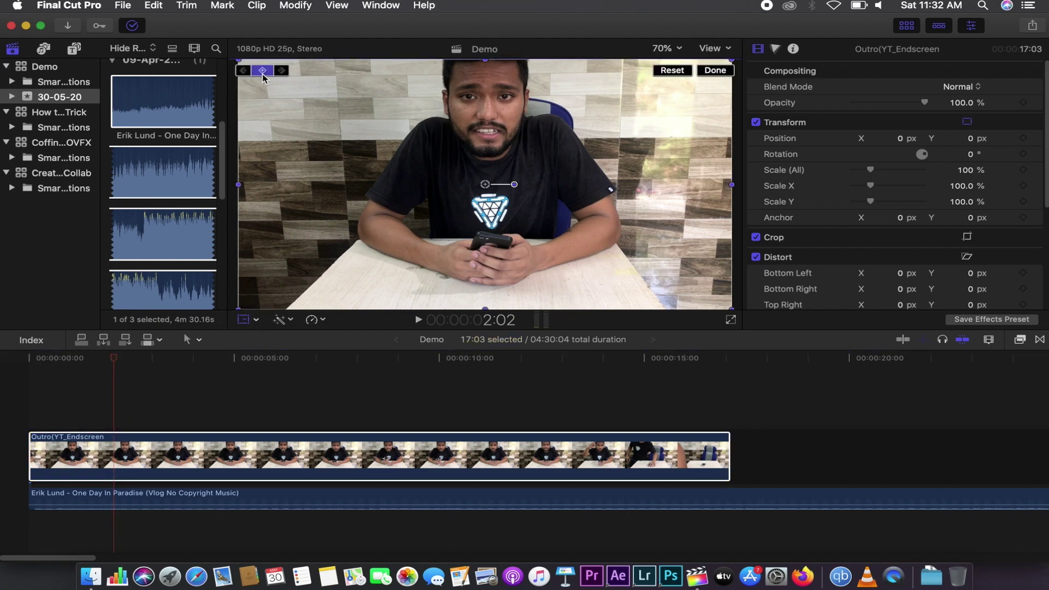
Step: Keyframe the transform at 2:02, then at 3:03 scale the Outro to ~152% and shift it down
click(263, 73)
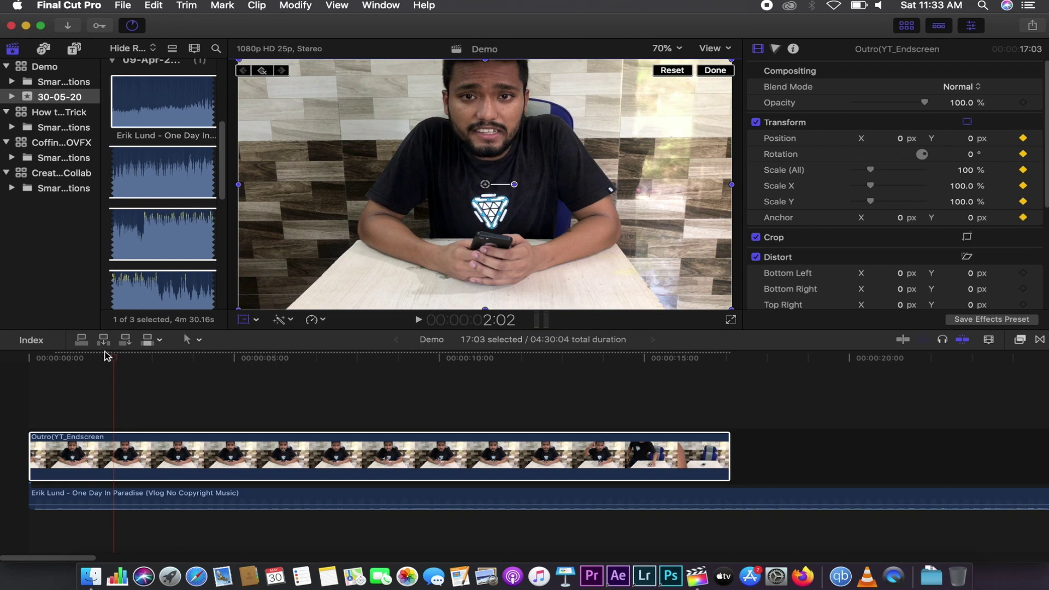
drag(124, 360, 158, 366)
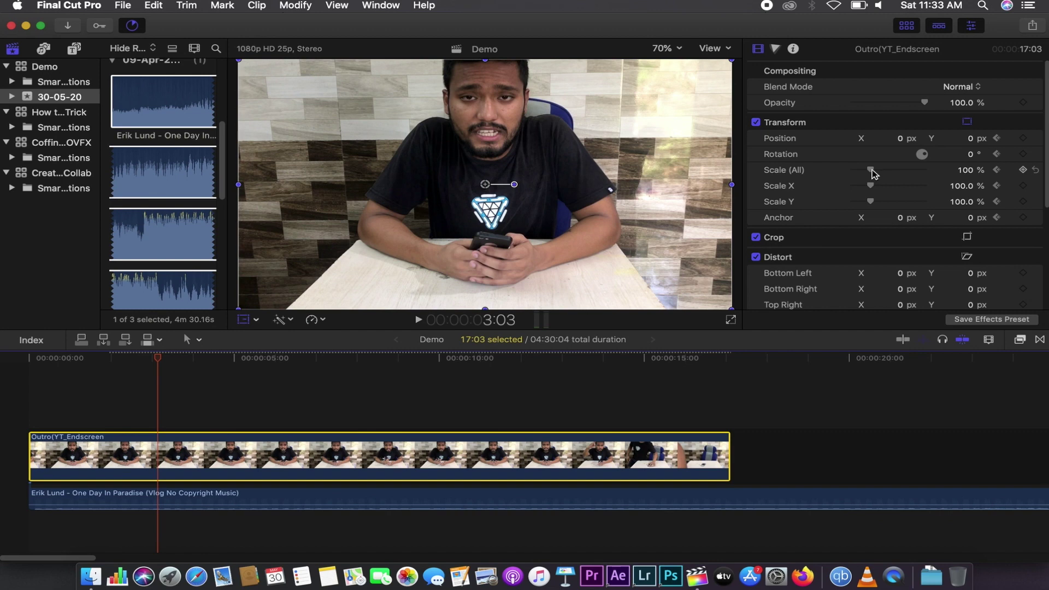
drag(871, 171, 881, 173)
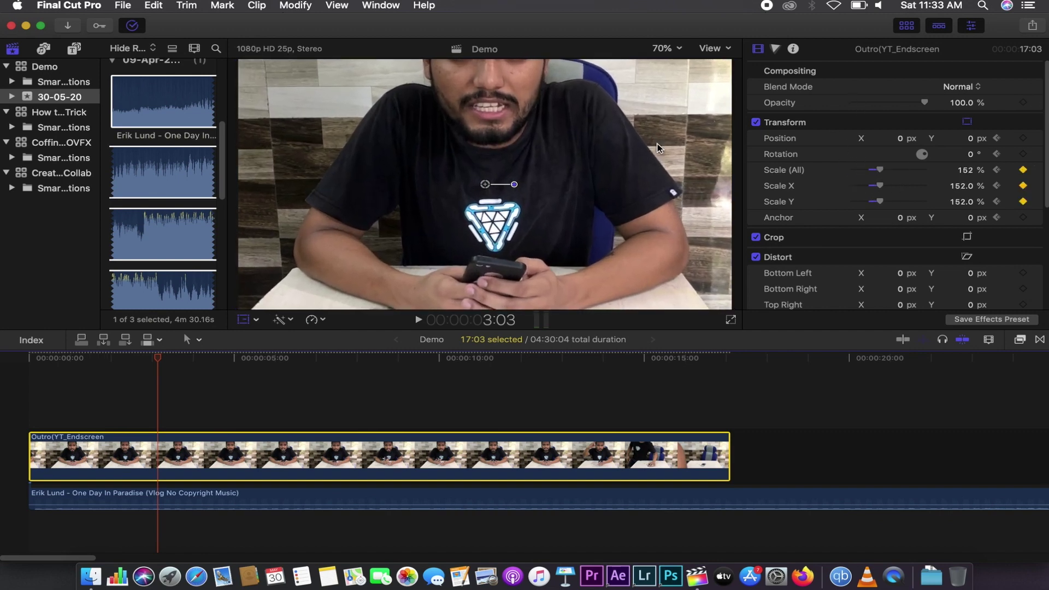
mouse_move(502, 107)
mouse_down()
mouse_move(513, 131)
mouse_move(498, 209)
mouse_up()
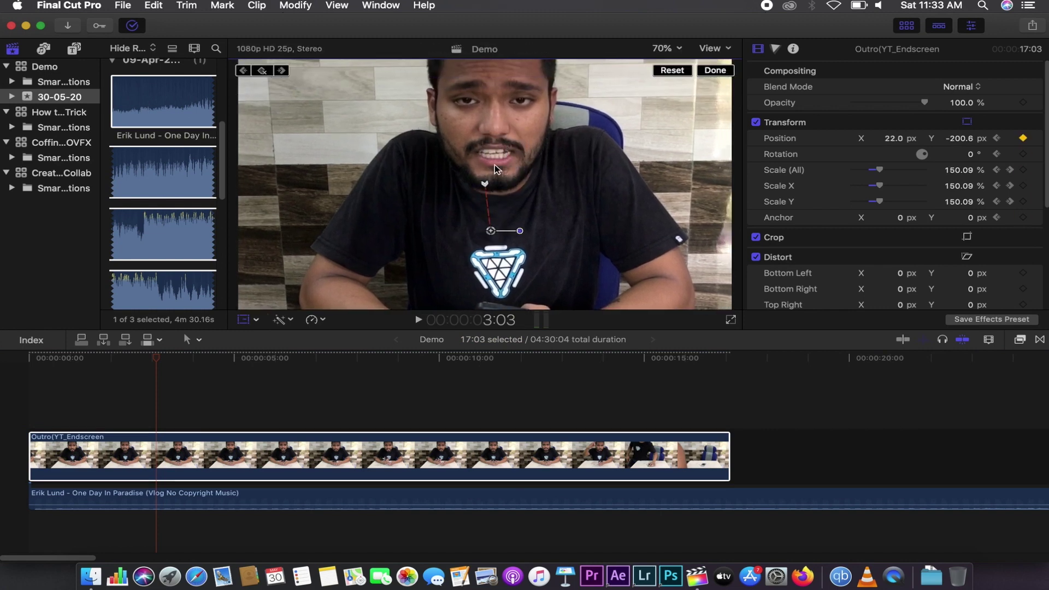
drag(535, 166, 535, 170)
click(714, 69)
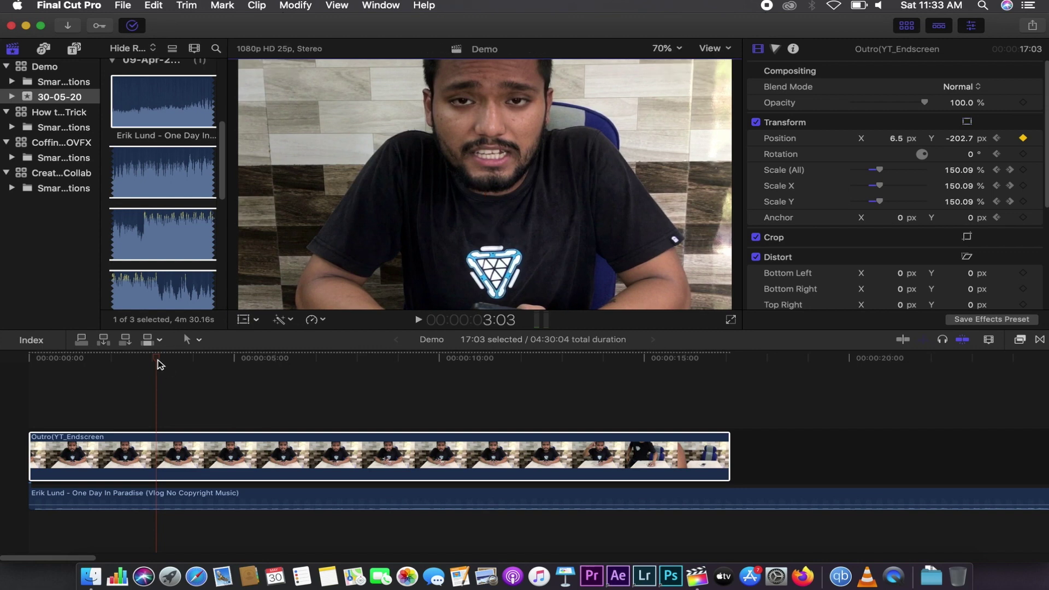
Step: Preview the punch-in animation from 1:18, stopping at 5:12
drag(139, 358, 101, 362)
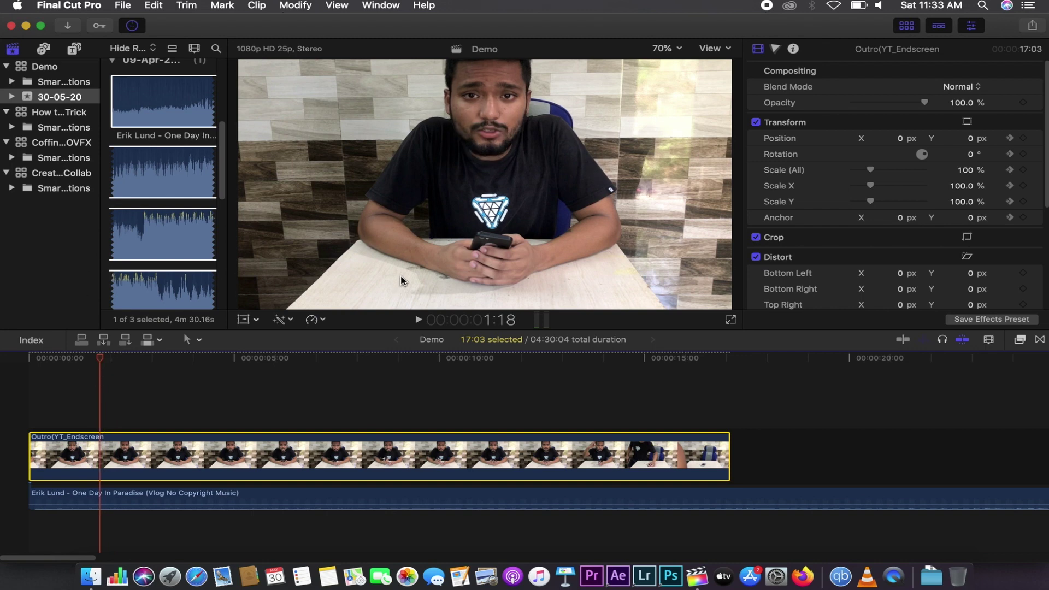
key(space)
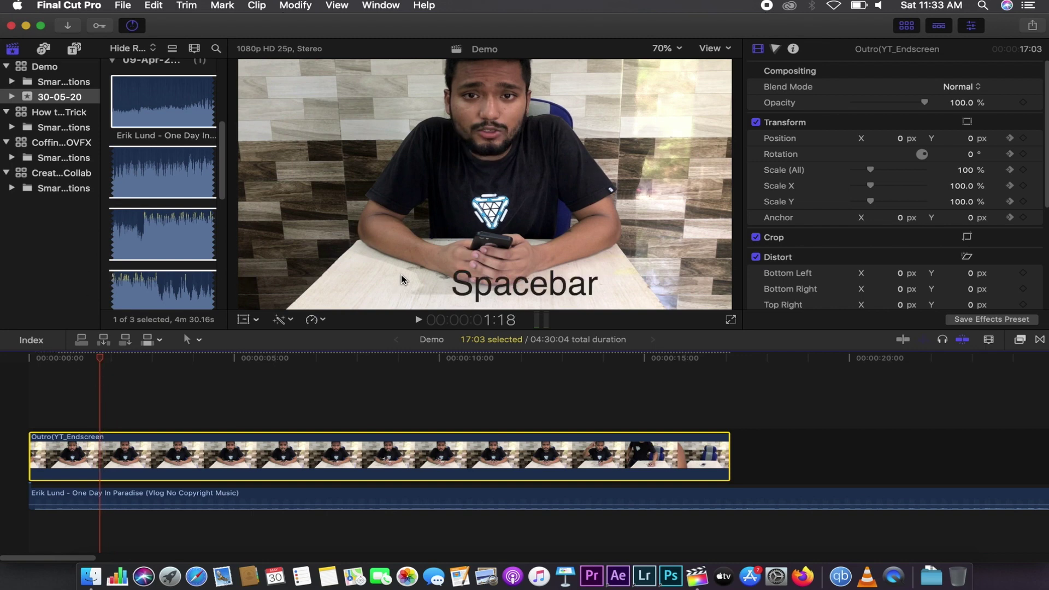
click(418, 320)
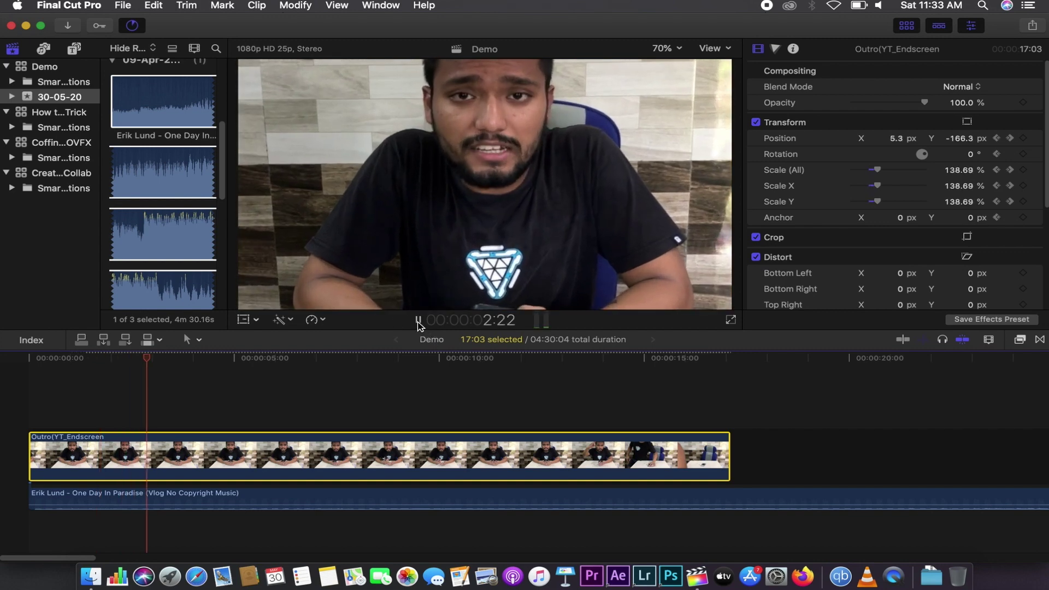
key(v)
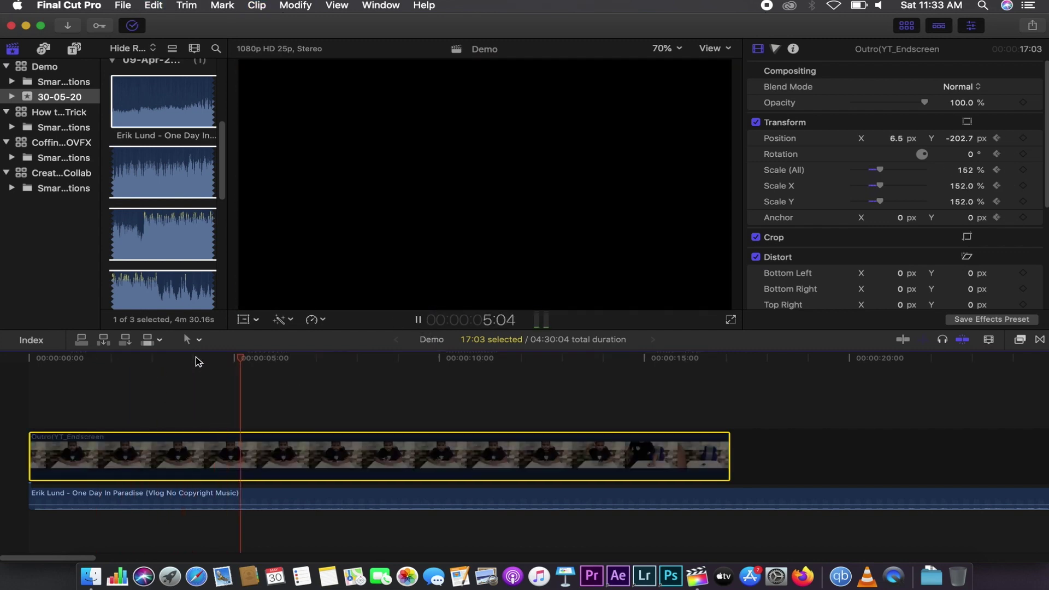
key(space)
key(v)
Step: Add a Position keyframe at 2:24 and move the playhead to 3:17
mouse_move(197, 362)
mouse_down()
mouse_move(137, 366)
mouse_move(156, 365)
mouse_up()
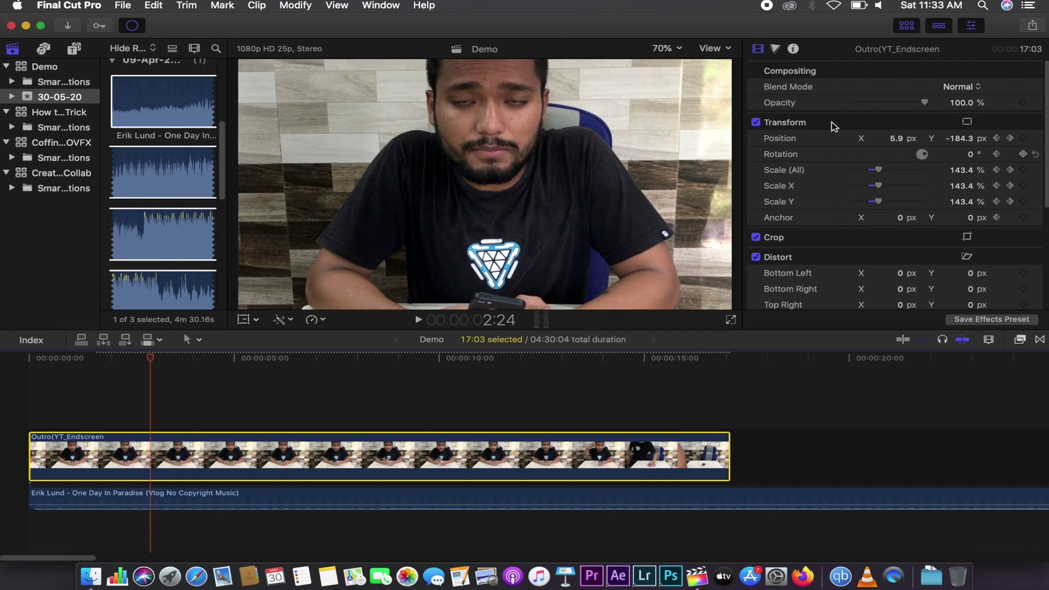
click(1024, 138)
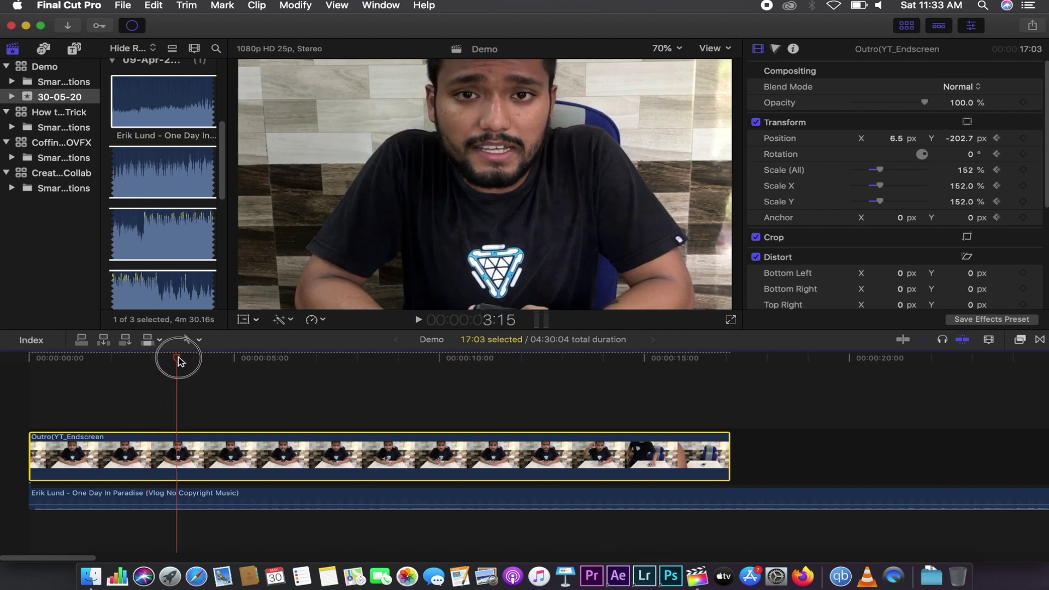
drag(164, 357, 179, 356)
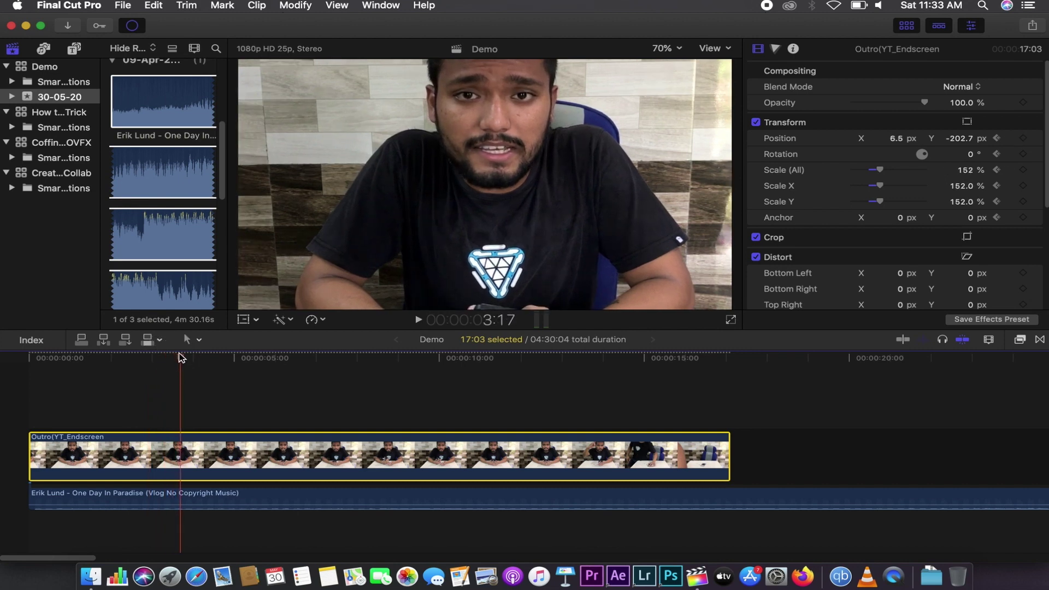
Step: At 3:17 move the zoomed image left and up to Position X -354.7, Y -248.6
click(246, 322)
drag(552, 206, 466, 221)
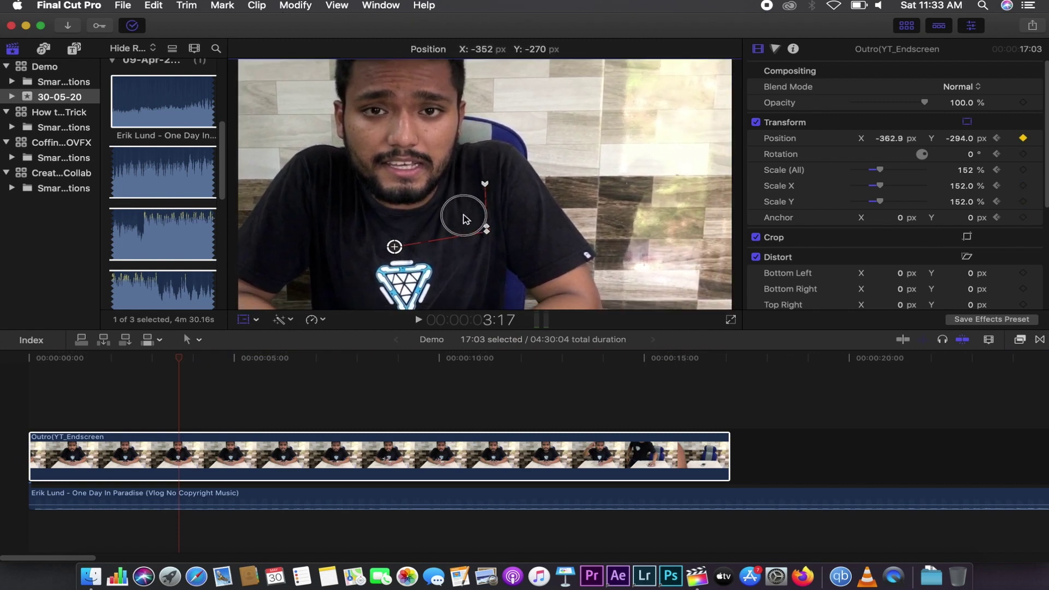
drag(466, 221, 468, 209)
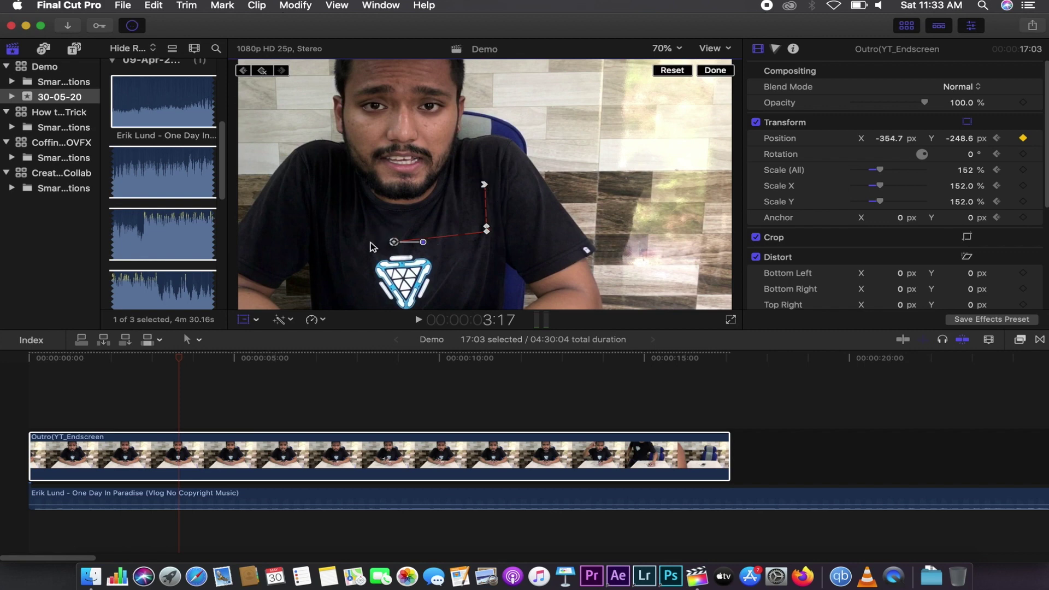
click(716, 71)
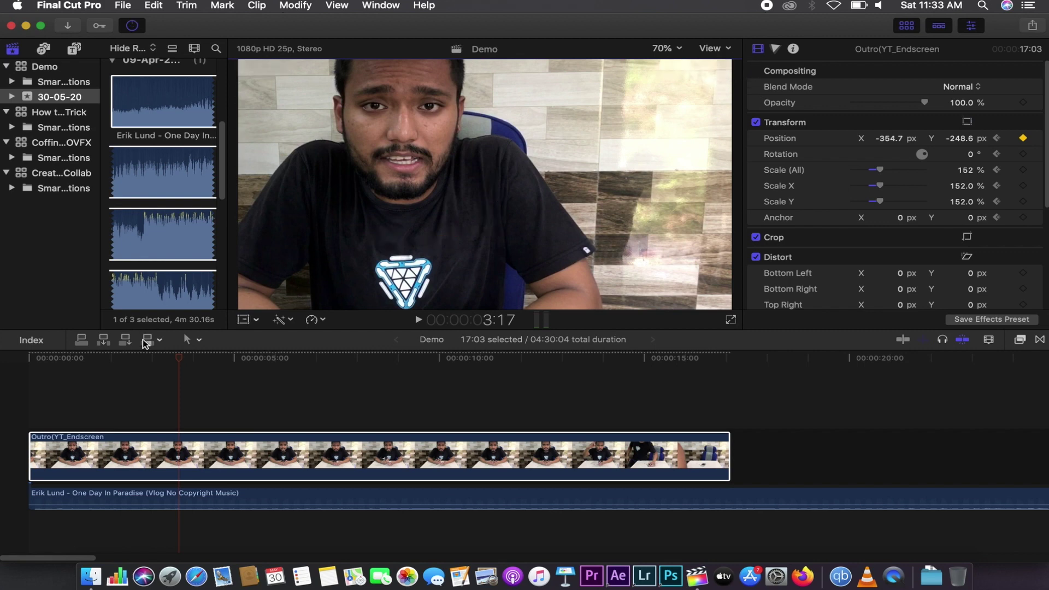
click(123, 360)
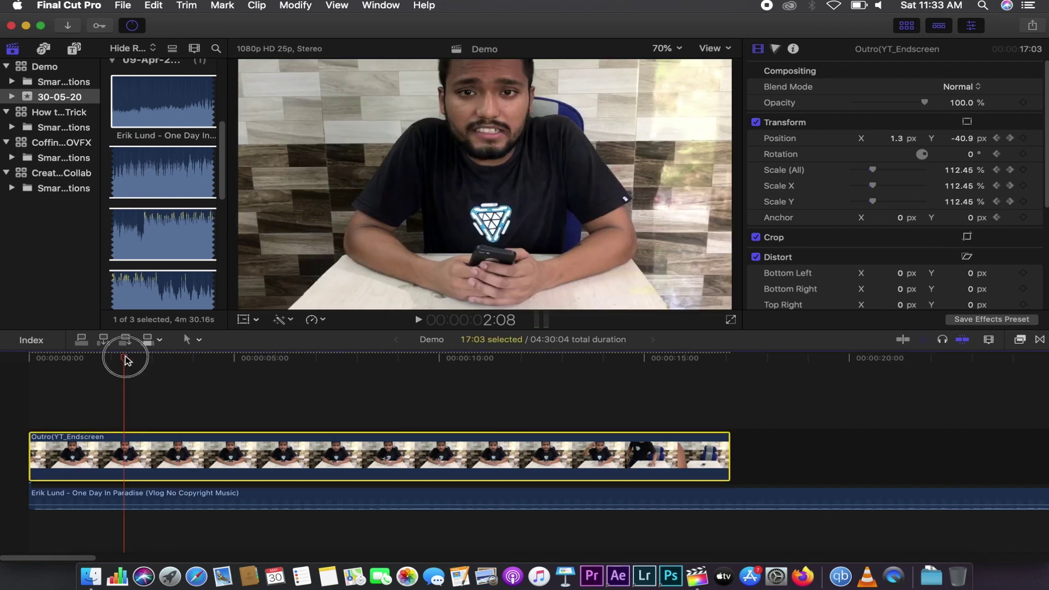
key(space)
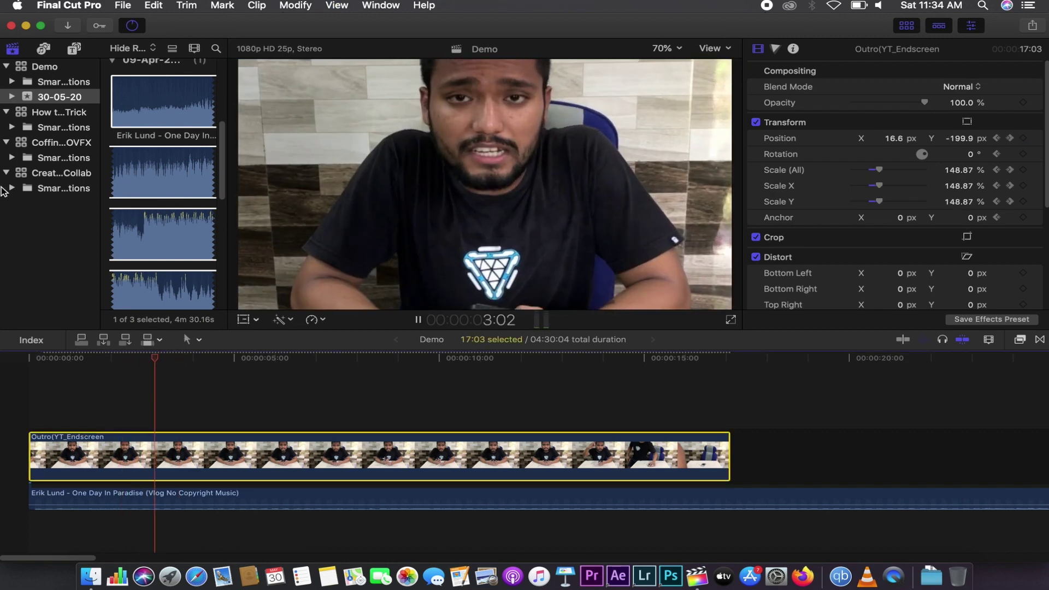
click(131, 358)
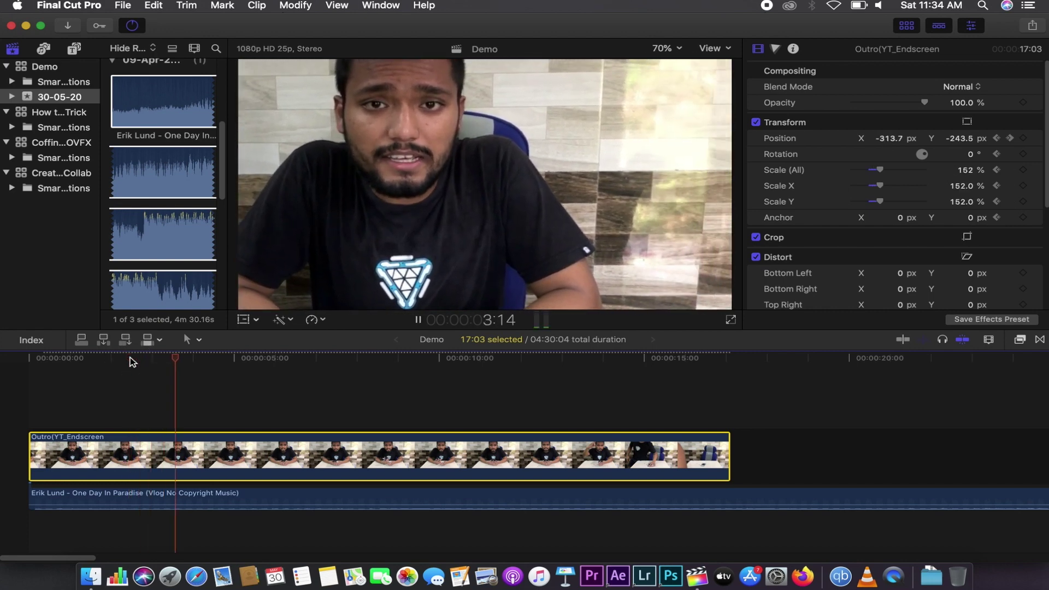
key(space)
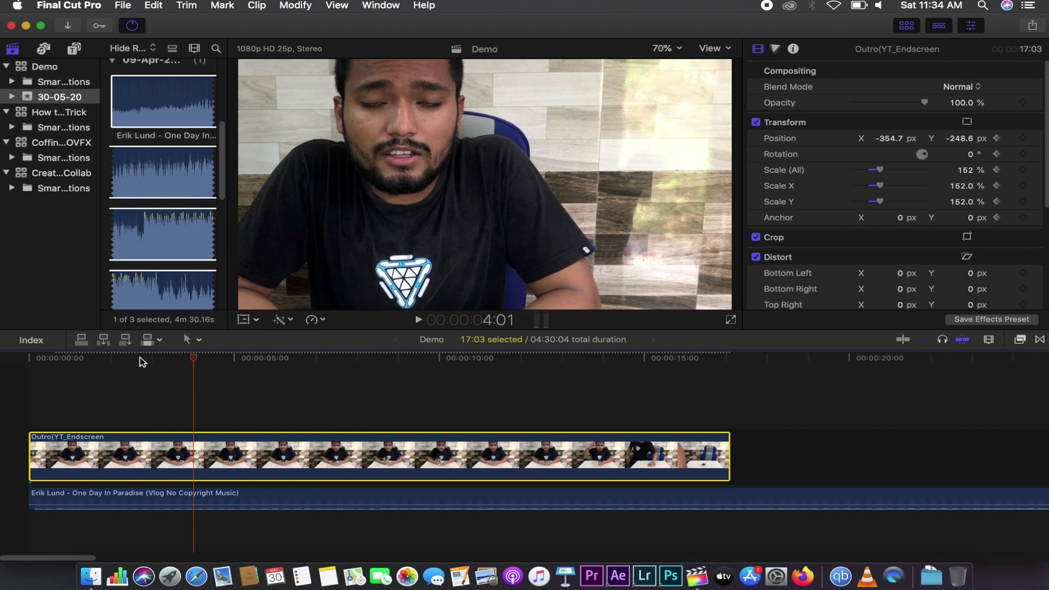
mouse_move(190, 359)
mouse_down()
mouse_move(156, 360)
mouse_move(170, 362)
mouse_up()
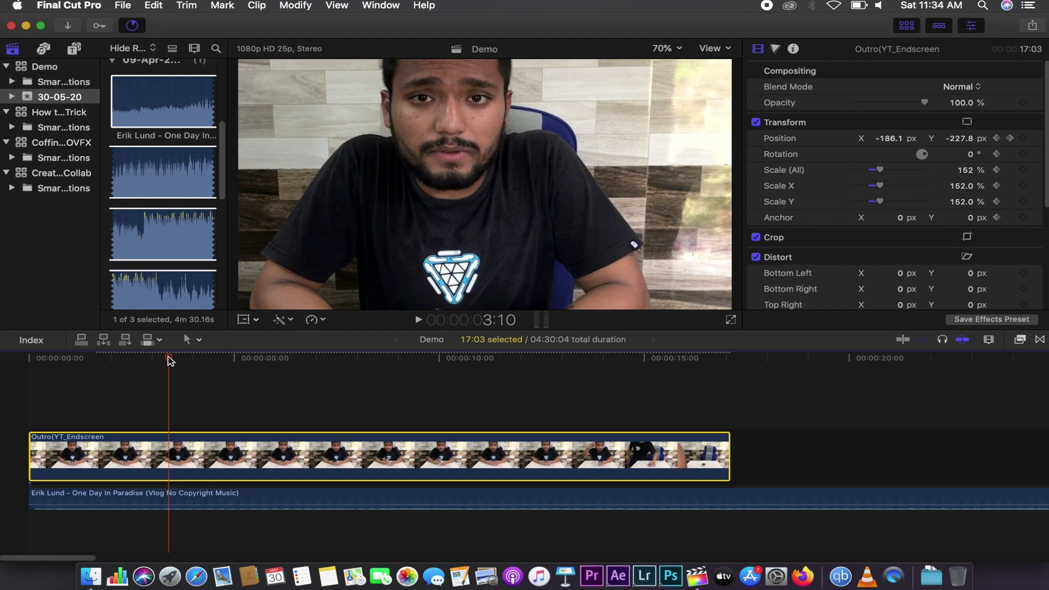
click(149, 359)
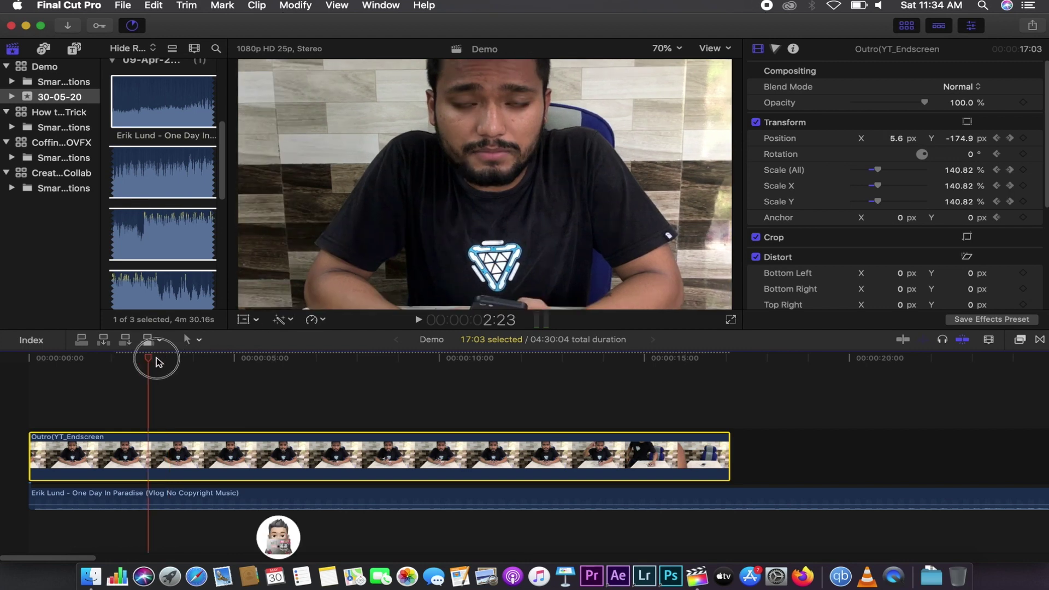
drag(156, 361, 120, 361)
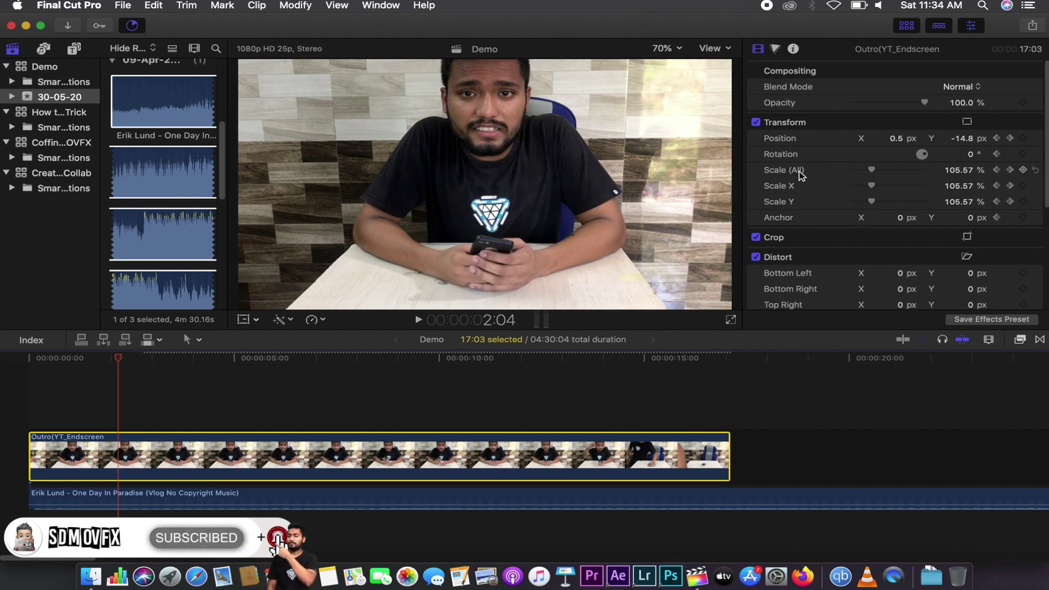
scroll(967, 157, down, 5)
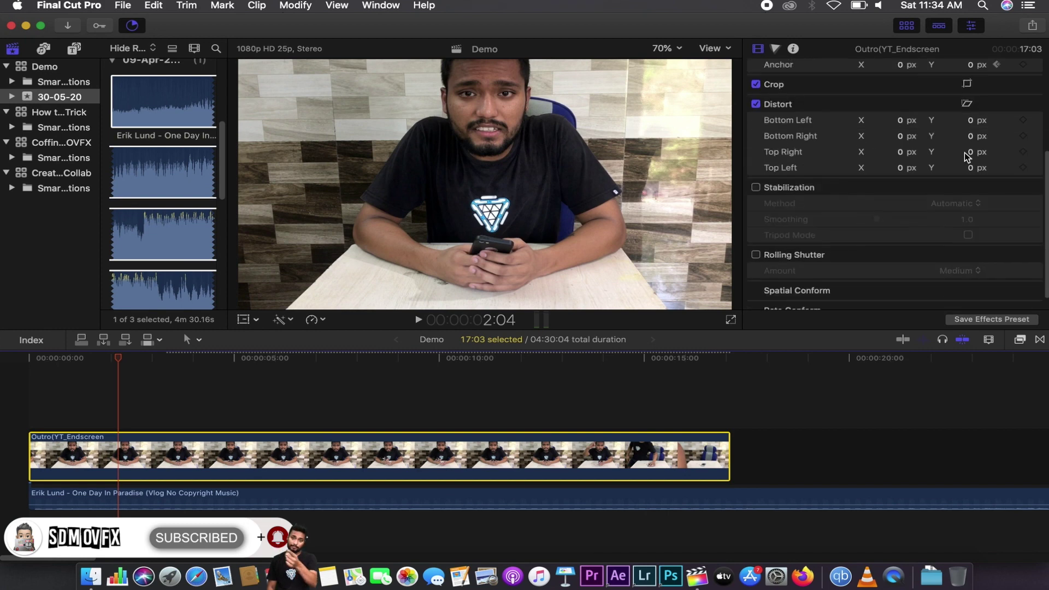
scroll(1046, 189, up, 2)
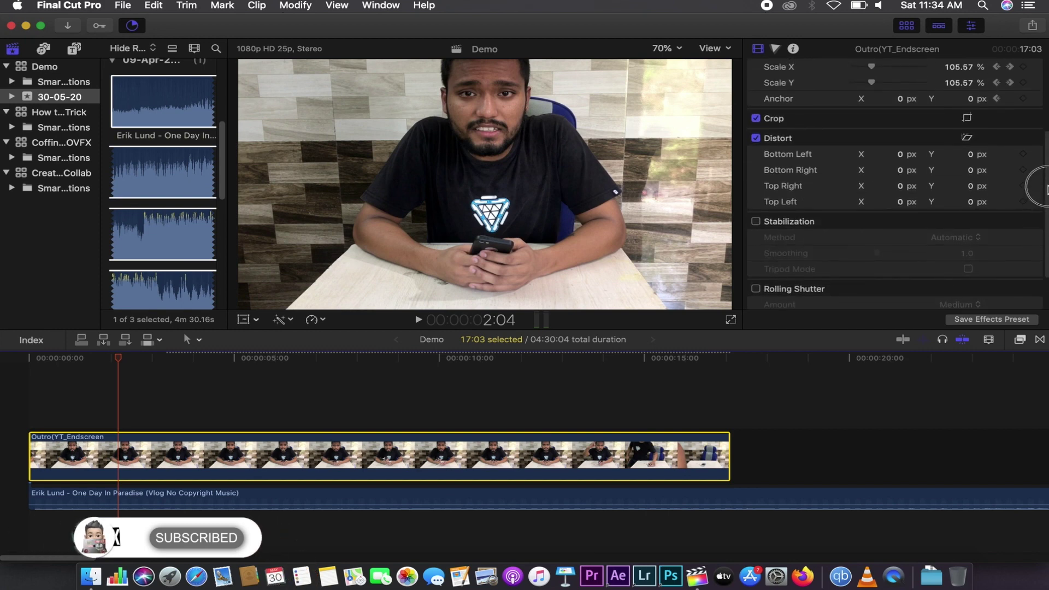
scroll(1047, 188, up, 4)
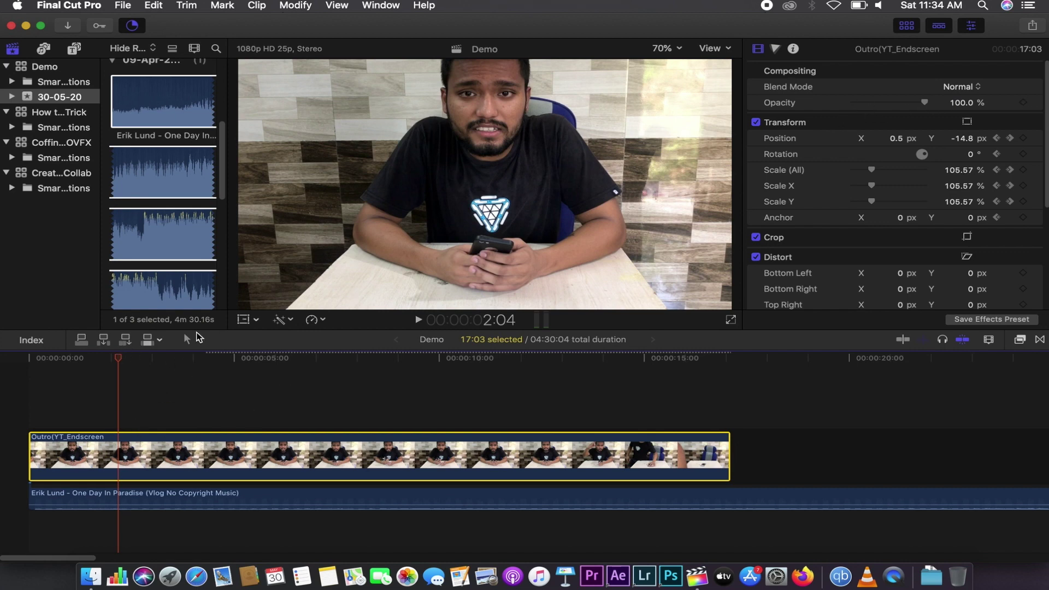
Step: At the first frame, reset the Outro clip's Position, Rotation and Transform settings
click(43, 358)
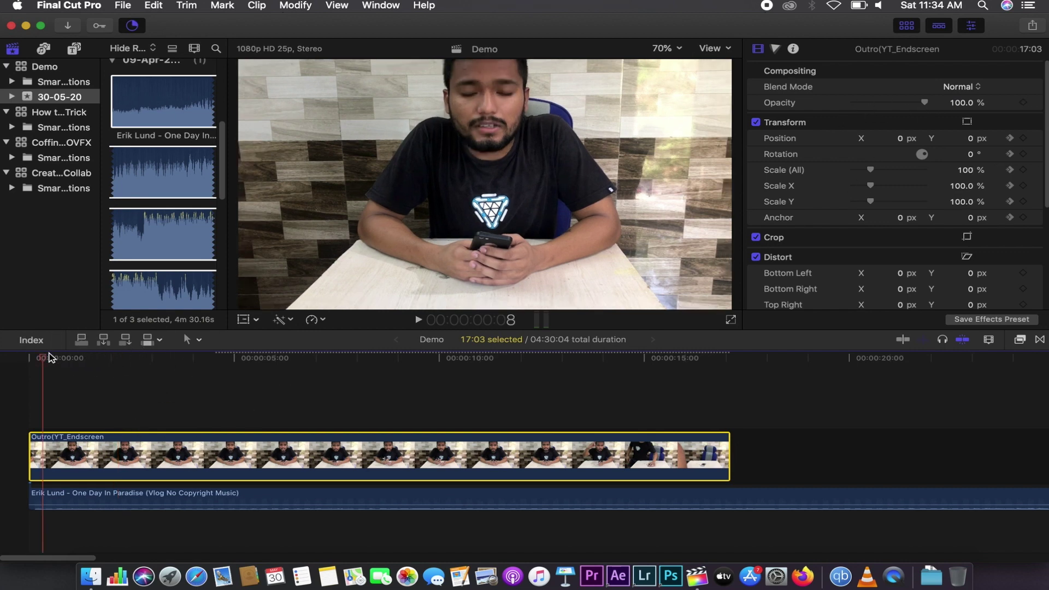
click(39, 359)
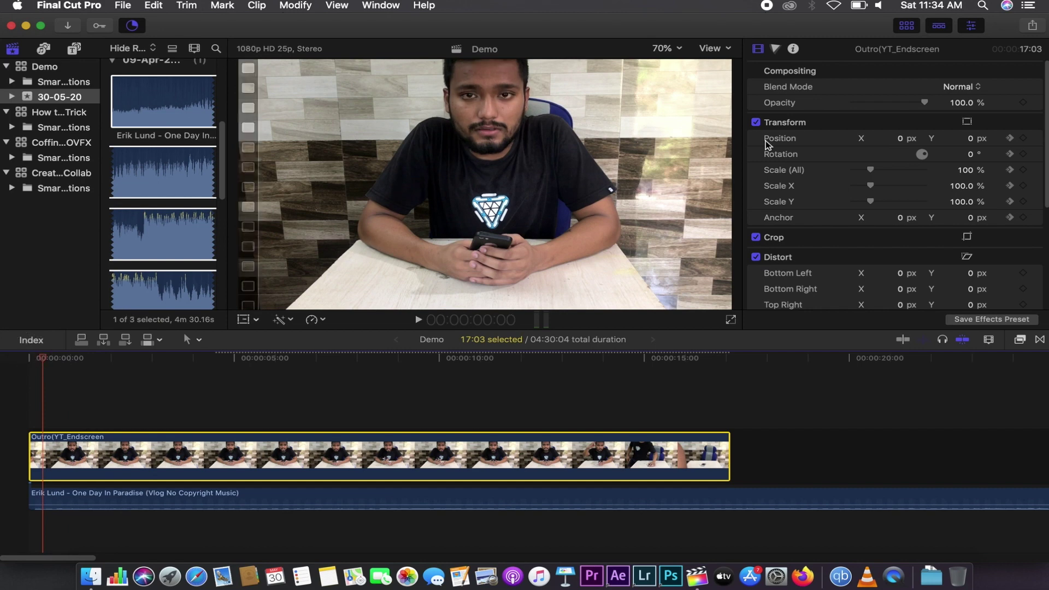
click(795, 124)
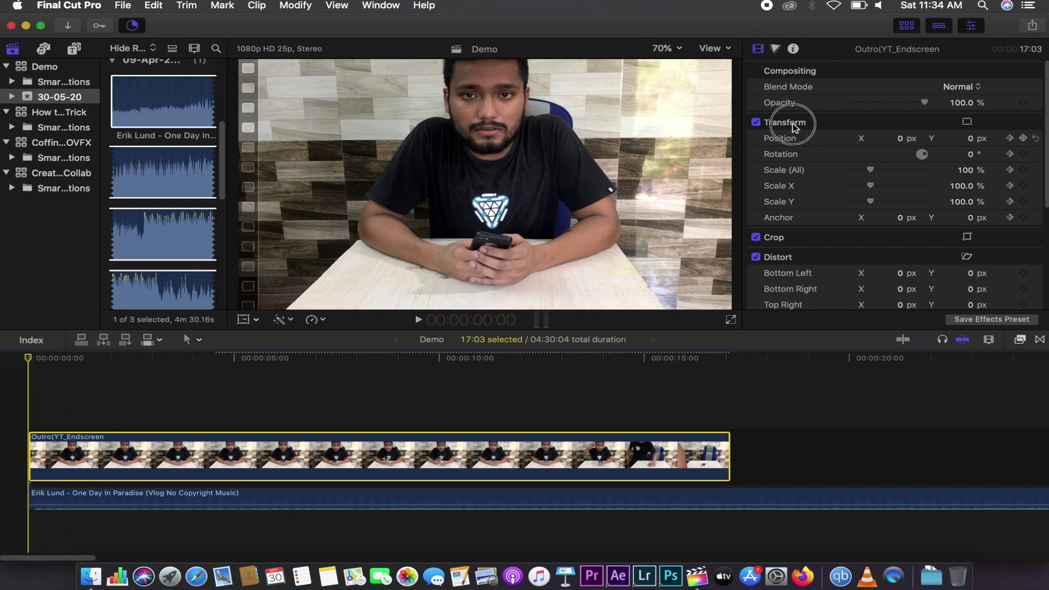
click(985, 156)
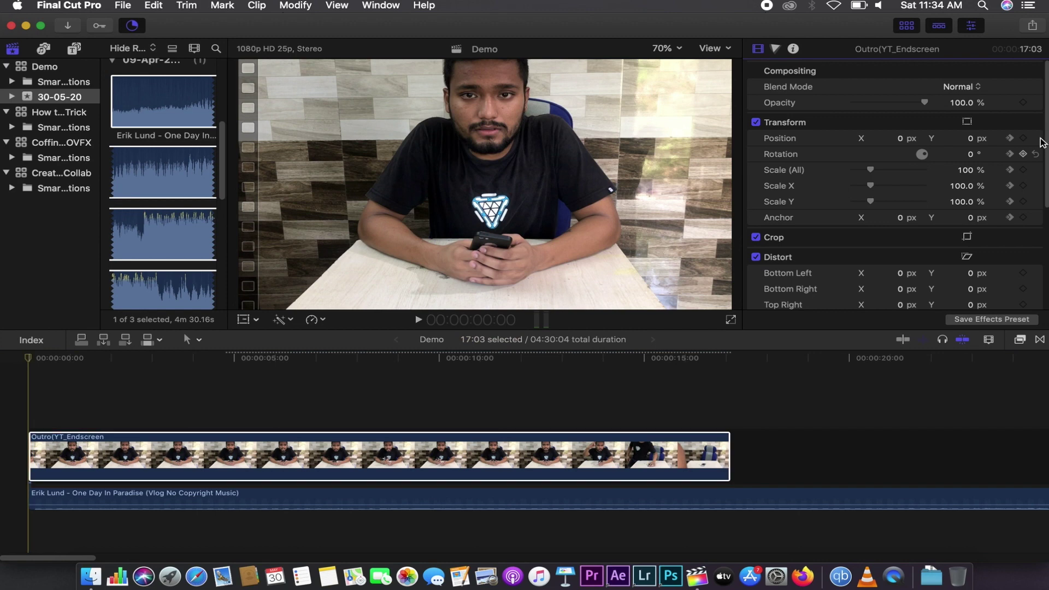
click(1036, 140)
click(1038, 156)
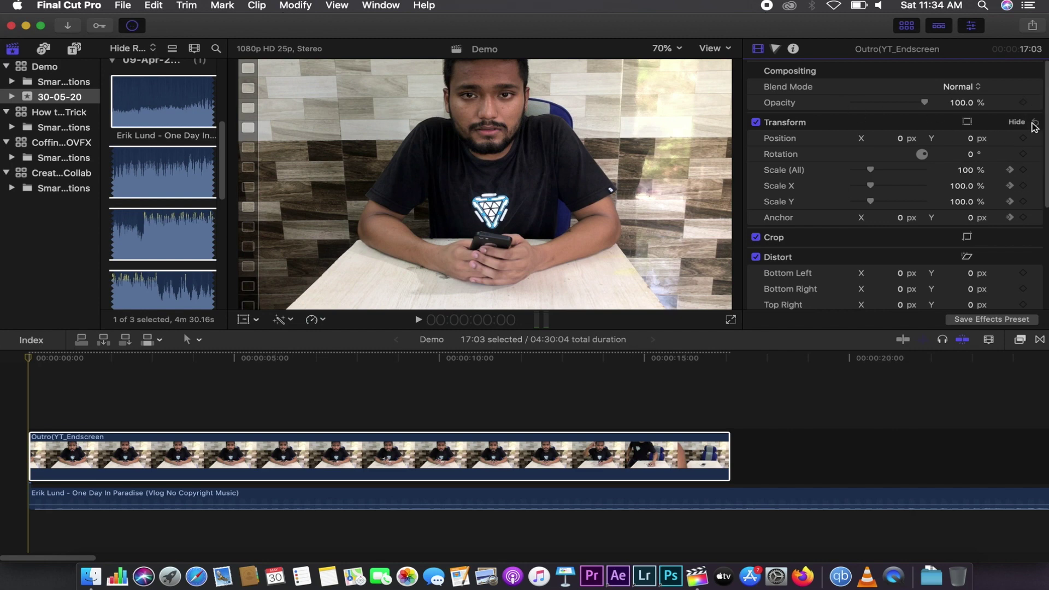
click(1035, 123)
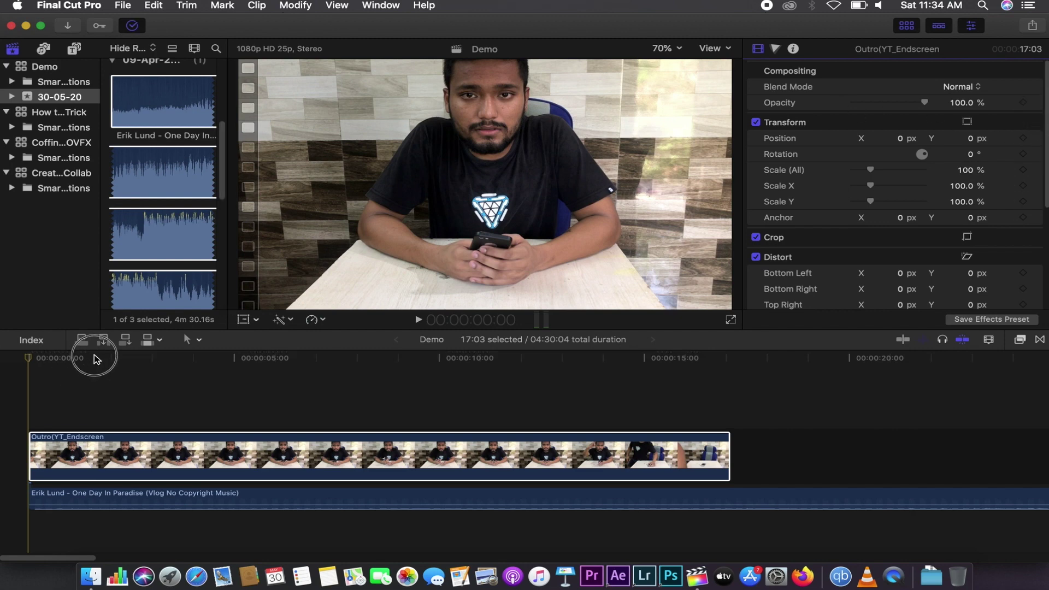
Step: Keyframe Position at 2:09, then set Position X to -429.2 at 4:05
mouse_move(97, 358)
mouse_down()
mouse_move(289, 399)
mouse_move(129, 362)
mouse_up()
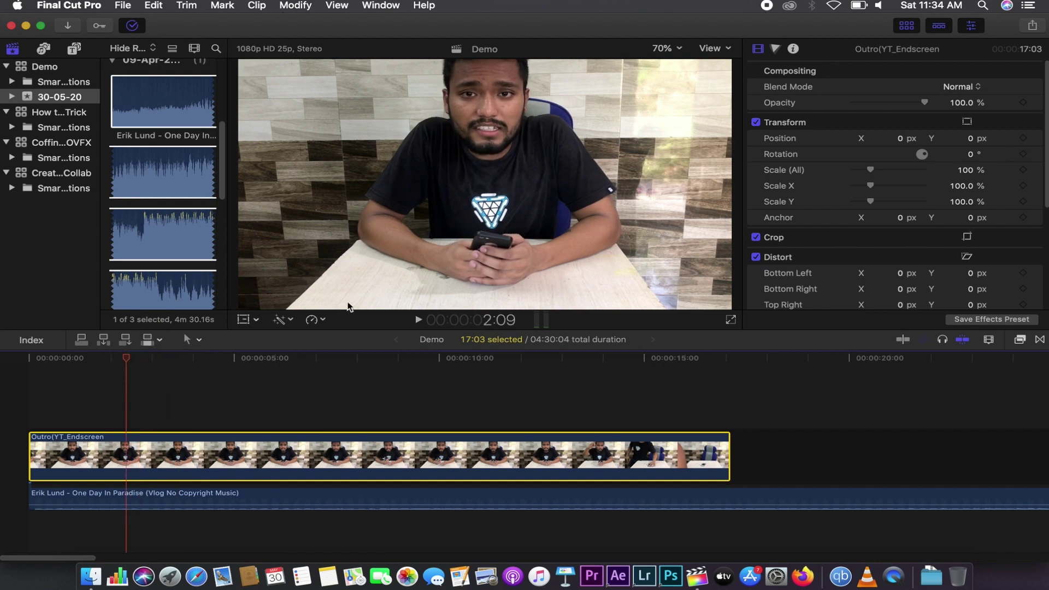
click(1024, 139)
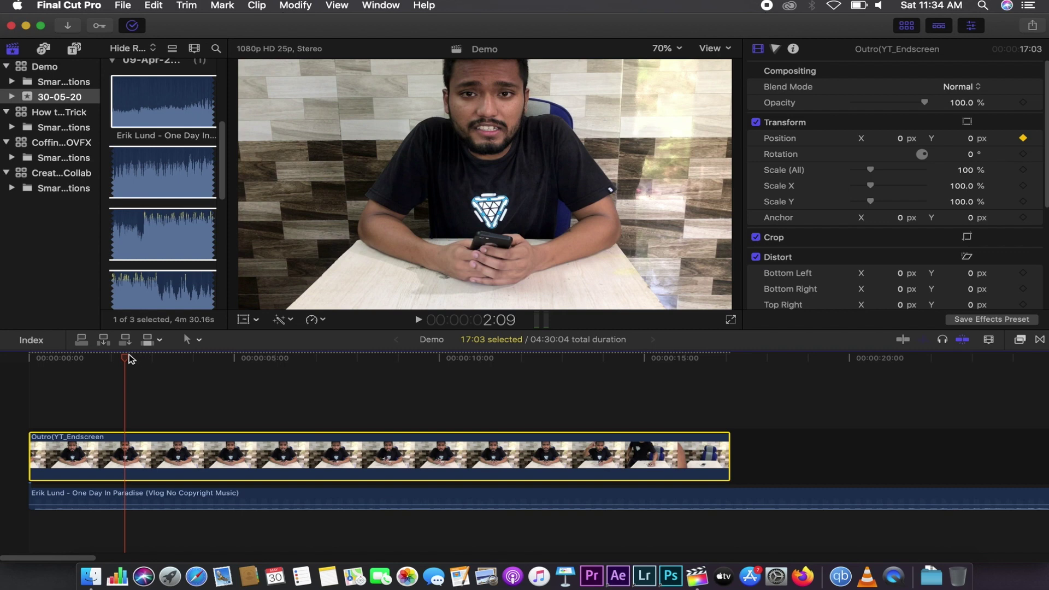
drag(128, 358, 201, 358)
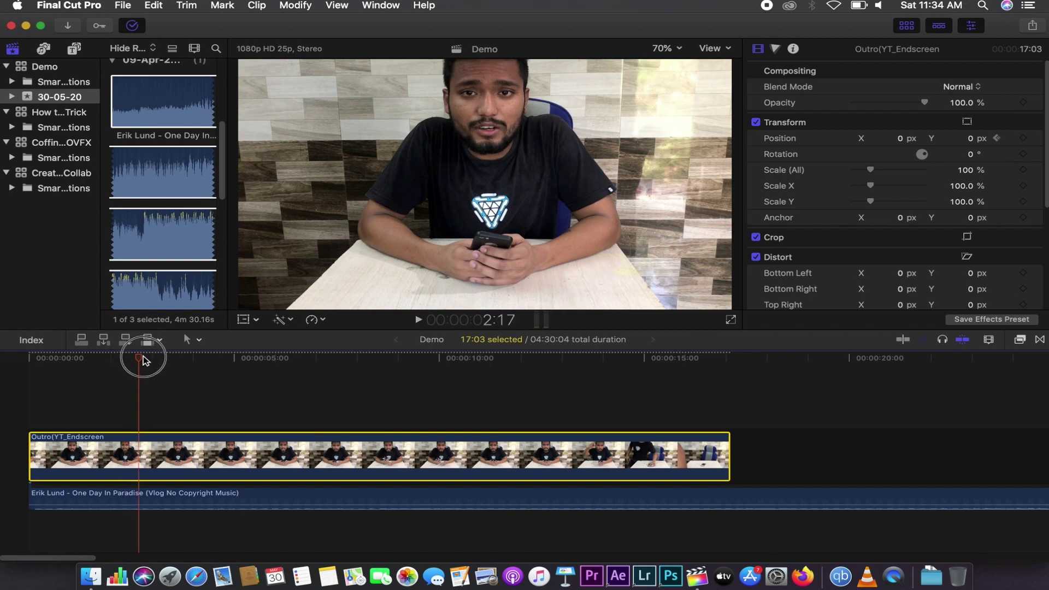
click(900, 138)
drag(900, 139, 820, 138)
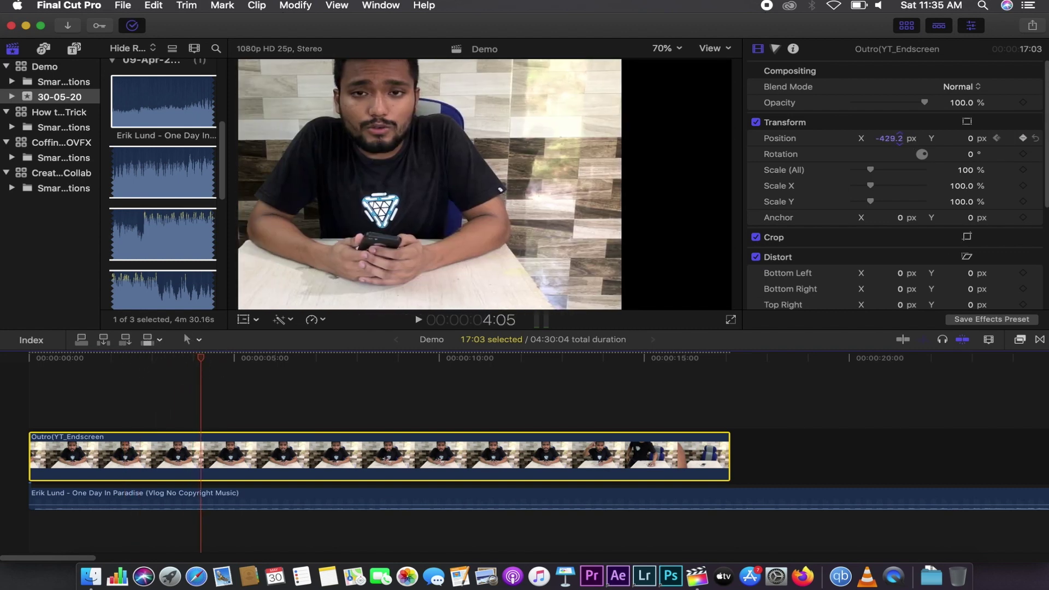
Step: Preview the left slide animation from about 2 seconds
click(137, 358)
drag(146, 363, 123, 367)
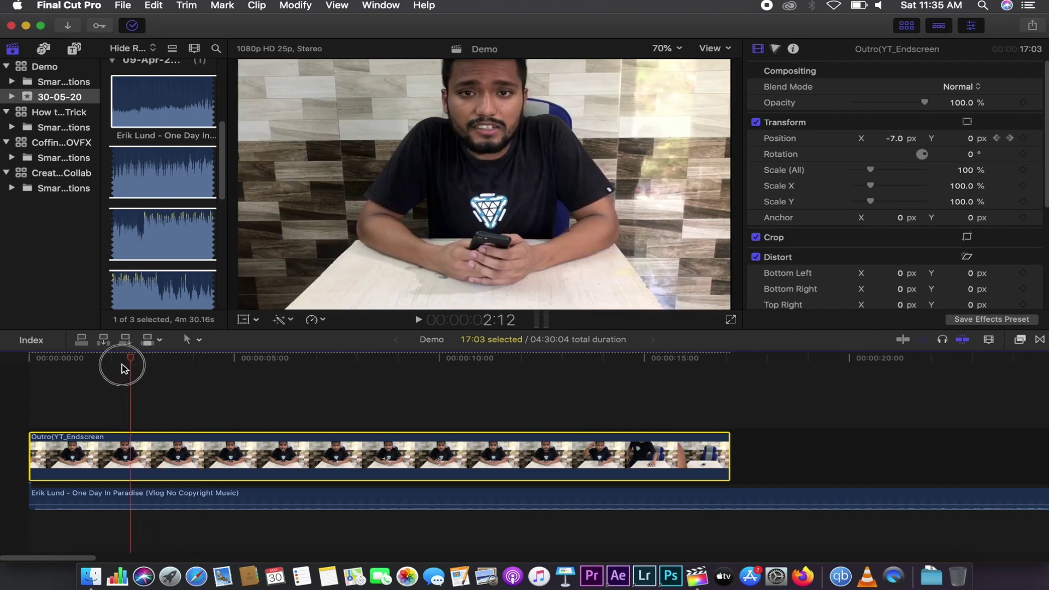
key(space)
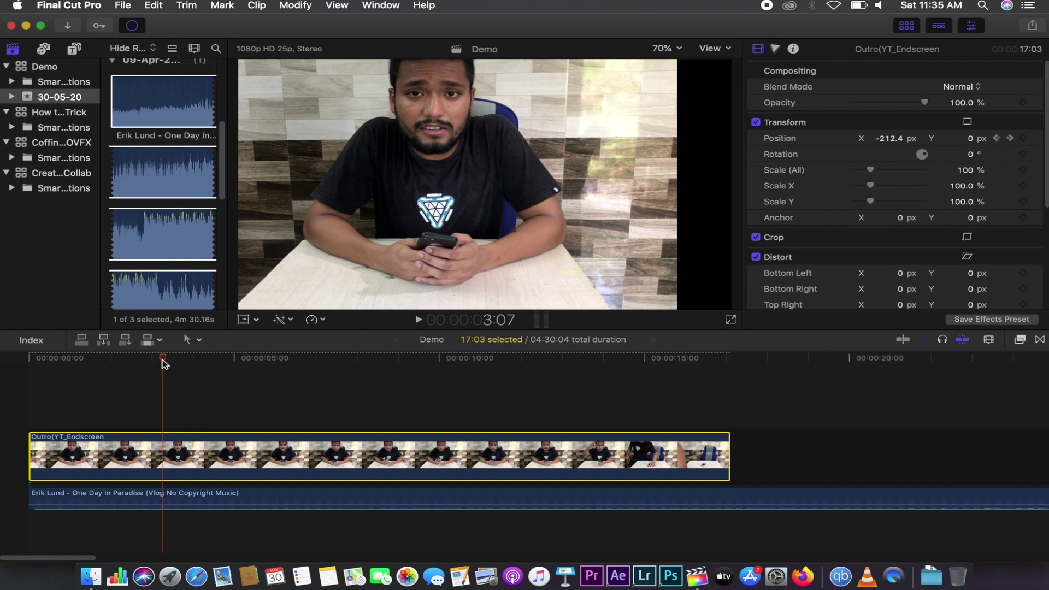
key(Left)
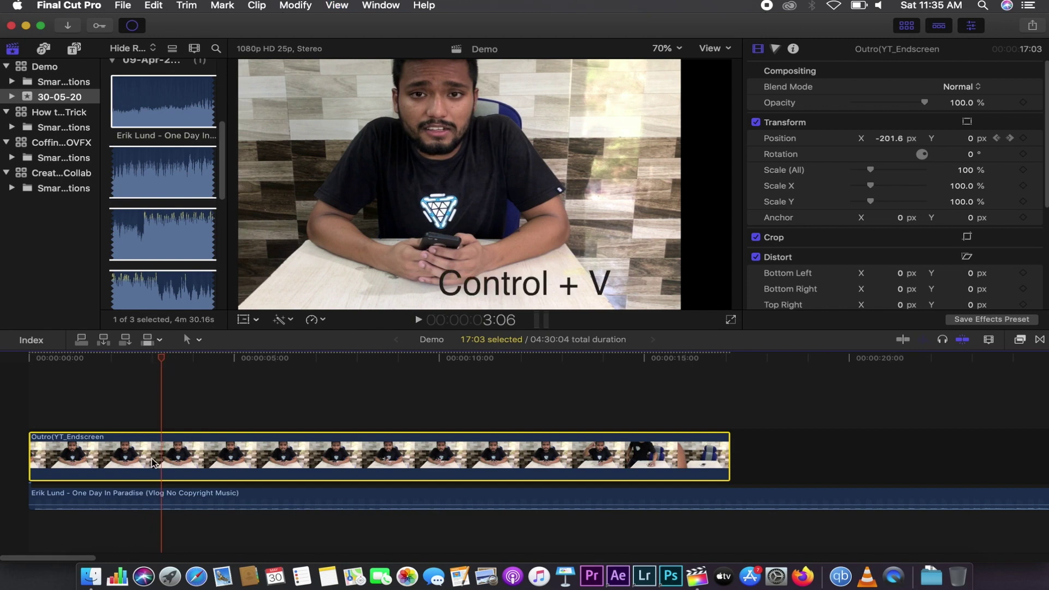
Step: Show the Outro clip's Video Animation keyframes and review the slide
right_click(158, 457)
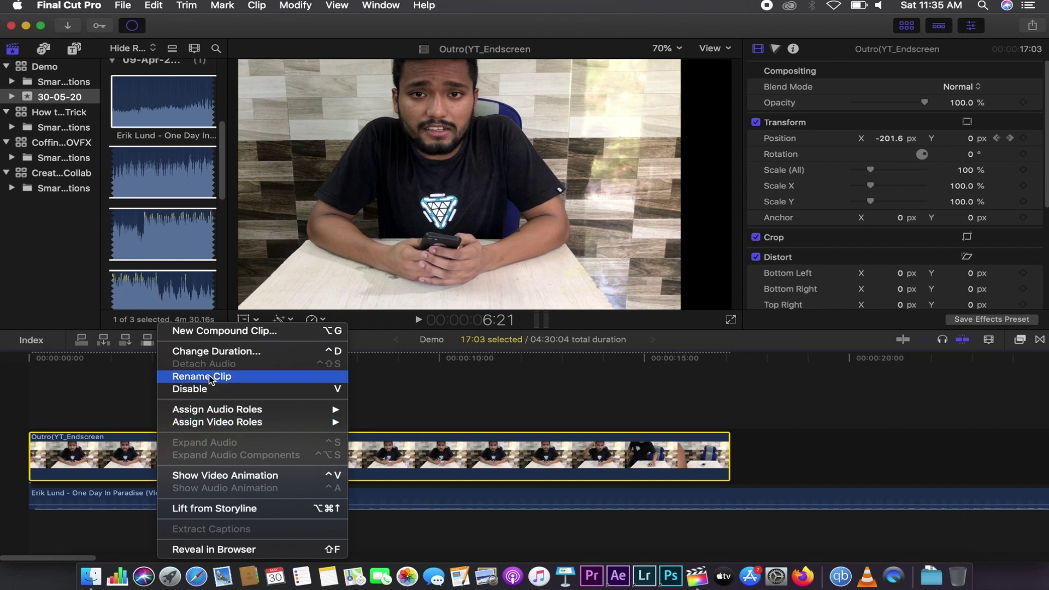
click(237, 479)
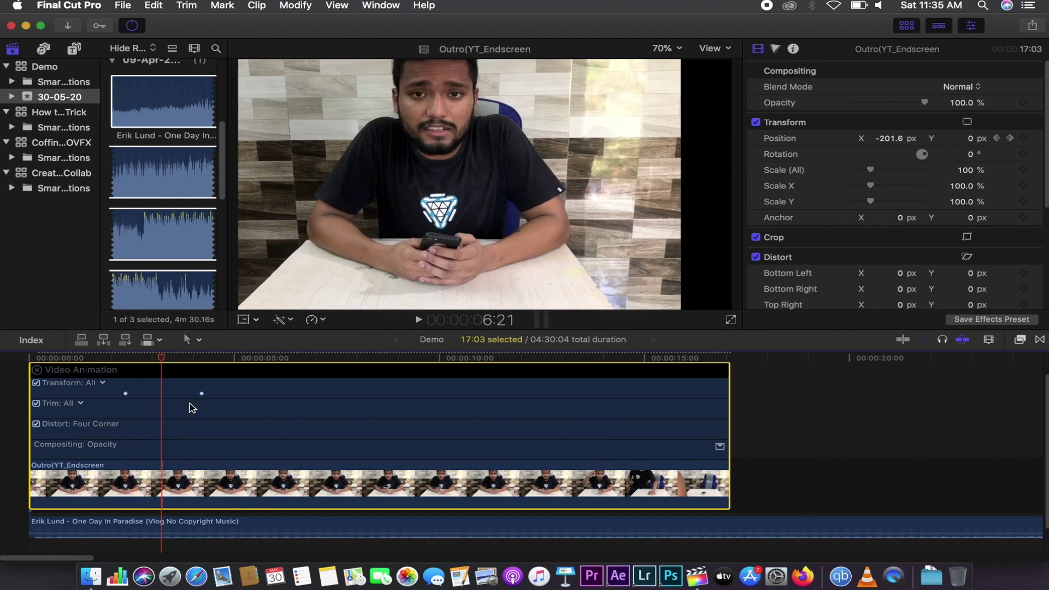
mouse_move(157, 360)
mouse_down()
mouse_move(129, 359)
mouse_move(166, 363)
mouse_move(99, 364)
mouse_up()
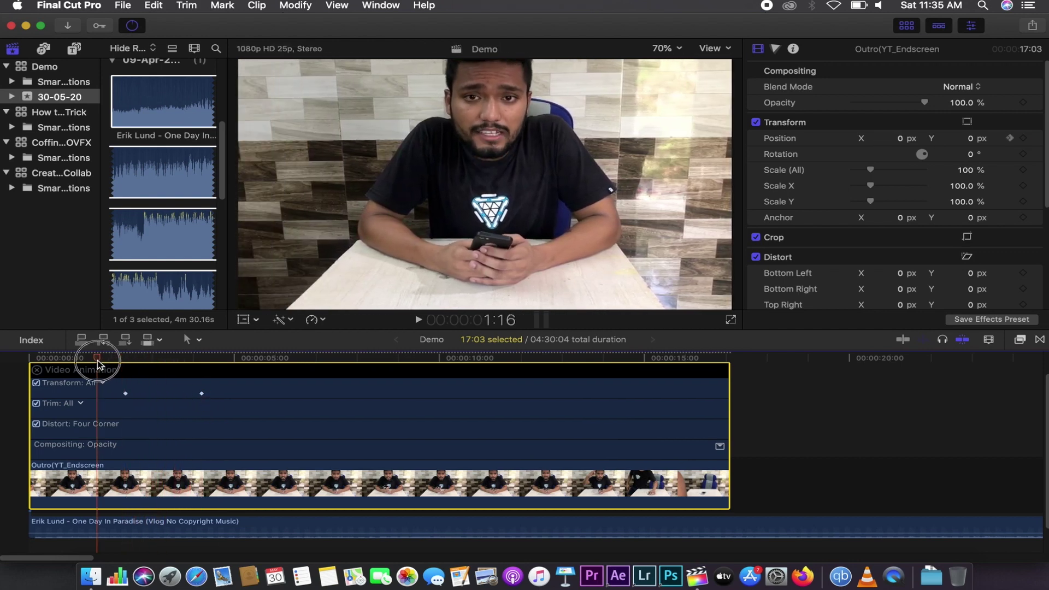
key(space)
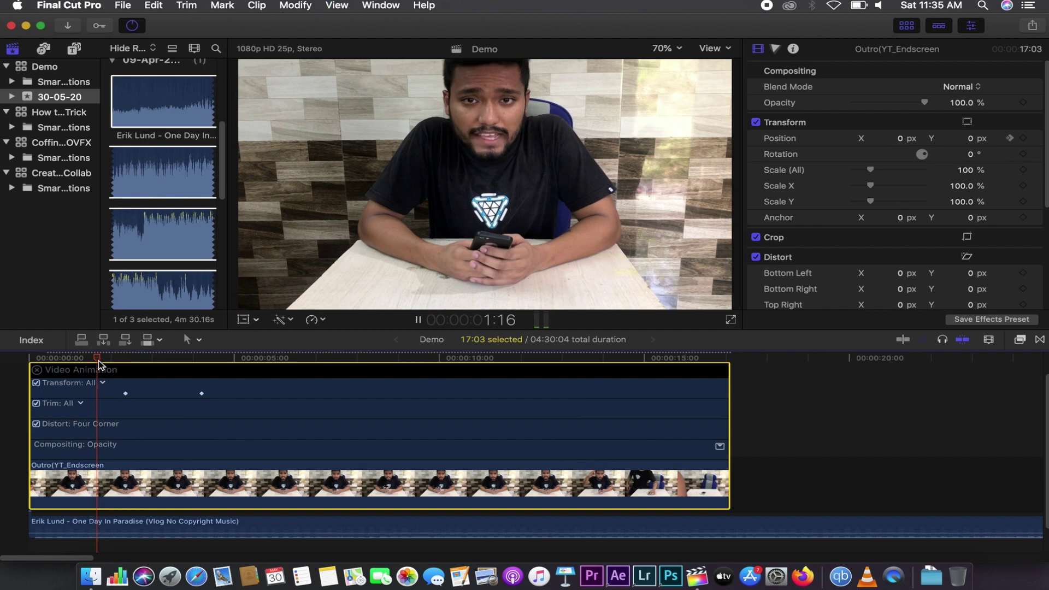
drag(136, 358, 161, 359)
Step: Drag the second Position keyframe earlier to about 3:05 and replay the faster slide
click(202, 394)
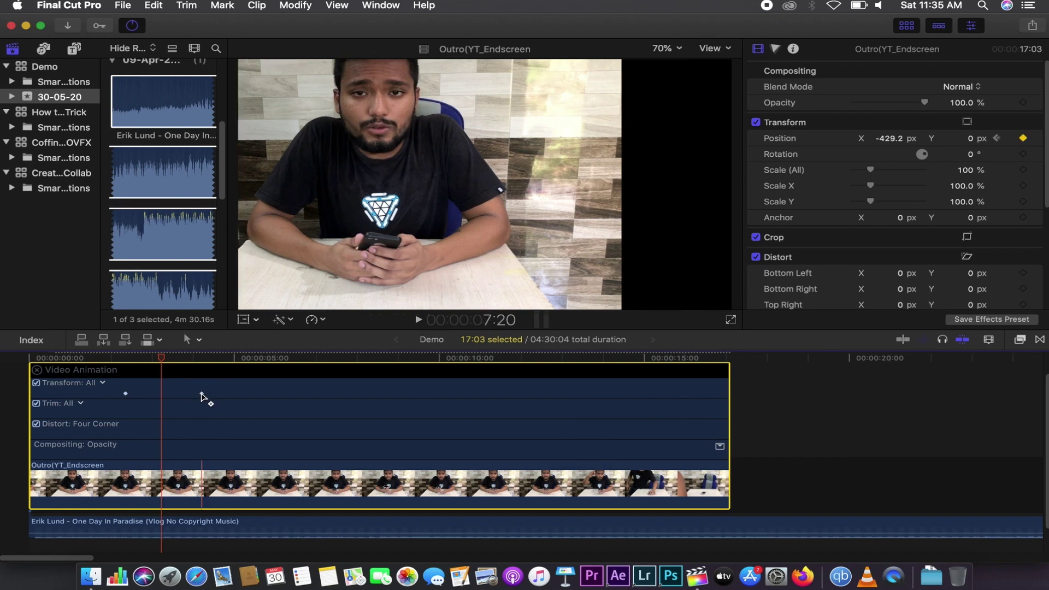
drag(201, 394, 158, 392)
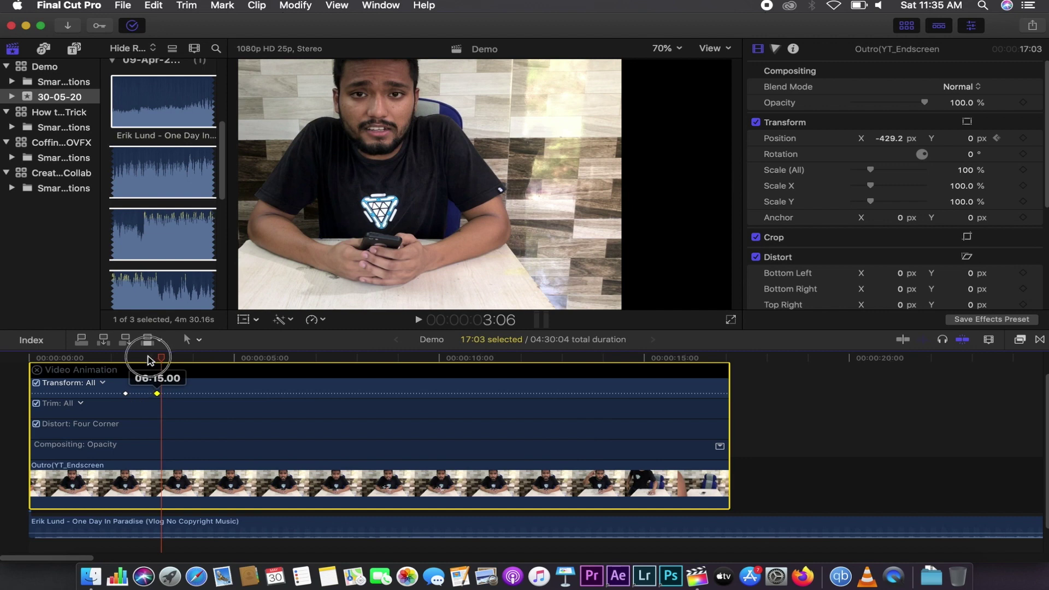
drag(149, 362, 135, 361)
click(134, 362)
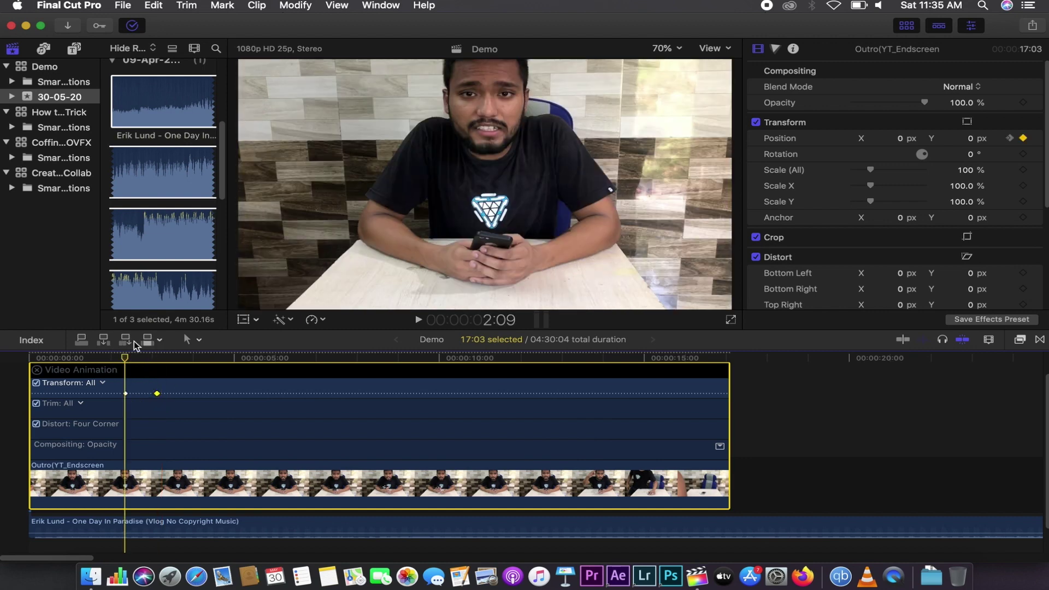
key(space)
key(space)
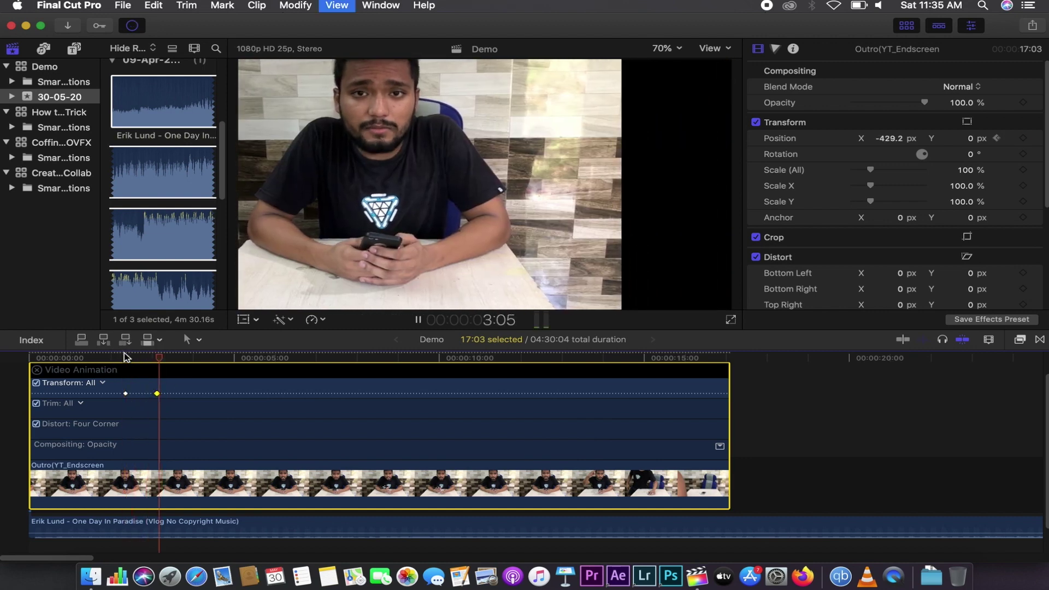
key(shift+slash)
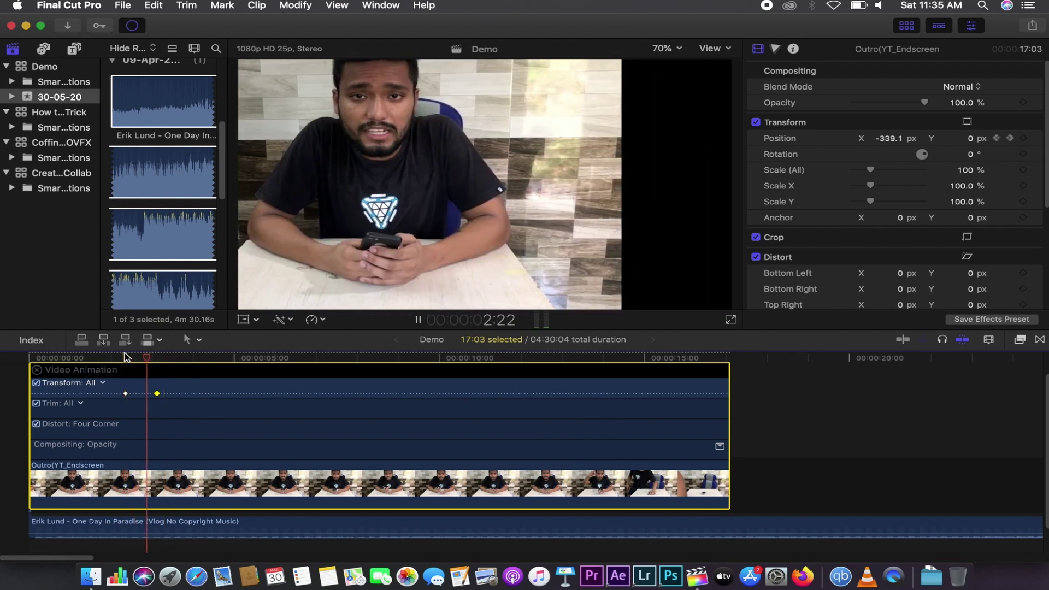
click(125, 355)
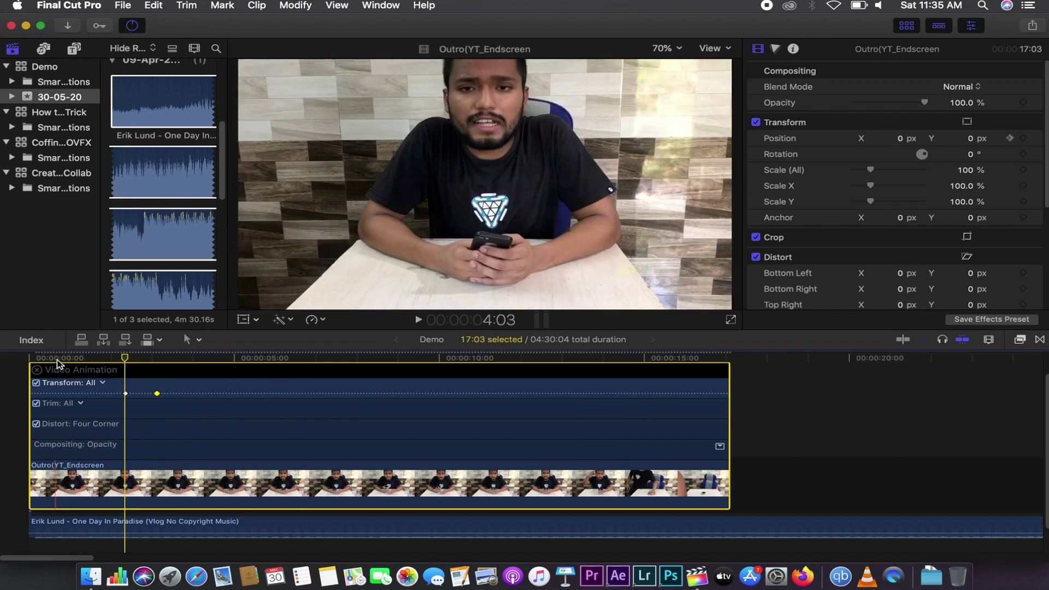
Step: Hide the Video Animation editor and reset Position, clearing its keyframes back to 0, 0 px
click(37, 370)
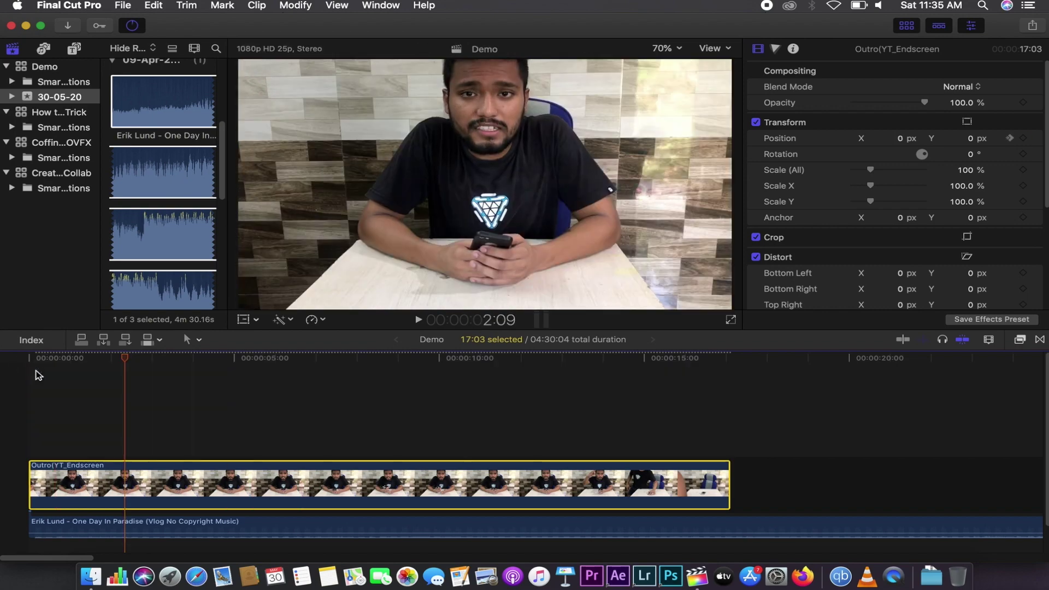
mouse_move(125, 352)
mouse_down()
mouse_move(133, 366)
mouse_move(99, 365)
mouse_move(141, 370)
mouse_move(136, 355)
mouse_up()
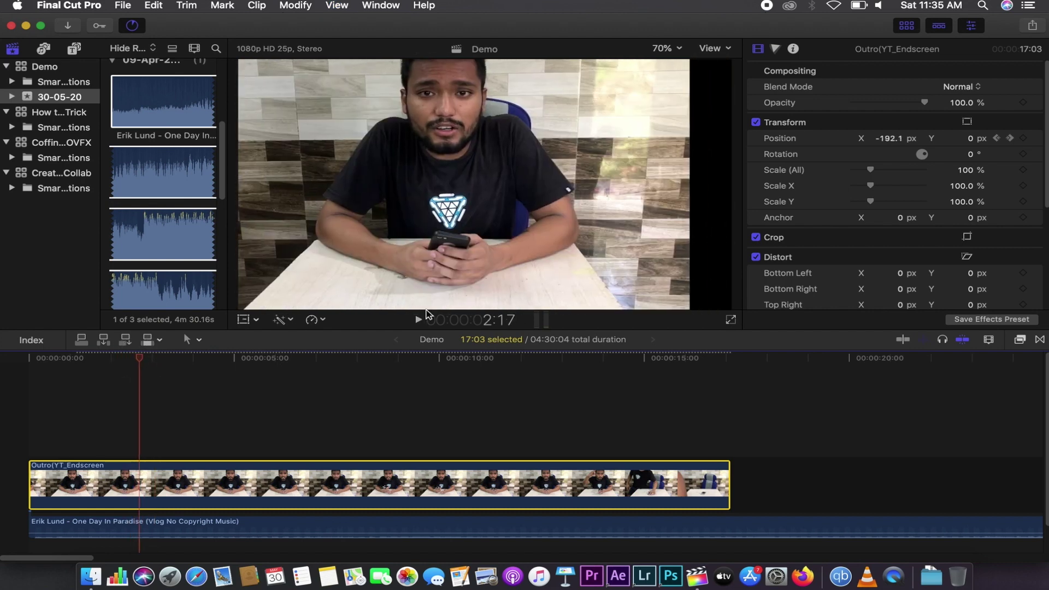
click(1035, 123)
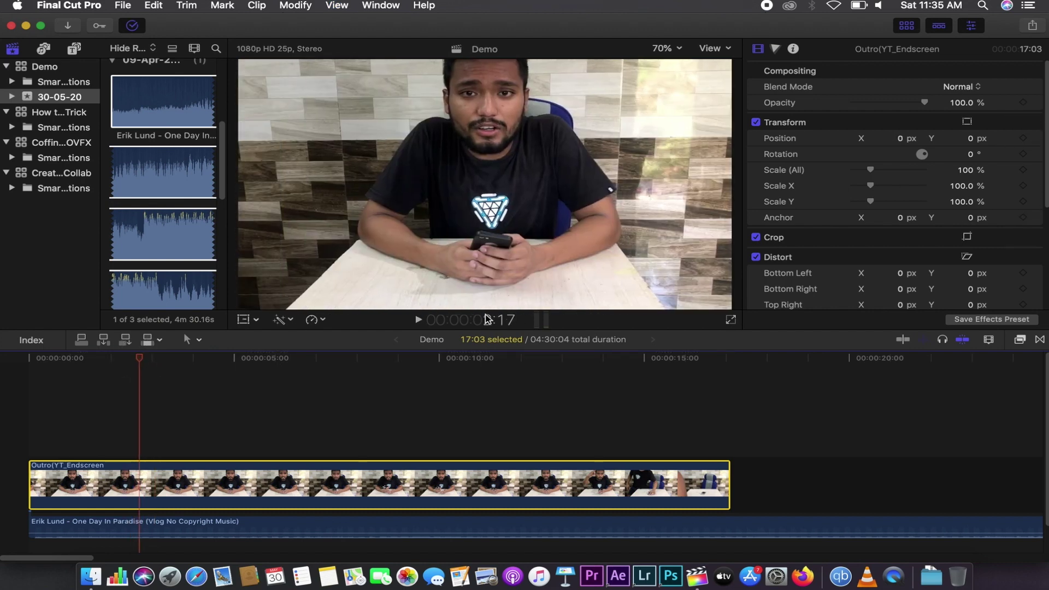
Step: Play the now-static Outro clip from the very start, then stop
drag(143, 360, 100, 362)
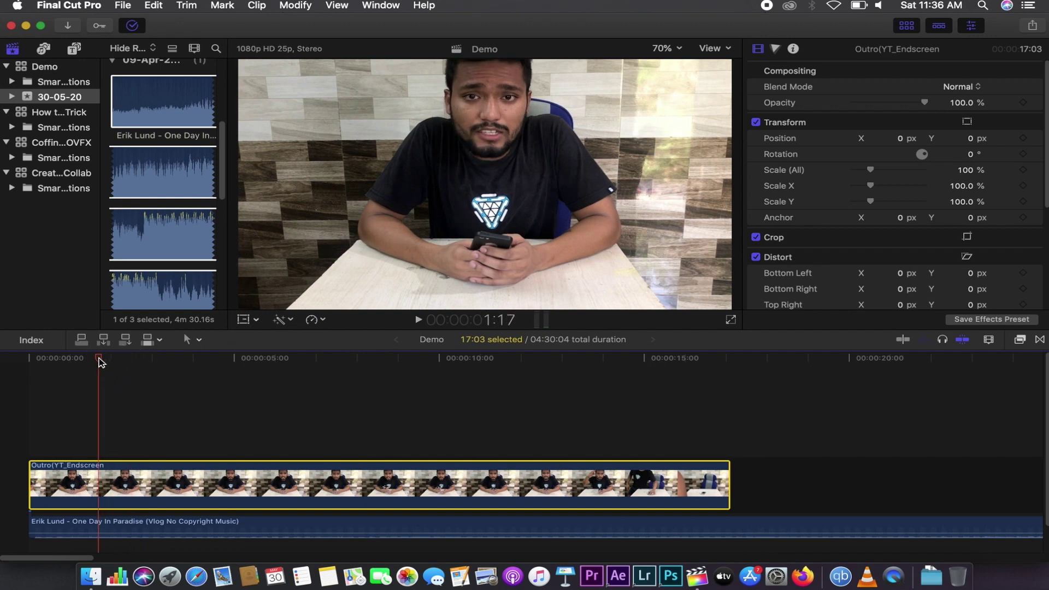
drag(100, 361, 39, 360)
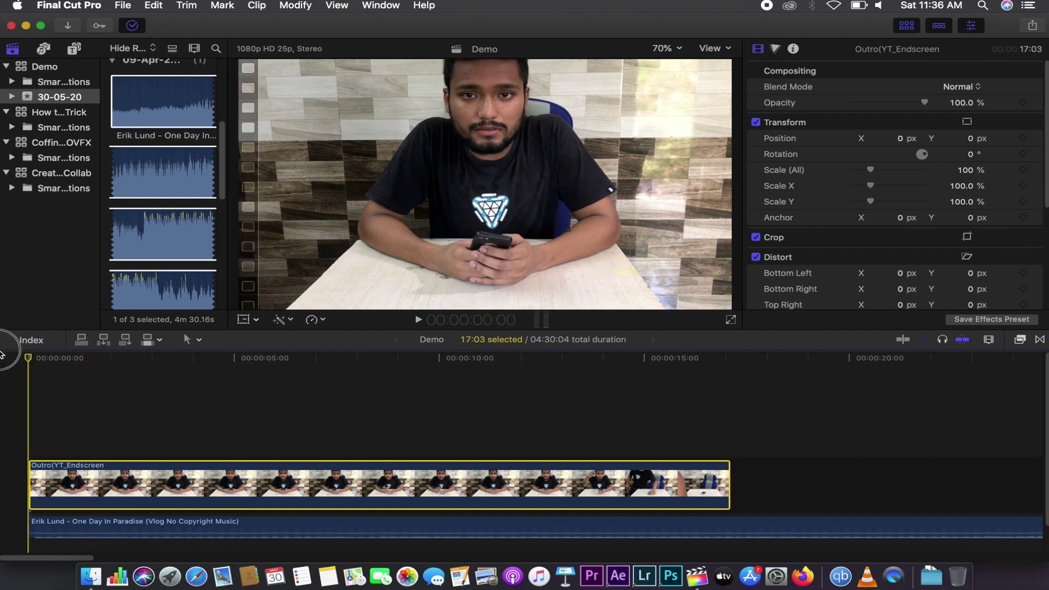
key(space)
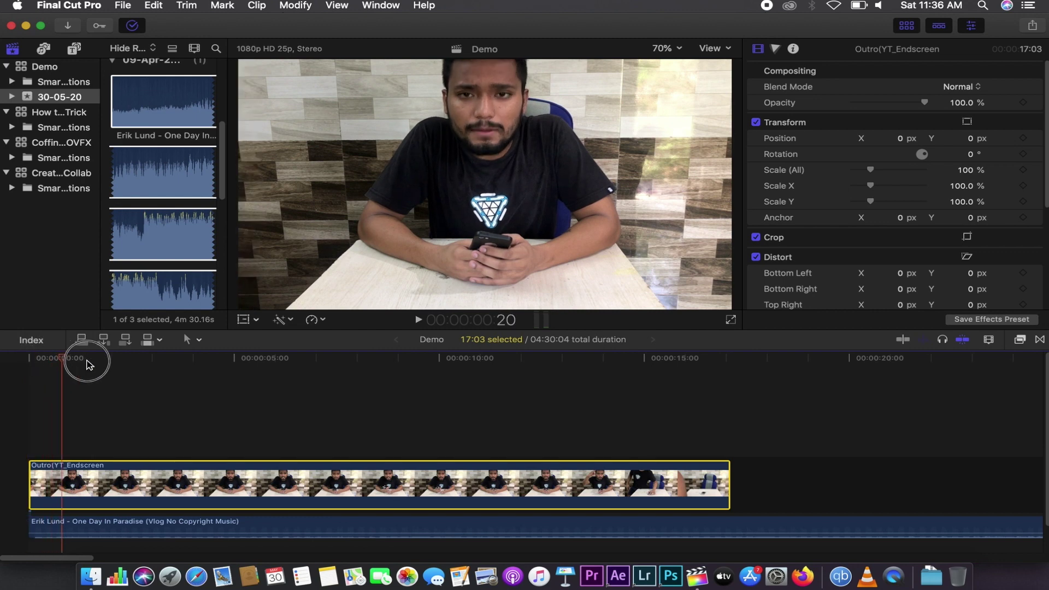
click(26, 361)
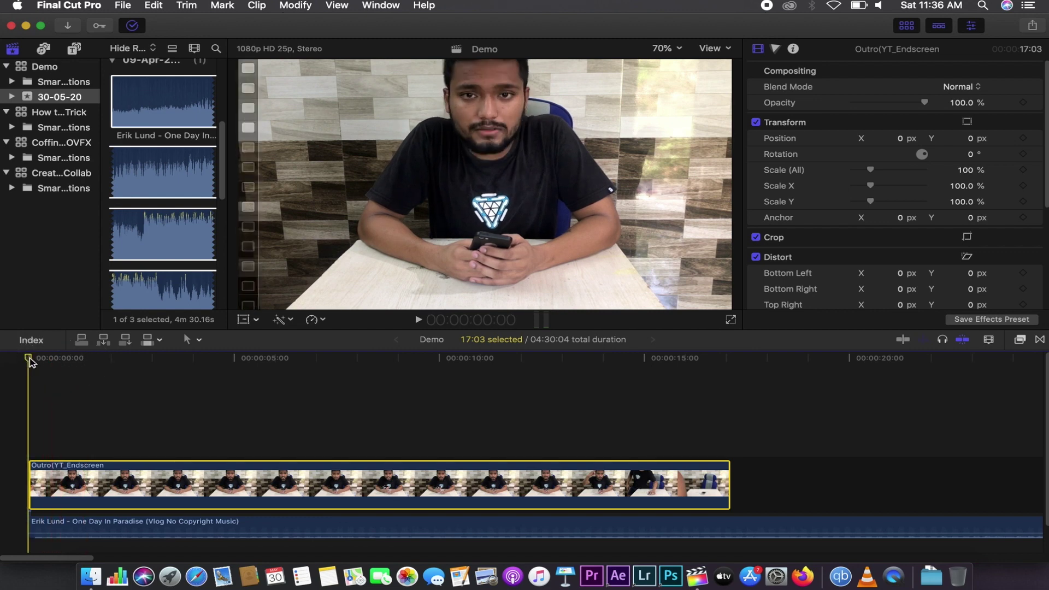
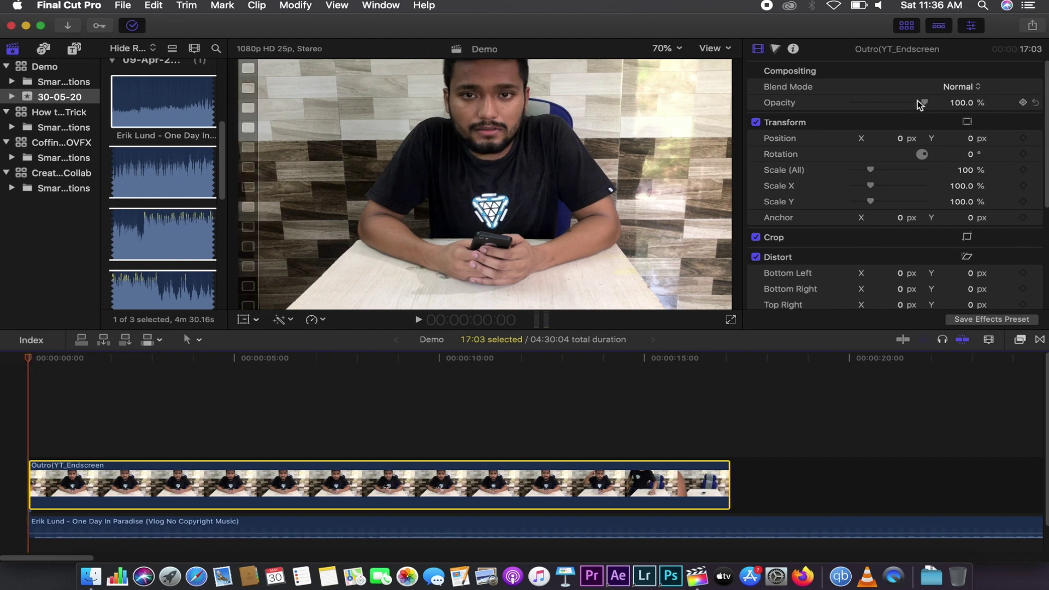
Step: Keyframe the Outro clip's Opacity at 0% on frame 0 and 100% at frame 20
drag(922, 104, 692, 105)
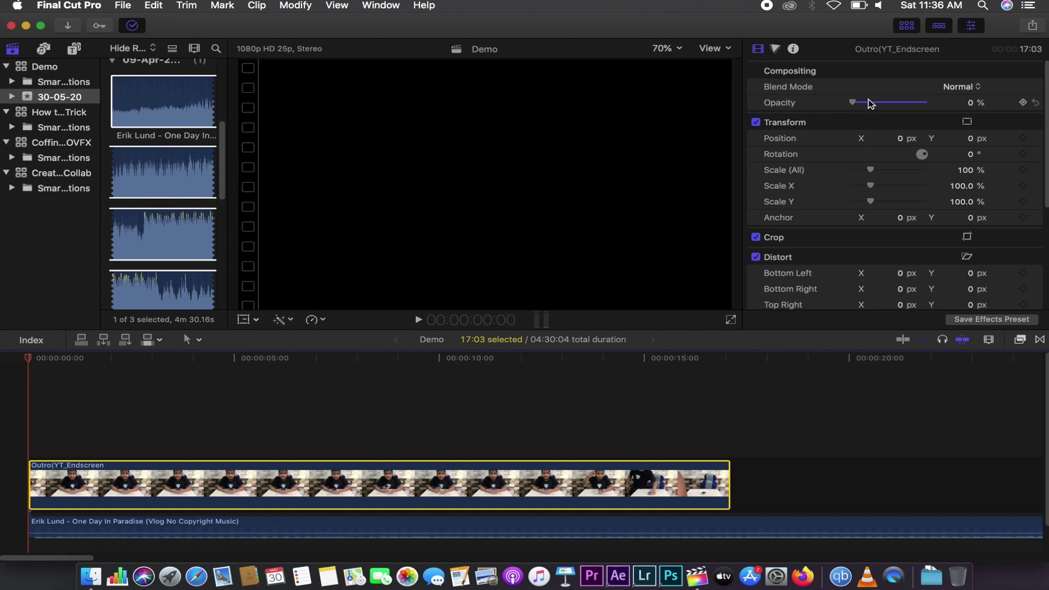
drag(871, 104, 861, 114)
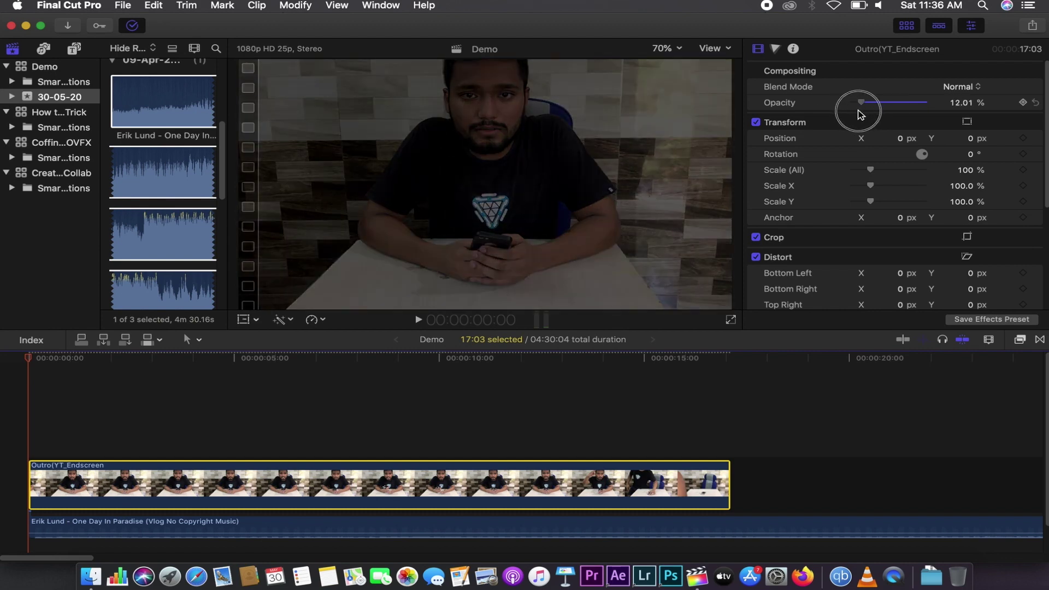
drag(858, 114, 728, 95)
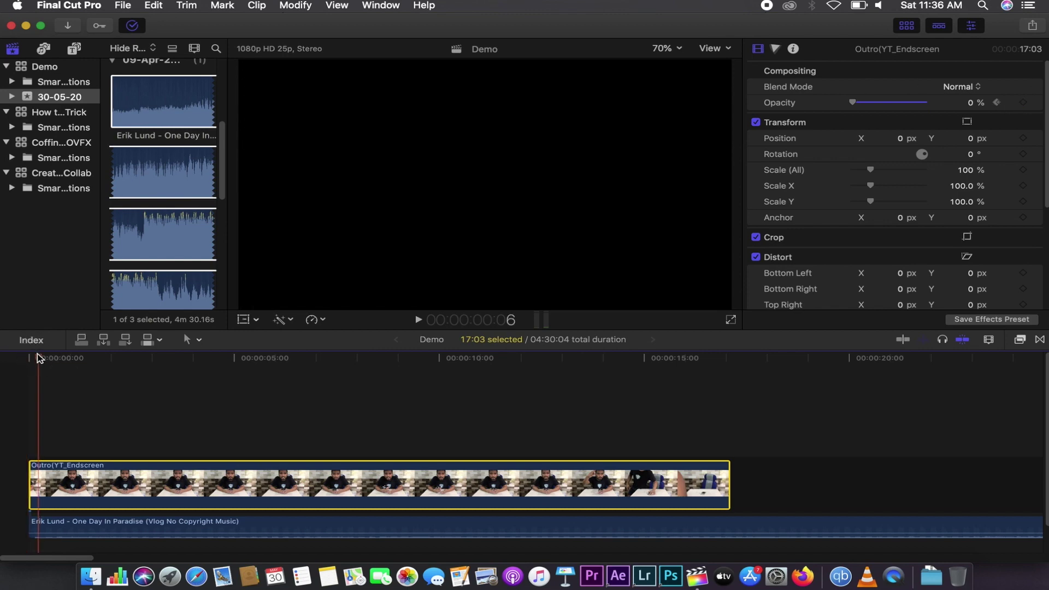
drag(32, 357, 64, 365)
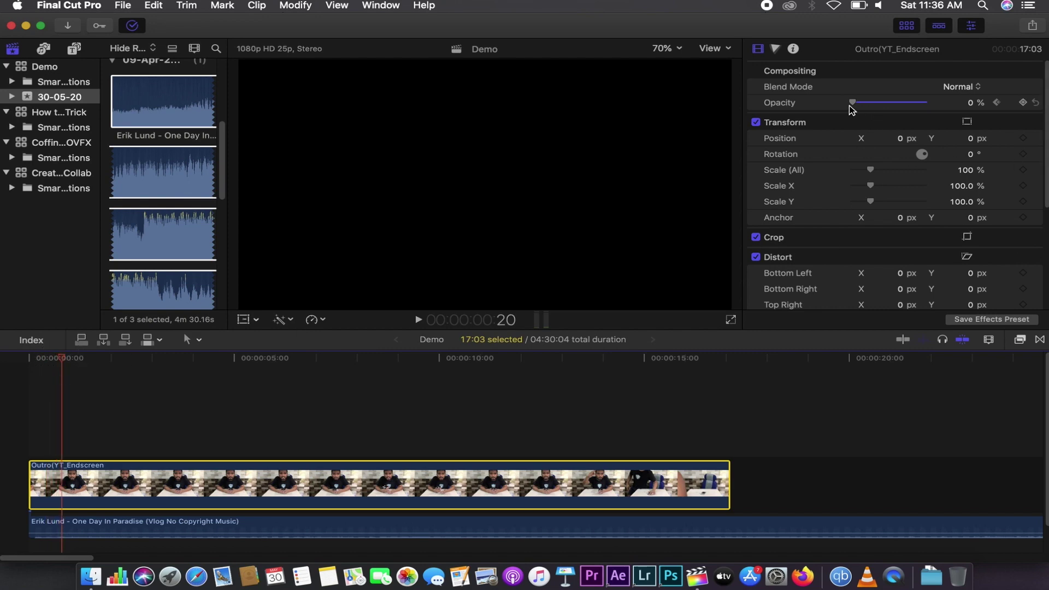
drag(853, 103, 931, 103)
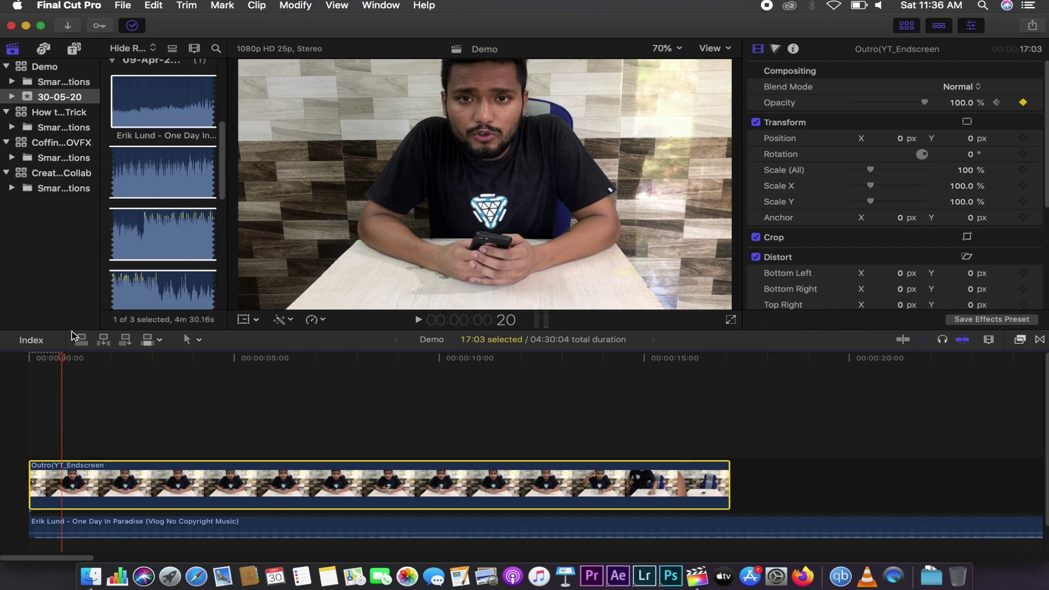
Step: Play back and scrub the first 20 frames to check the fade-in from black
drag(64, 361, 2, 337)
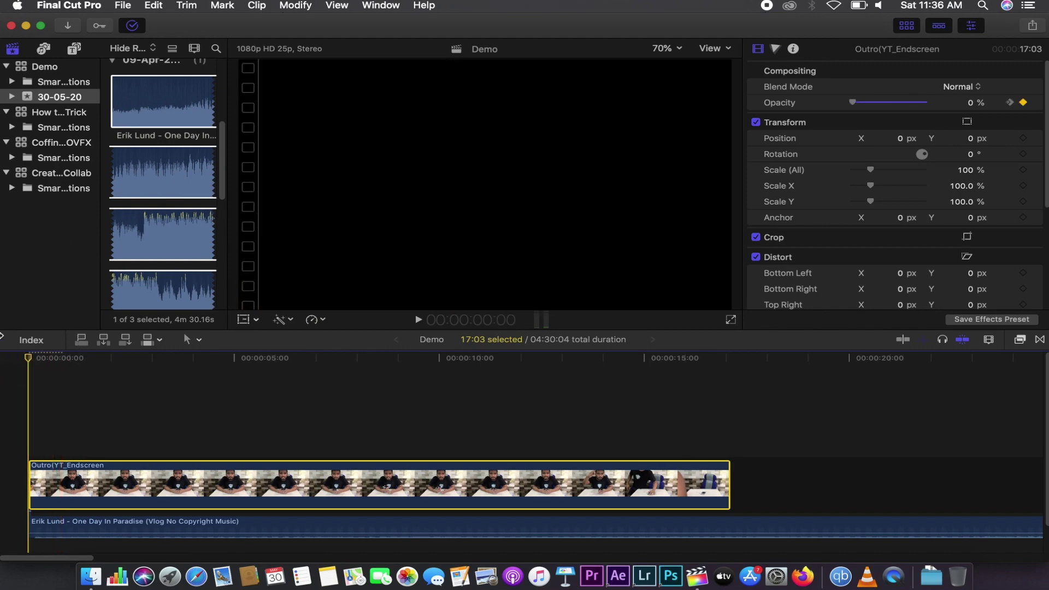
key(space)
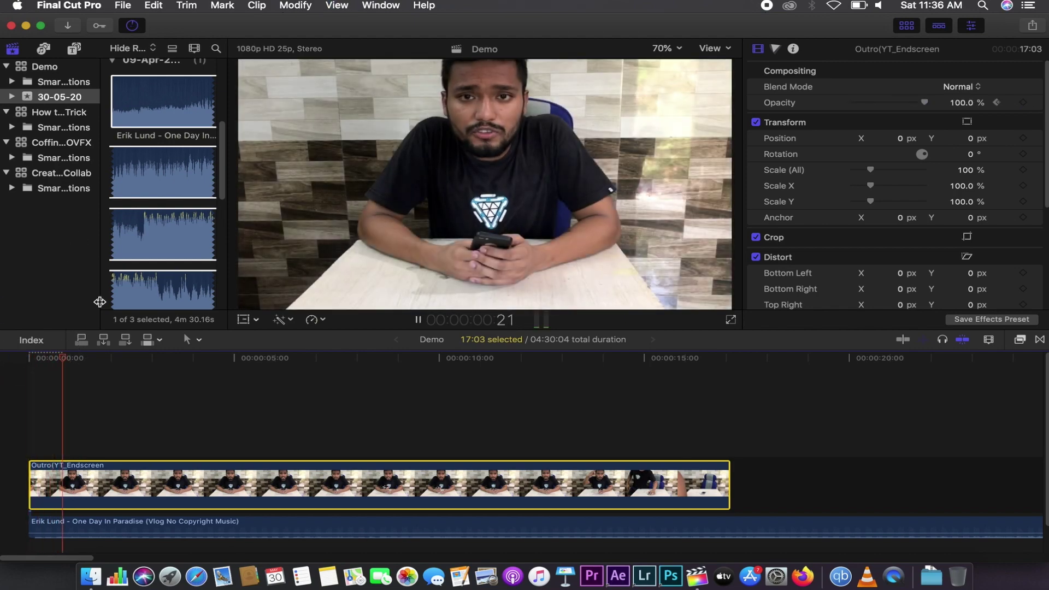
drag(65, 358, 23, 362)
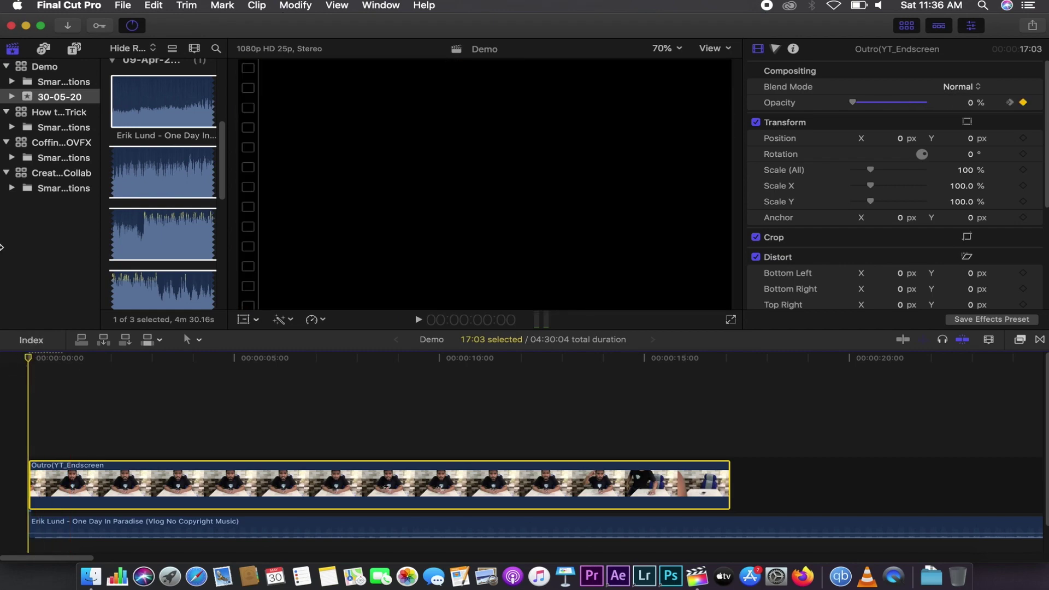
key(space)
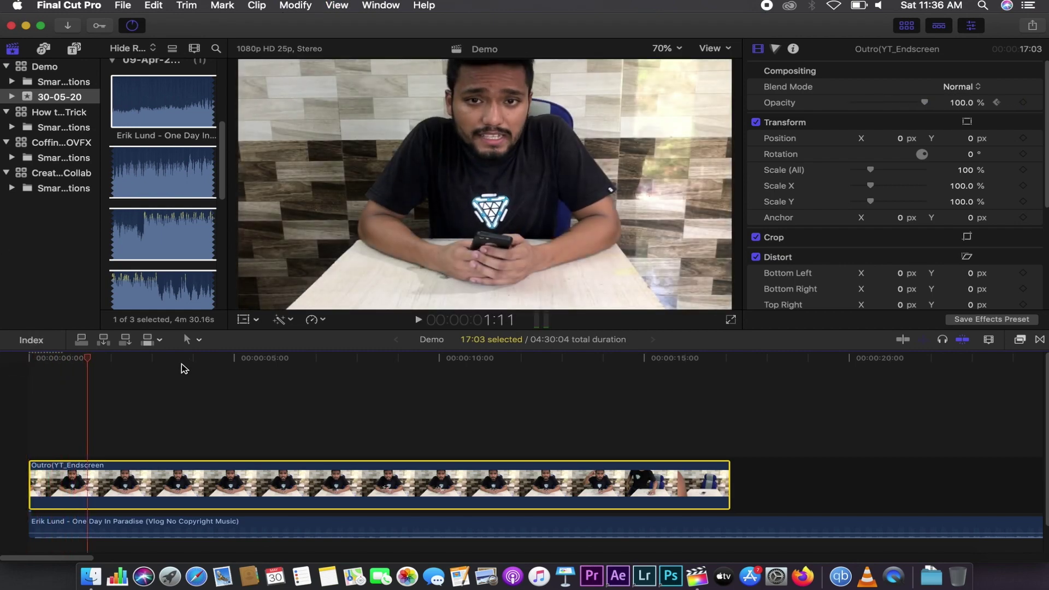
drag(90, 359, 67, 353)
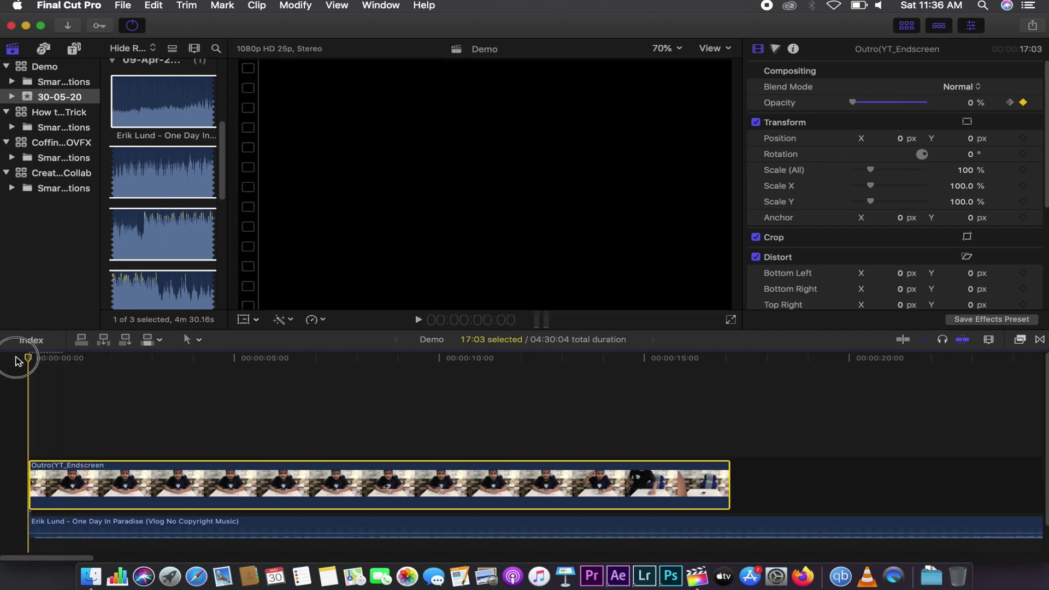
key(space)
key(space)
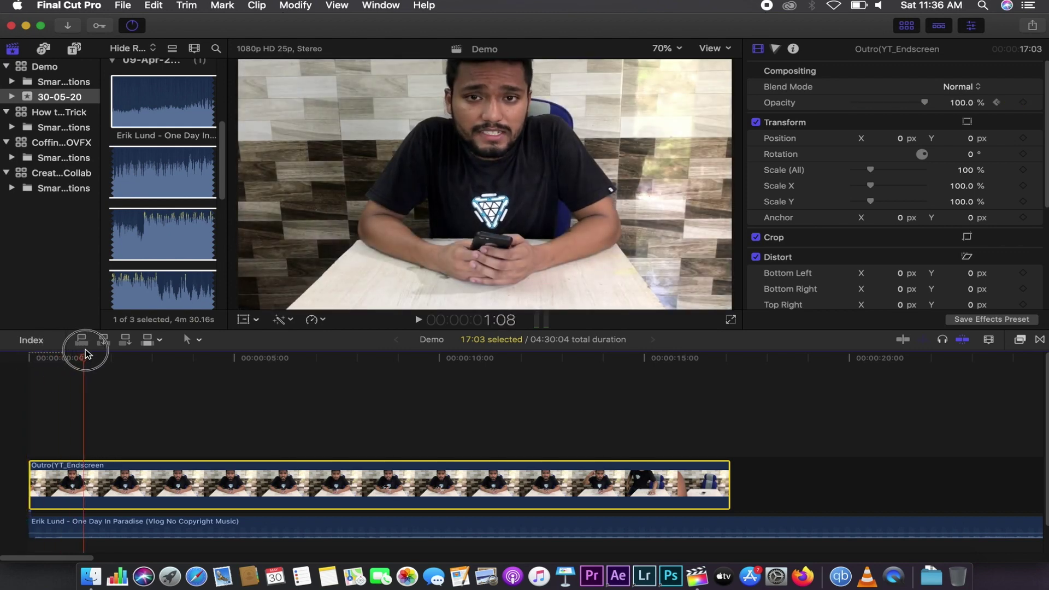
drag(47, 353, 62, 357)
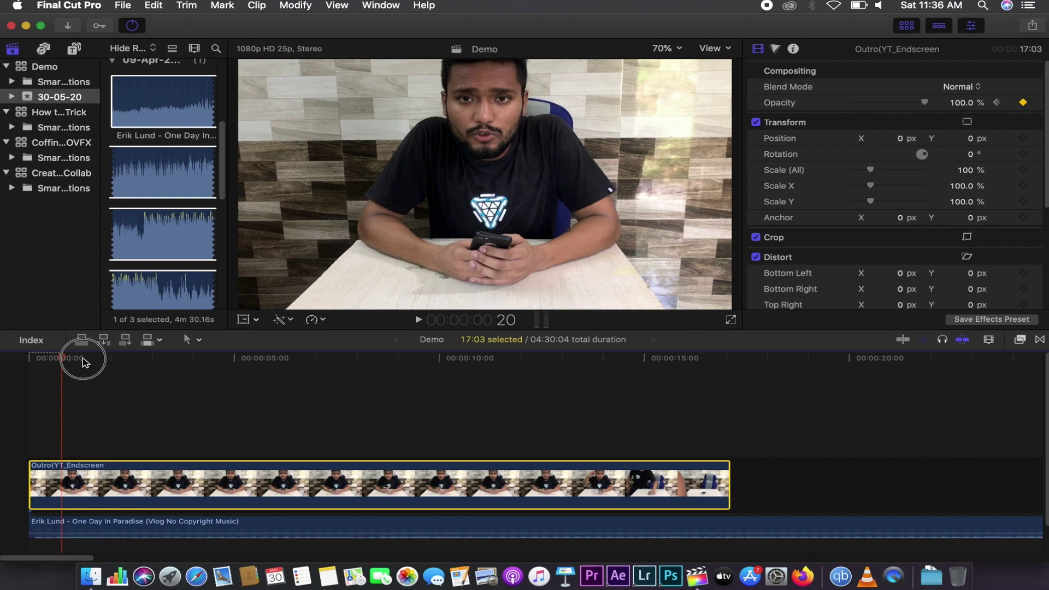
click(83, 359)
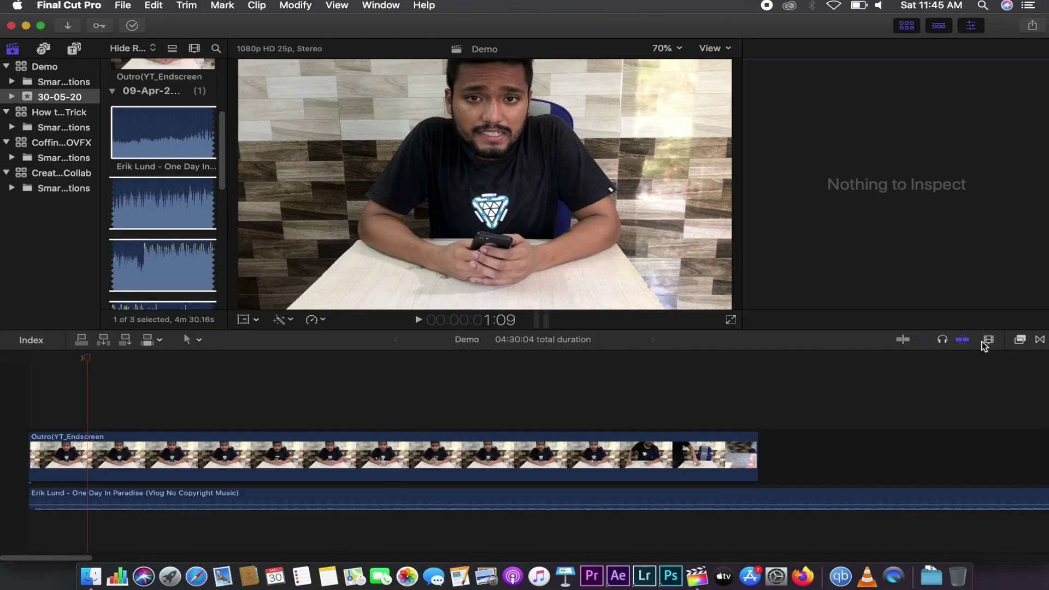
Step: Apply the Color Board effect from the Effects browser to the Outro clip
click(1020, 341)
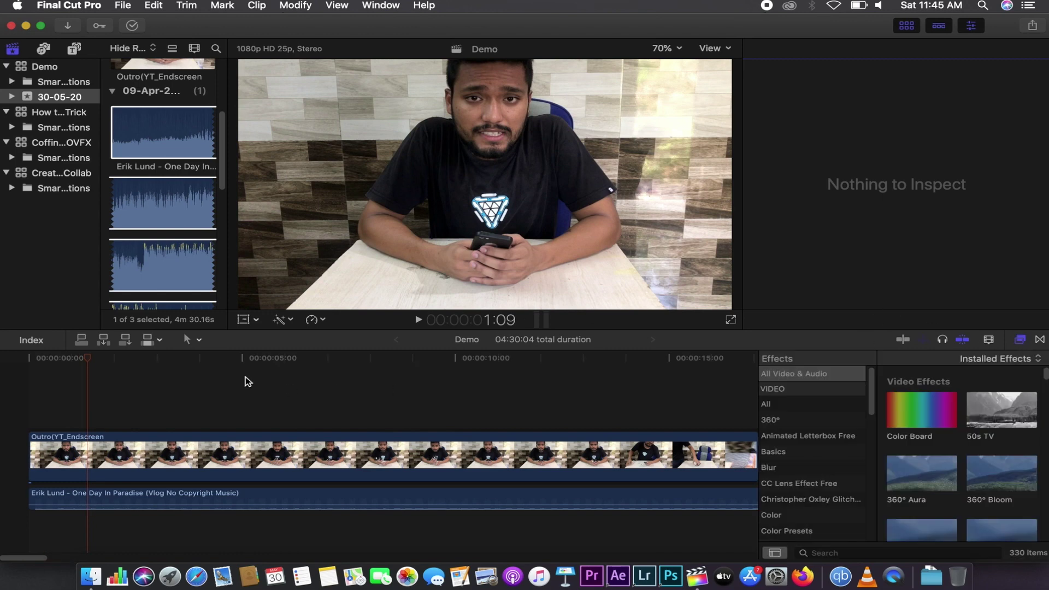
click(107, 466)
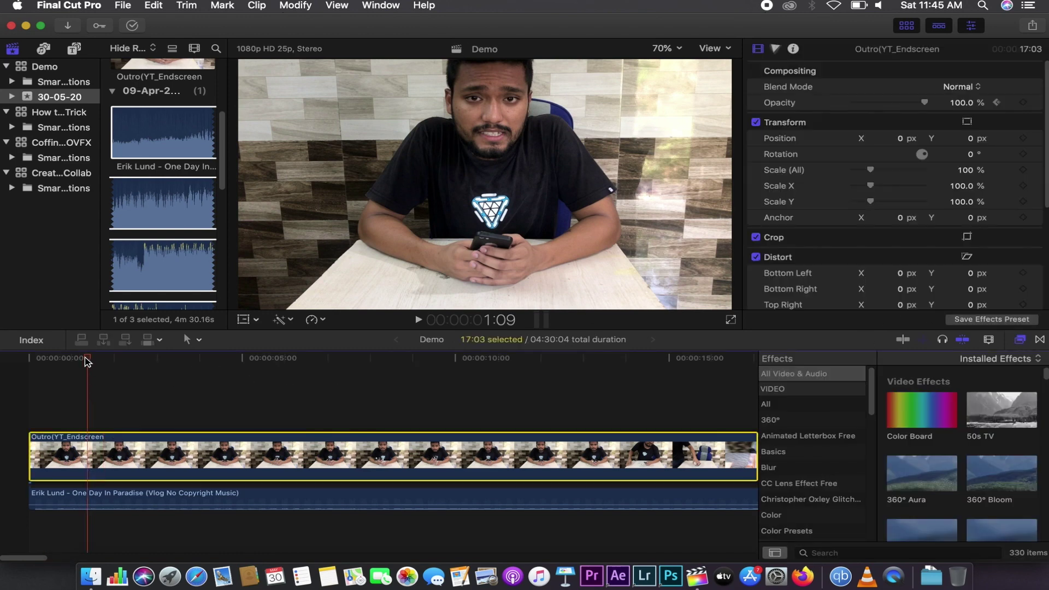
mouse_move(93, 360)
mouse_down()
mouse_move(207, 374)
mouse_move(118, 369)
mouse_up()
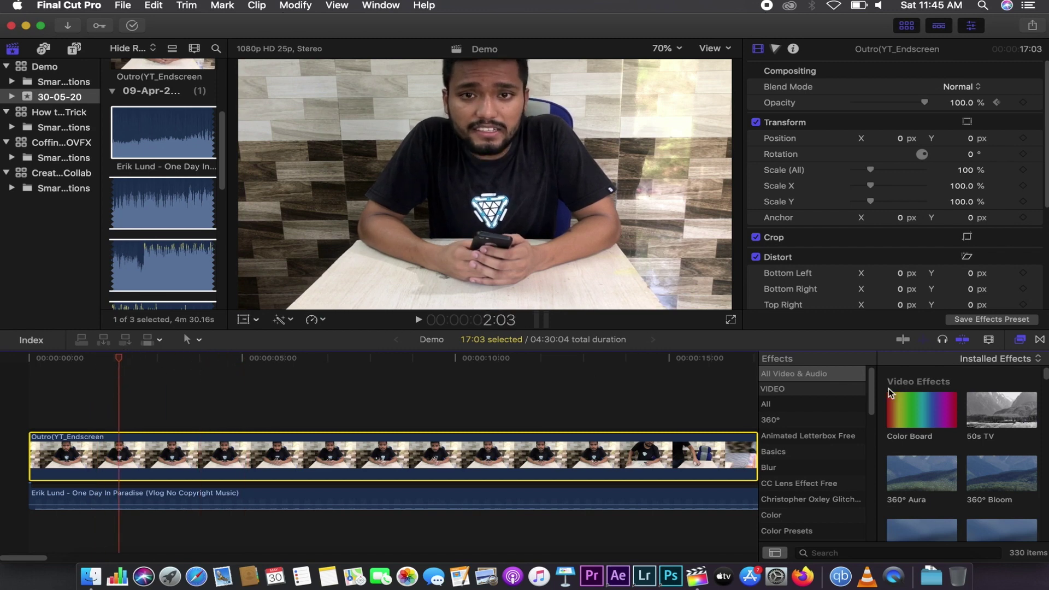
scroll(944, 395, down, 5)
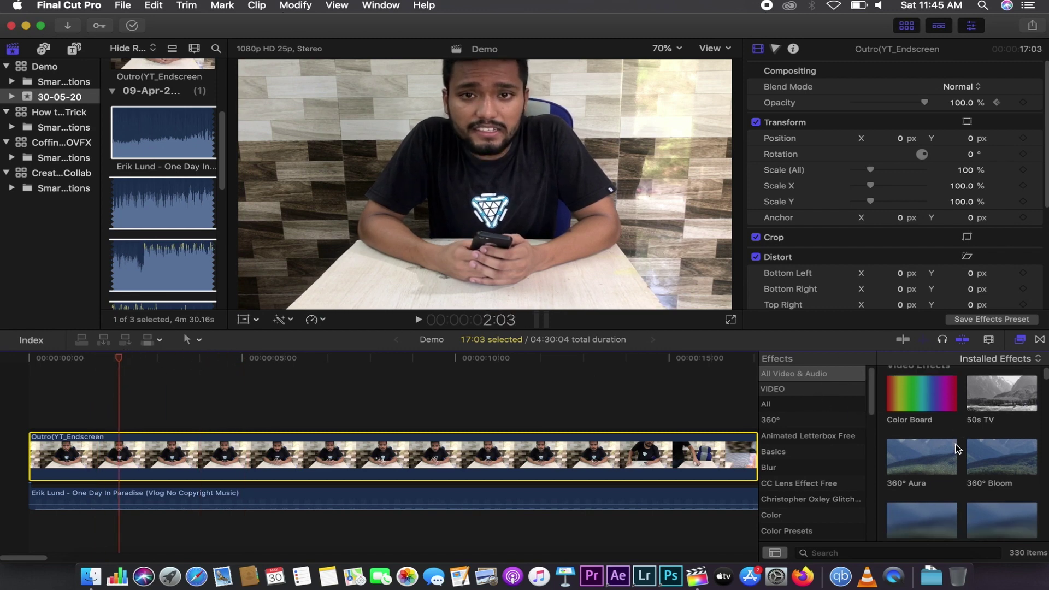
scroll(952, 432, up, 5)
drag(931, 418, 396, 456)
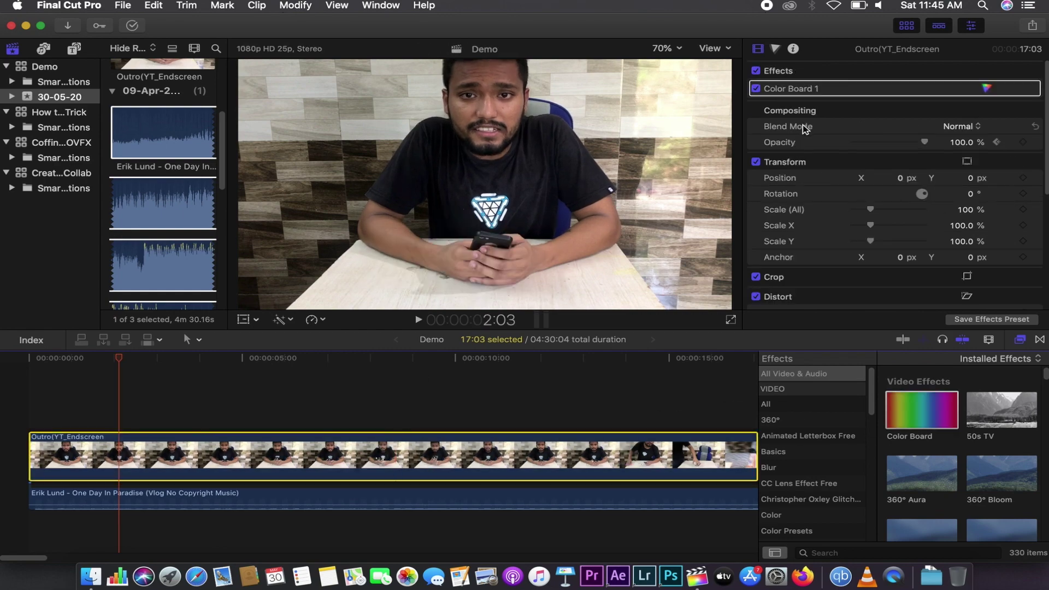
Step: Preview the 50s TV and Brighten effects on the clip, then delete Color Board 1
scroll(861, 112, down, 2)
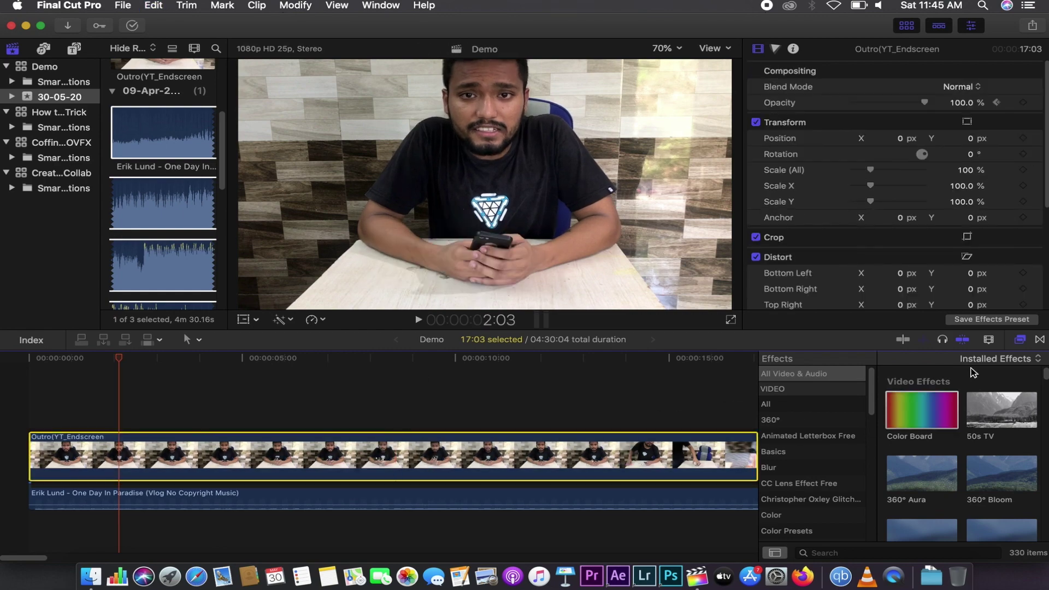
click(1033, 412)
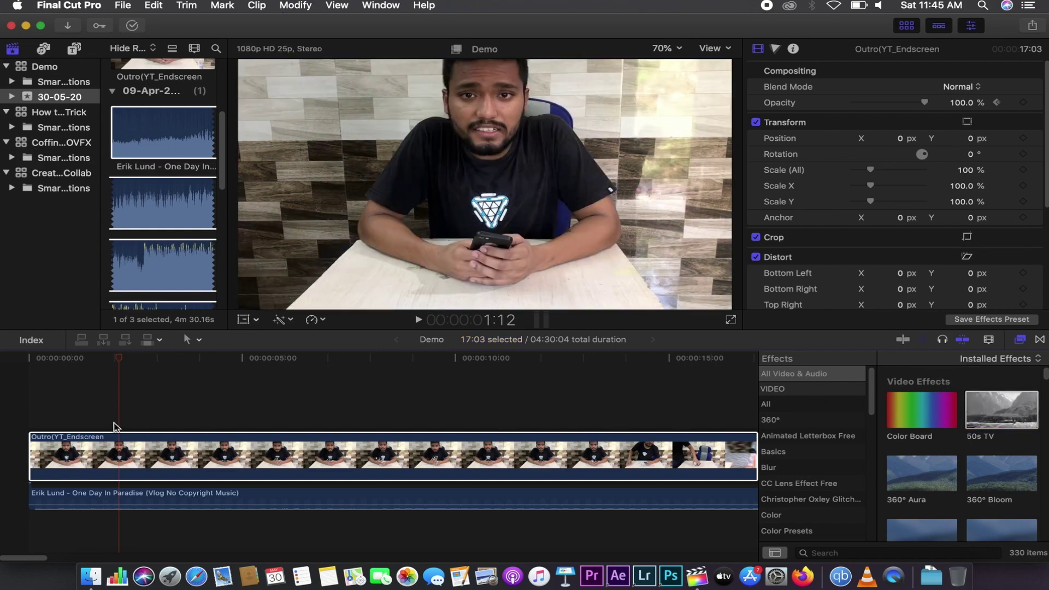
click(141, 462)
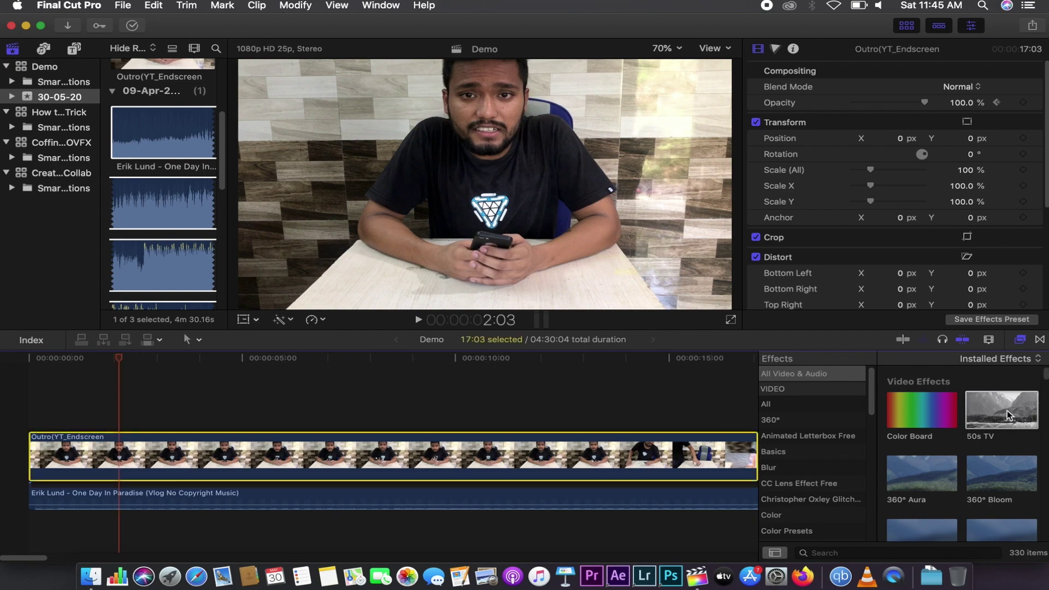
click(984, 416)
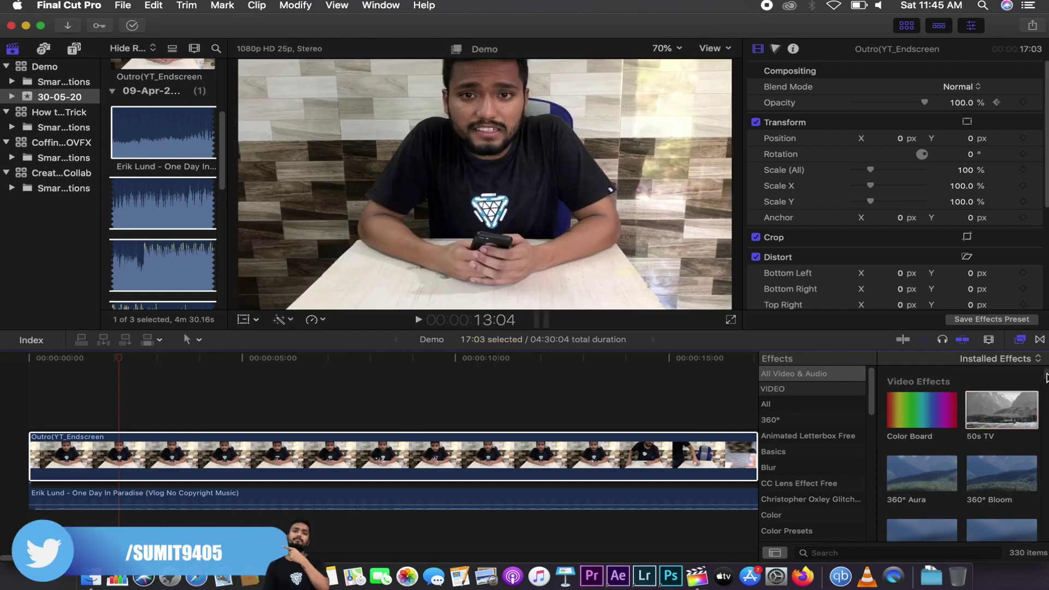
scroll(912, 378, down, 10)
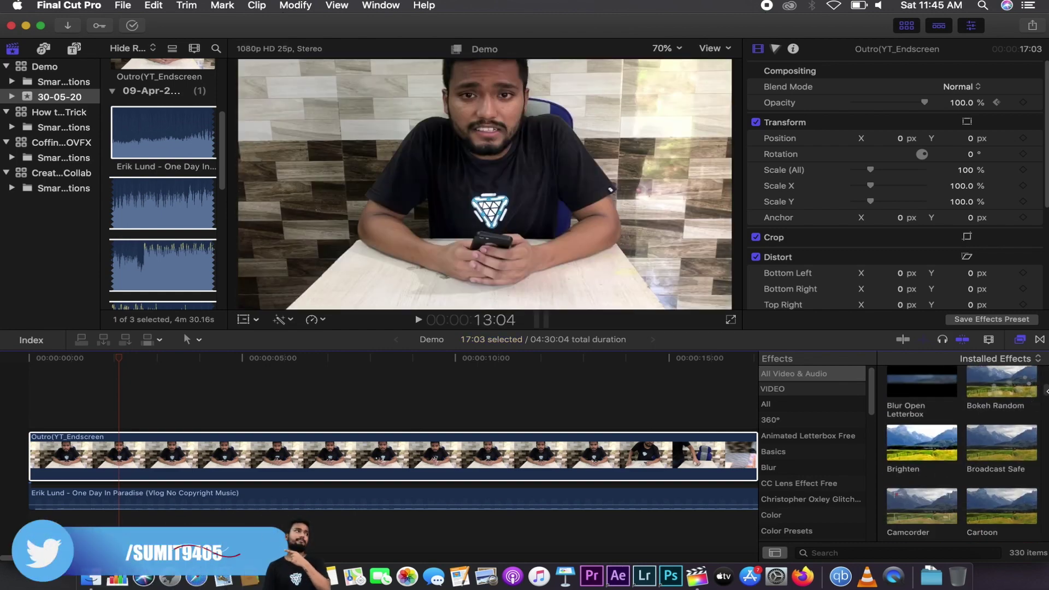
click(913, 437)
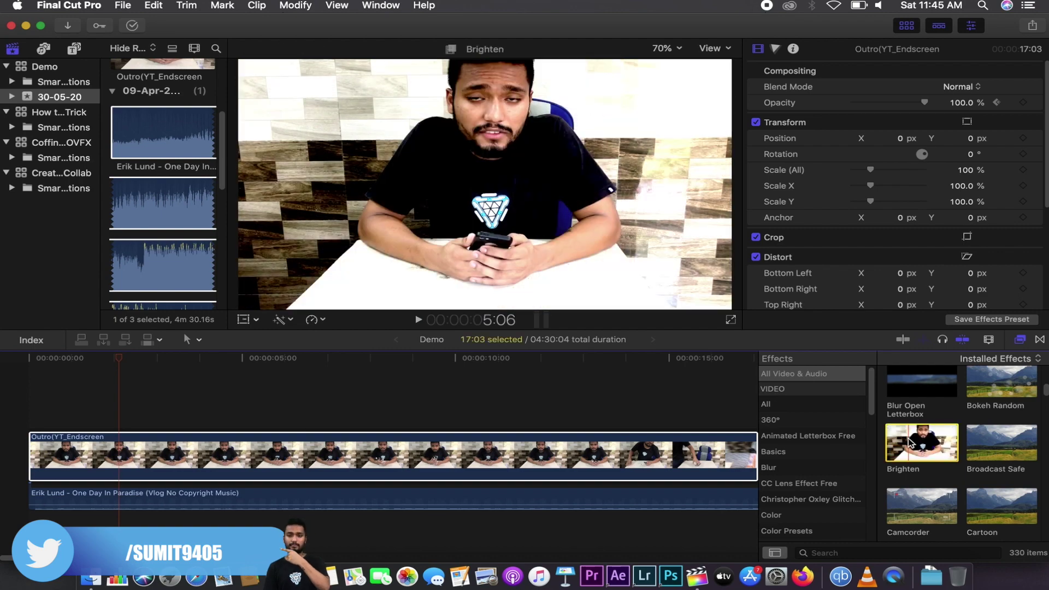
mouse_move(913, 437)
mouse_down()
mouse_move(309, 414)
mouse_move(262, 437)
mouse_up()
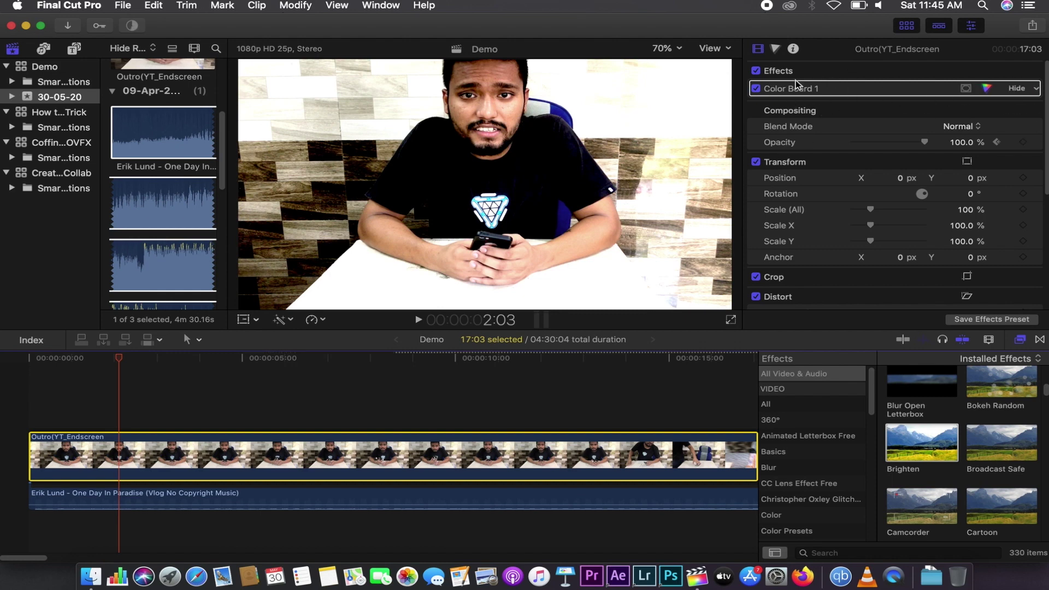
click(840, 93)
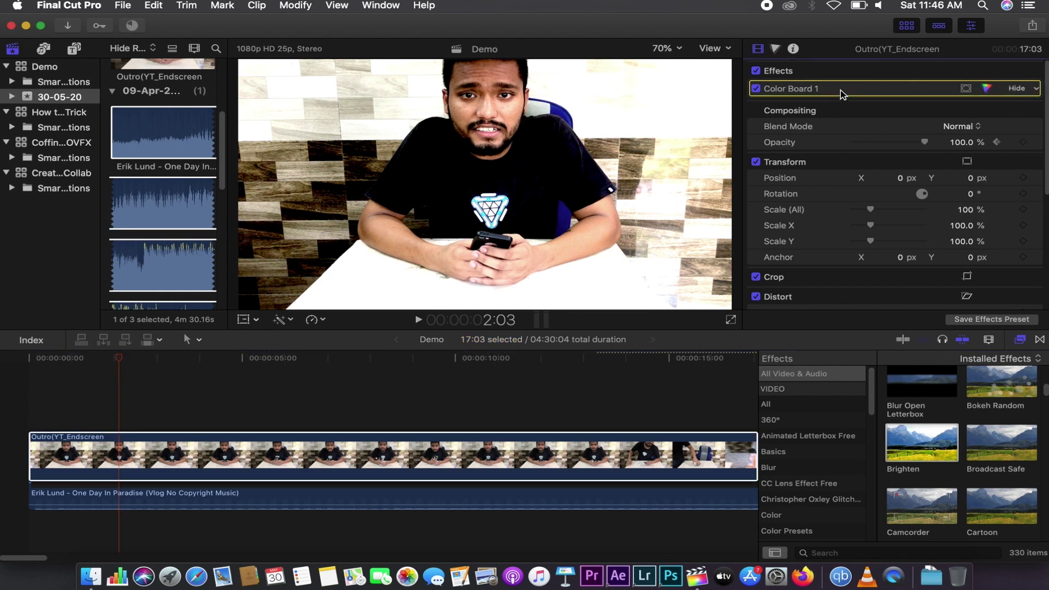
key(Delete)
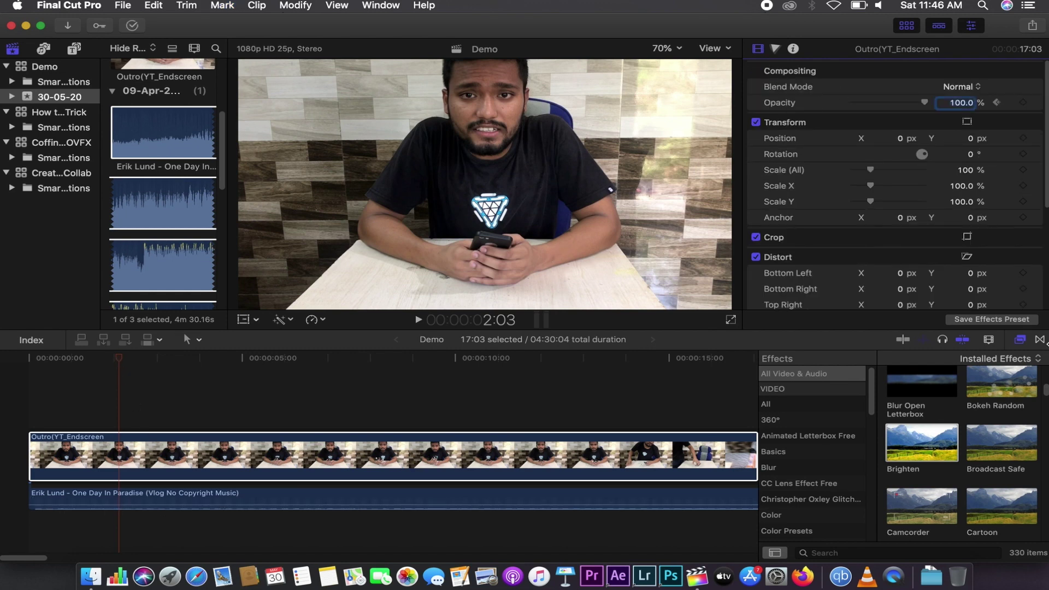
Step: Browse the audio effects and list the Voice category
scroll(803, 501, down, 3)
scroll(808, 495, down, 5)
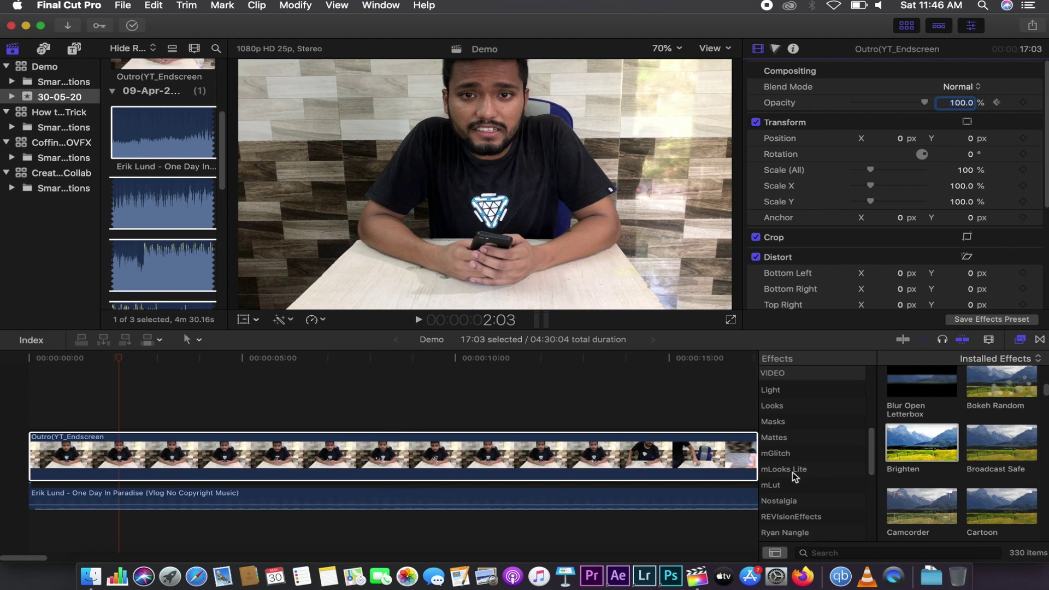
scroll(795, 473, down, 5)
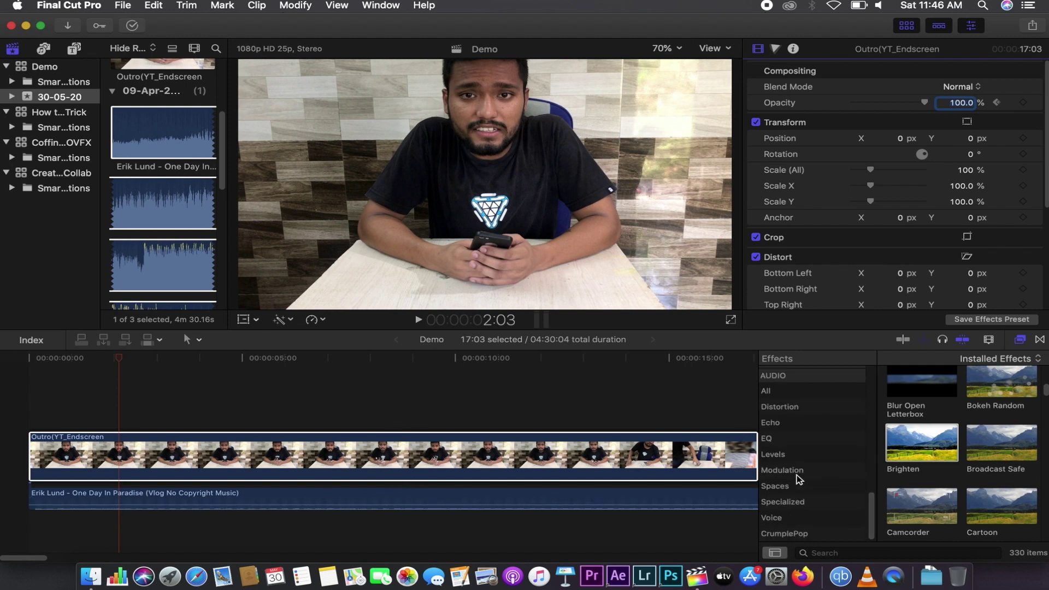
click(771, 518)
scroll(956, 465, up, 5)
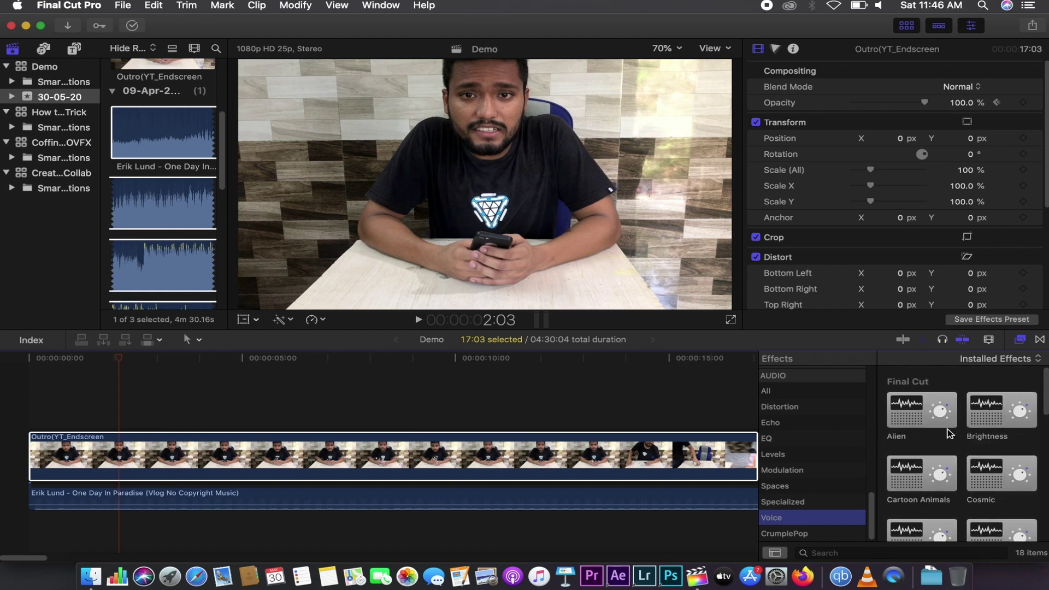
scroll(986, 469, down, 2)
scroll(988, 471, down, 1)
scroll(992, 475, down, 4)
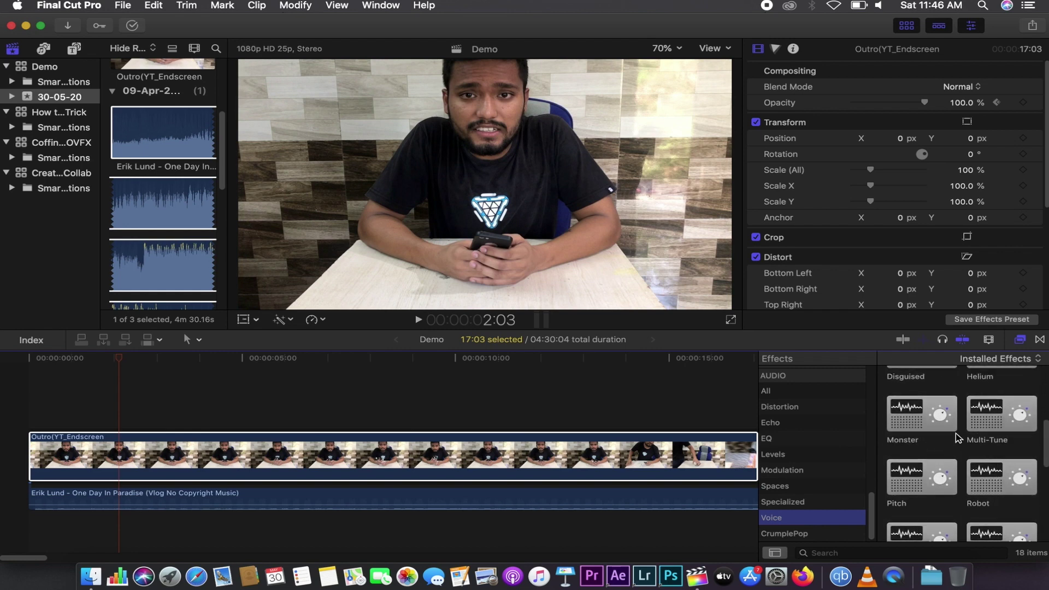
scroll(1016, 470, down, 5)
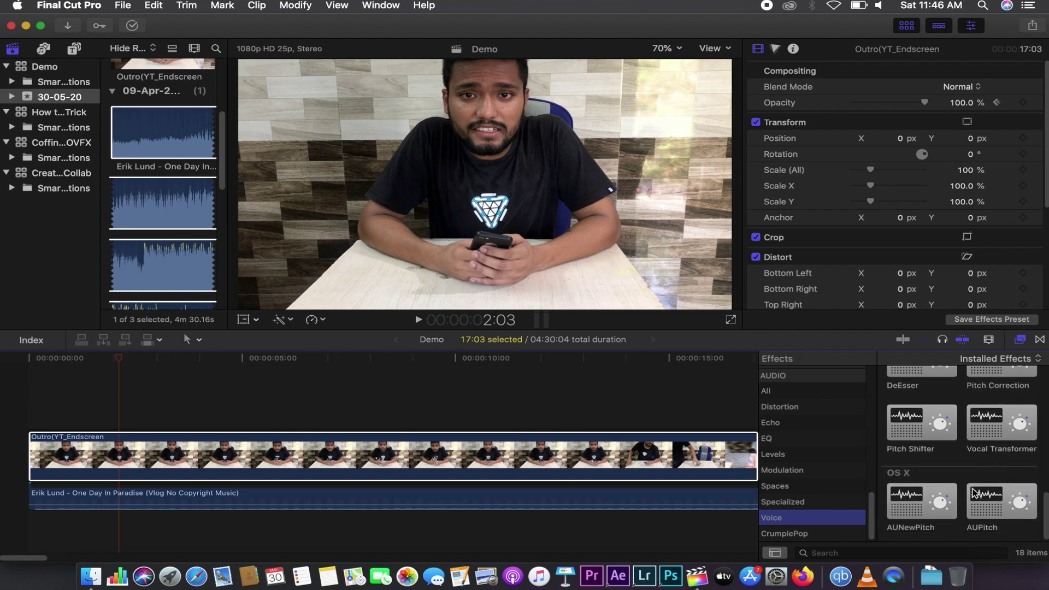
scroll(957, 436, up, 3)
scroll(961, 438, up, 3)
scroll(964, 441, up, 3)
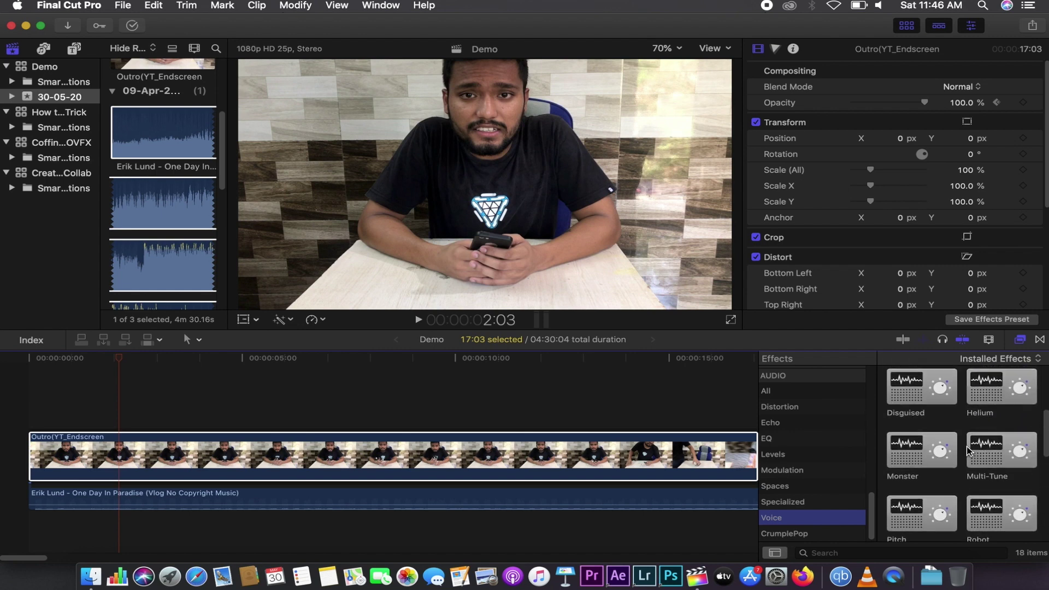
scroll(968, 443, up, 3)
Step: Check the Echo and All audio effects, scrub the clip start, then show the Transitions browser
click(860, 422)
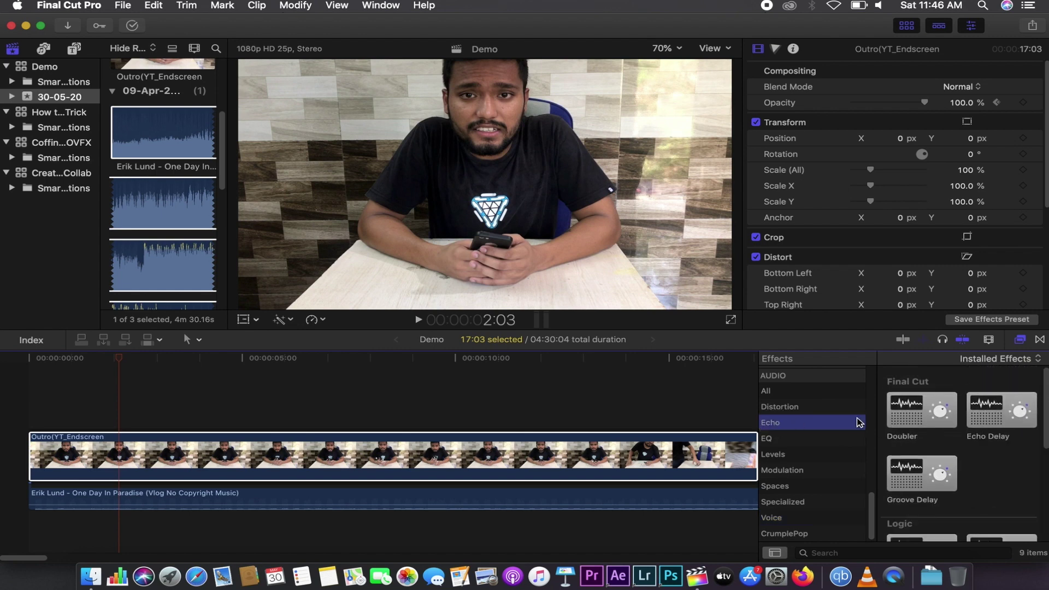
click(782, 396)
scroll(1027, 398, down, 5)
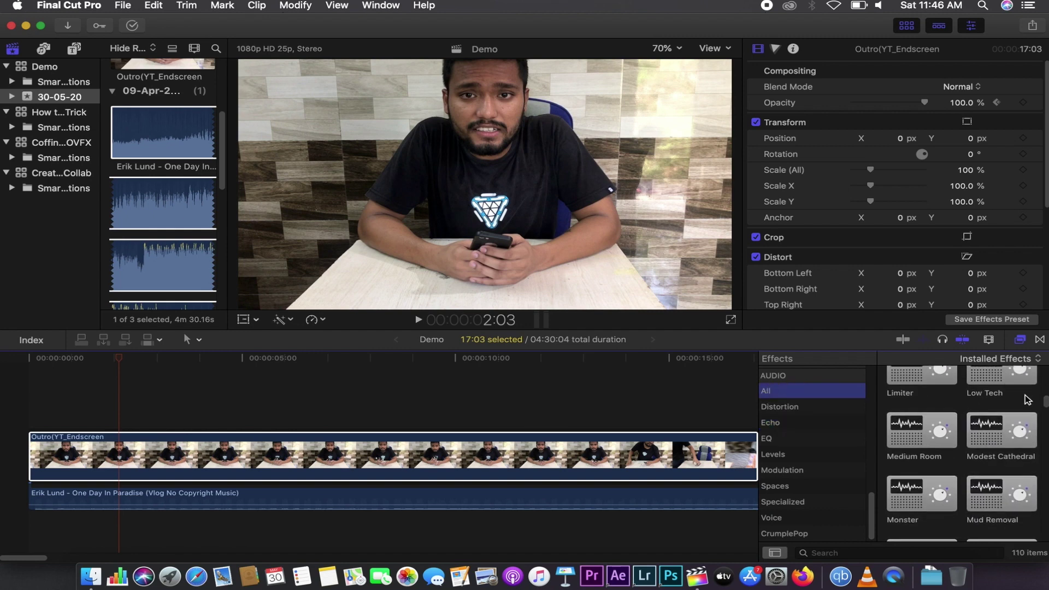
mouse_move(1045, 409)
mouse_down()
mouse_move(1045, 534)
mouse_move(1045, 374)
mouse_up()
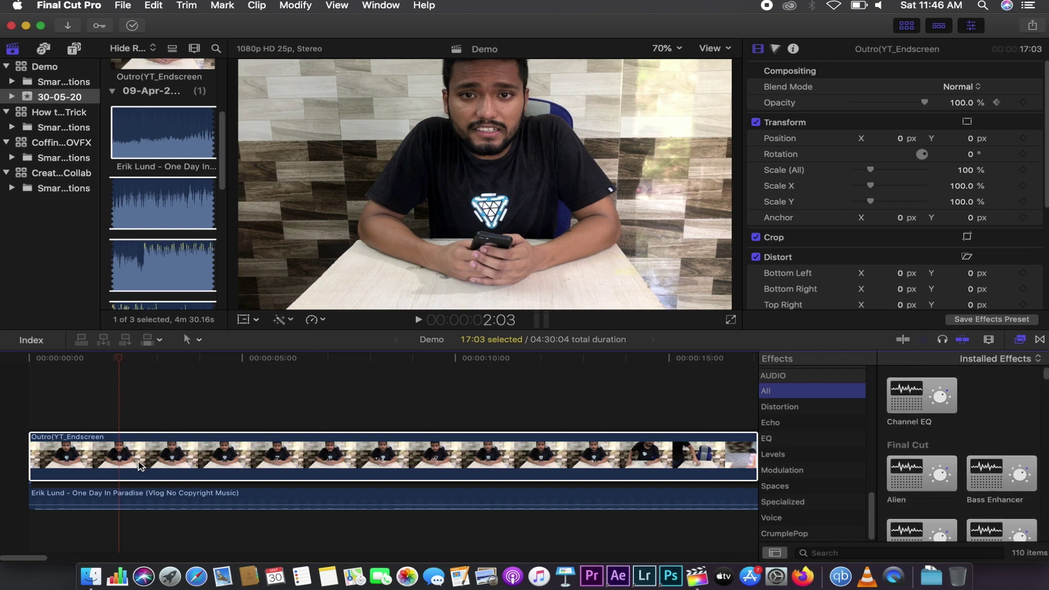
drag(118, 362, 91, 360)
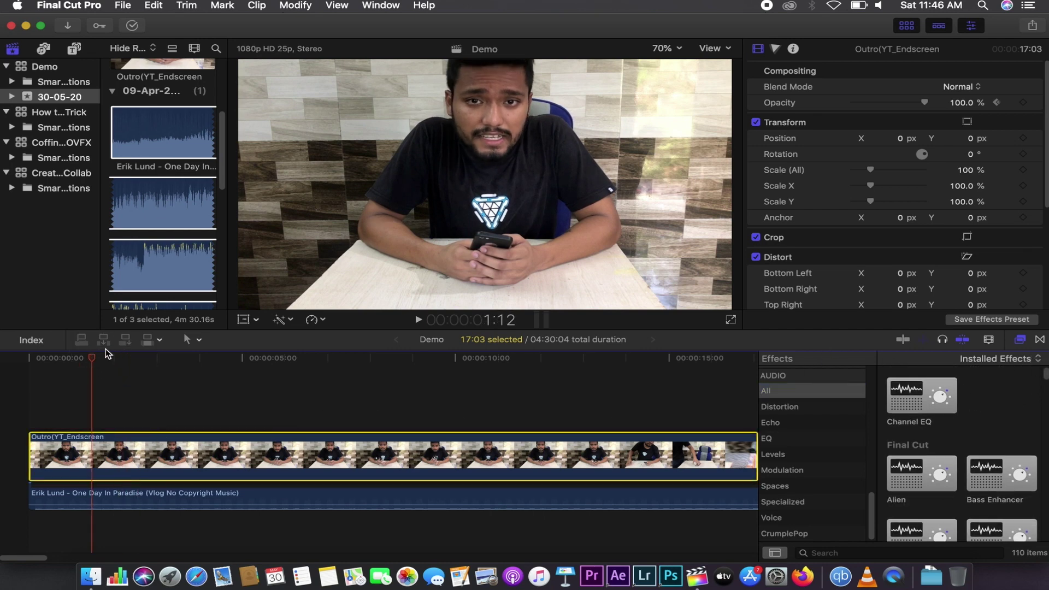
click(1040, 340)
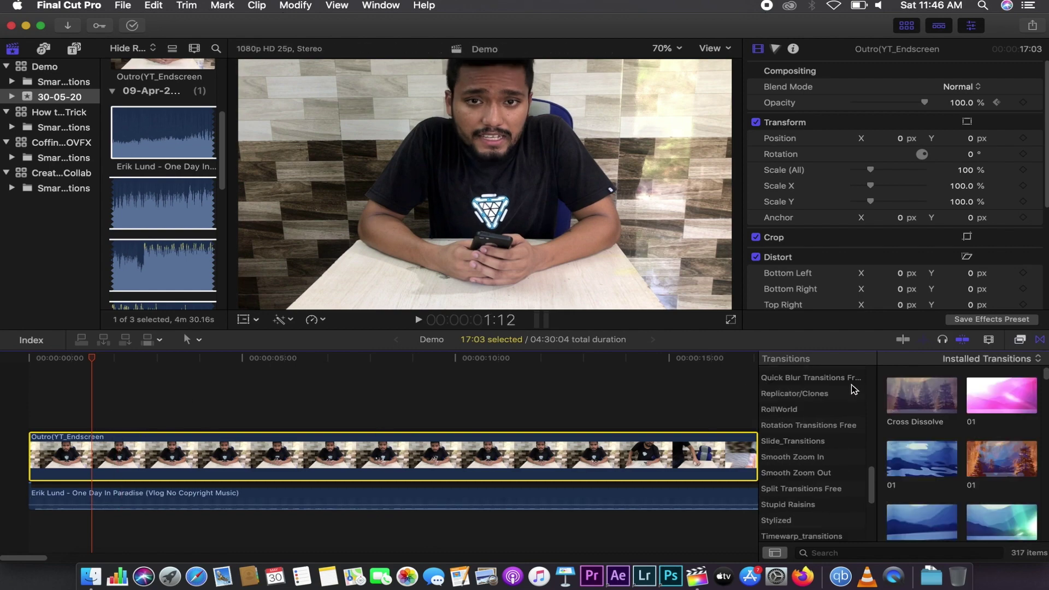
Step: Blade the Outro clip at about the four-second mark with Command+B
click(28, 358)
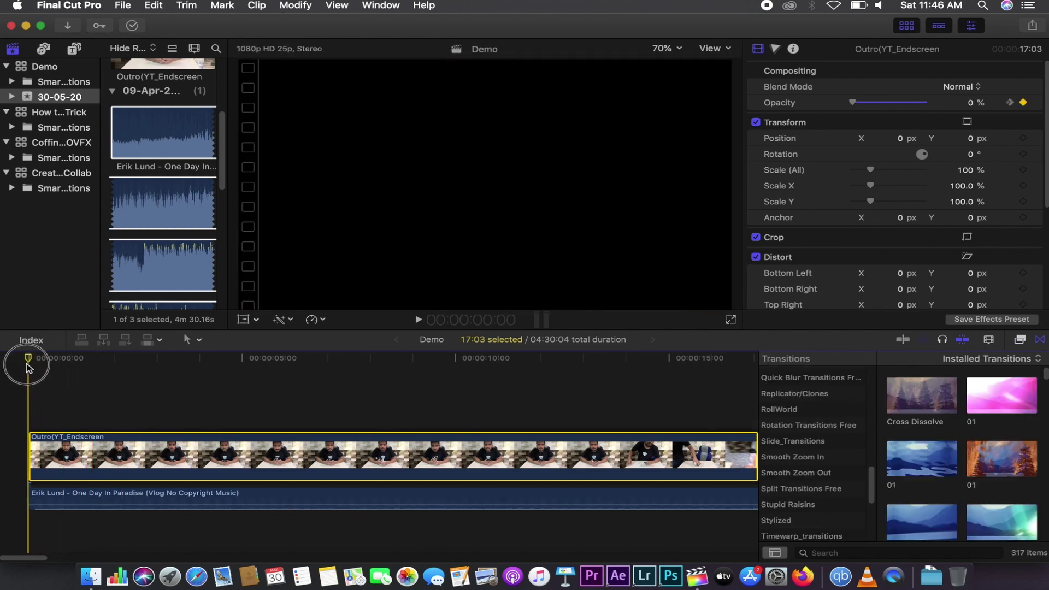
key(space)
drag(93, 358, 213, 359)
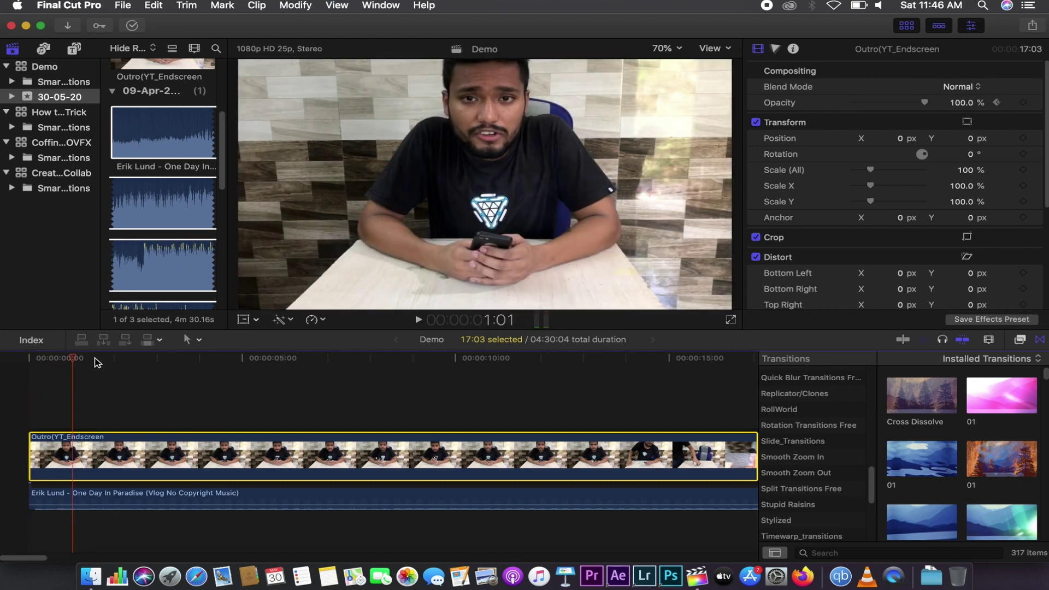
click(208, 440)
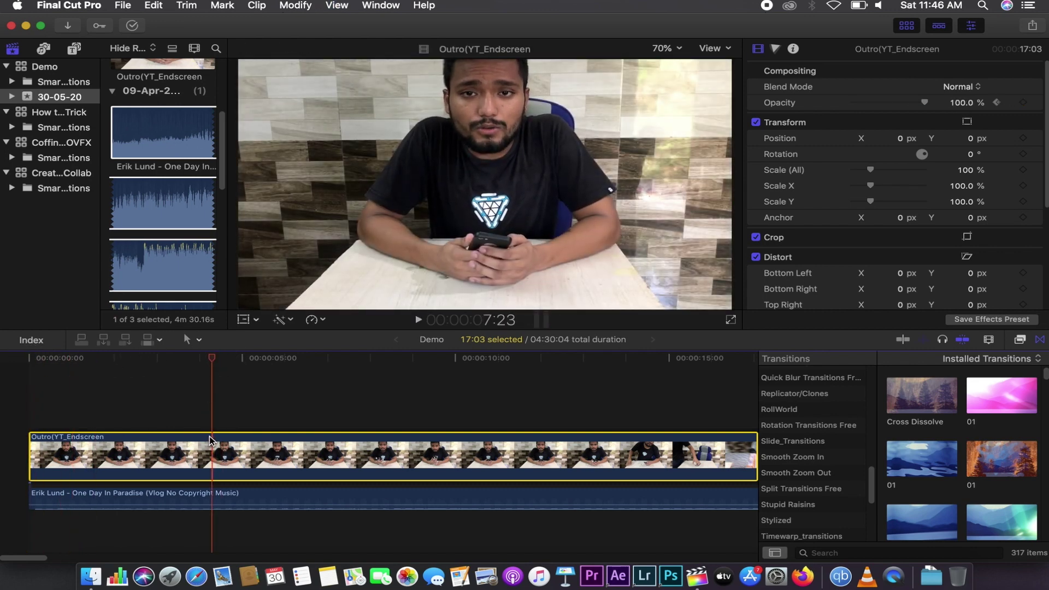
key(super+b)
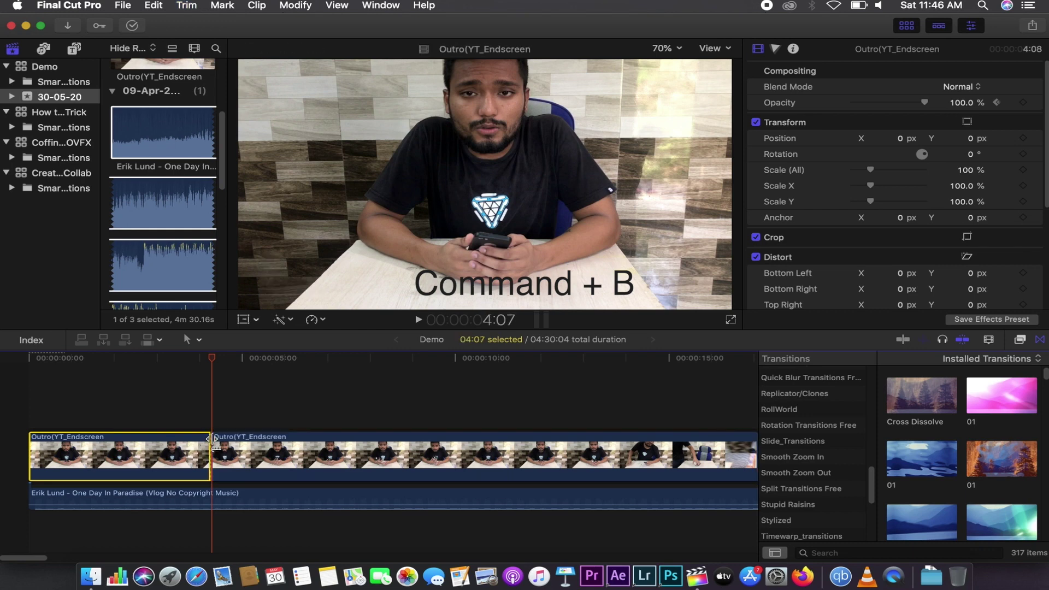
Step: Add a 3D Rectangle transition at the cut and lengthen its left side
mouse_move(211, 356)
mouse_down()
mouse_move(182, 362)
mouse_move(211, 361)
mouse_up()
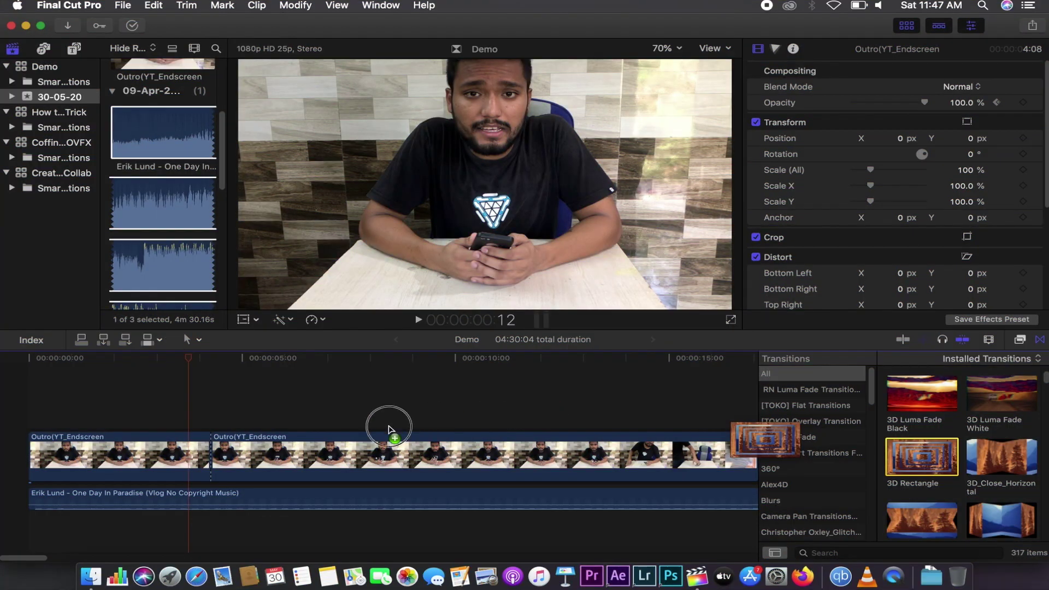
drag(386, 426, 210, 456)
drag(180, 357, 180, 367)
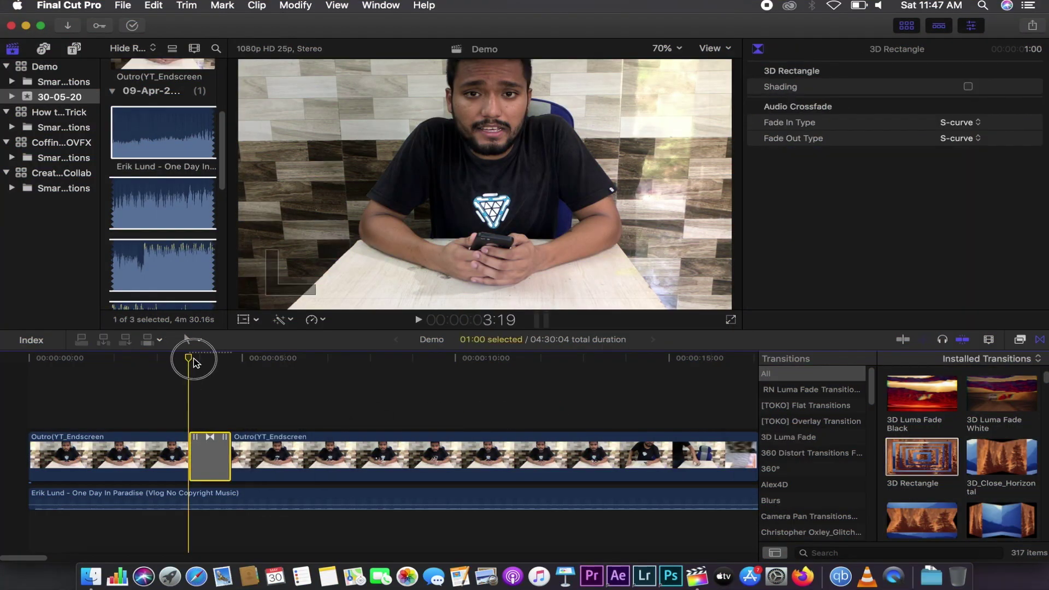
key(space)
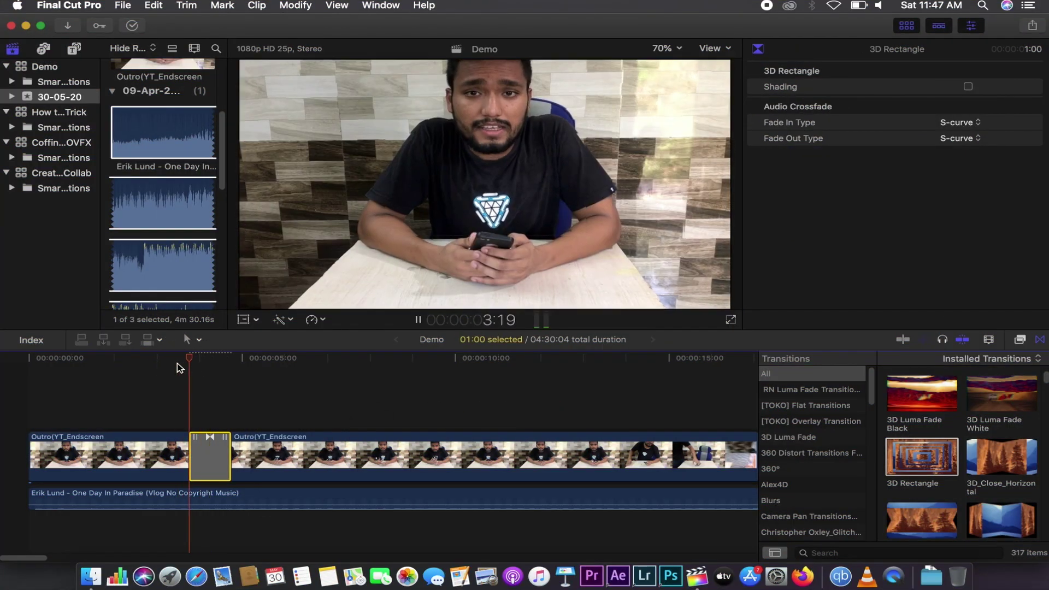
drag(187, 363, 212, 360)
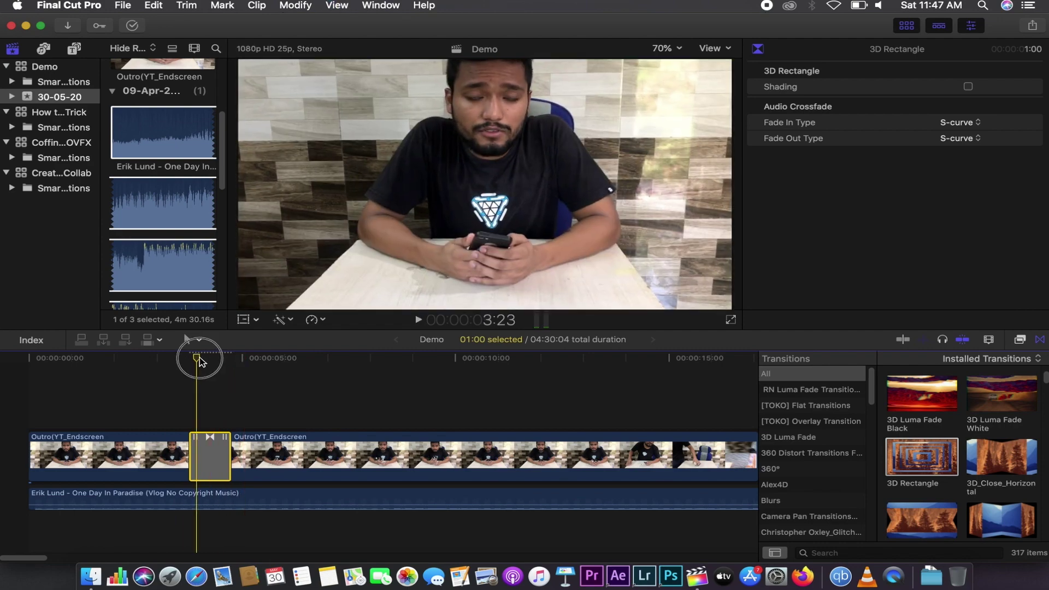
click(196, 452)
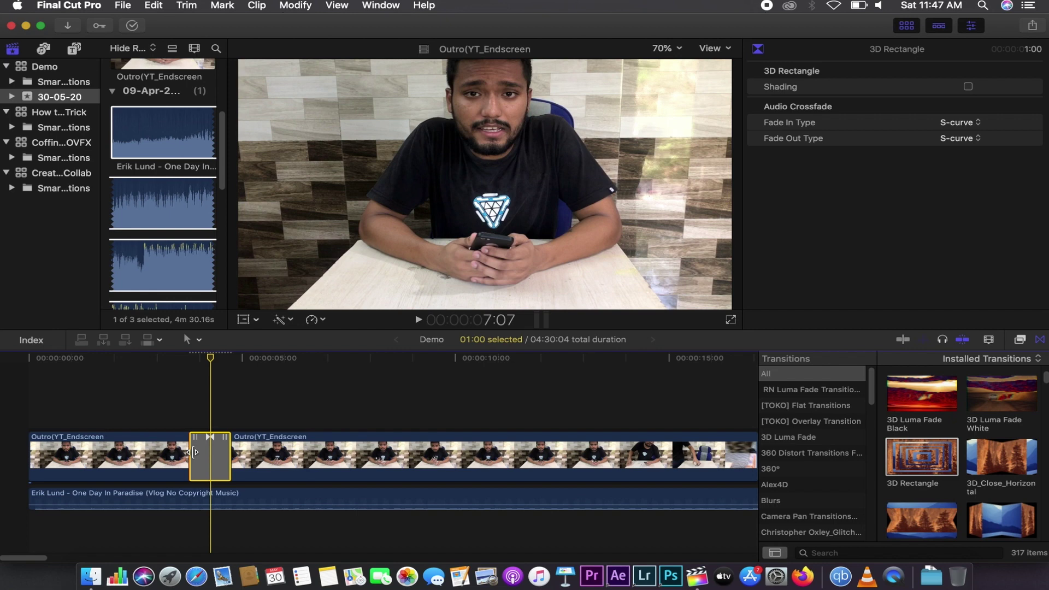
drag(195, 452, 152, 455)
Step: Play through the lengthened transition, then delete it from the cut
click(152, 359)
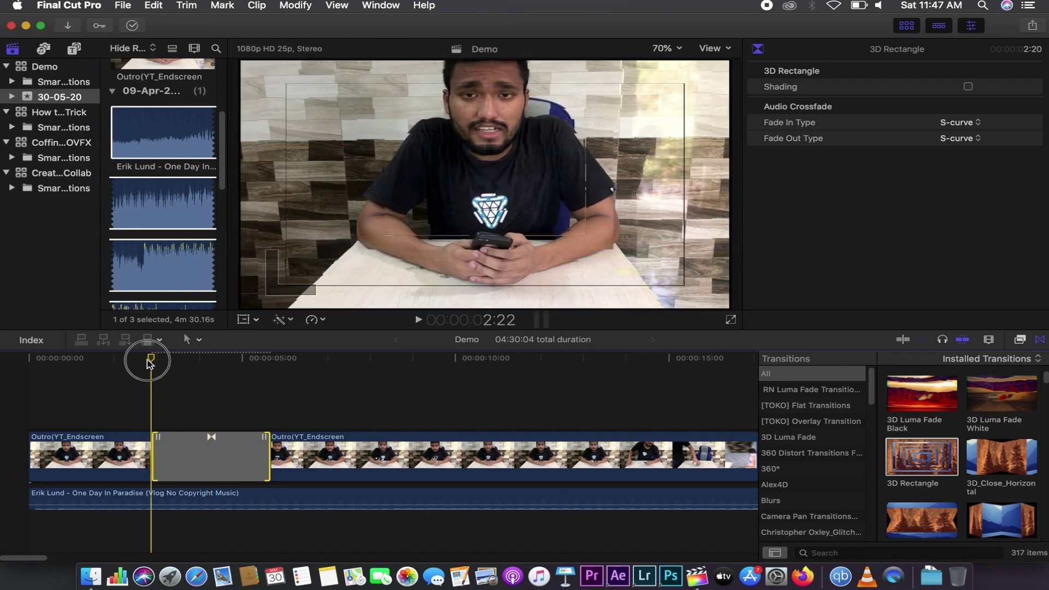
key(space)
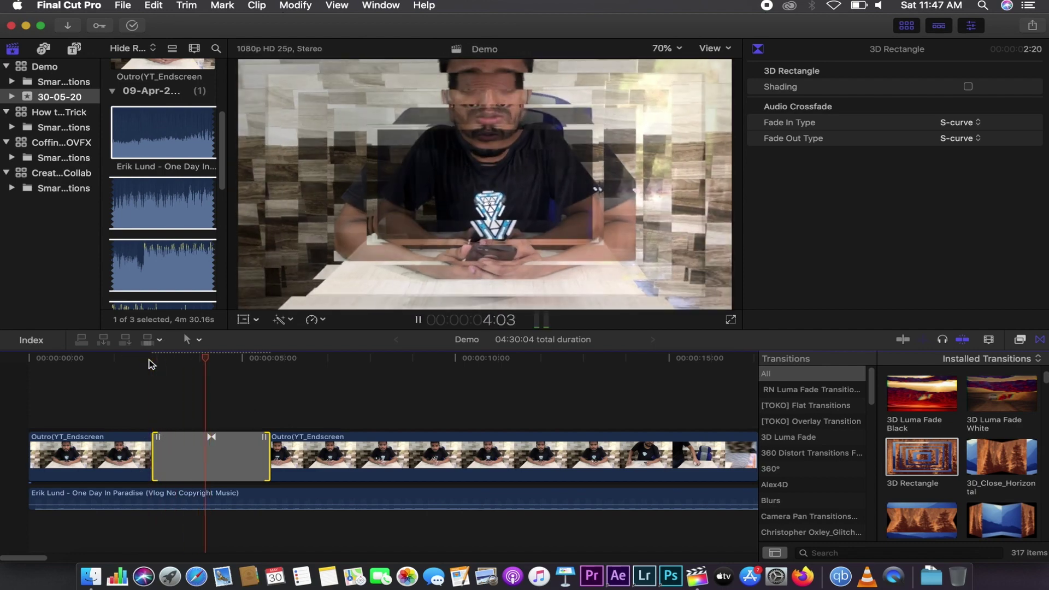
key(space)
click(232, 457)
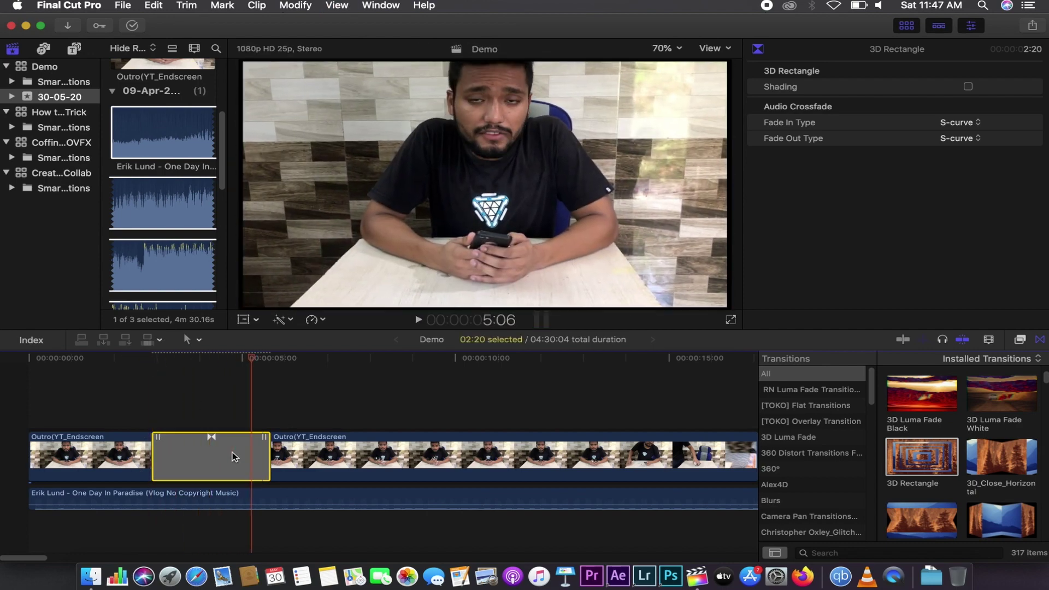
key(Delete)
click(155, 454)
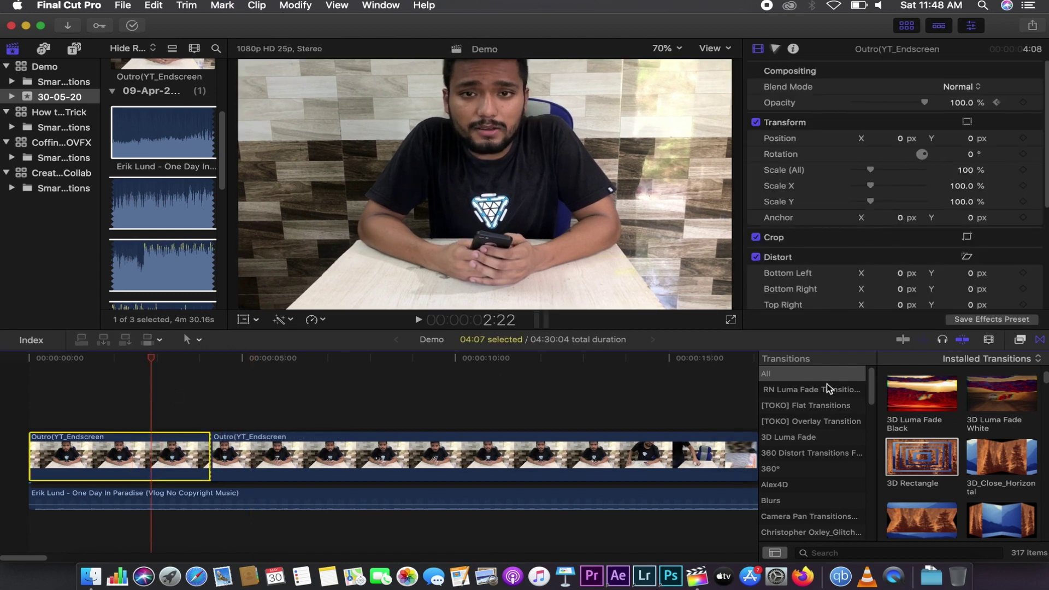
Step: Apply the Color effects Broadcast Safe and Black & White to the first Outro piece
click(1020, 339)
click(841, 425)
mouse_move(907, 415)
mouse_down()
mouse_move(624, 402)
mouse_move(929, 409)
mouse_up()
scroll(907, 423, up, 2)
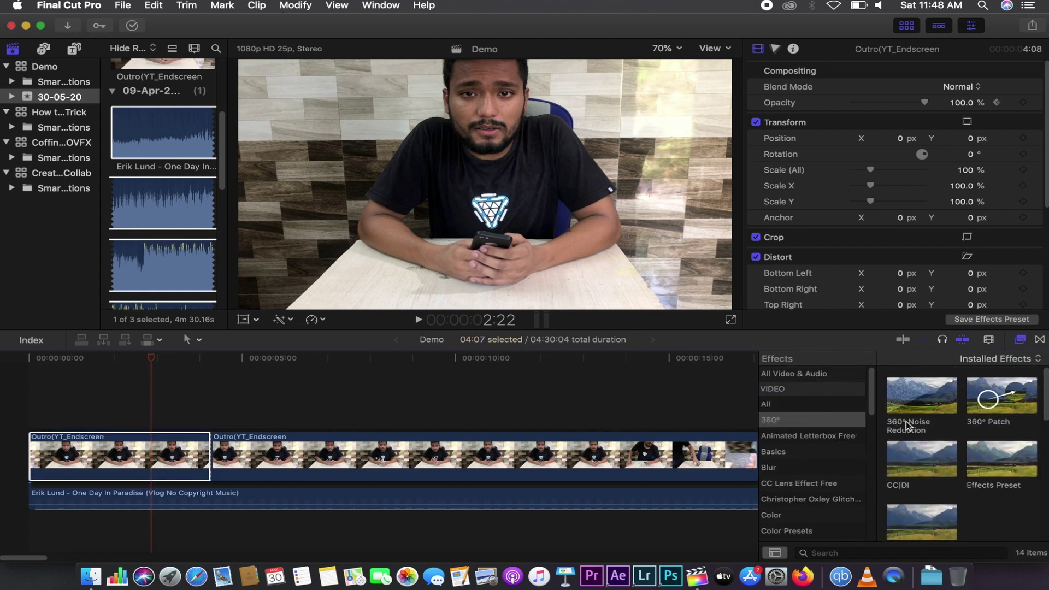
click(822, 440)
click(780, 514)
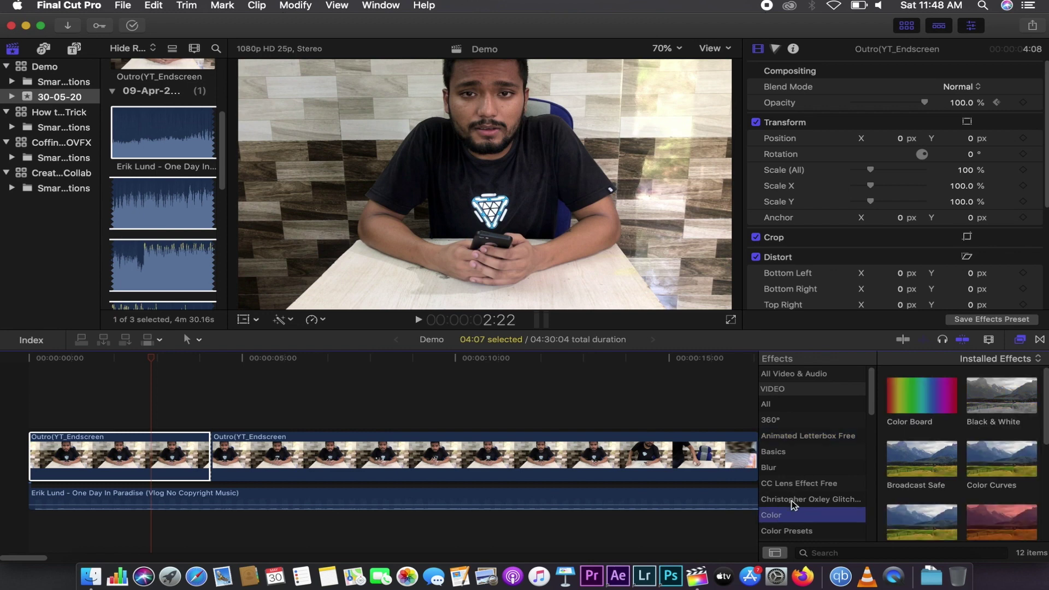
drag(922, 459, 202, 436)
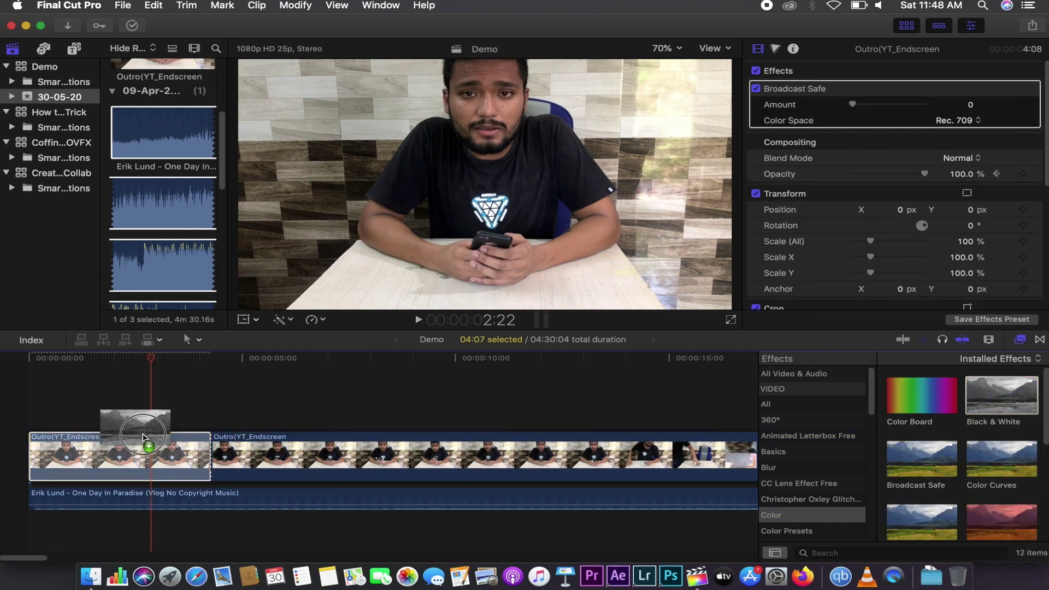
drag(1008, 404, 146, 440)
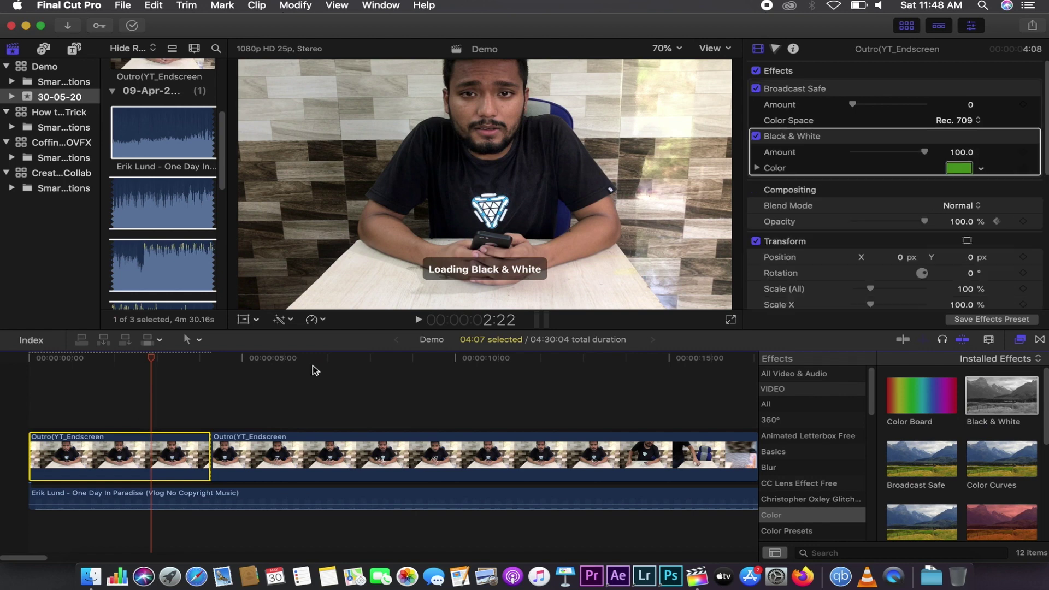
Step: Scrub to compare the black-and-white first piece with the colour second piece
click(165, 359)
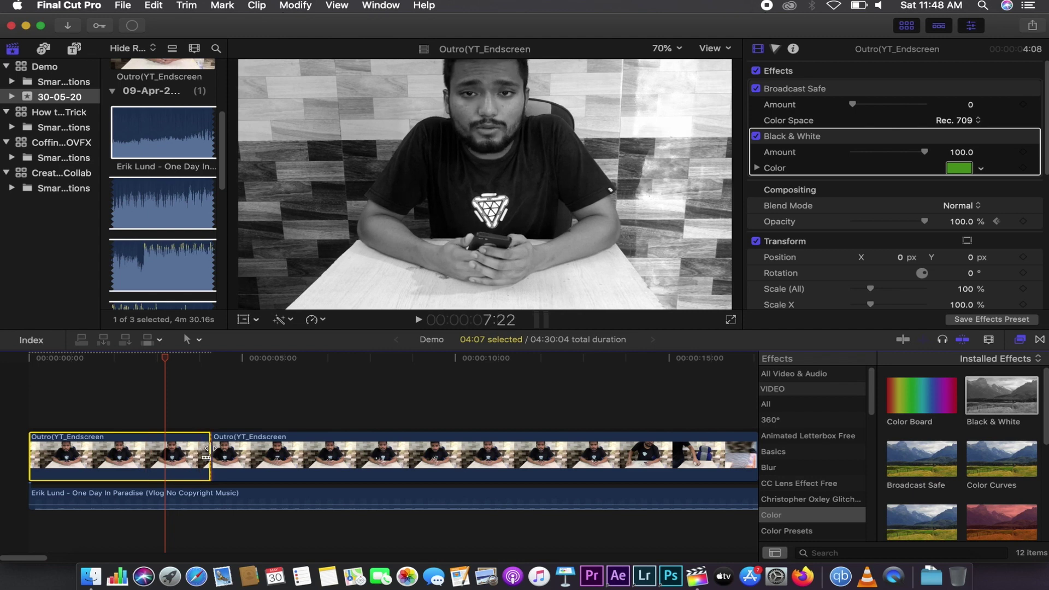
drag(164, 358, 271, 363)
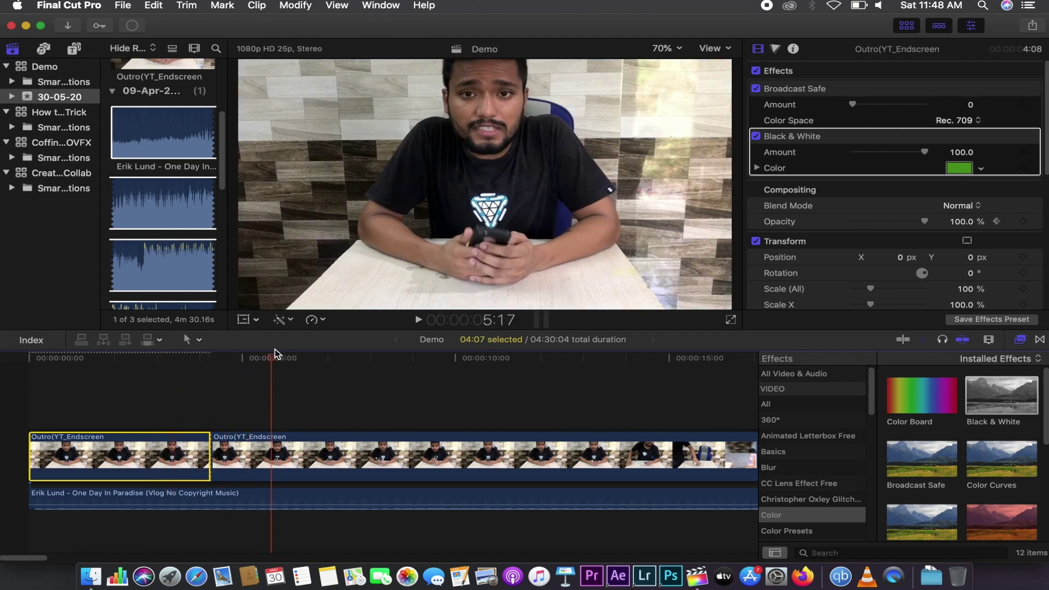
drag(272, 361, 144, 358)
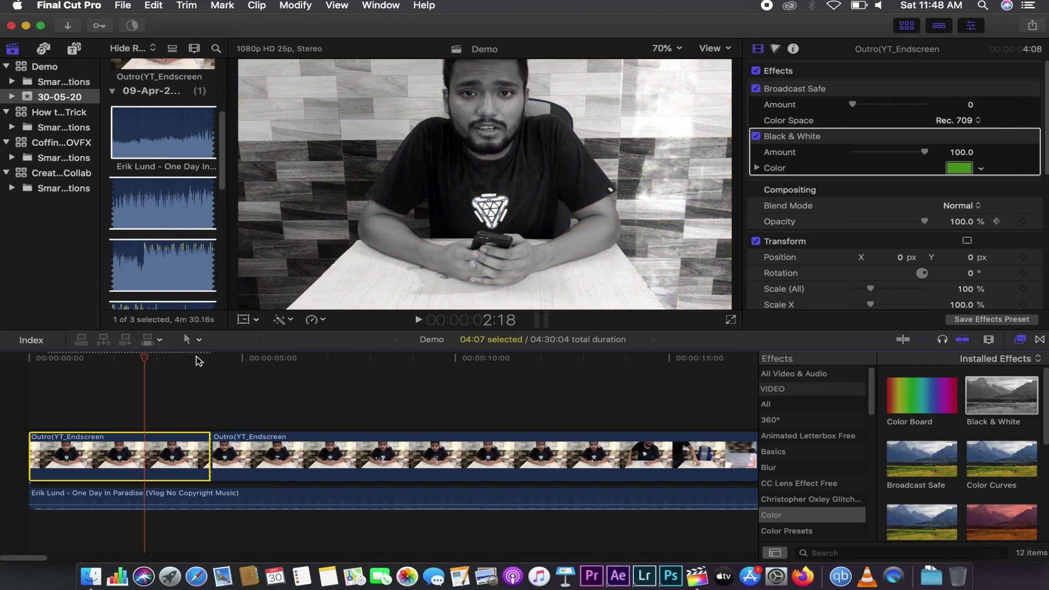
mouse_move(198, 361)
mouse_down()
mouse_move(543, 382)
mouse_move(171, 358)
mouse_up()
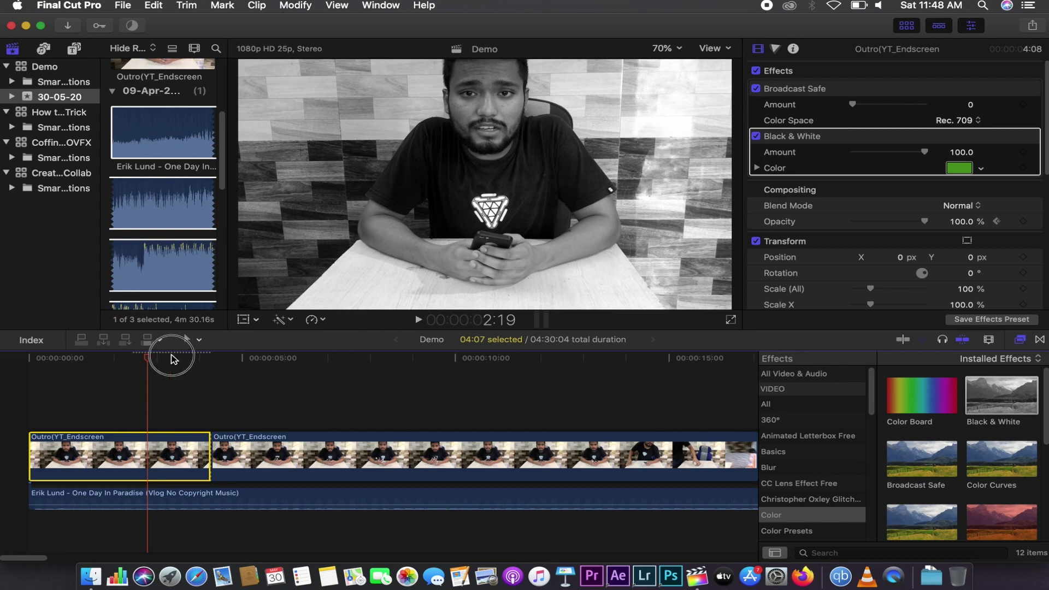
drag(171, 358, 185, 356)
click(141, 401)
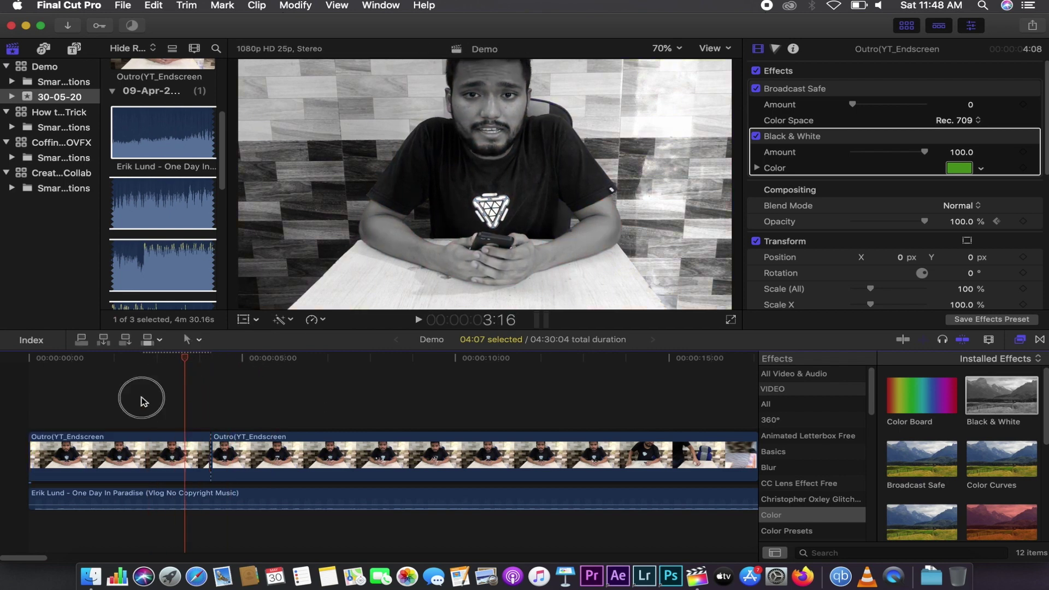
click(157, 437)
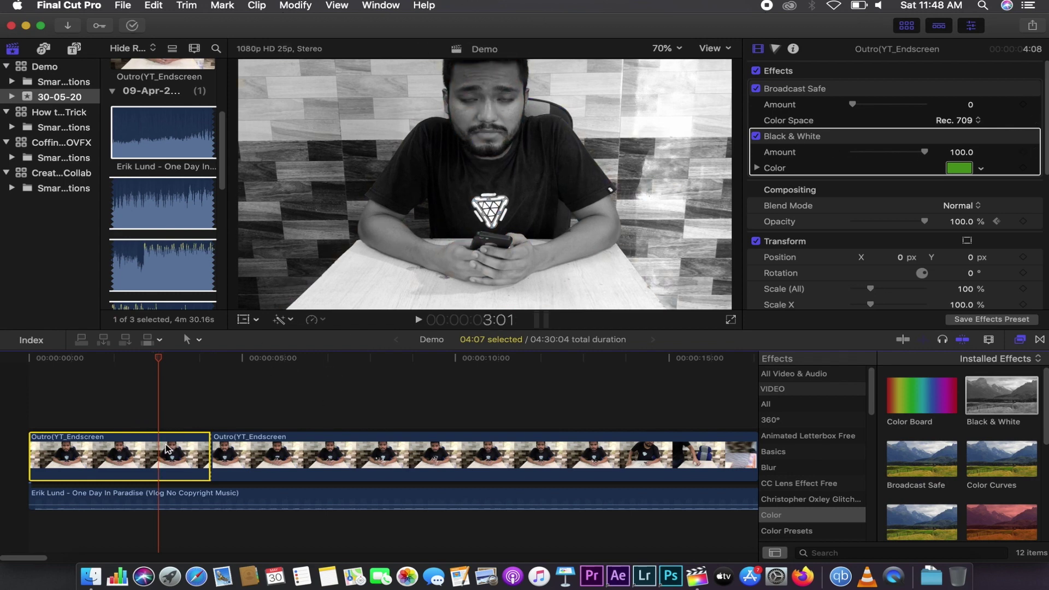
Step: Copy the first Outro clip and select the second clip as the paste target
key(super+c)
click(129, 5)
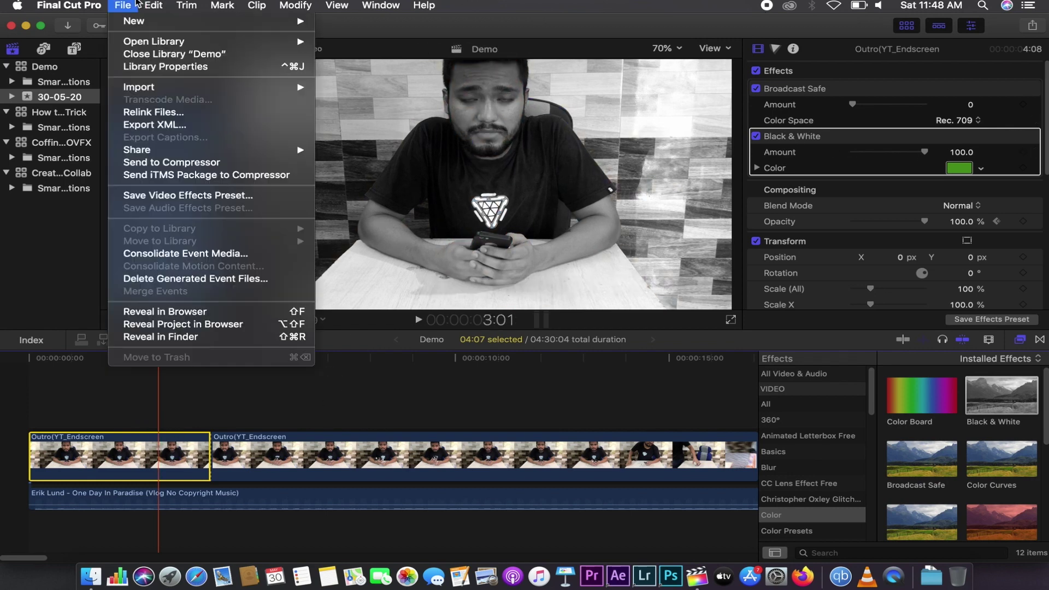
mouse_move(153, 5)
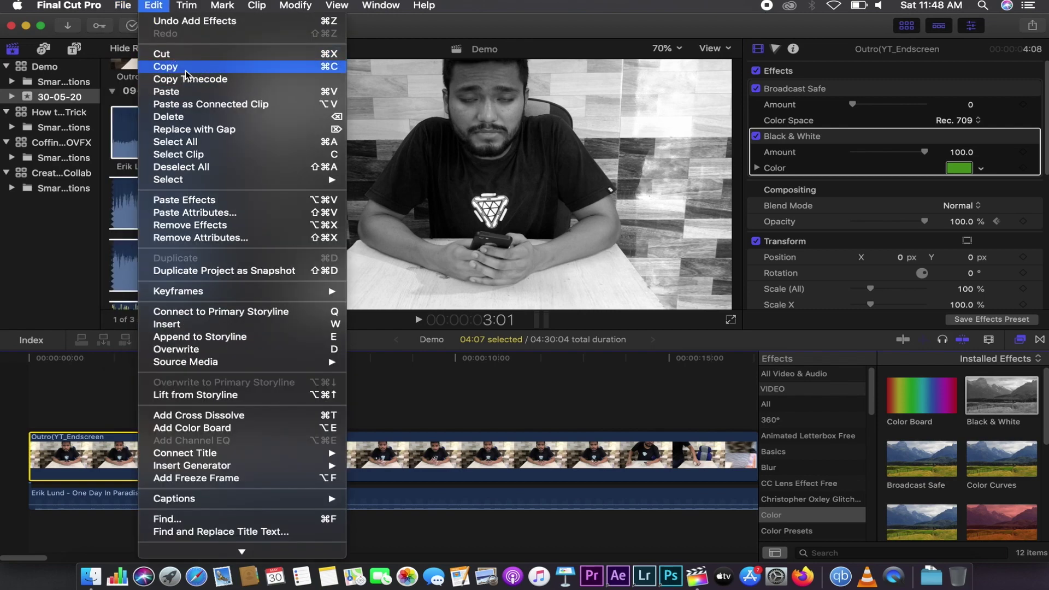
click(166, 66)
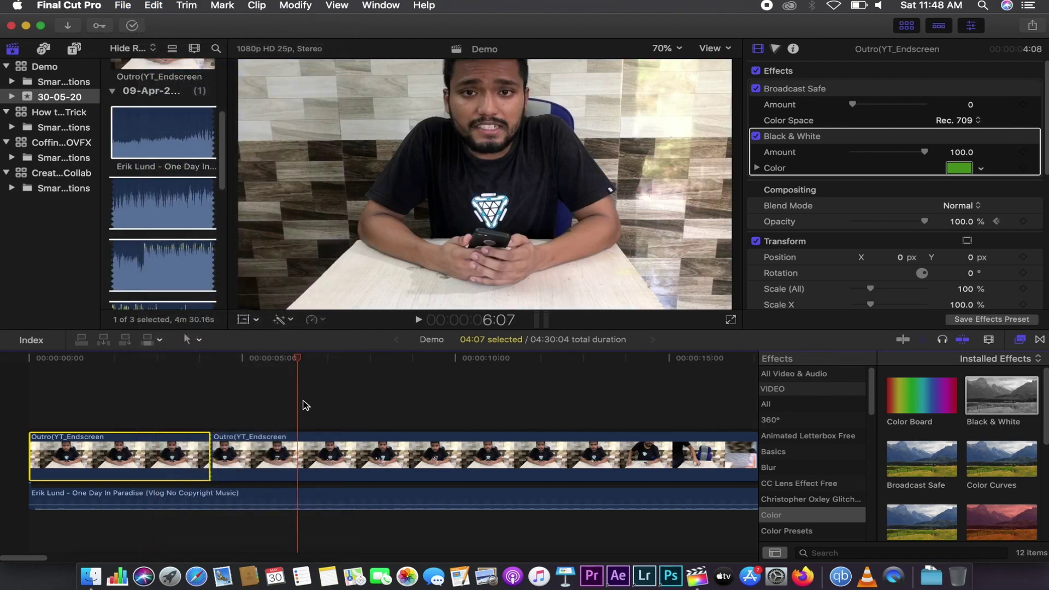
click(301, 461)
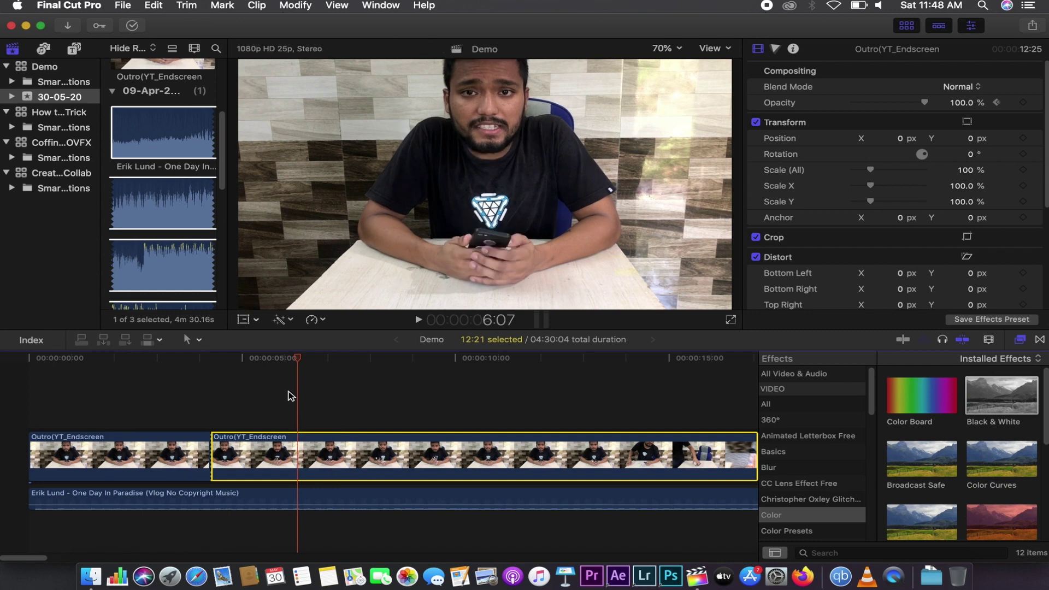
right_click(297, 469)
click(293, 471)
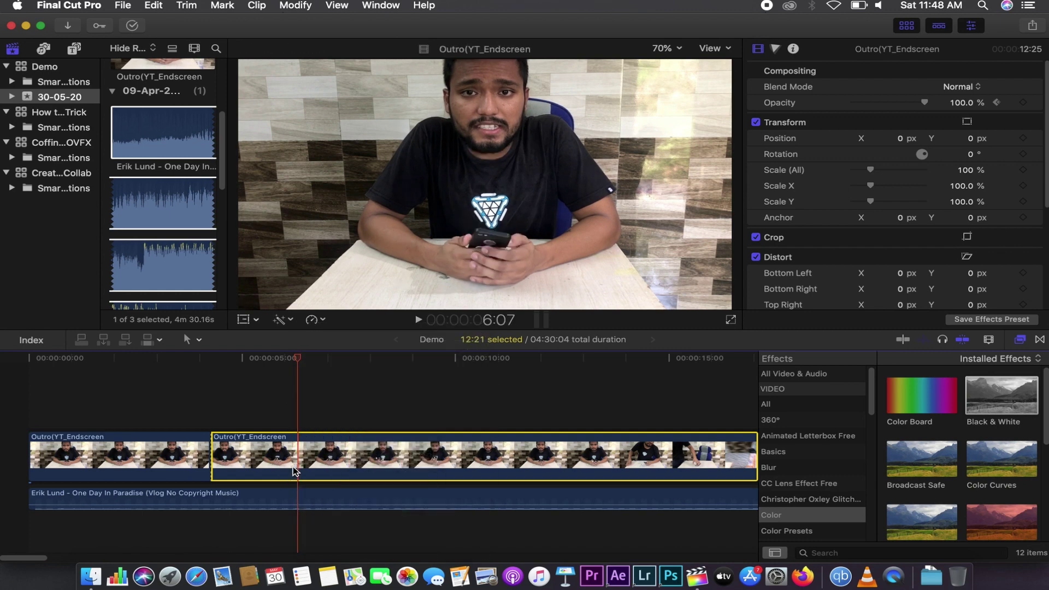
key(super+shift+v)
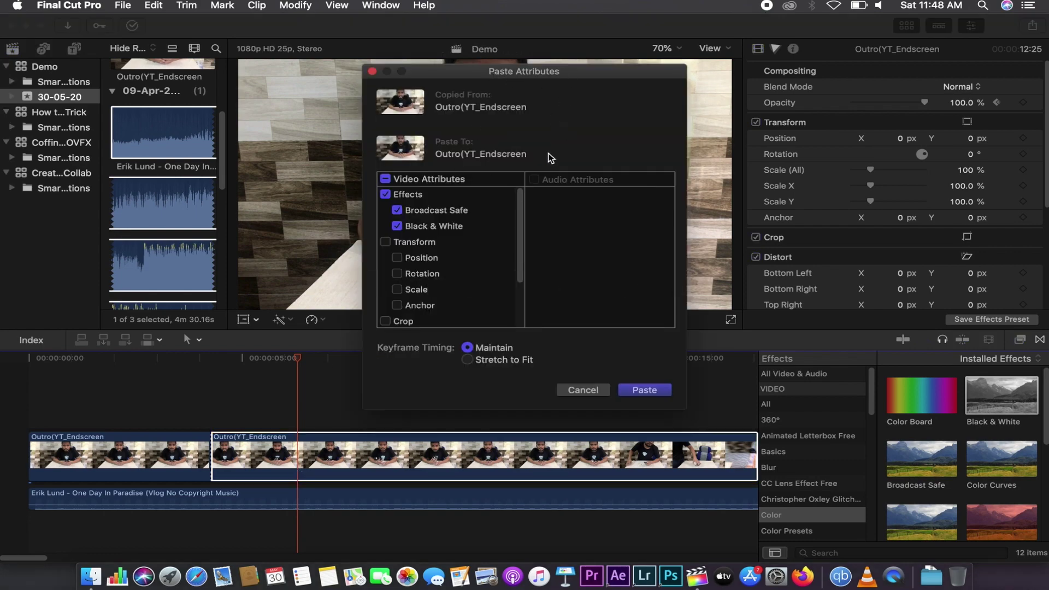
click(566, 389)
Step: Paste the Effects and Compositing attributes onto the second clip via Edit > Paste Attributes
click(153, 5)
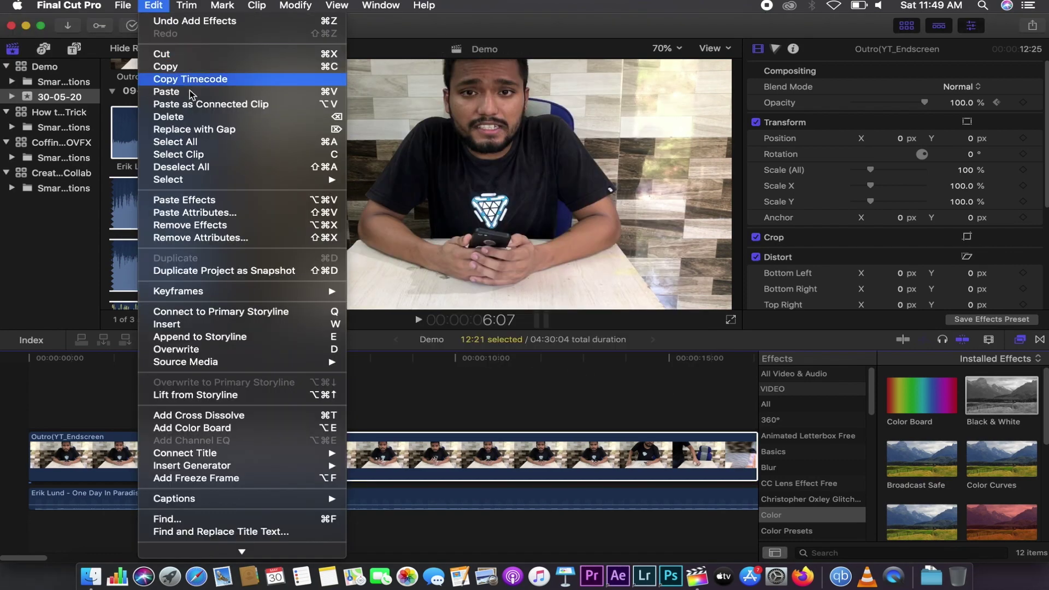
click(208, 213)
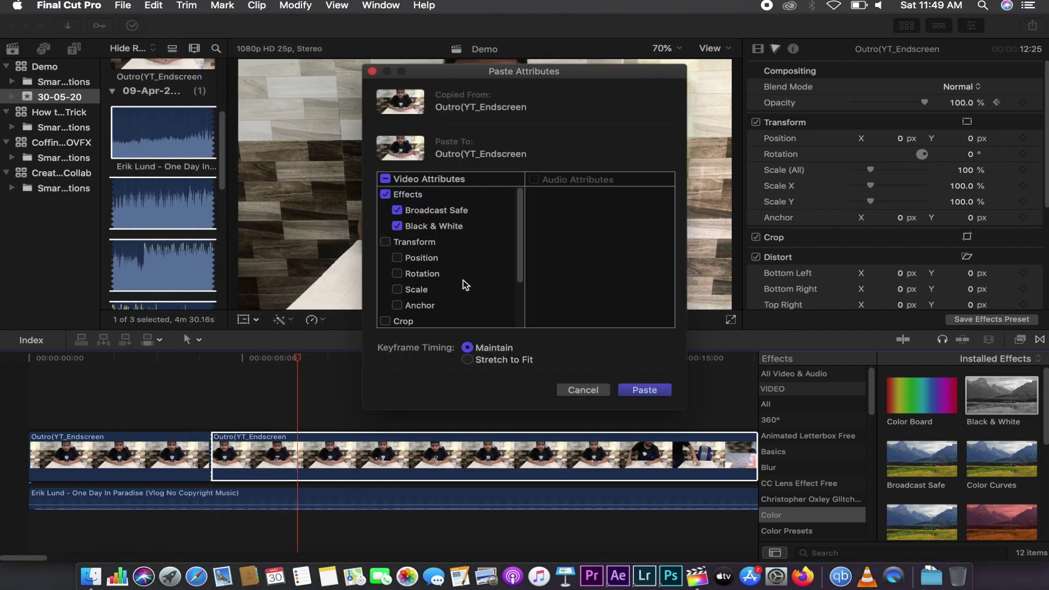
scroll(431, 261, down, 3)
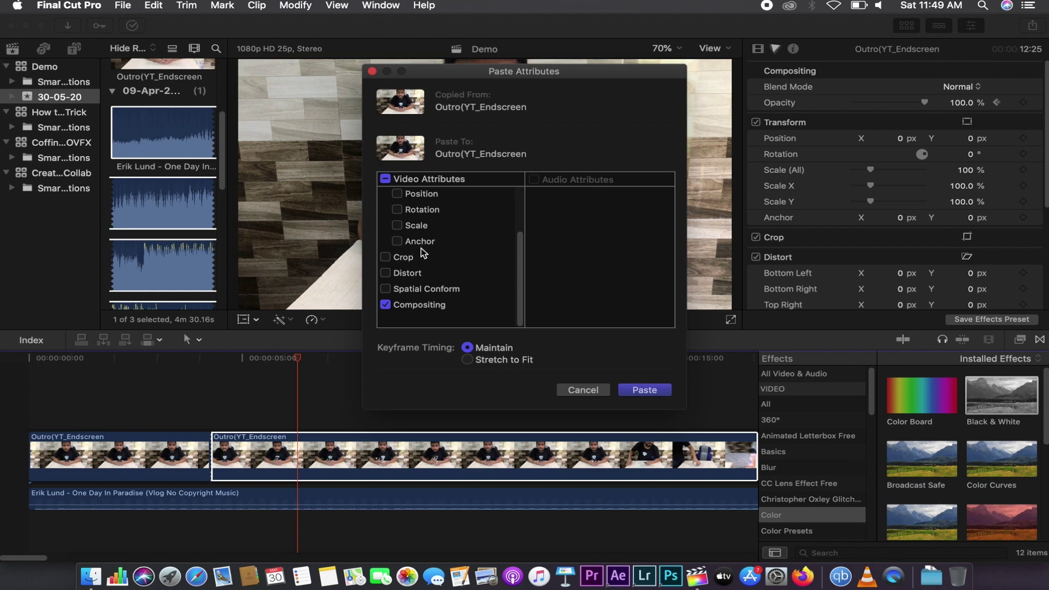
scroll(421, 252, up, 4)
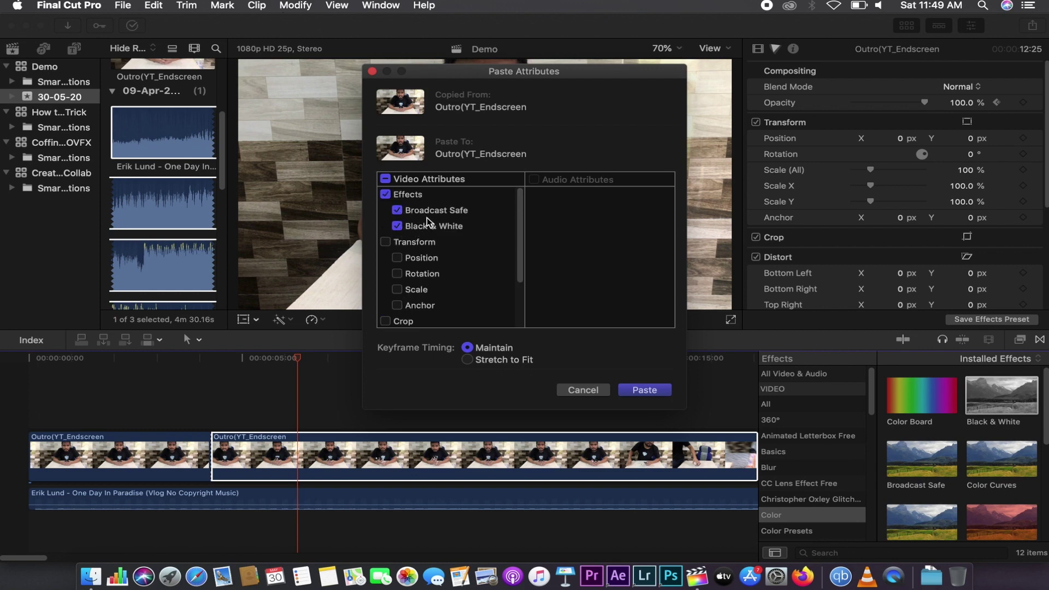
scroll(427, 222, down, 3)
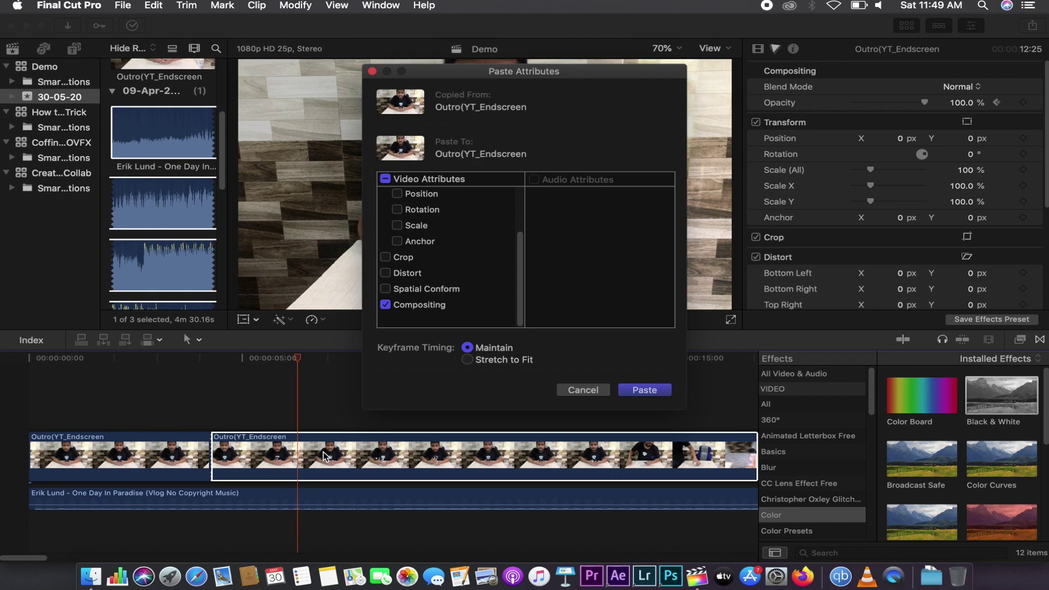
click(643, 391)
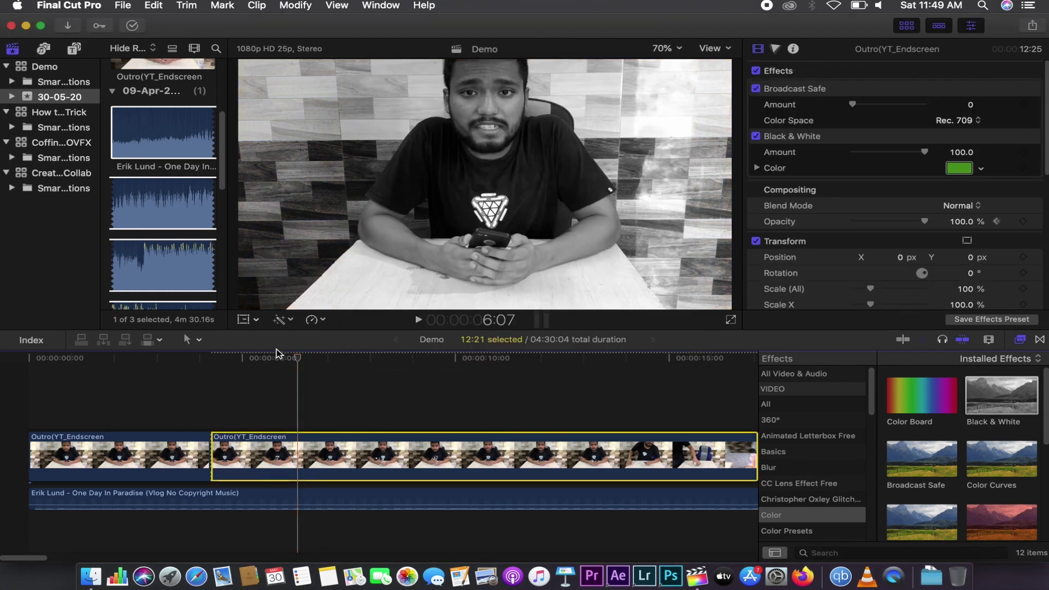
drag(277, 356, 252, 358)
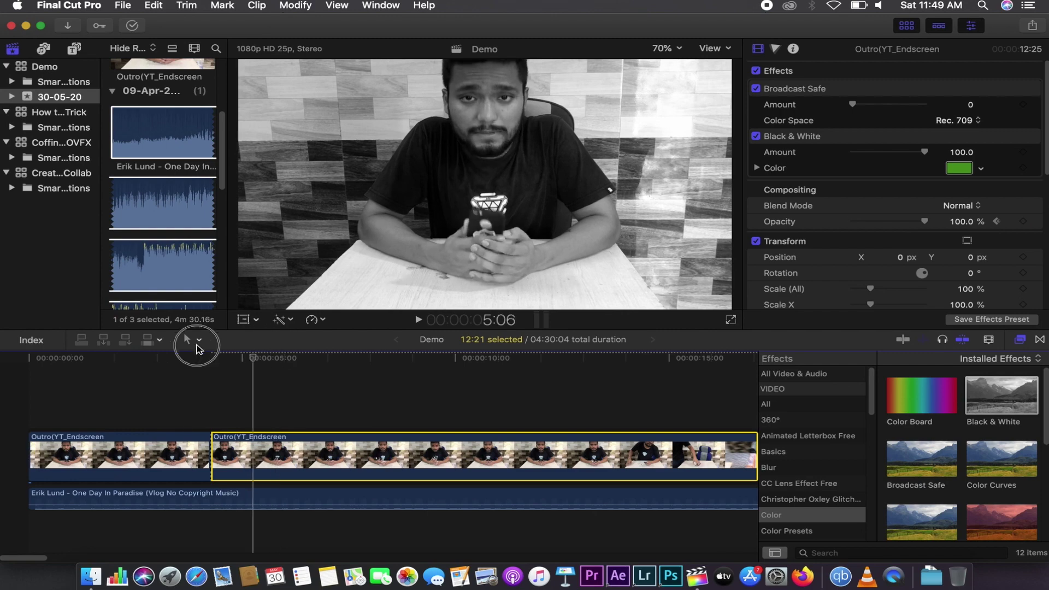
key(space)
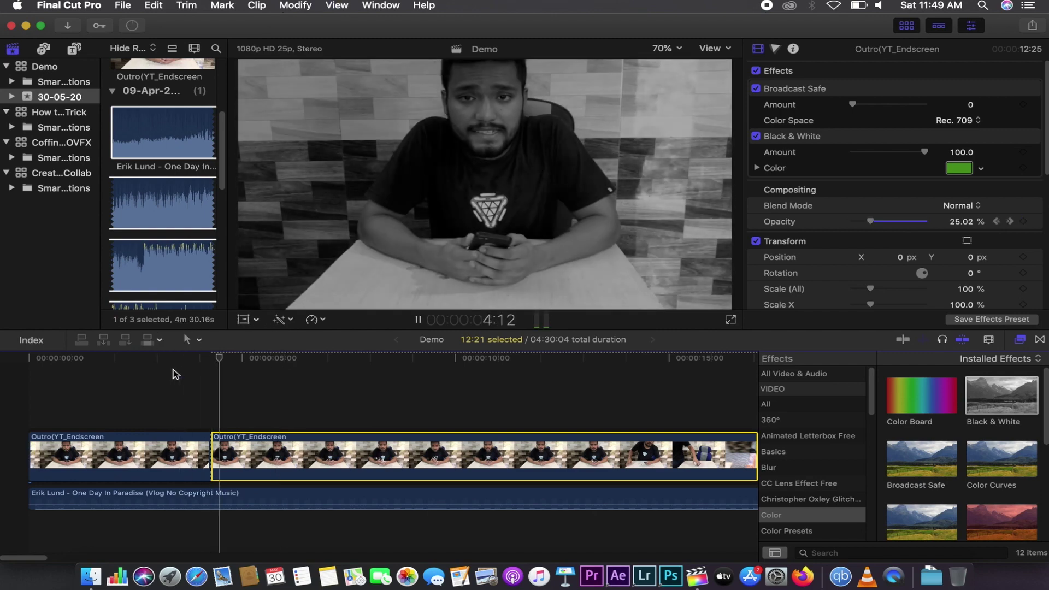
key(space)
click(210, 359)
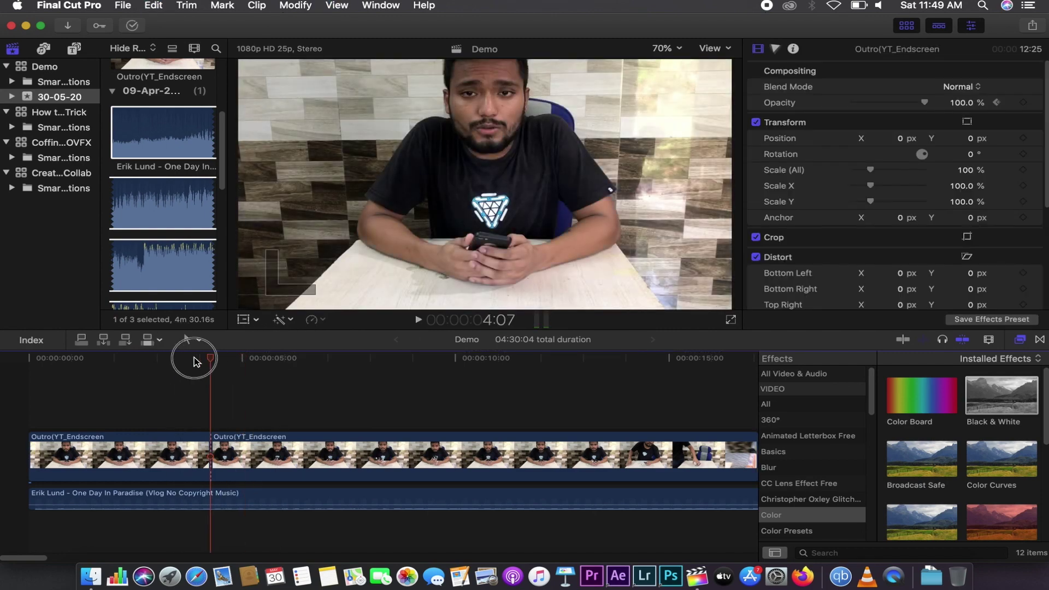
click(142, 453)
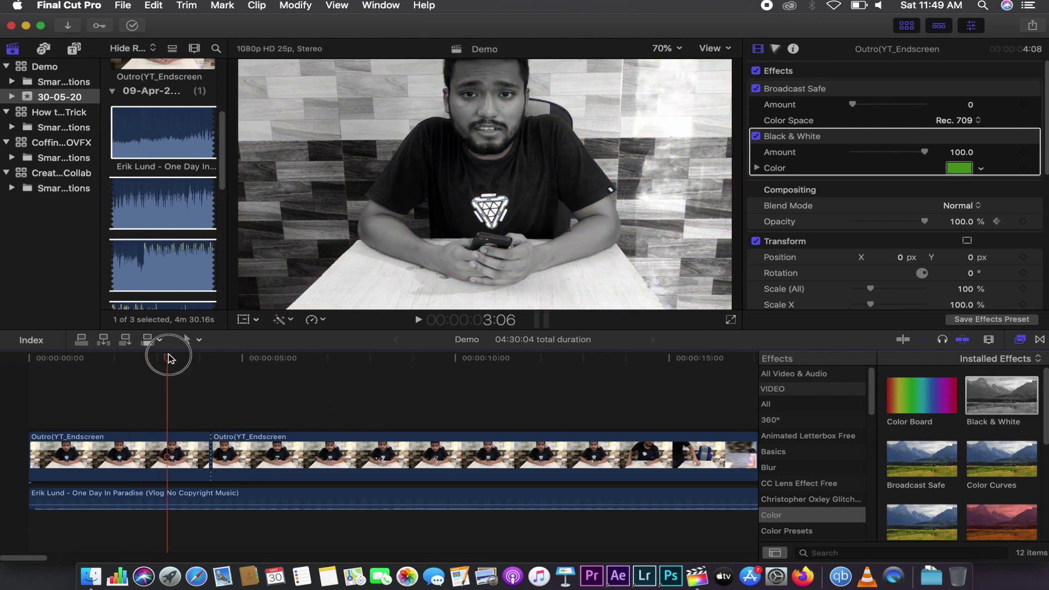
drag(169, 358, 345, 357)
click(219, 393)
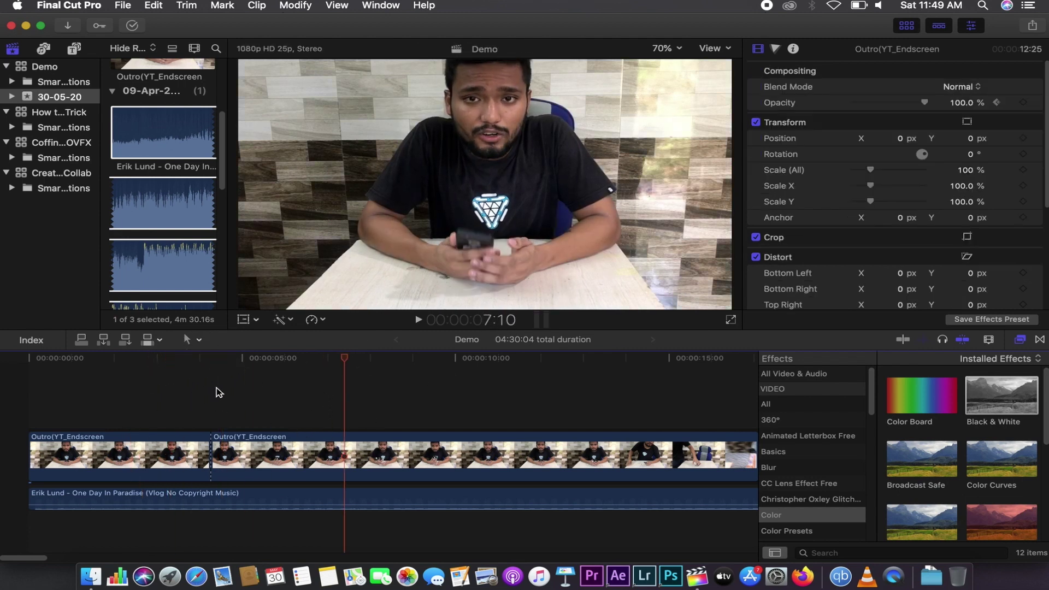
click(158, 454)
key(super+minus)
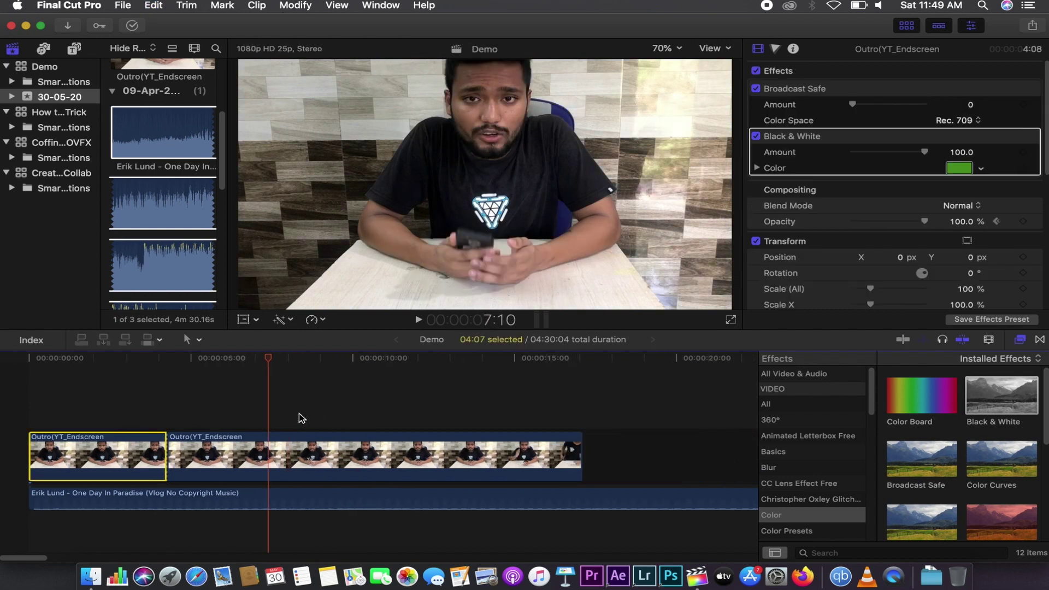
drag(702, 417, 174, 439)
key(super+shift+v)
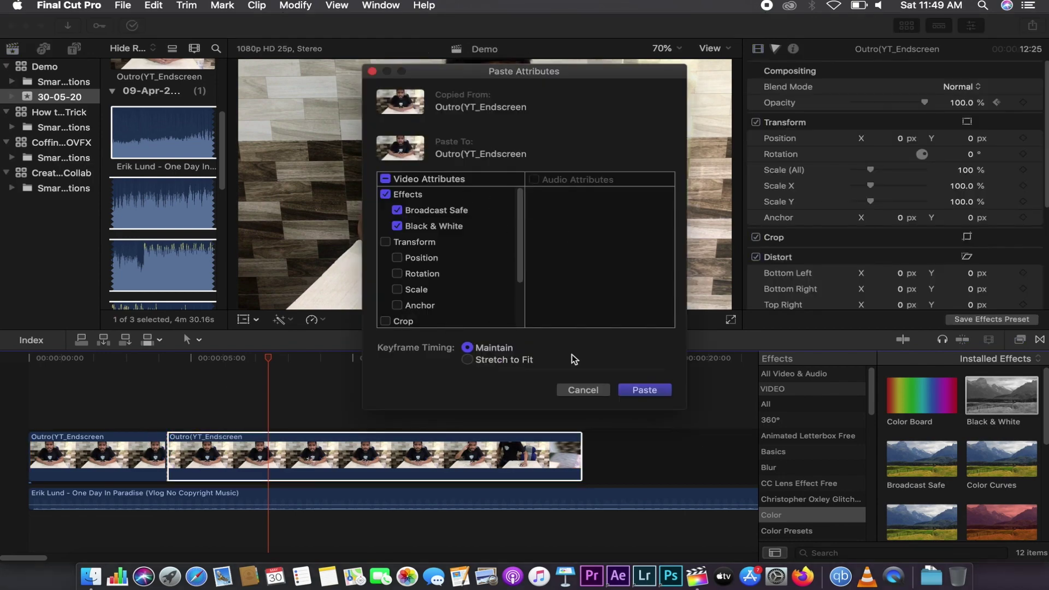
click(592, 391)
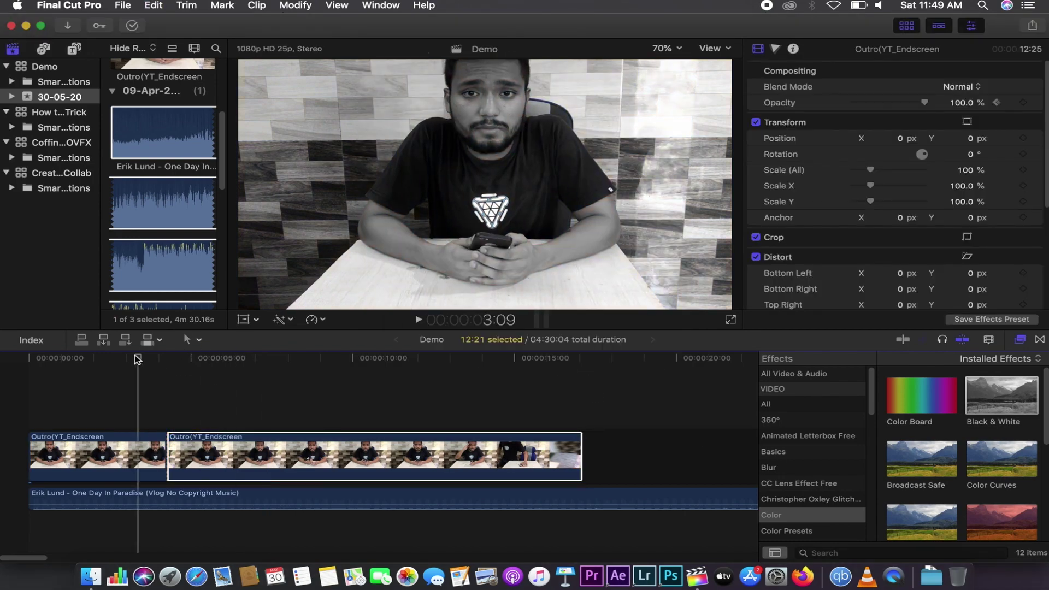
click(143, 376)
Step: Replay the fade-in from the timeline start, then connect a Basic Title with Control+T
mouse_move(147, 358)
mouse_down()
mouse_move(165, 365)
mouse_move(56, 377)
mouse_move(253, 391)
mouse_move(127, 382)
mouse_up()
key(space)
key(super+equal)
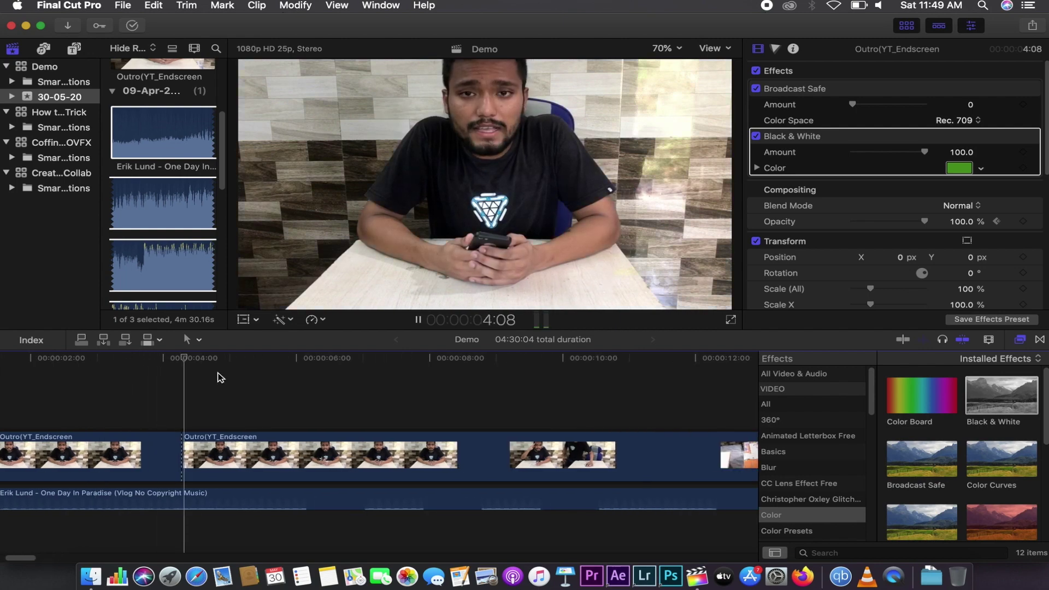
click(286, 356)
click(243, 351)
drag(243, 351, 141, 355)
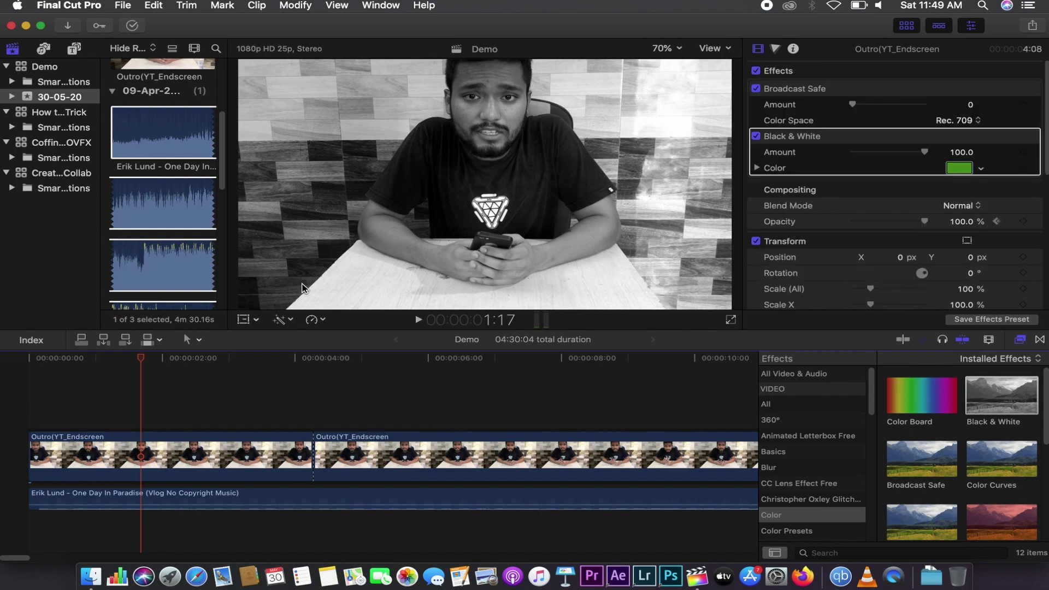
drag(145, 369, 20, 365)
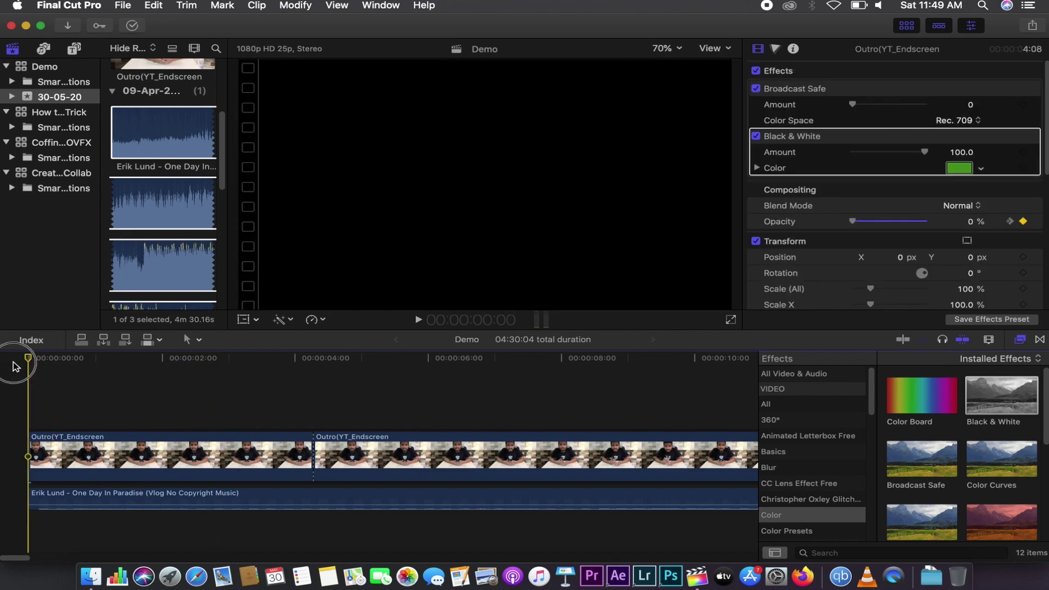
key(space)
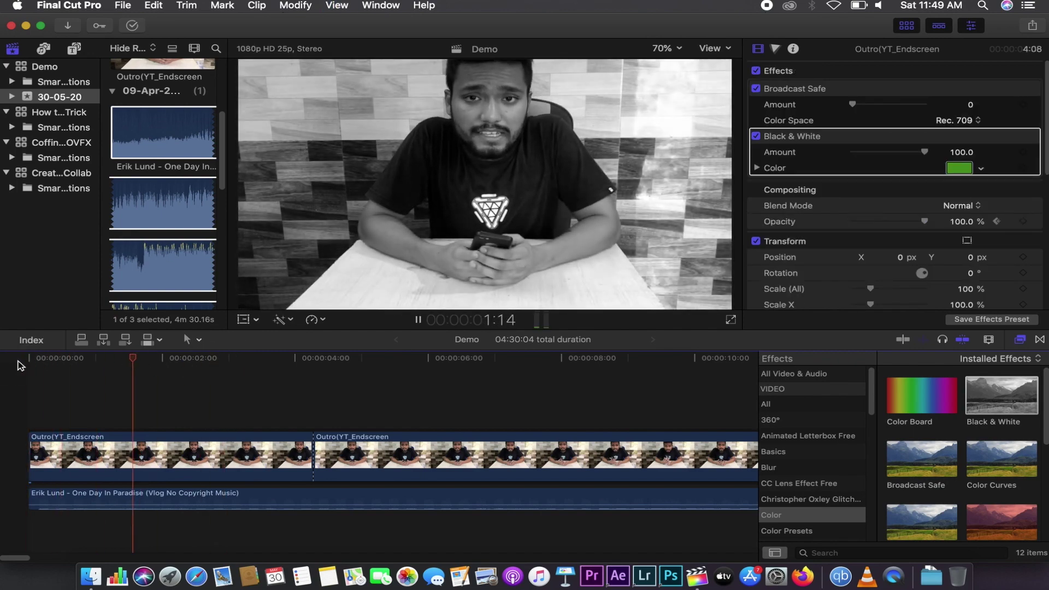
key(space)
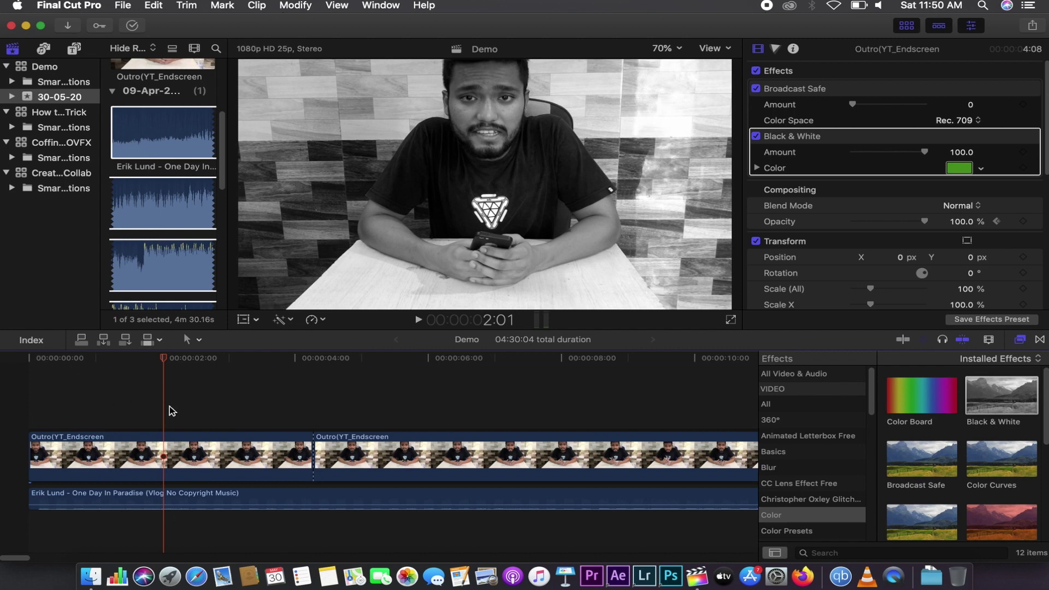
key(ctrl+t)
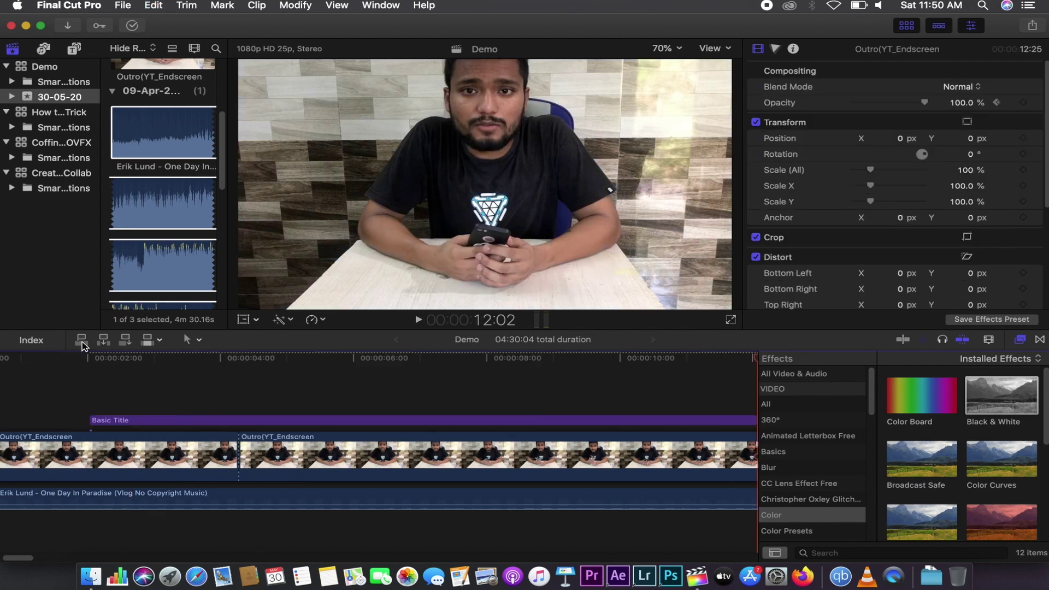
Step: Preview the 360° Custom 3D and 360° Rotate 3D titles in the Titles browser
click(80, 52)
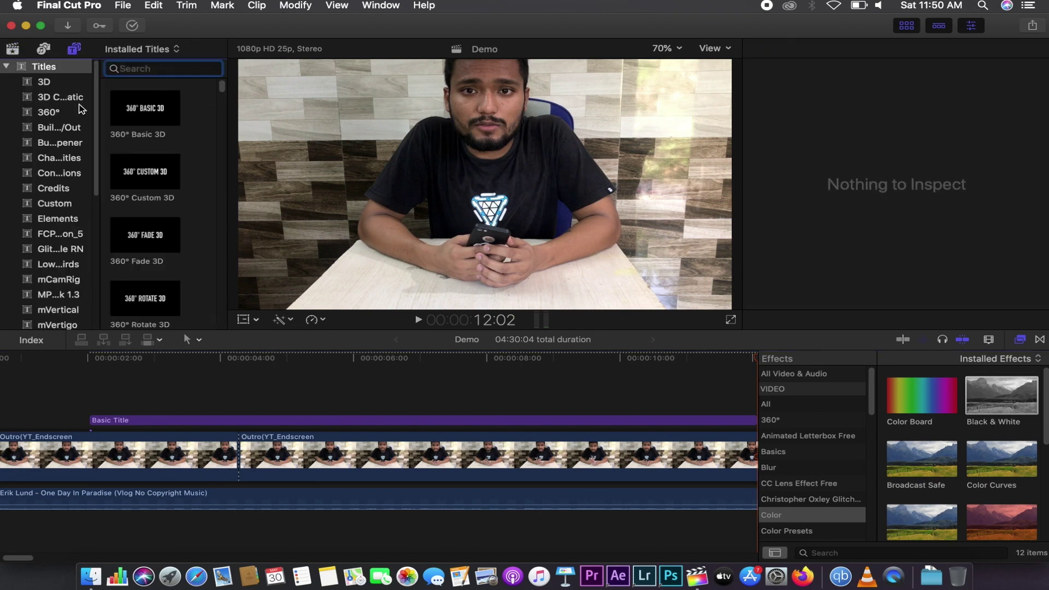
click(75, 50)
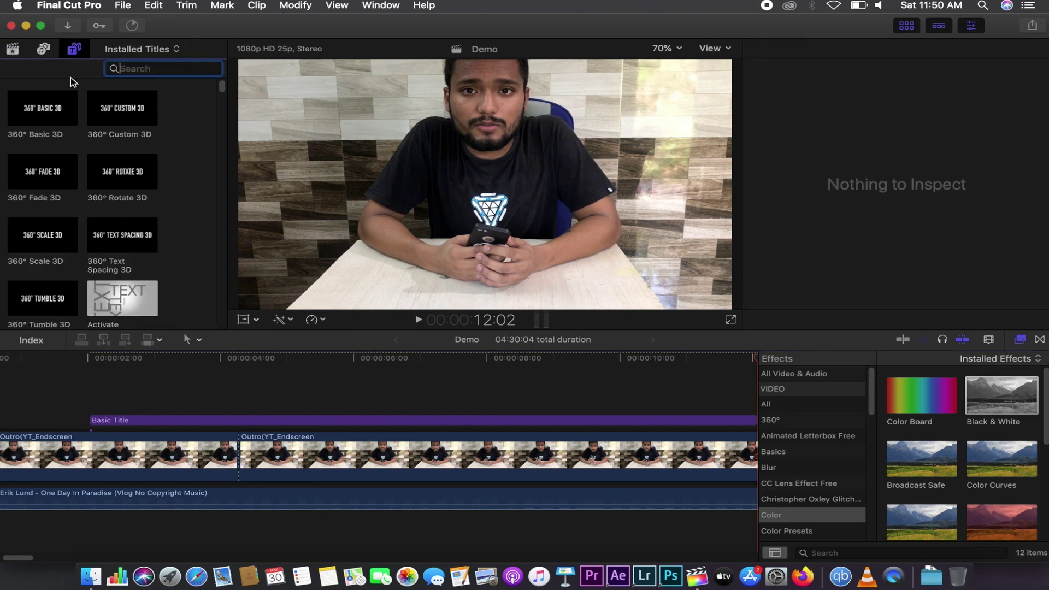
click(96, 105)
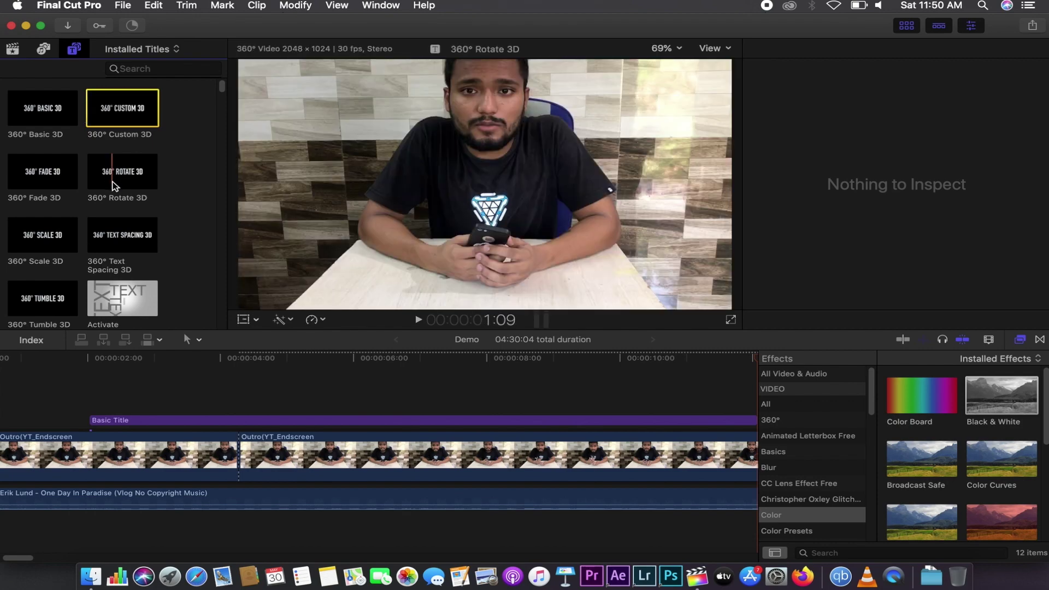
click(117, 179)
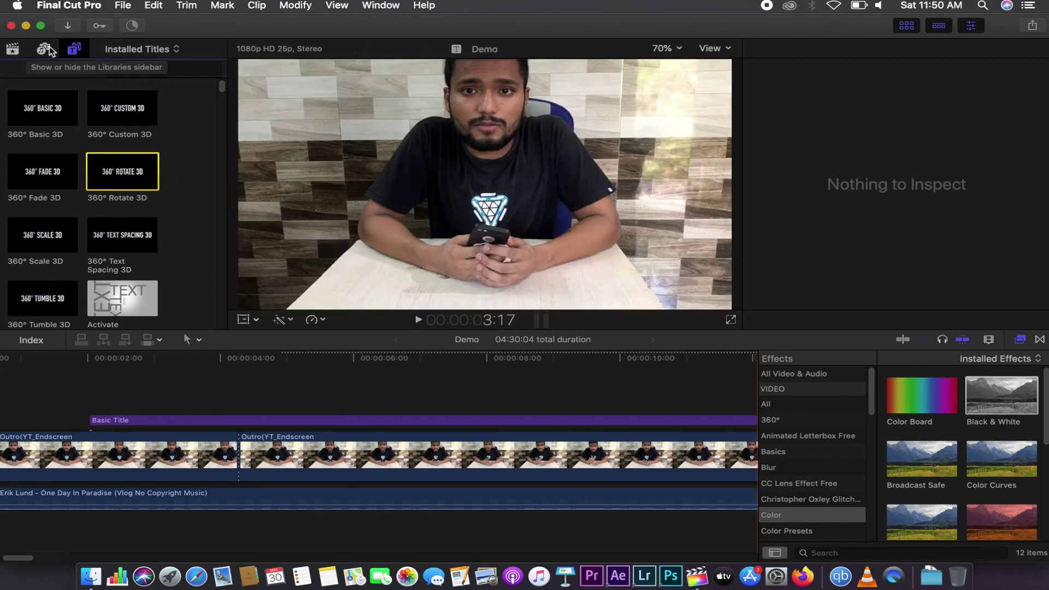
click(48, 49)
Step: Move the Basic Title clip to a few frames after the timeline start and play it back
key(super+minus)
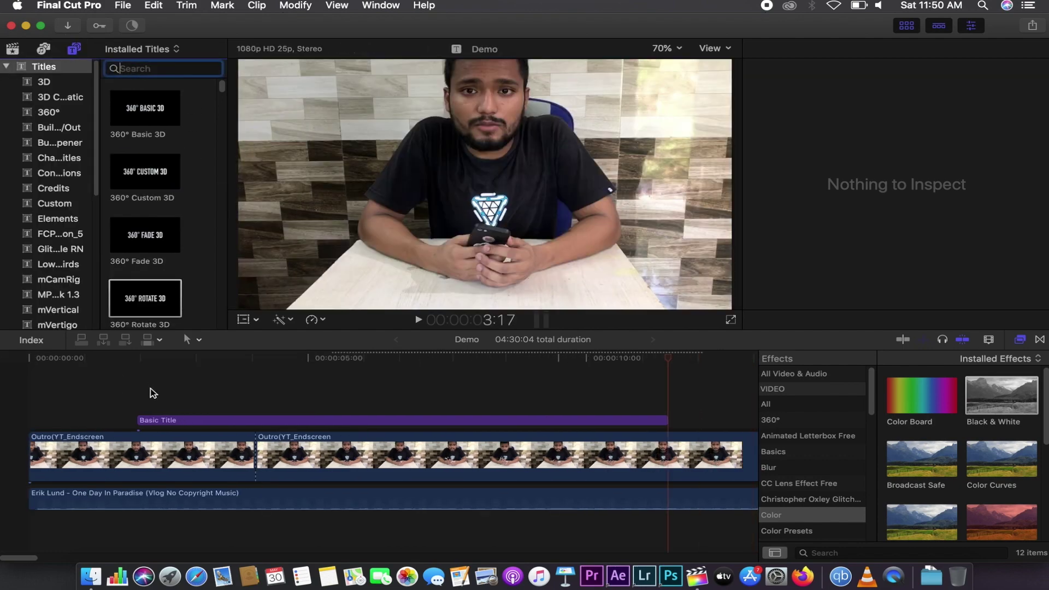
click(147, 420)
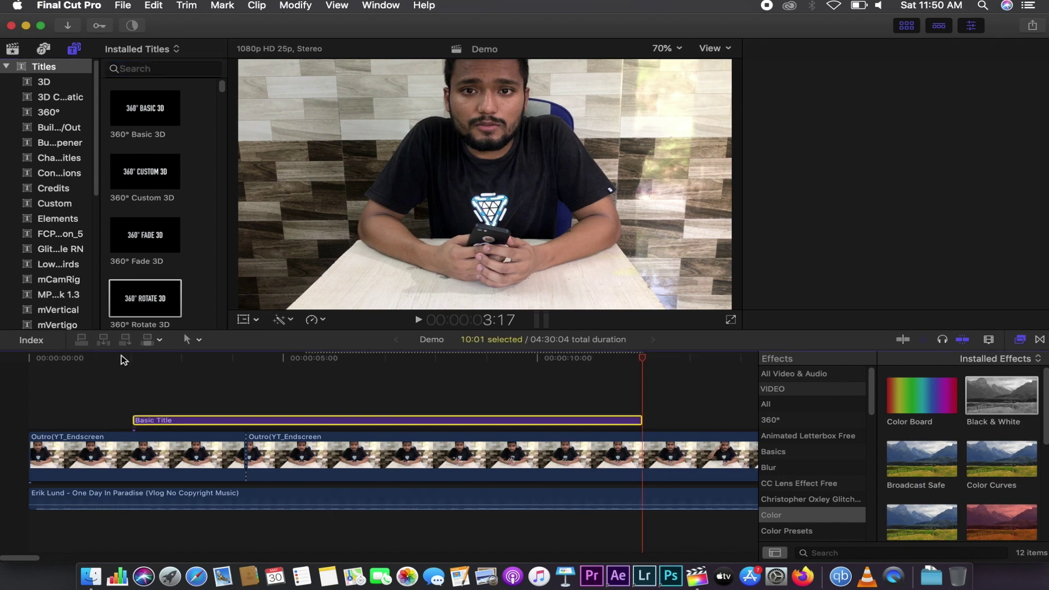
key(super+4)
click(118, 360)
key(s)
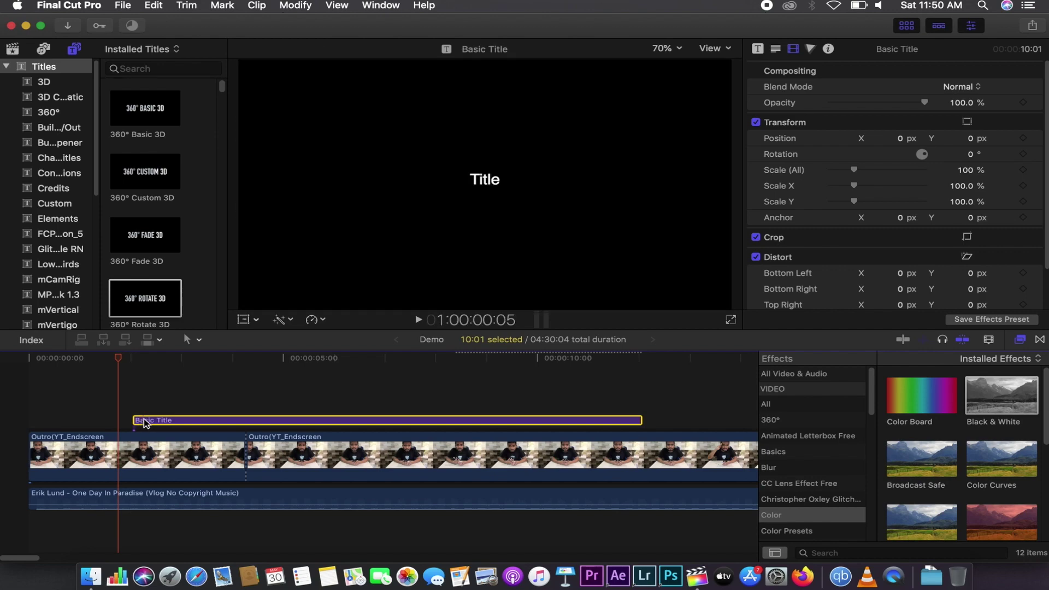
mouse_move(160, 425)
mouse_down()
mouse_move(200, 428)
mouse_move(121, 436)
mouse_up()
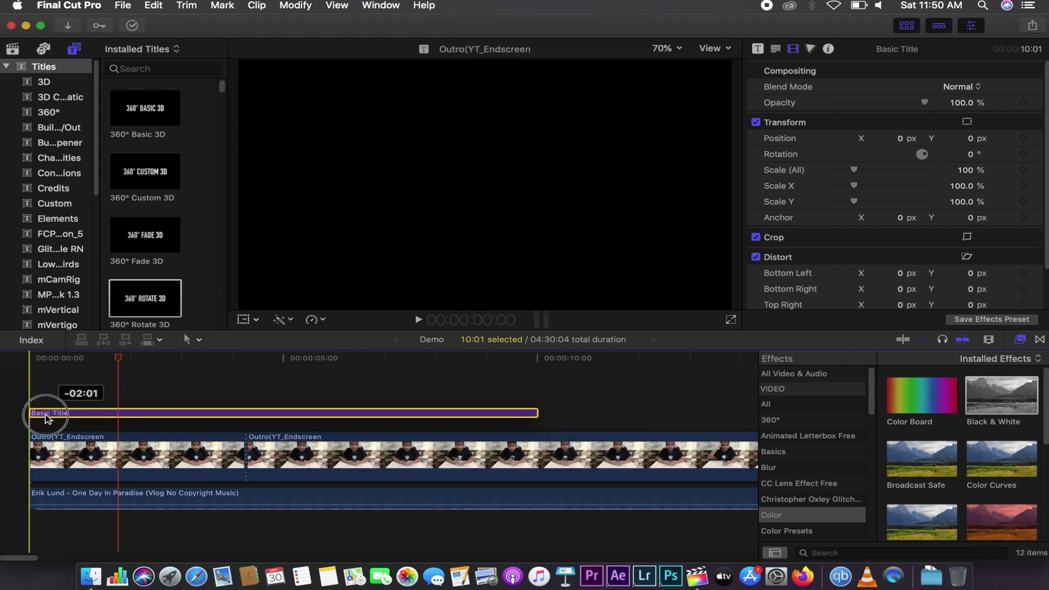
drag(121, 436, 47, 417)
click(46, 359)
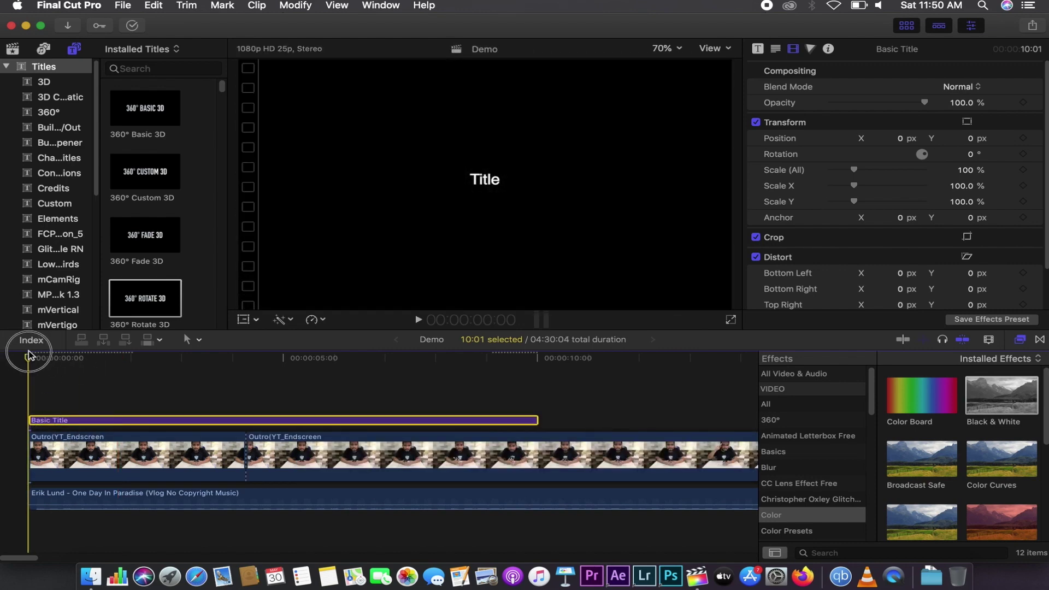
drag(71, 423, 87, 424)
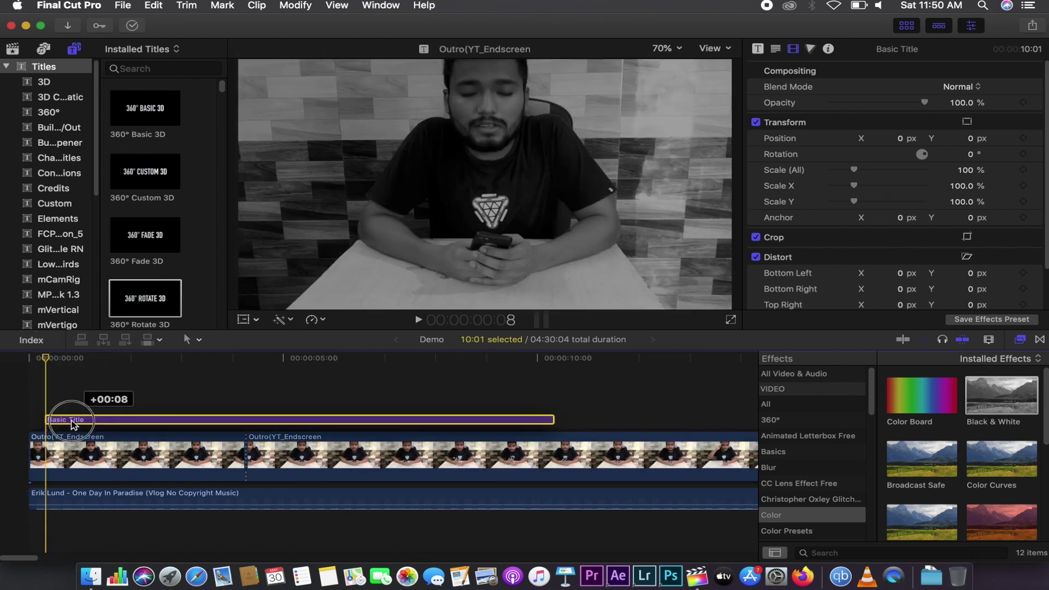
key(space)
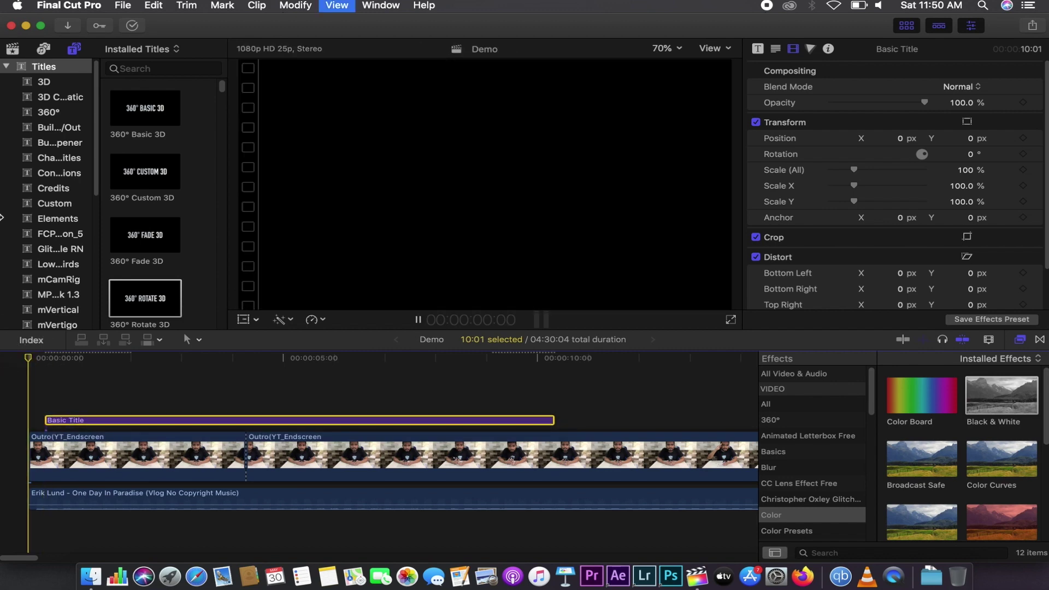
key(space)
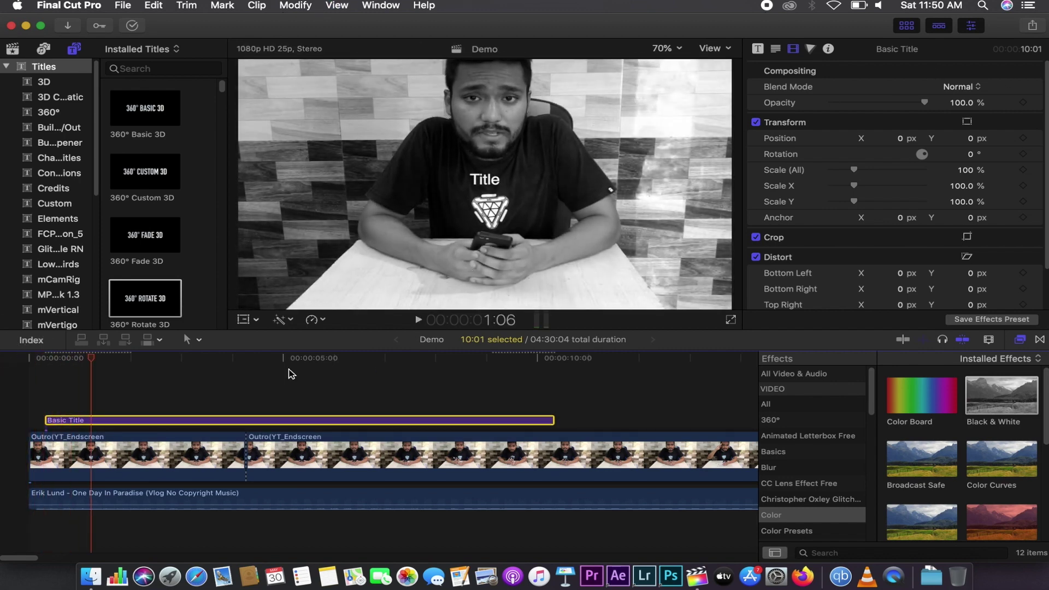
Step: Nudge the title slightly up in the viewer and begin editing its text
drag(490, 185, 490, 185)
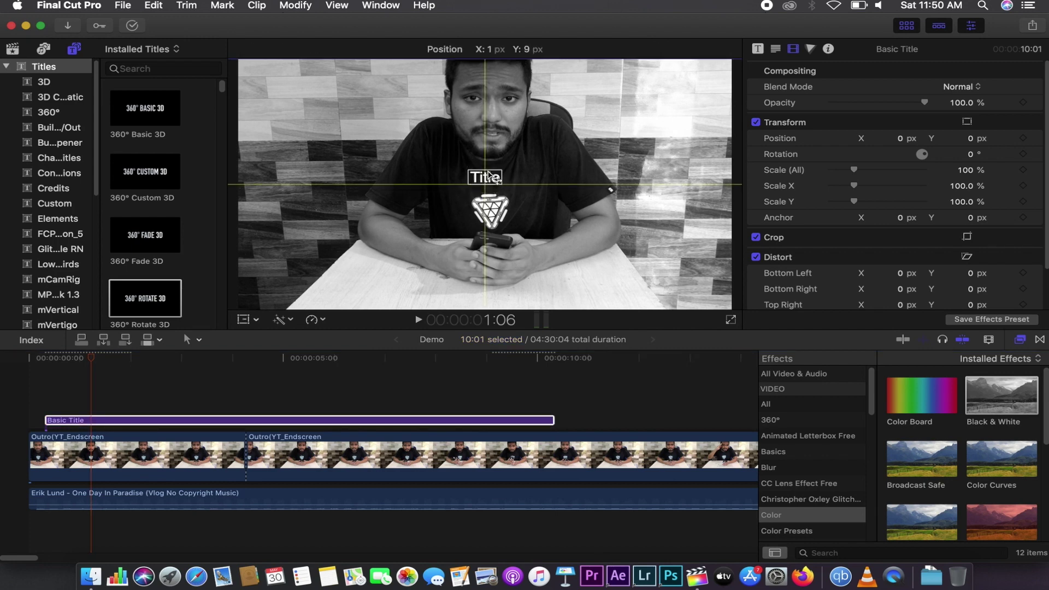
drag(489, 176, 489, 176)
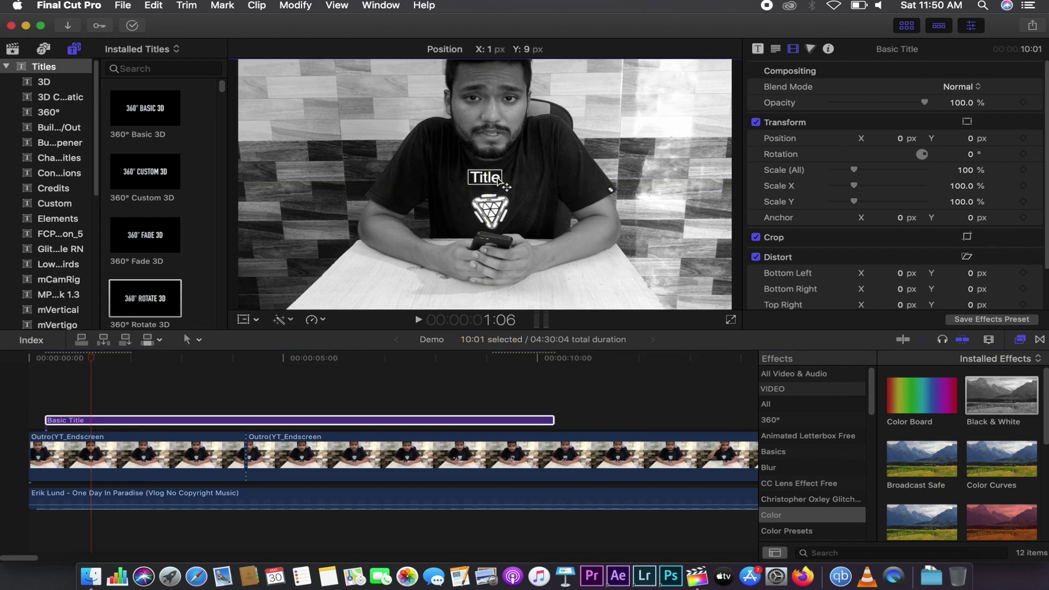
double_click(499, 180)
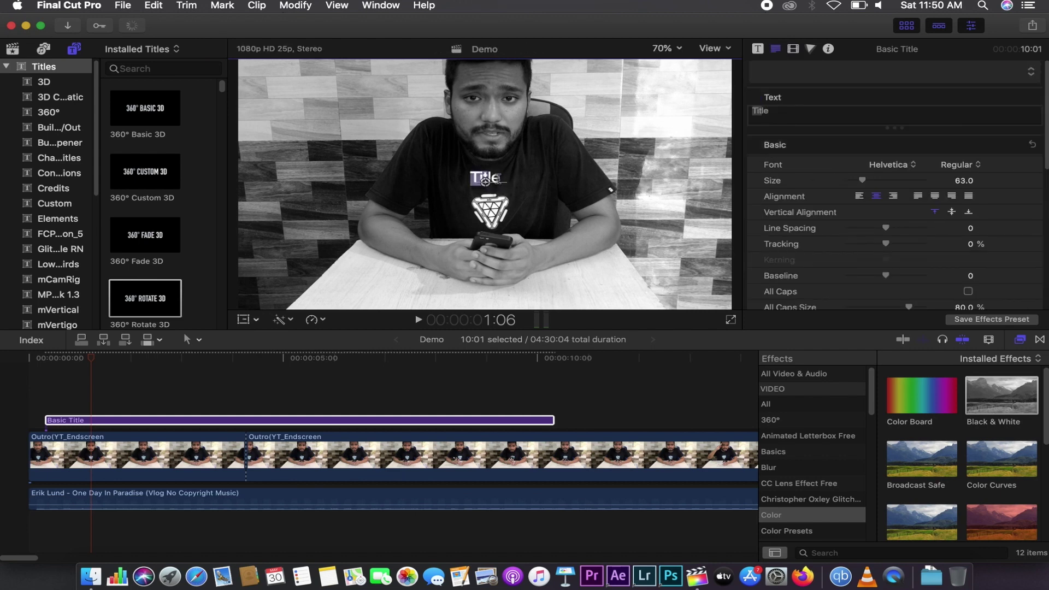
Step: Replace the placeholder word 'Title' in the Text inspector with the presenter's name
click(771, 111)
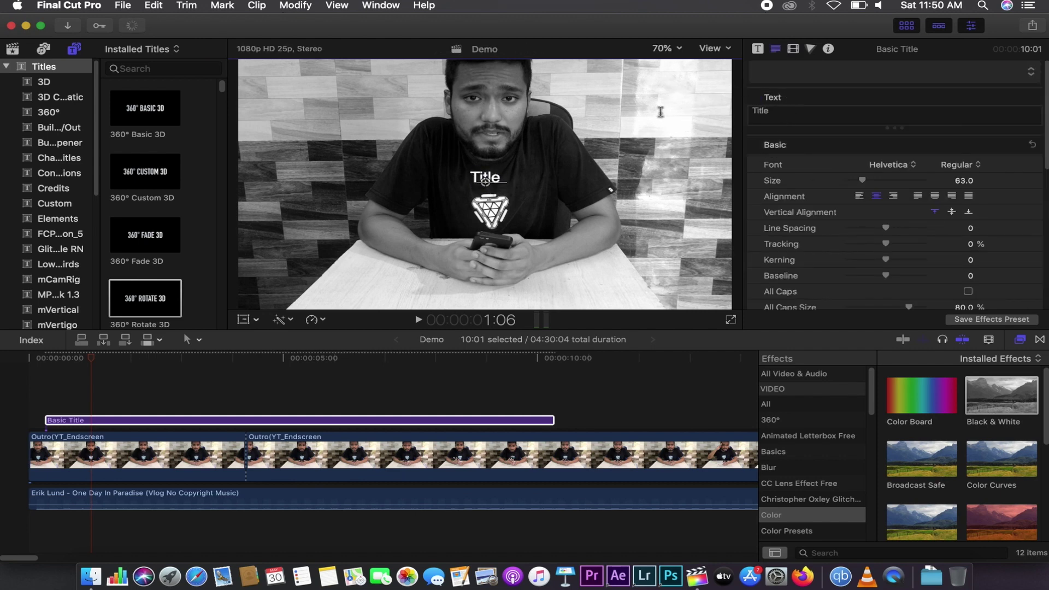
double_click(782, 112)
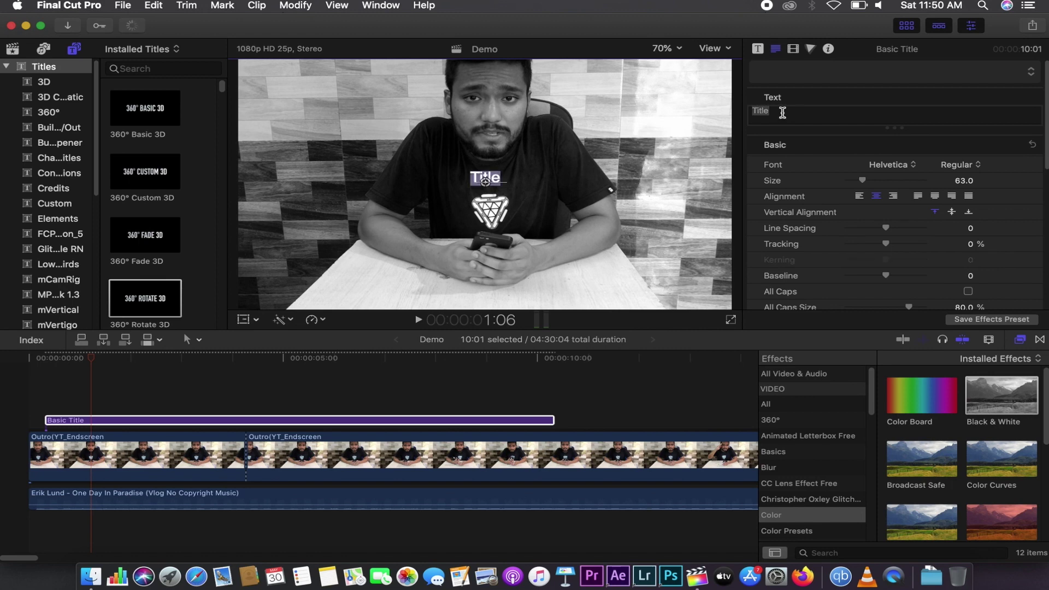
text(SUMIT DAS)
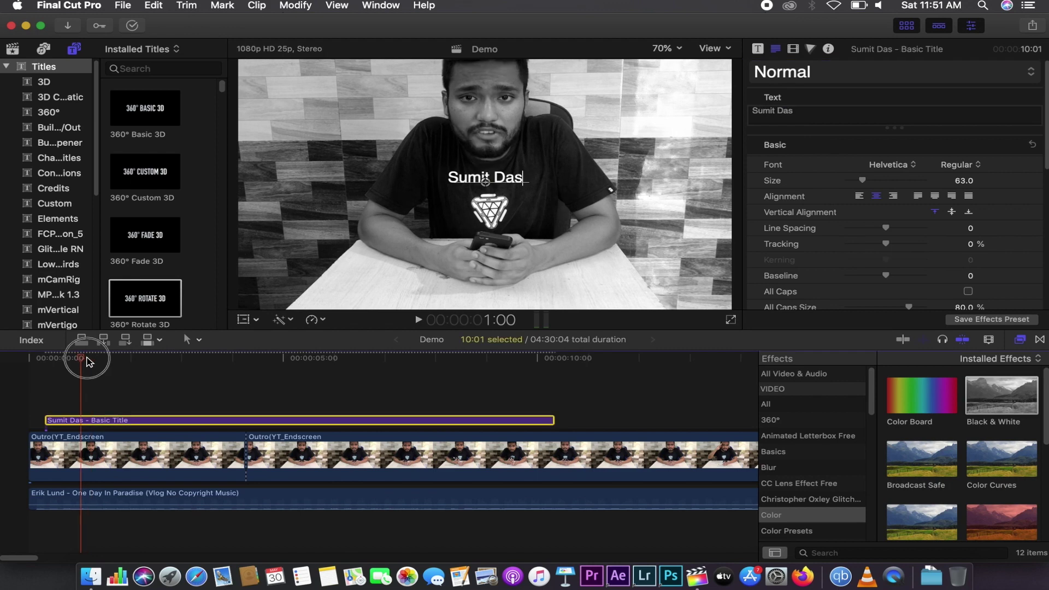
drag(87, 359, 140, 361)
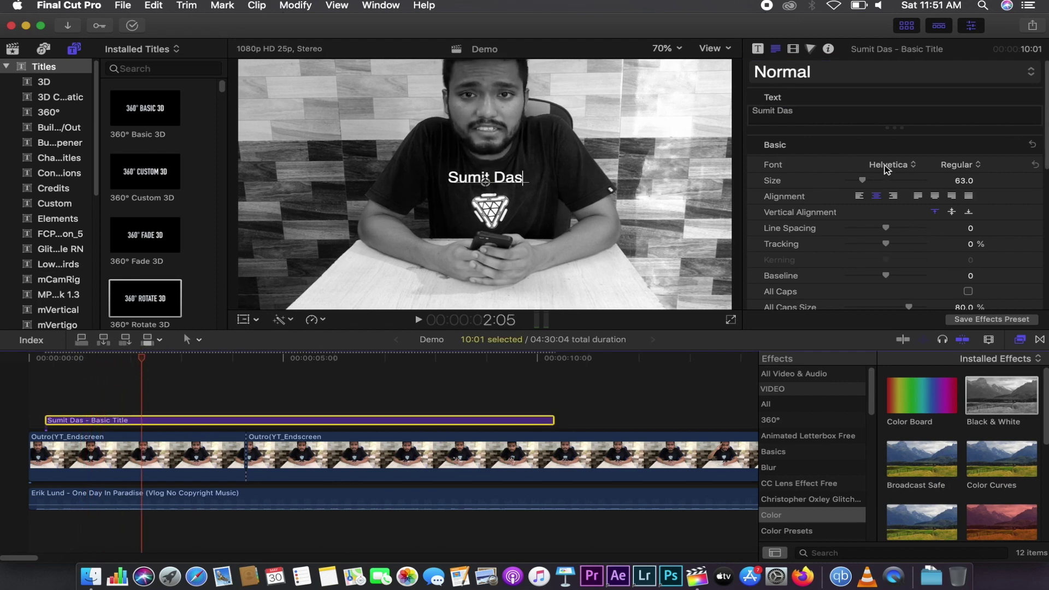
drag(1044, 152, 1046, 280)
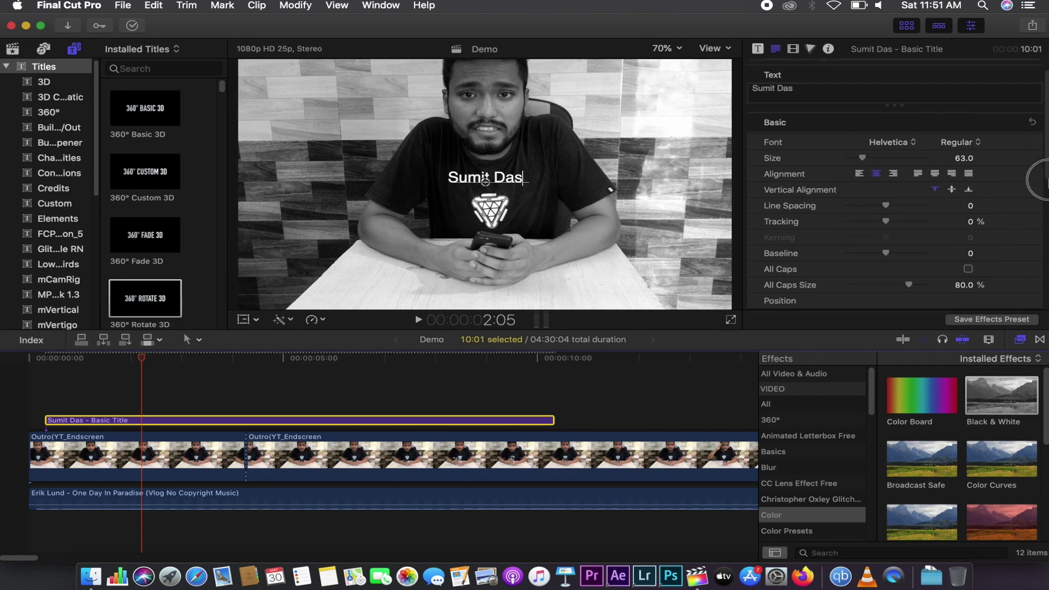
Step: Set the title's Face colour to bright green using the colour wheel
scroll(1037, 281, down, 2)
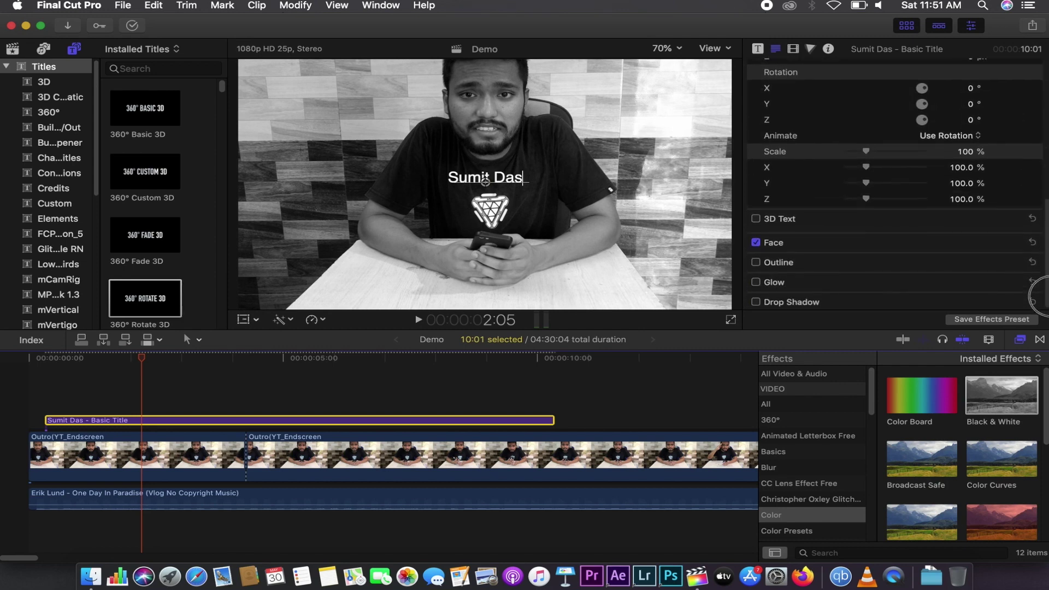
click(1011, 243)
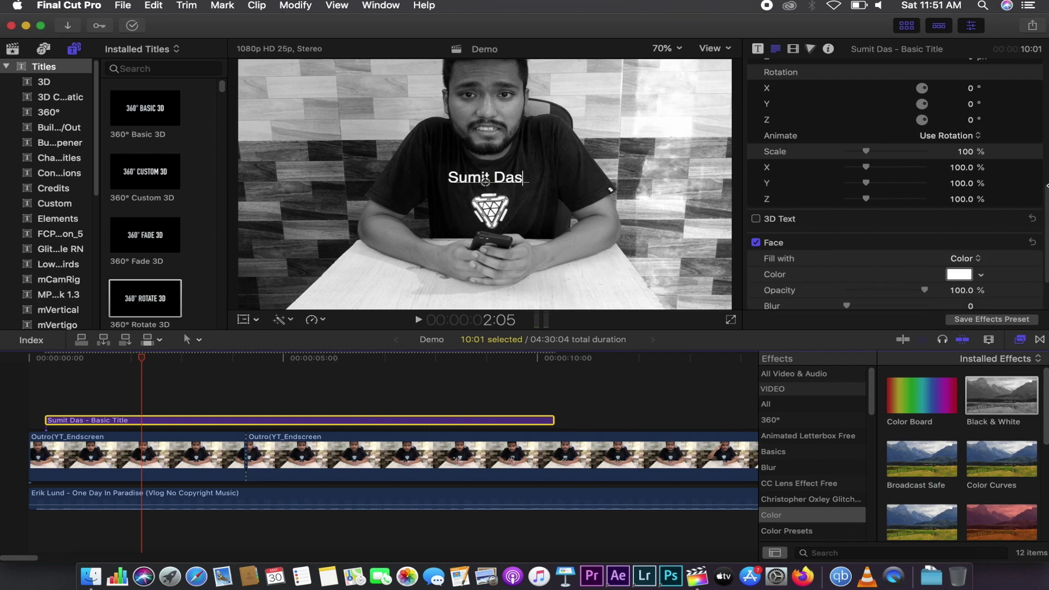
scroll(1038, 218, down, 4)
click(960, 212)
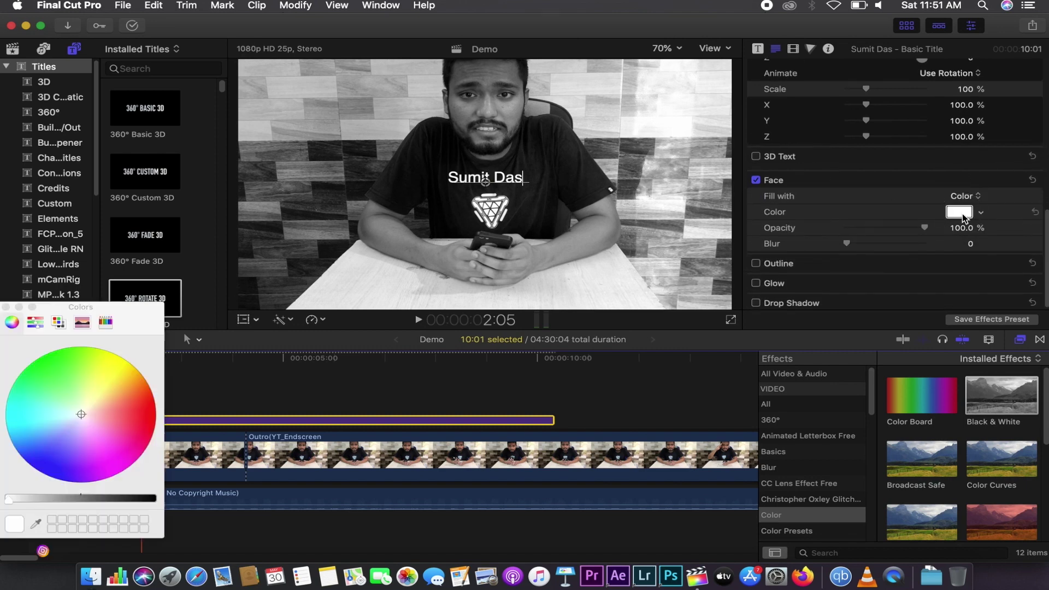
click(57, 346)
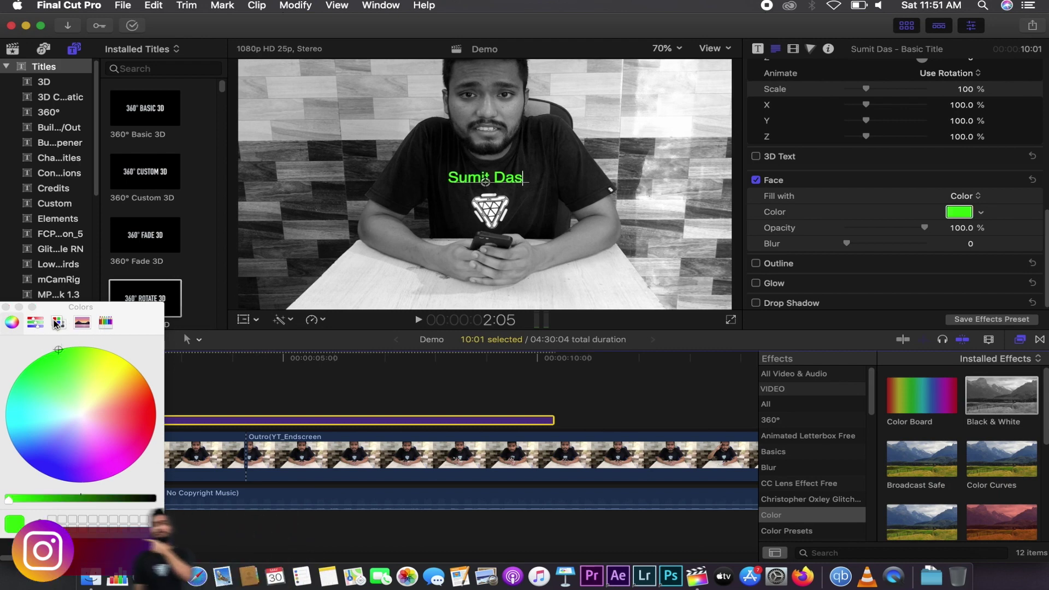
click(6, 307)
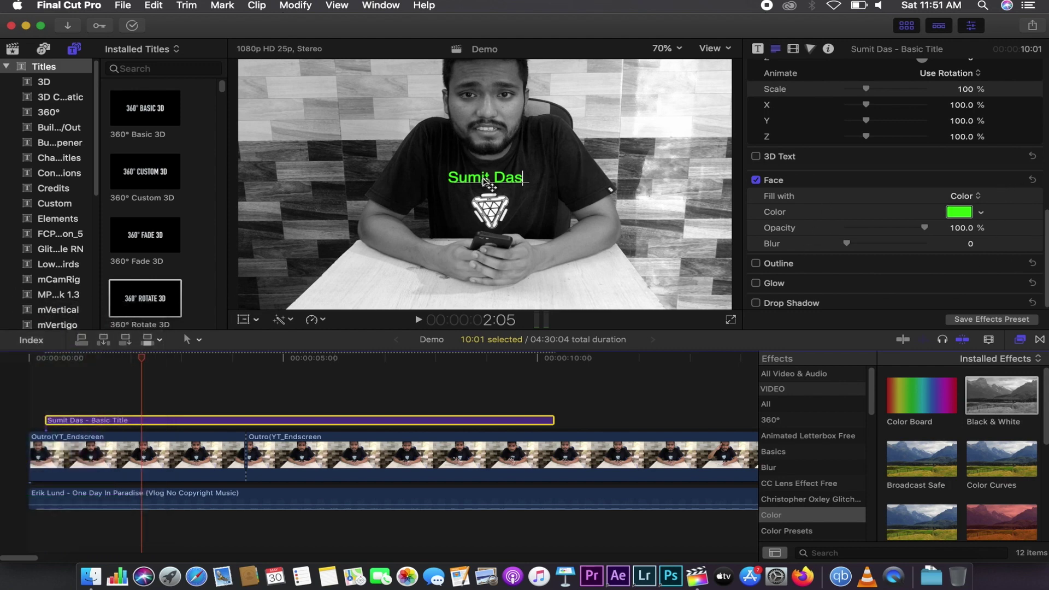
Step: Turn off 3D Text for the title and return the playhead to 1:05
mouse_move(133, 358)
mouse_down()
mouse_move(82, 358)
mouse_move(112, 358)
mouse_up()
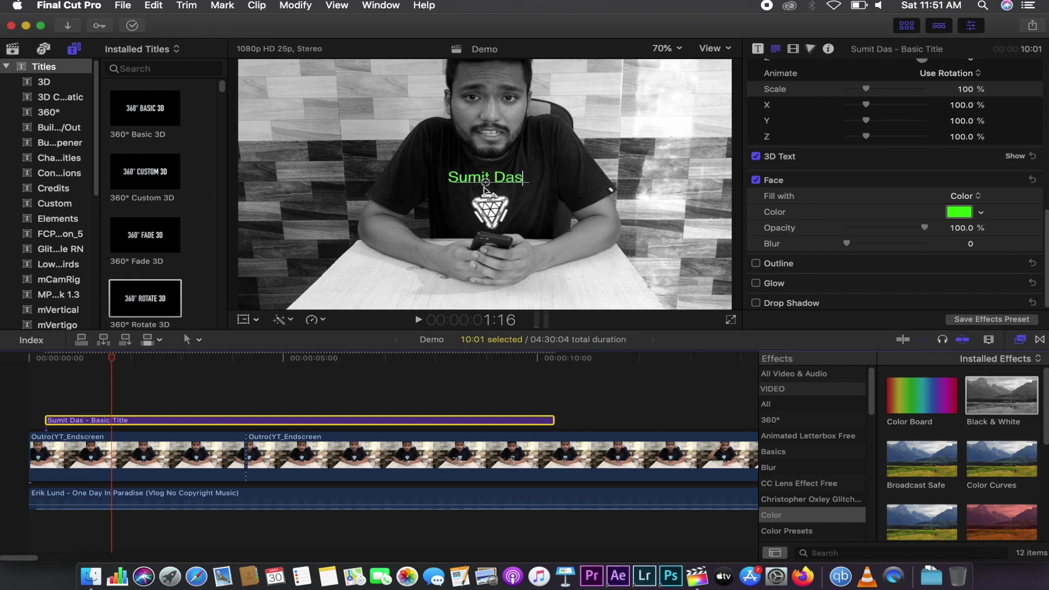
click(756, 157)
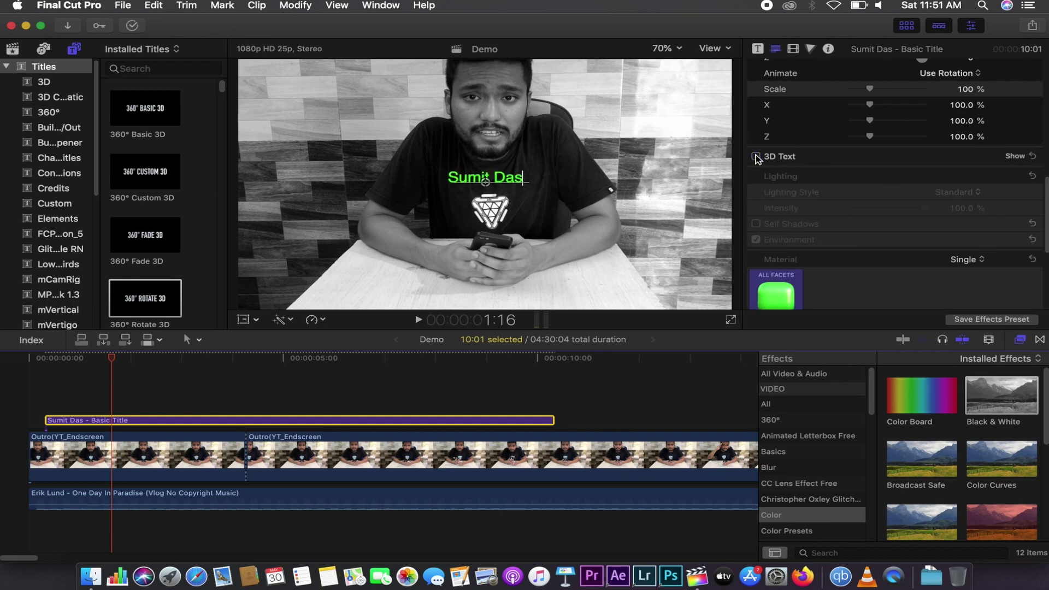
click(756, 161)
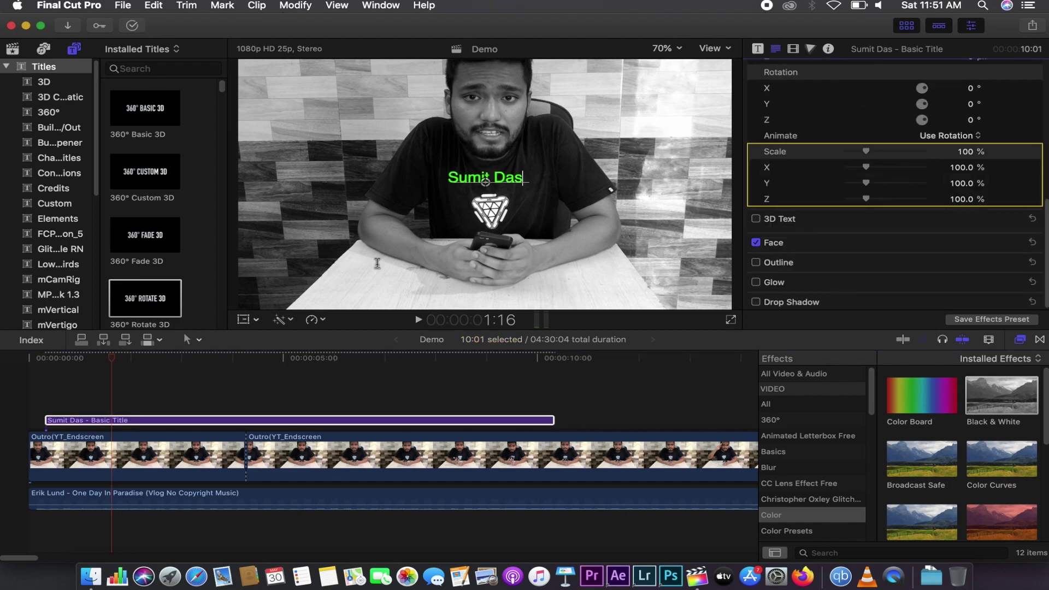
click(112, 356)
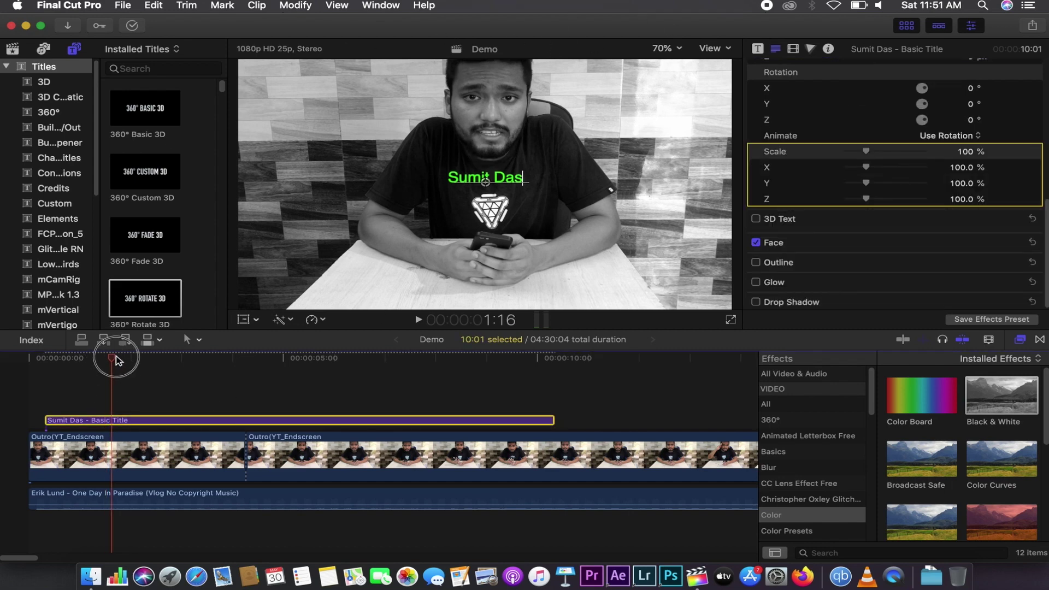
click(90, 359)
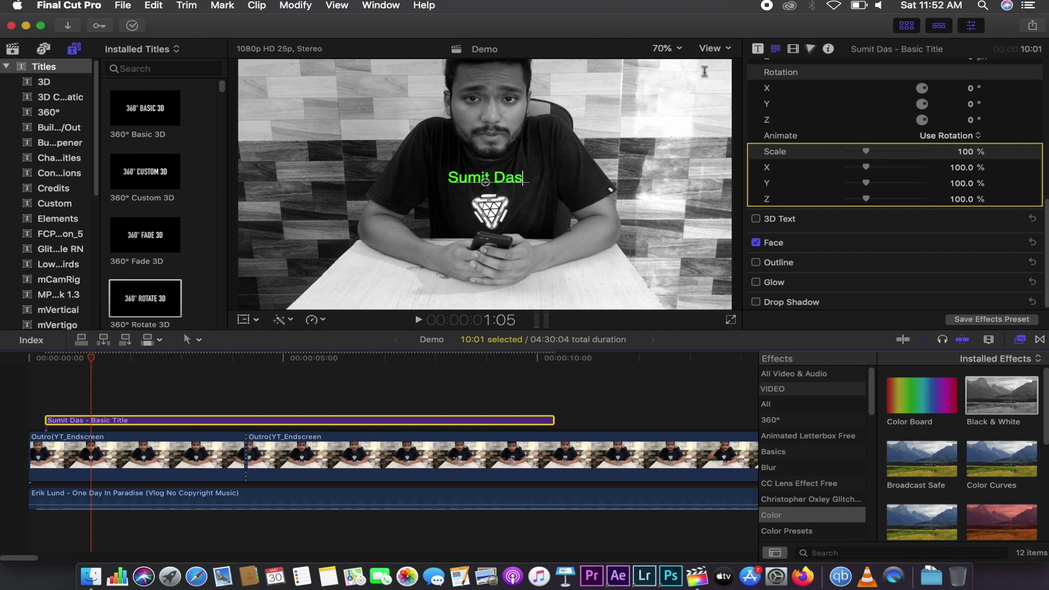
Step: Zoom the viewer to 150%, select the presenter-name title and switch to the Hand tool
click(680, 51)
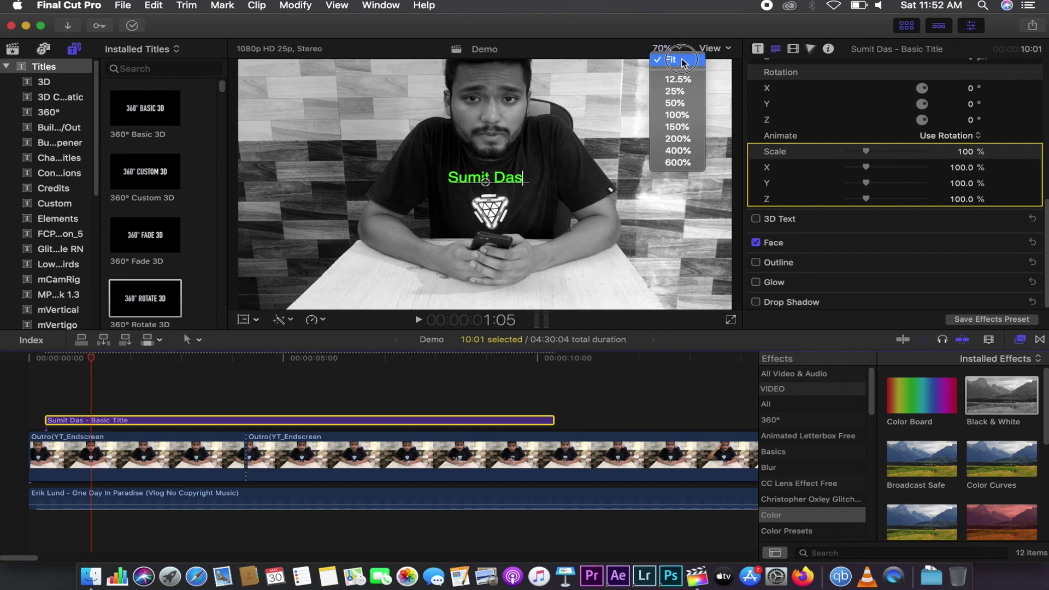
click(680, 60)
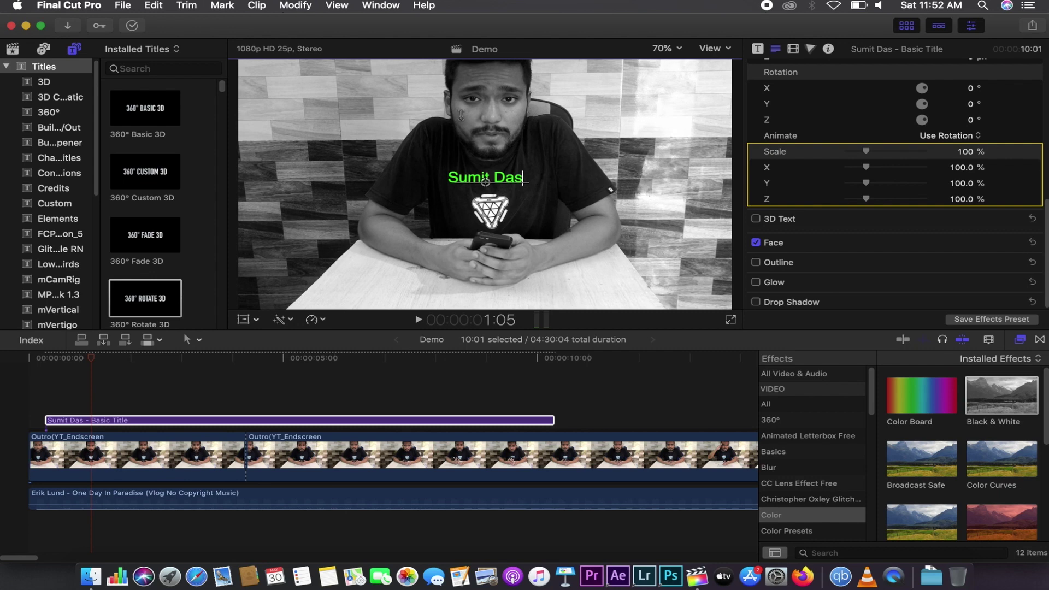
click(662, 49)
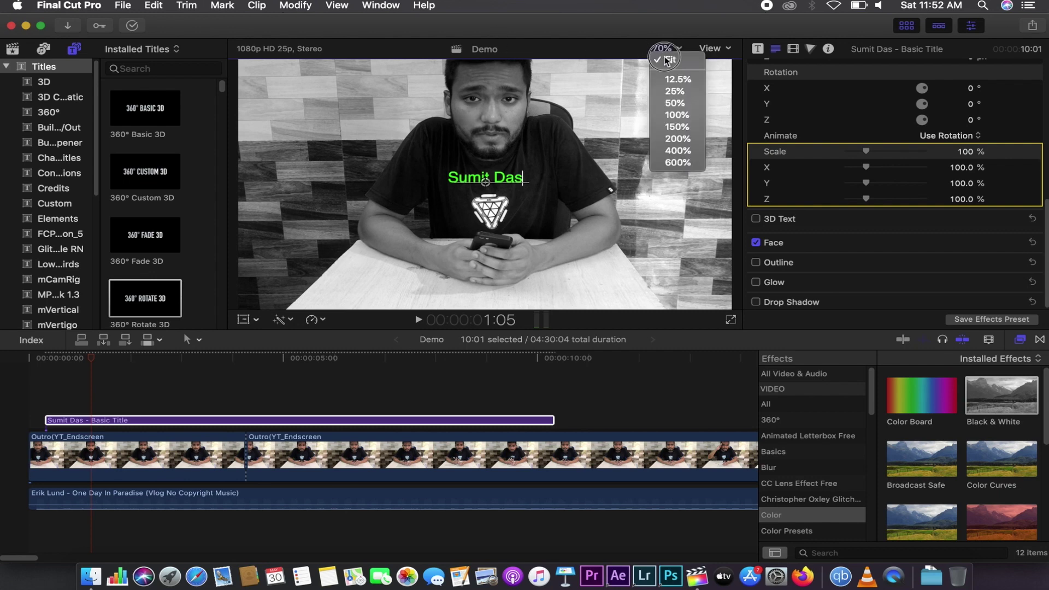
click(686, 126)
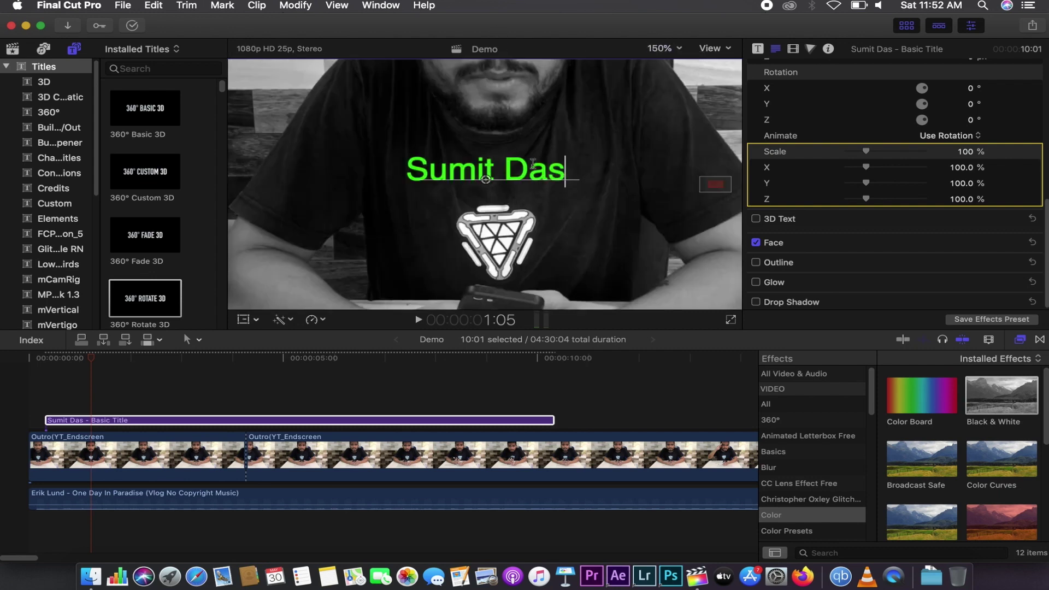
click(107, 373)
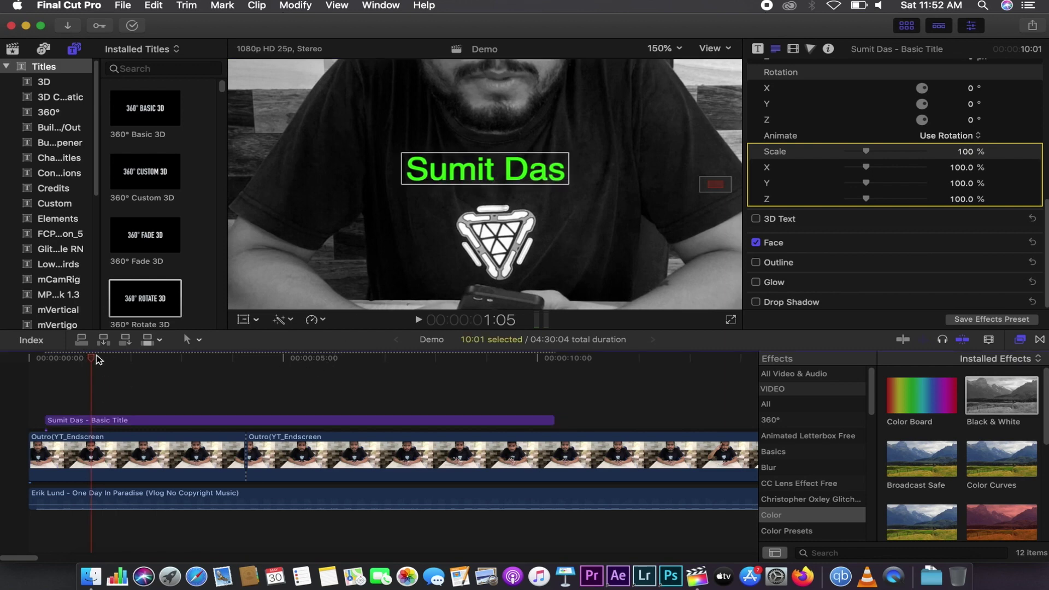
click(533, 194)
key(h)
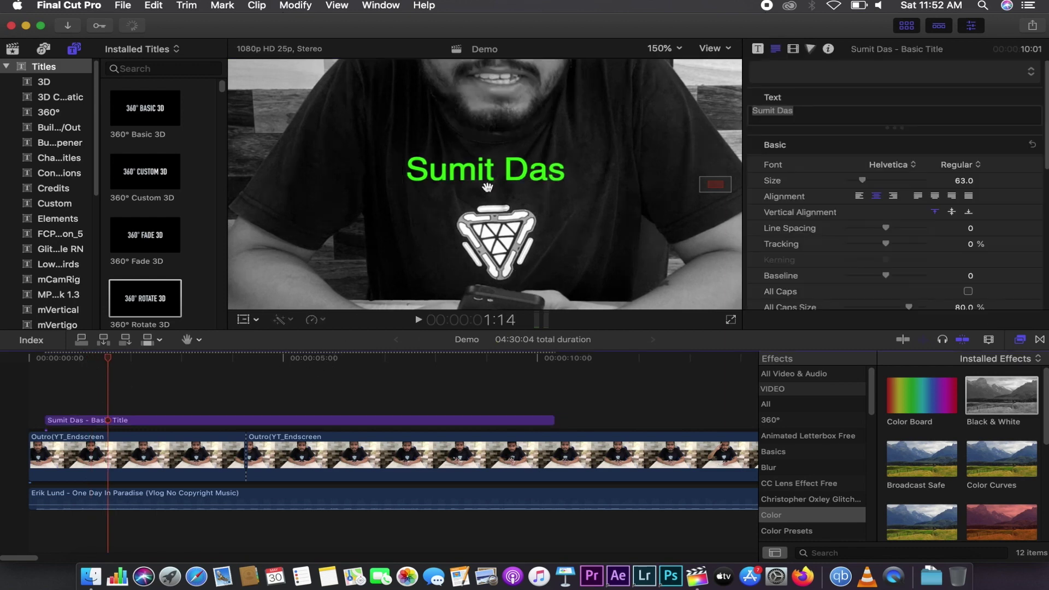
click(188, 342)
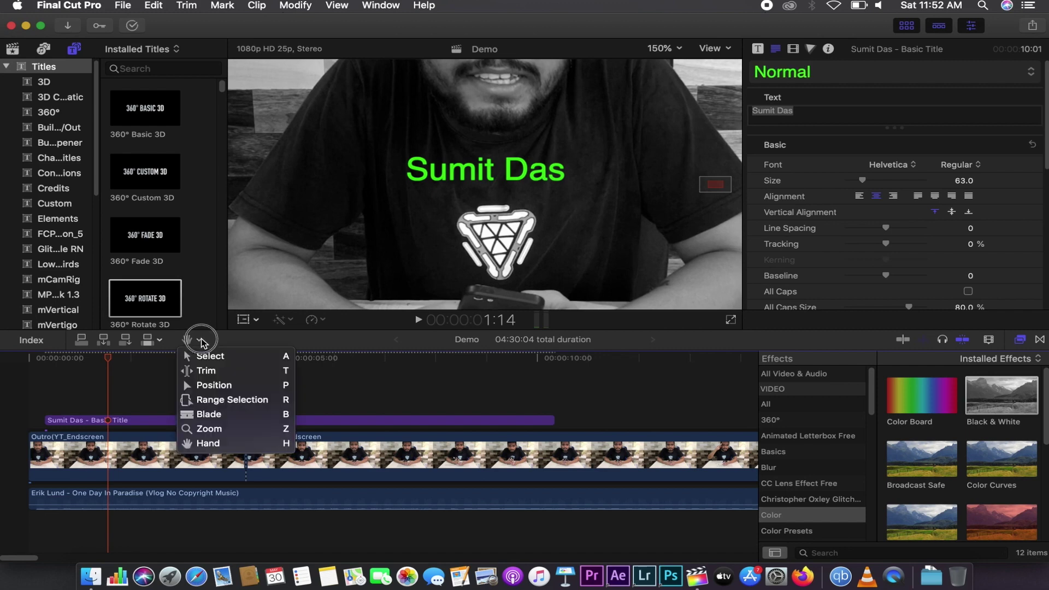
click(224, 443)
Step: Pan around the magnified frame to inspect the green title, the phone and the face
mouse_move(461, 212)
mouse_down()
mouse_move(452, 231)
mouse_move(535, 220)
mouse_move(503, 224)
mouse_move(516, 265)
mouse_up()
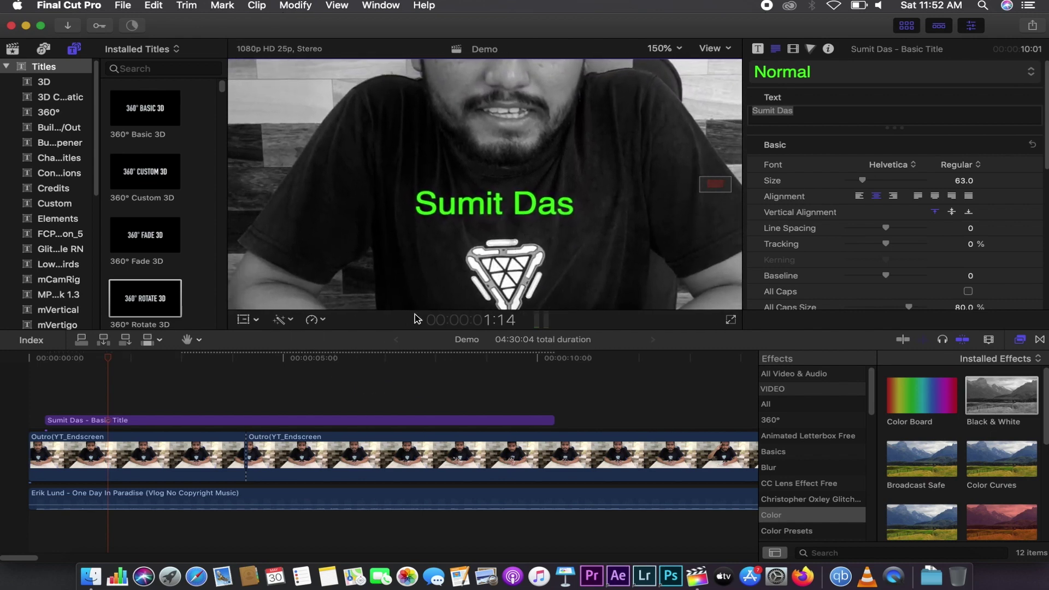
mouse_move(530, 247)
mouse_down()
mouse_move(402, 151)
mouse_move(496, 190)
mouse_up()
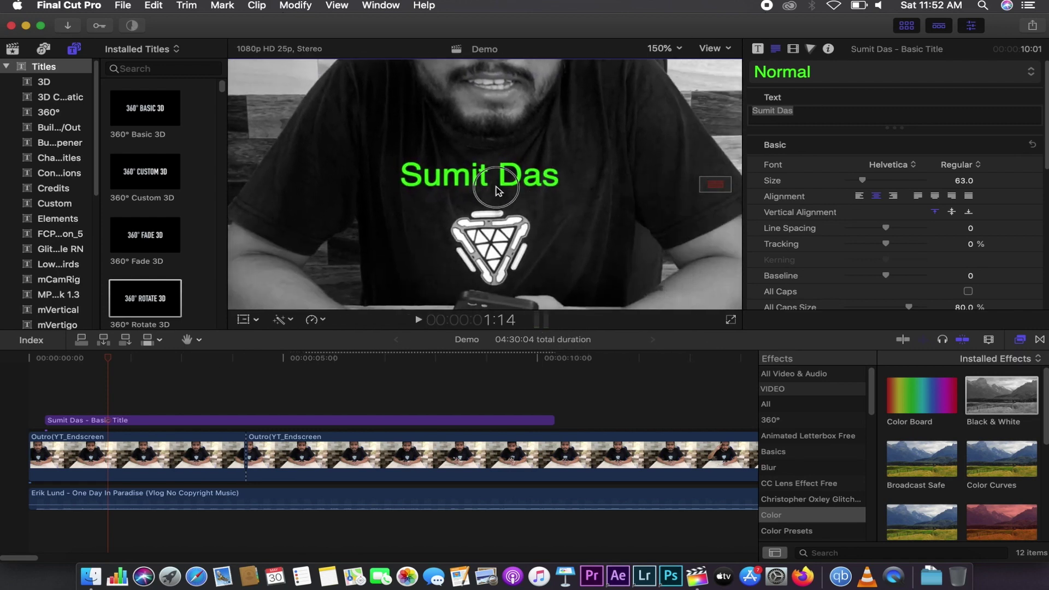
mouse_move(427, 178)
mouse_down()
mouse_move(574, 243)
mouse_move(485, 169)
mouse_up()
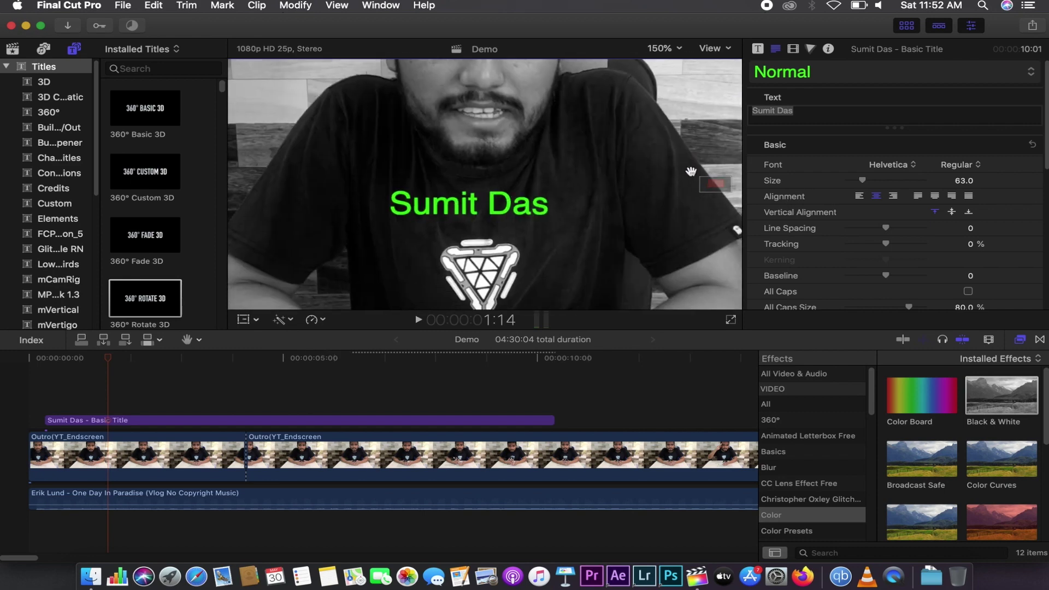
scroll(715, 188, down, 10)
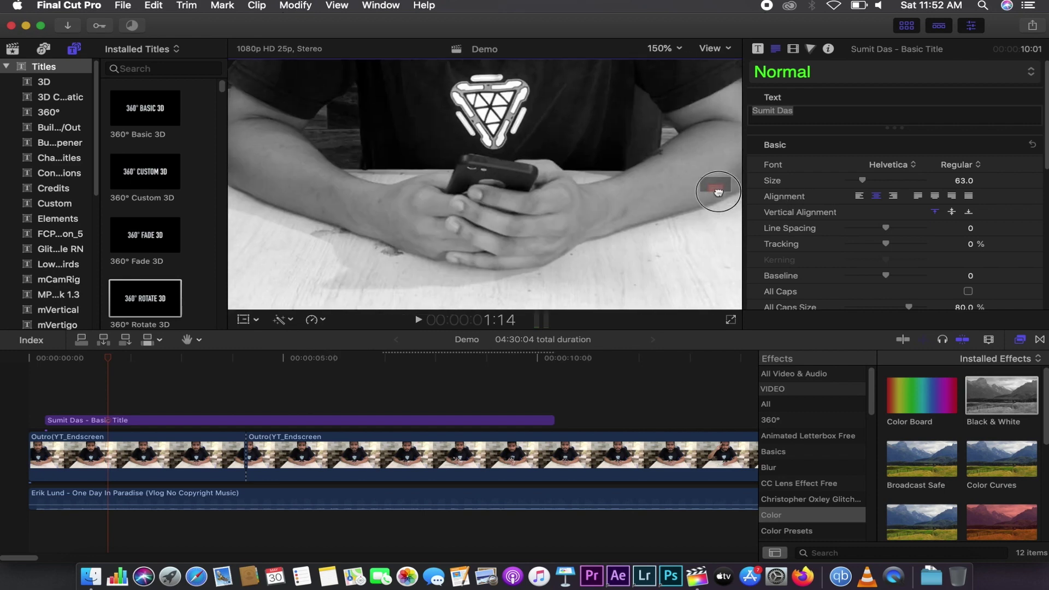
scroll(715, 189, up, 10)
scroll(718, 188, up, 3)
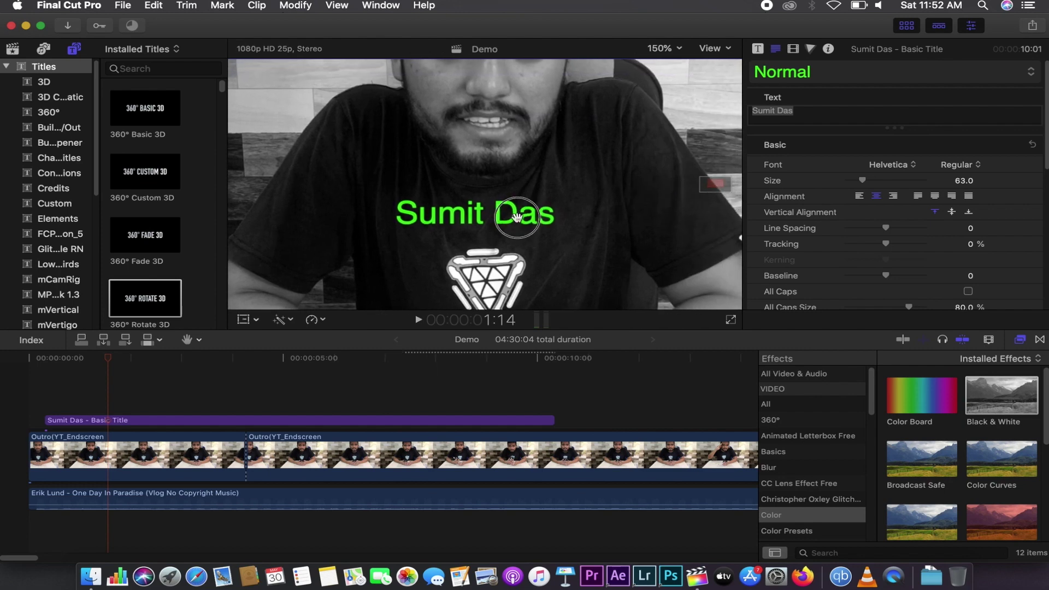
scroll(528, 210, up, 3)
scroll(514, 224, up, 2)
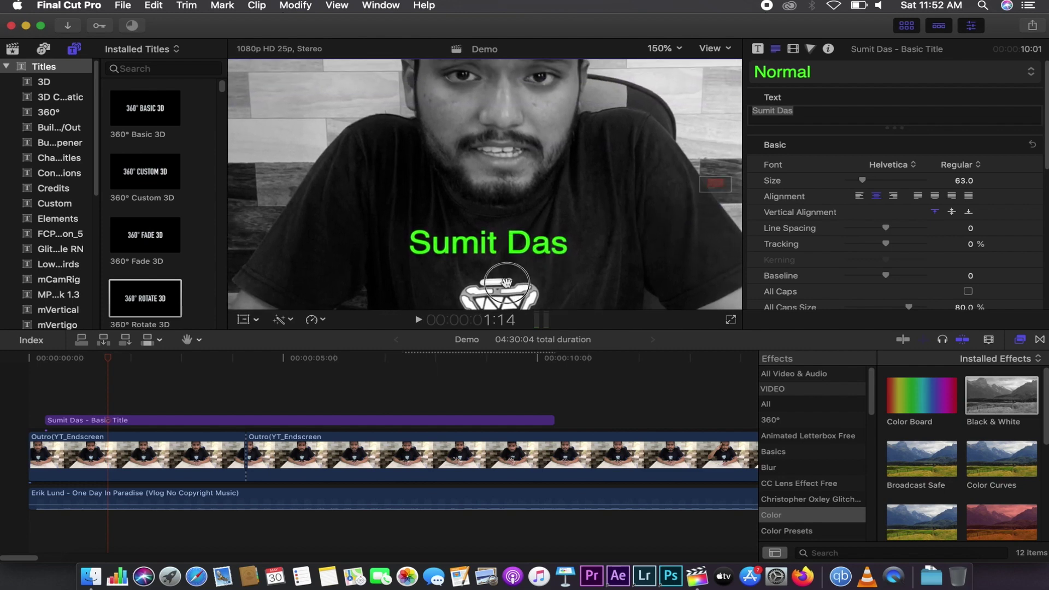
scroll(521, 236, up, 2)
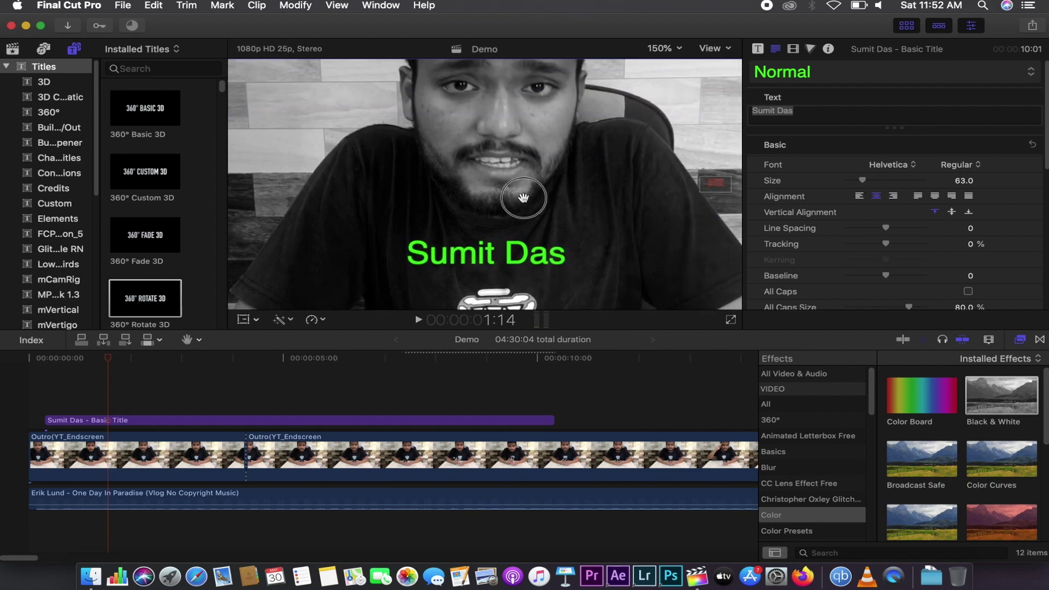
scroll(534, 180, down, 2)
scroll(534, 180, up, 2)
scroll(601, 164, left, 1)
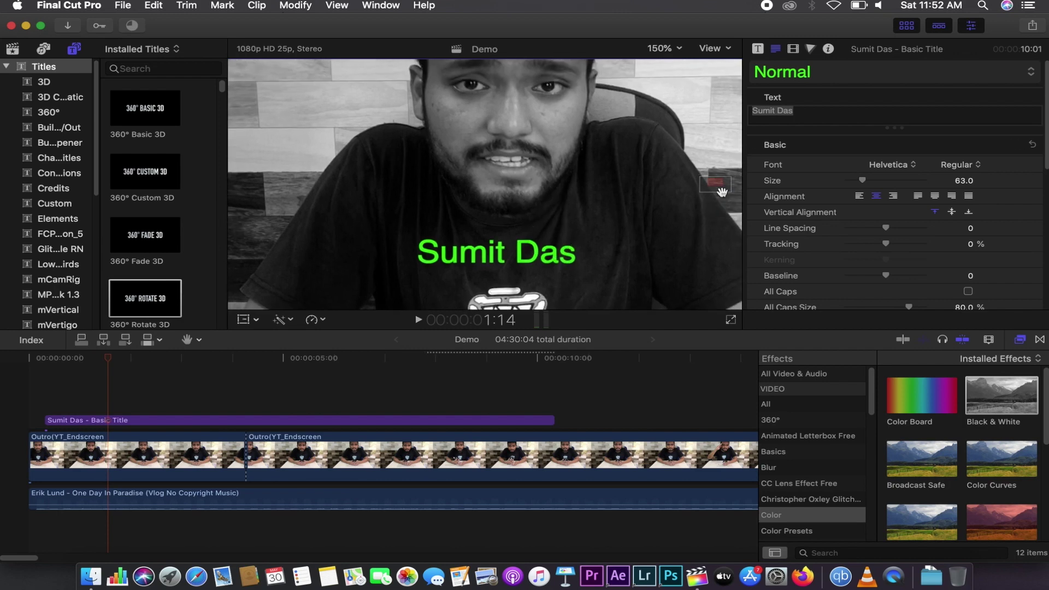
click(676, 50)
Step: Set the viewer zoom to Fit and return to the Select tool
click(675, 59)
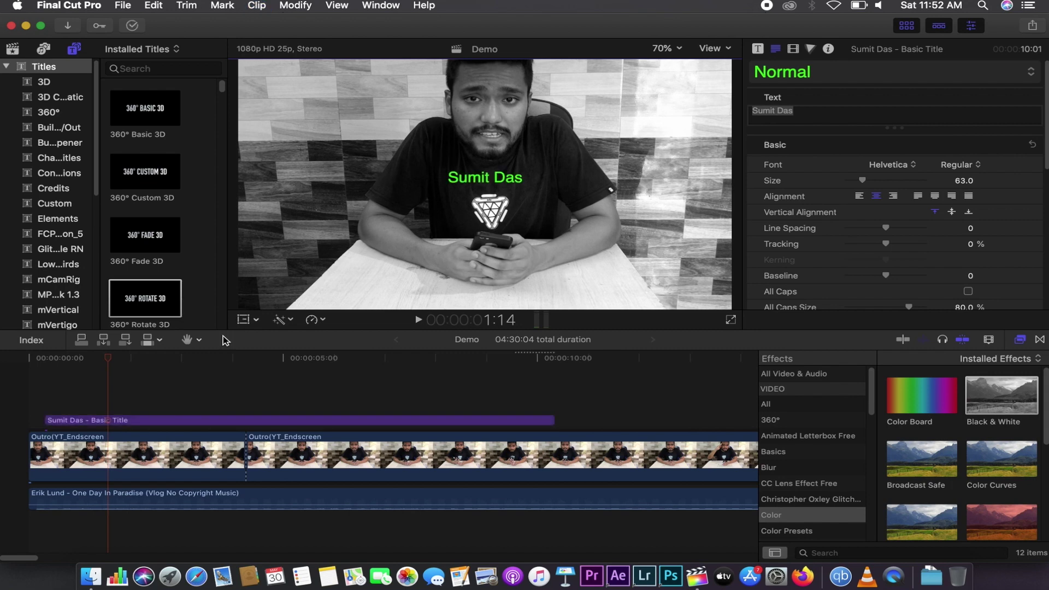
click(187, 342)
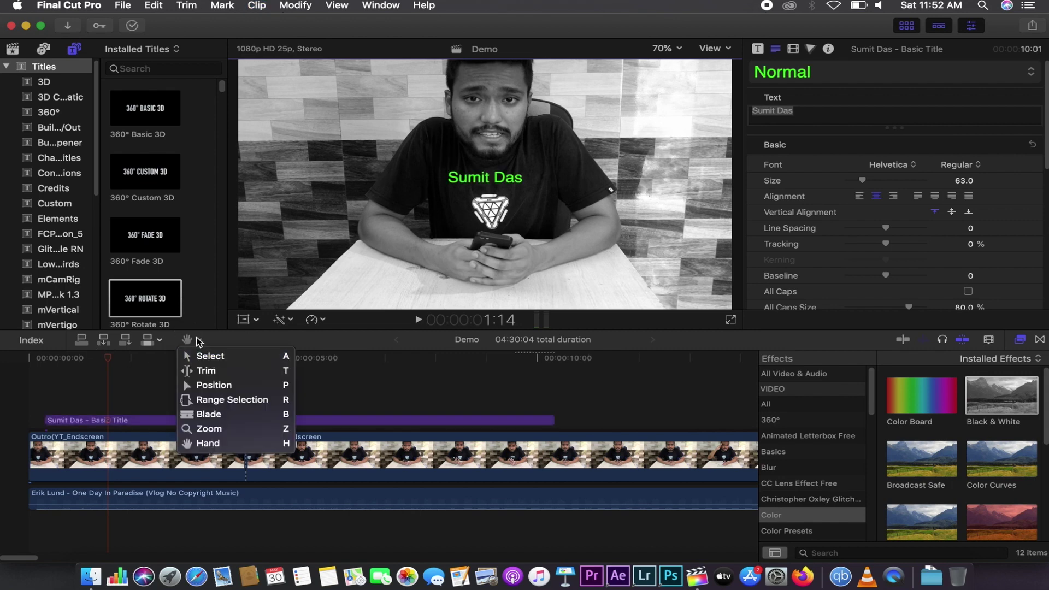
click(194, 338)
key(a)
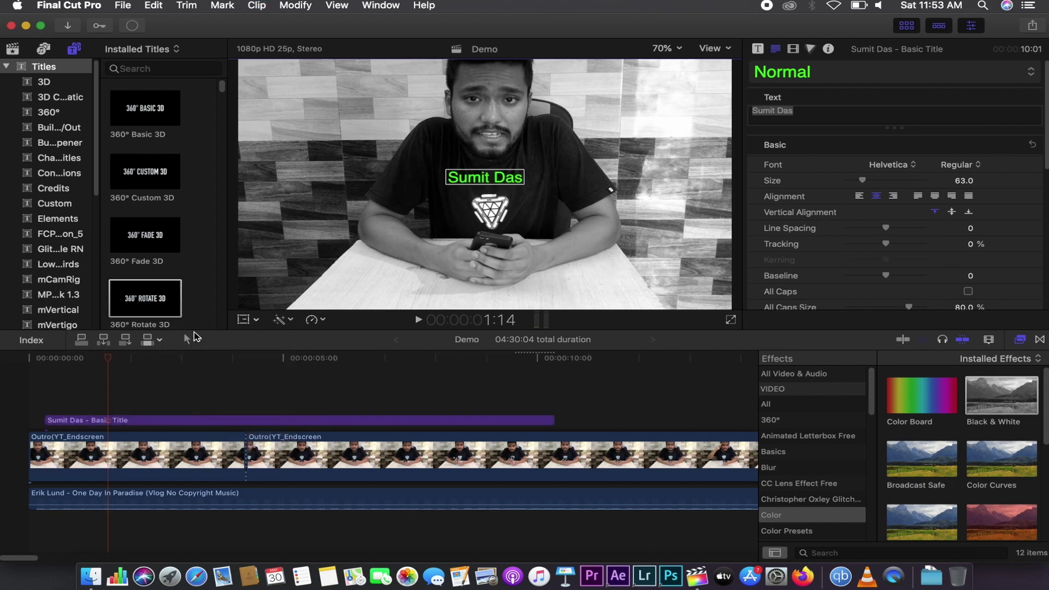
Step: Disable the first Outro clip at about 1:13 so the title shows over black
click(108, 359)
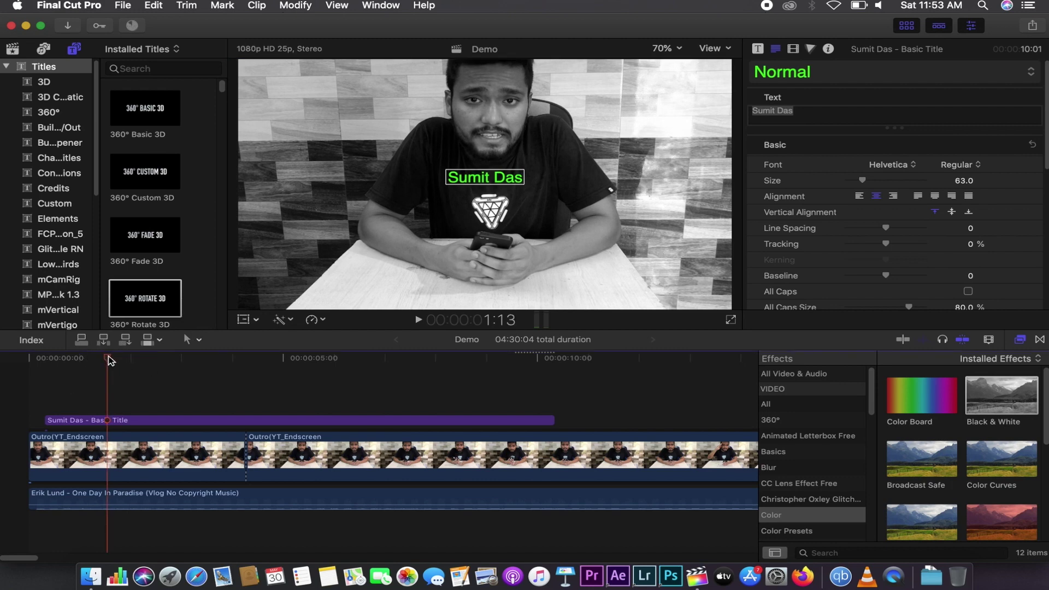
click(117, 426)
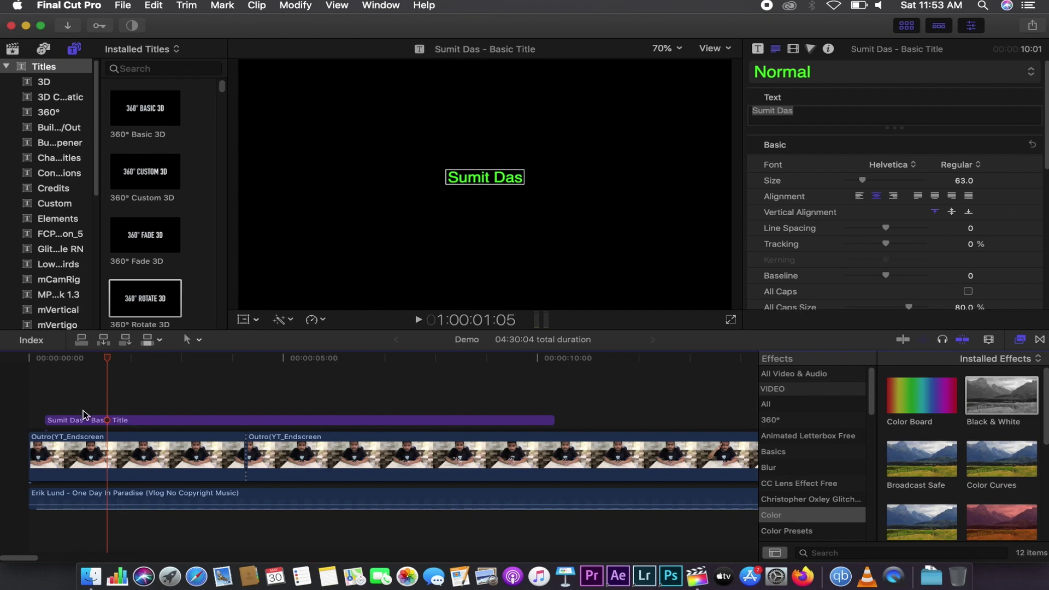
click(115, 461)
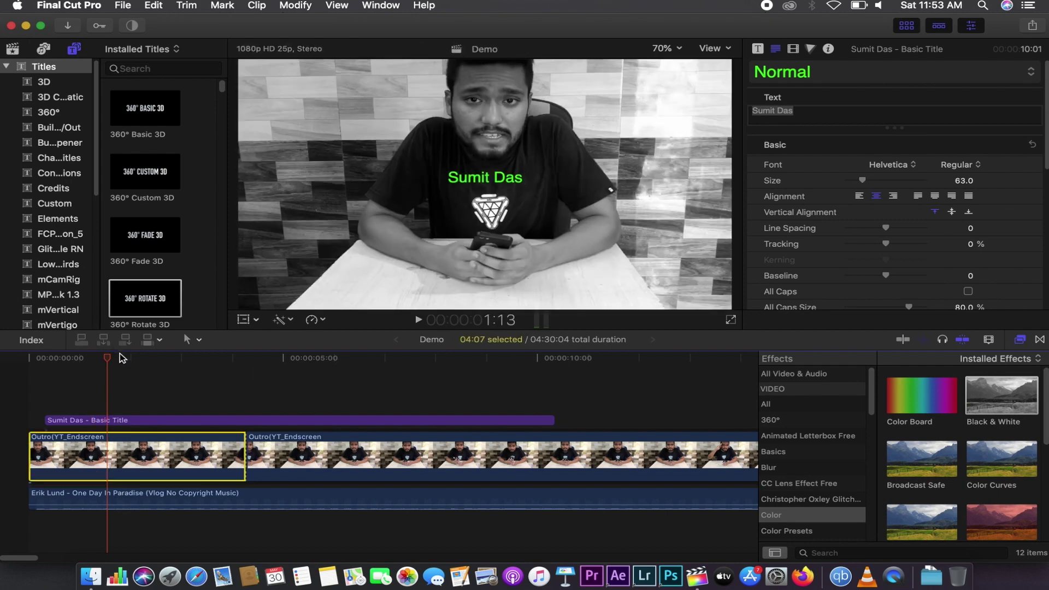
key(v)
key(v)
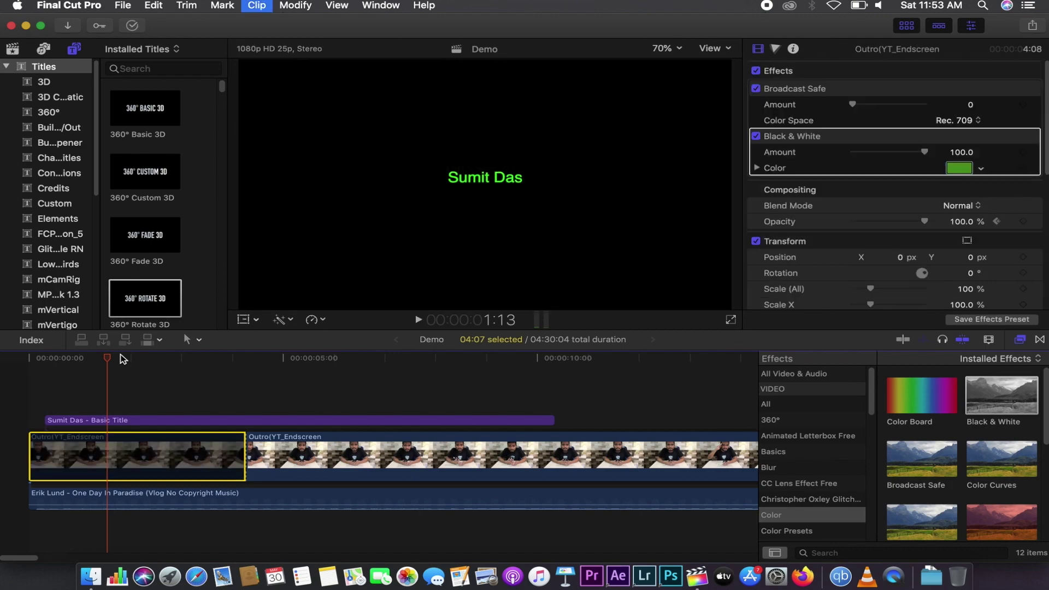
key(v)
key(v)
key(v)
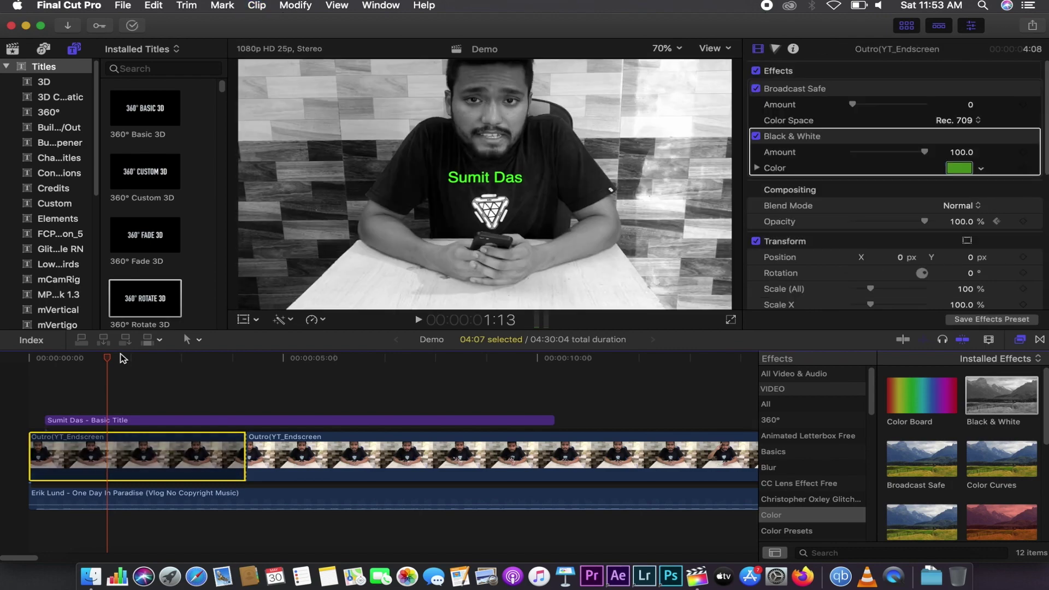
Step: Toggle the presenter-name title off and on while skimming the Outro footage to about 5:15
click(123, 426)
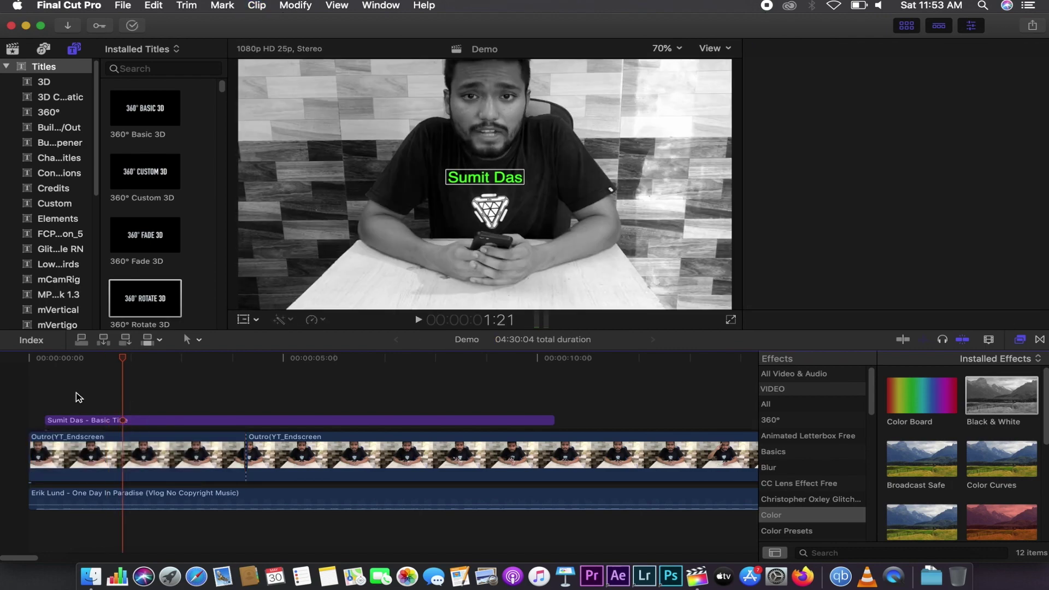
key(c)
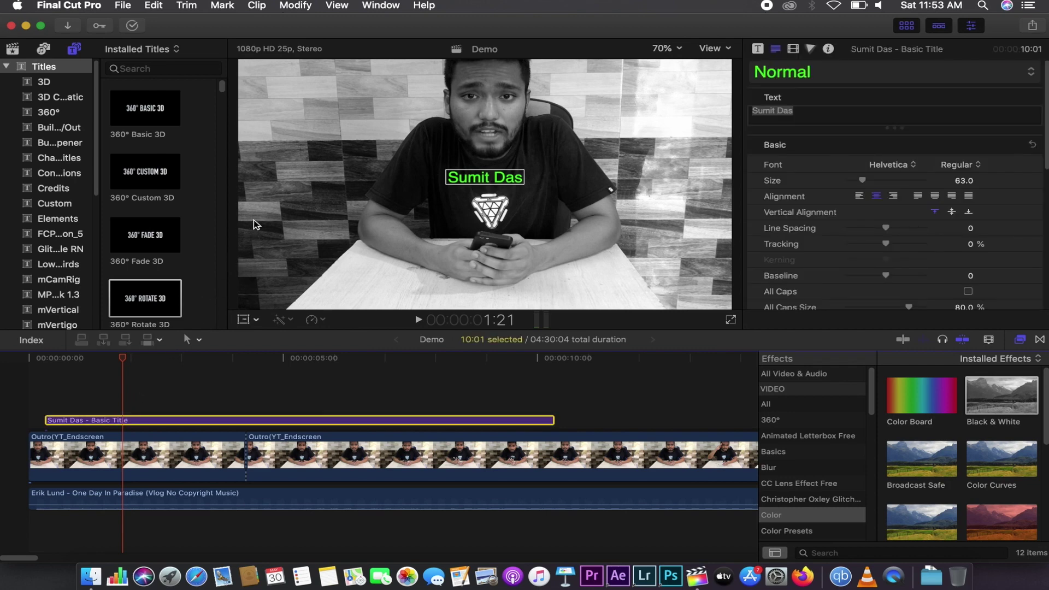
key(v)
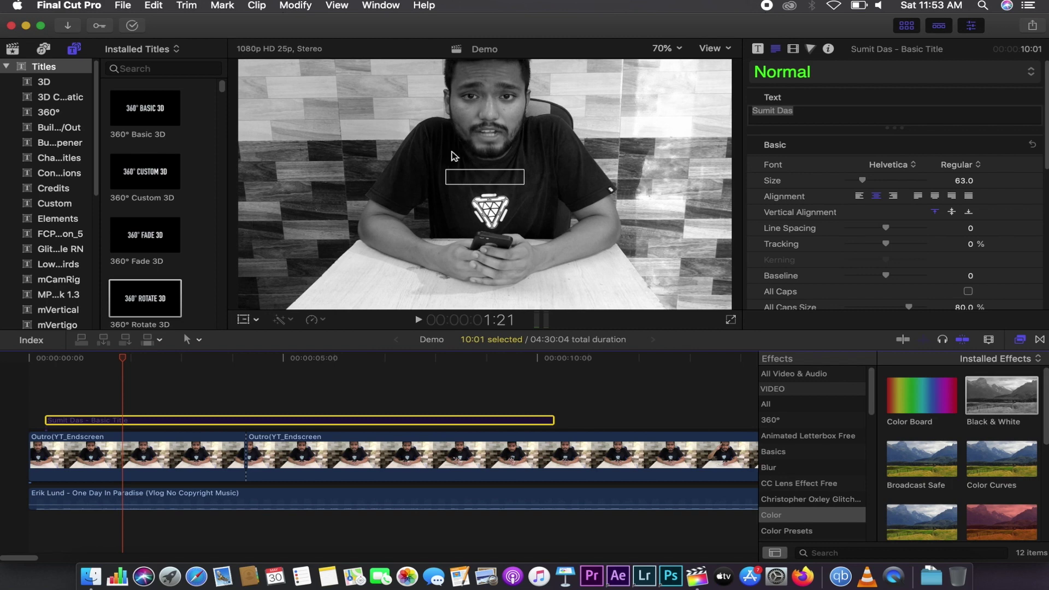
key(v)
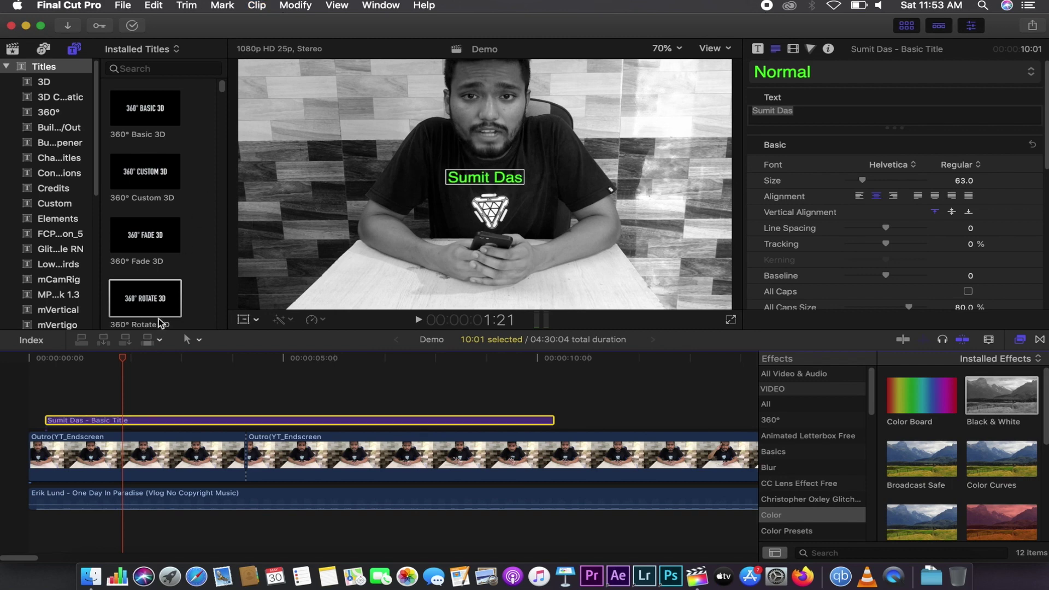
key(v)
mouse_move(136, 357)
mouse_down()
mouse_move(203, 358)
mouse_move(156, 359)
mouse_up()
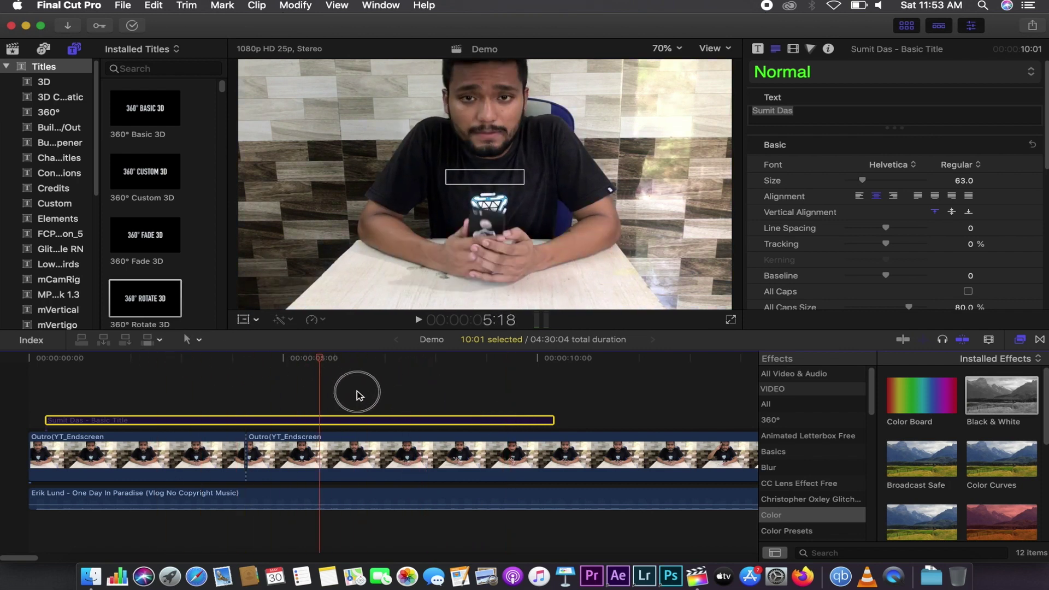
mouse_move(155, 359)
mouse_down()
mouse_move(496, 390)
mouse_move(514, 356)
mouse_up()
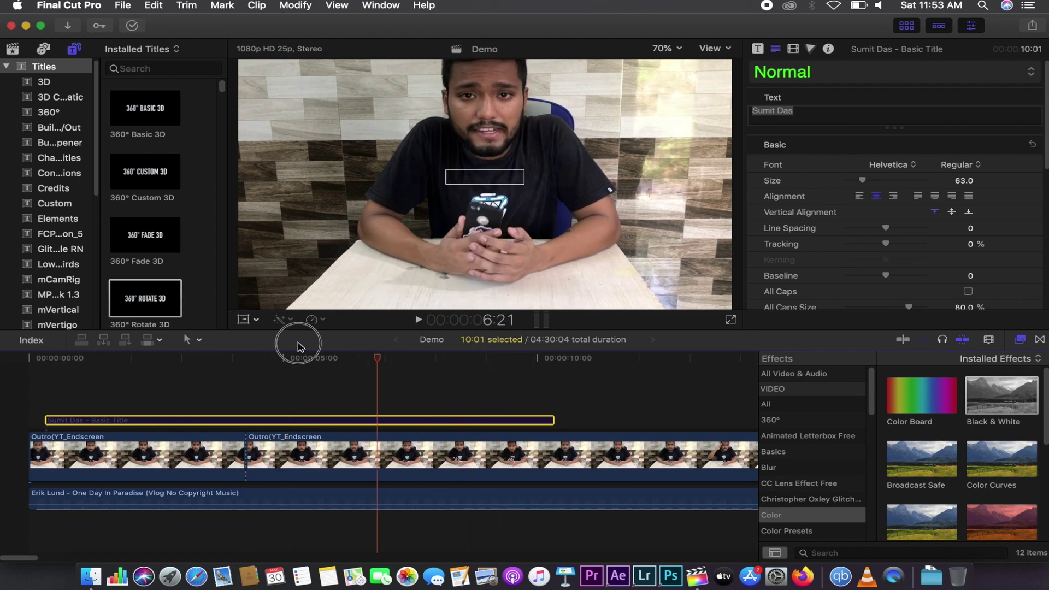
mouse_move(514, 355)
mouse_down()
mouse_move(339, 373)
mouse_move(376, 372)
mouse_up()
drag(216, 367, 294, 359)
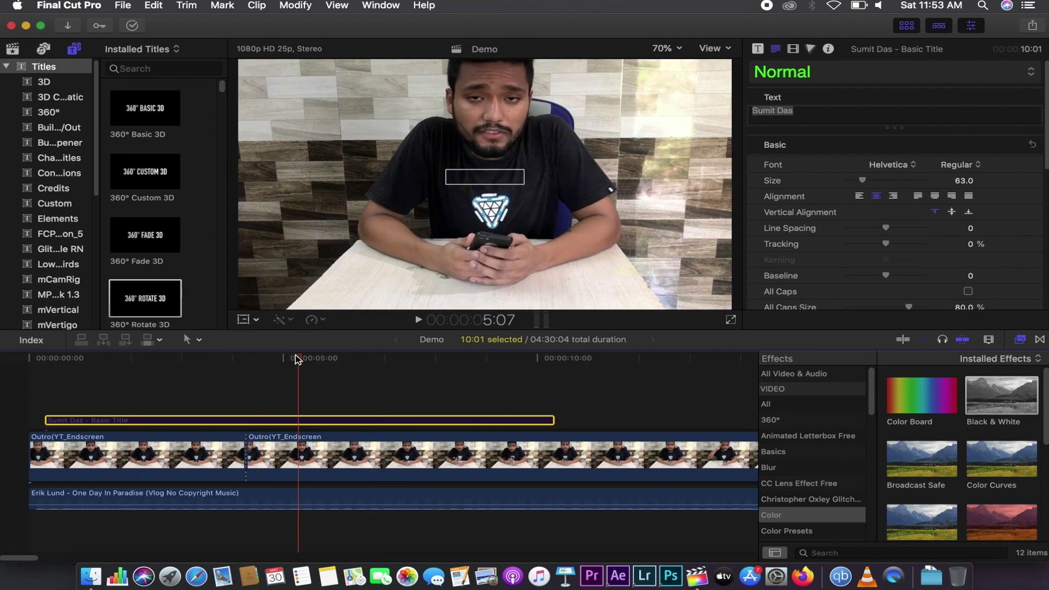
drag(293, 359, 313, 359)
key(v)
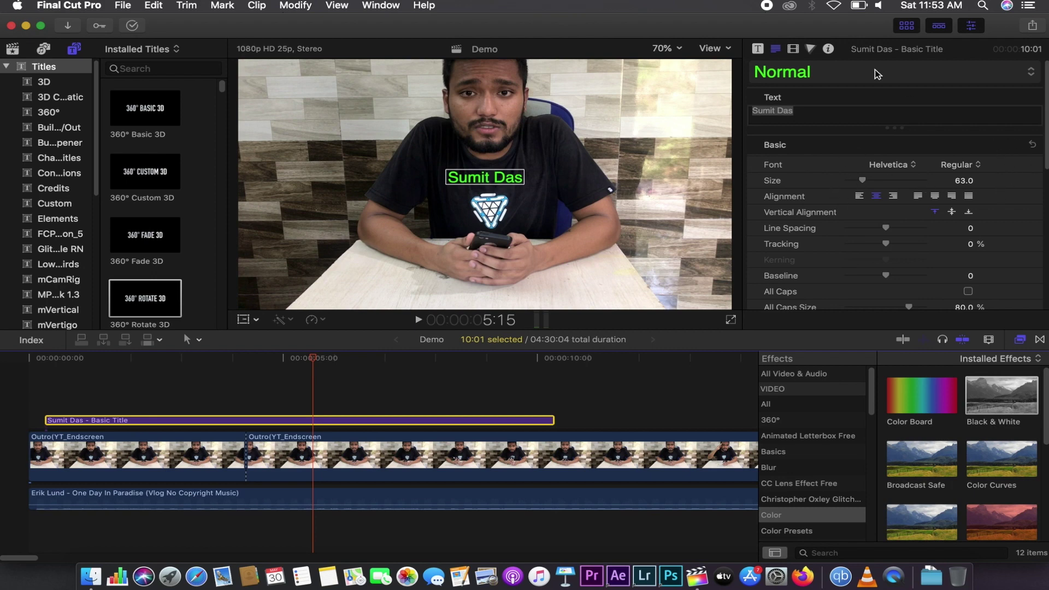
Step: Show the title's Transform settings in the Video inspector, then select all timeline clips
click(757, 48)
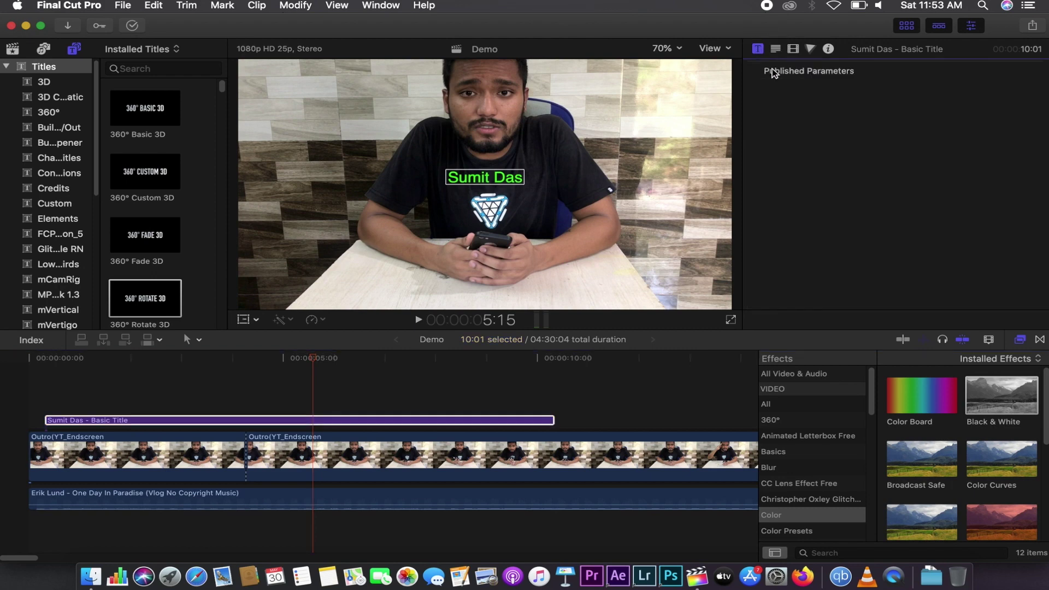
click(793, 49)
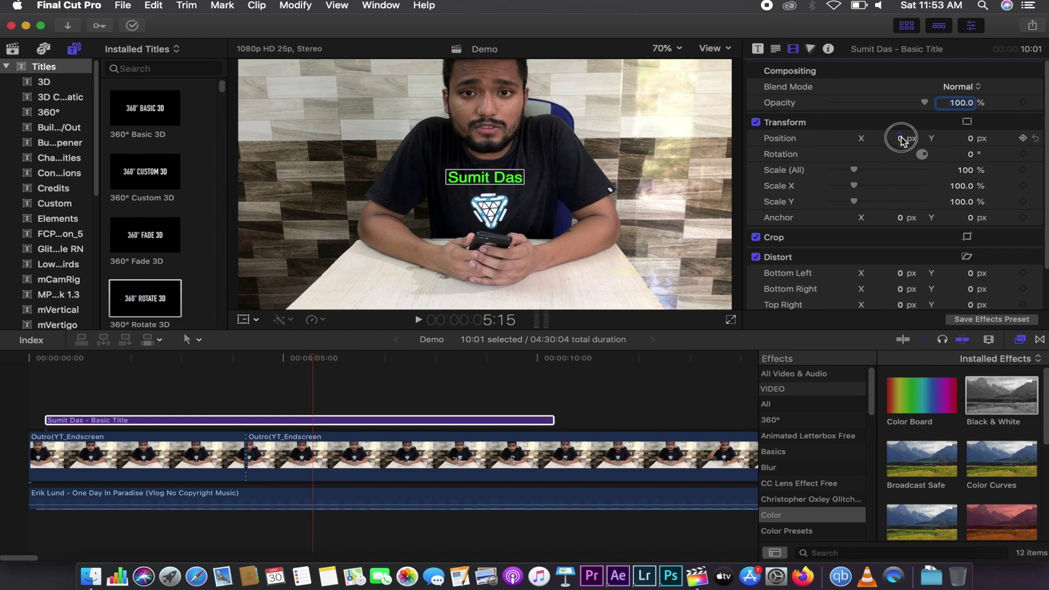
drag(900, 139, 902, 141)
key(super+a)
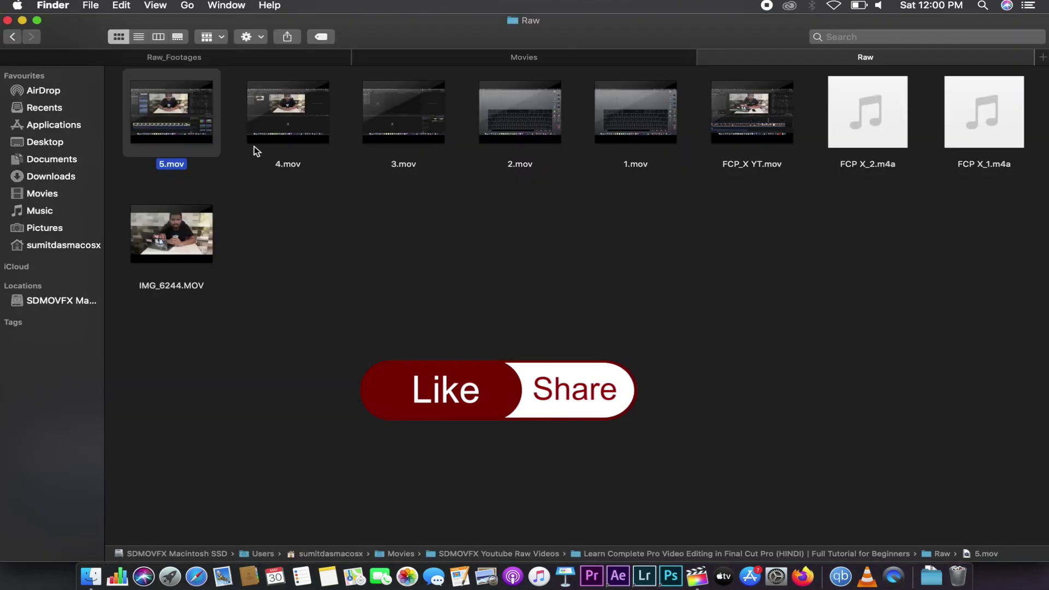
Step: Quick Look Greenscreen.mov in Finder's Raw_Footages folder, then switch back to Final Cut Pro
click(283, 247)
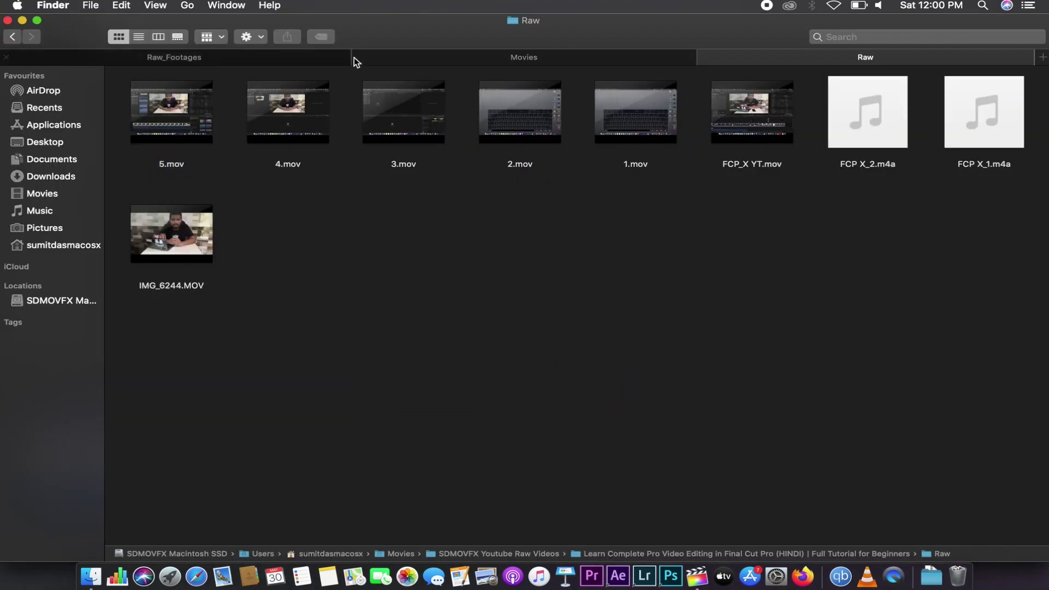
click(213, 57)
click(181, 109)
key(space)
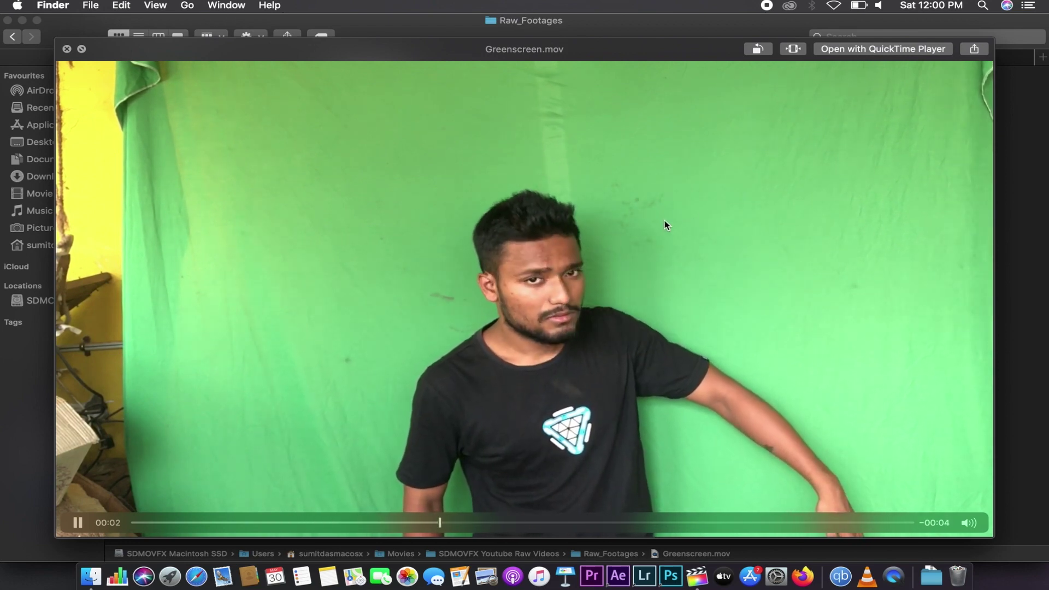
key(space)
key(ctrl+Up)
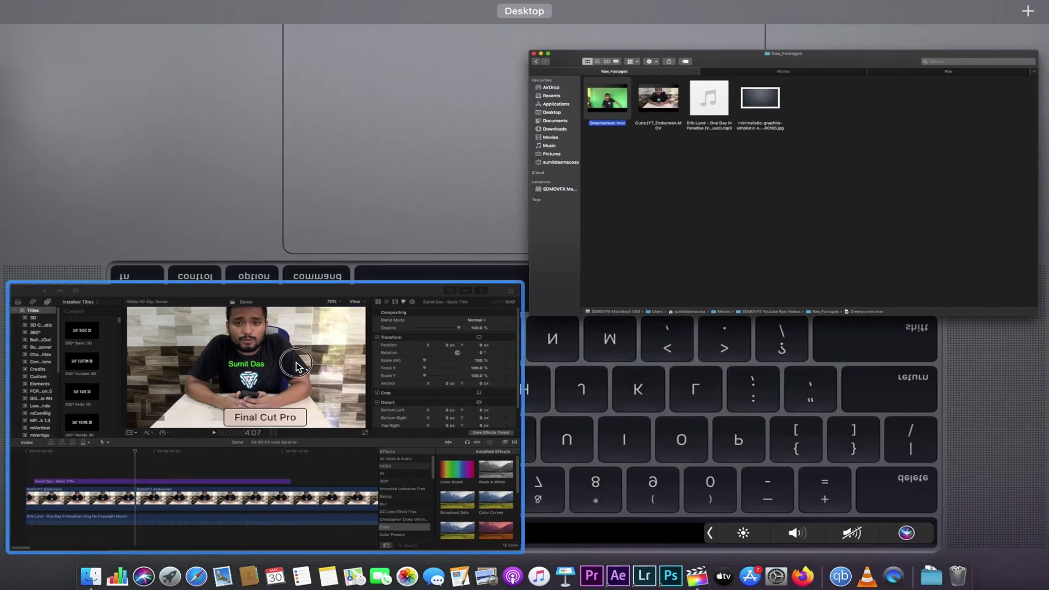
click(255, 358)
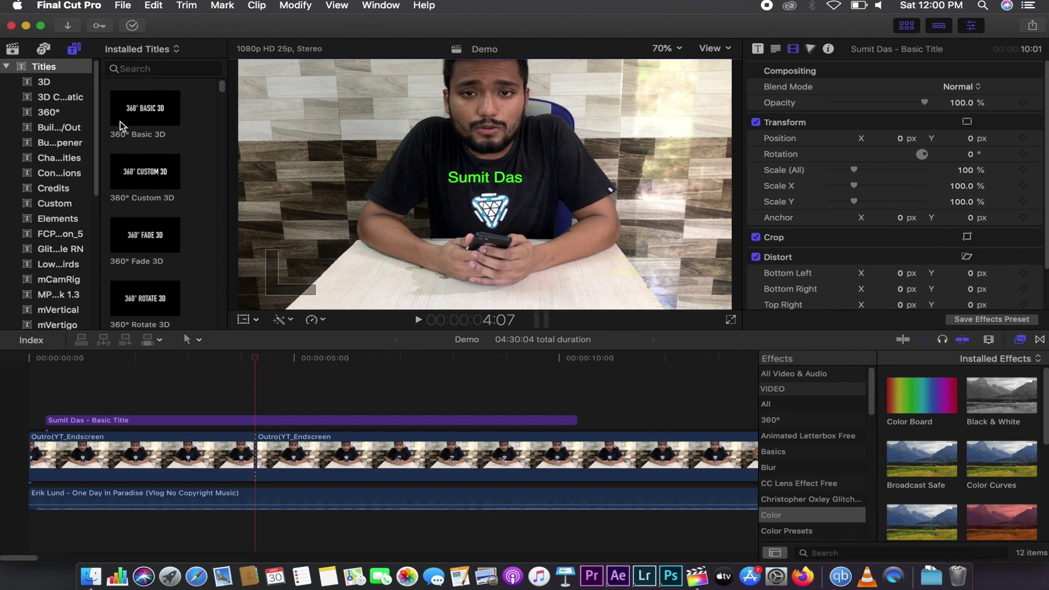
Step: Import Greenscreen.mov and connect it above the Outro footage starting about four seconds in
click(70, 26)
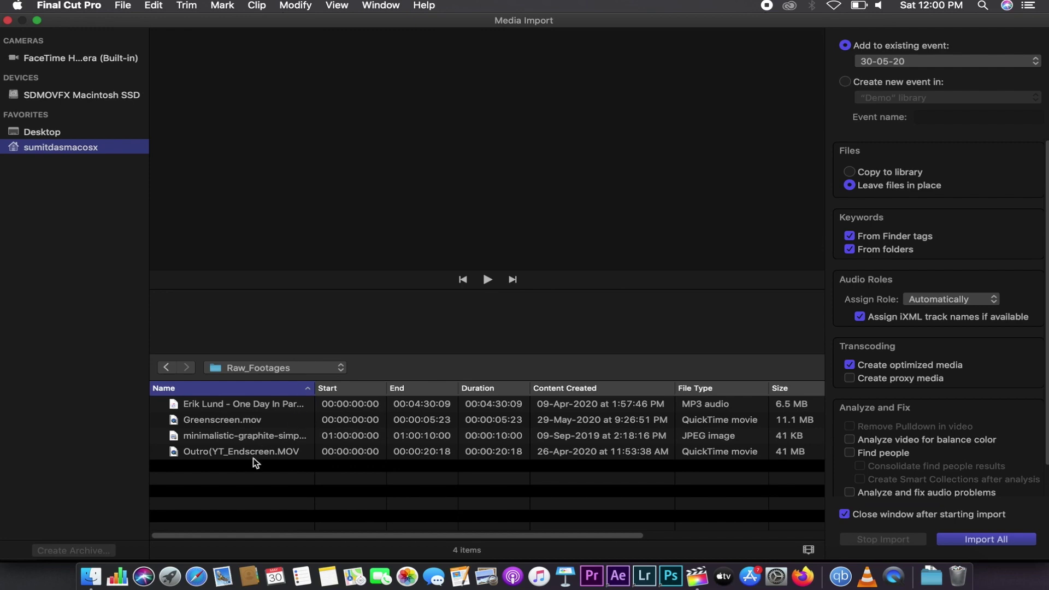
click(249, 451)
click(244, 425)
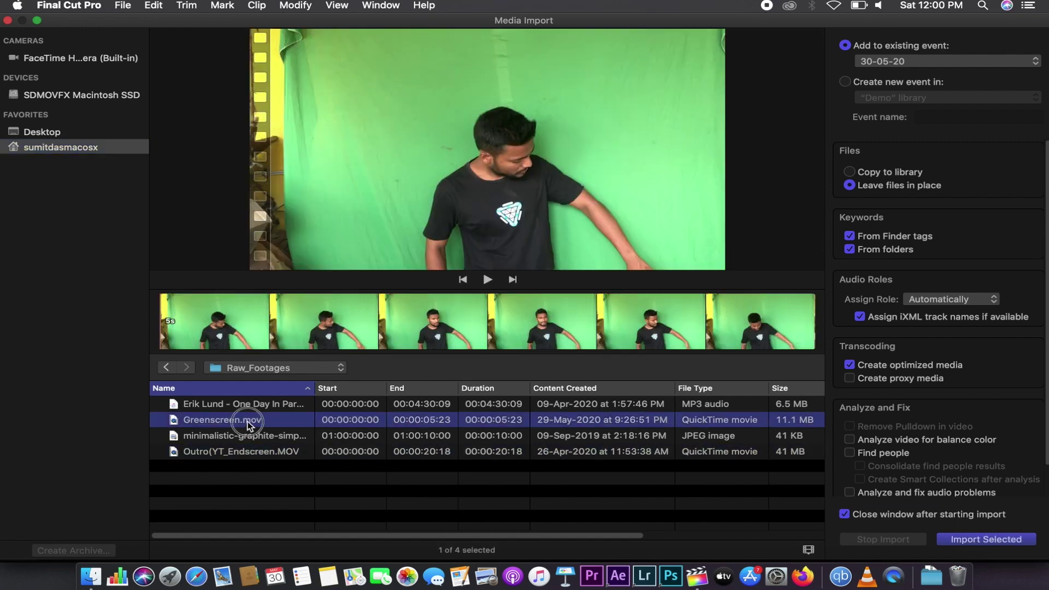
key(Return)
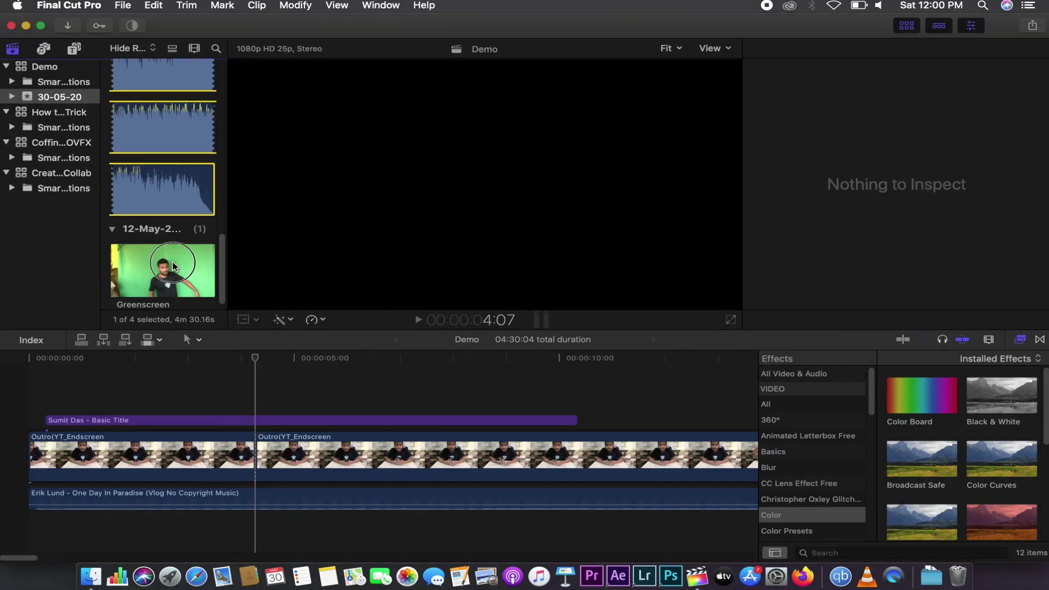
click(173, 266)
drag(167, 262, 246, 358)
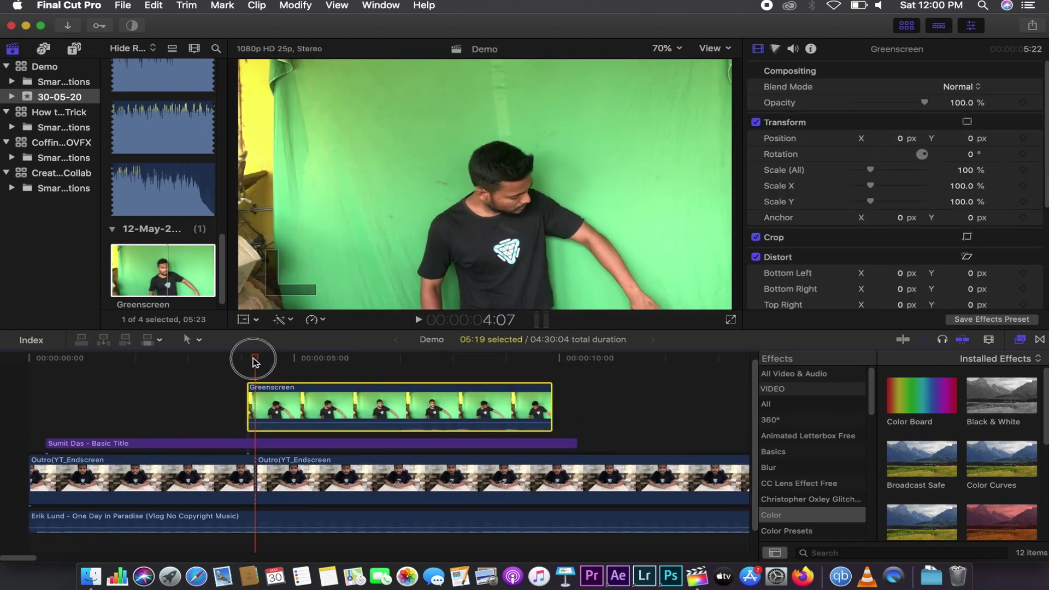
drag(255, 358, 342, 365)
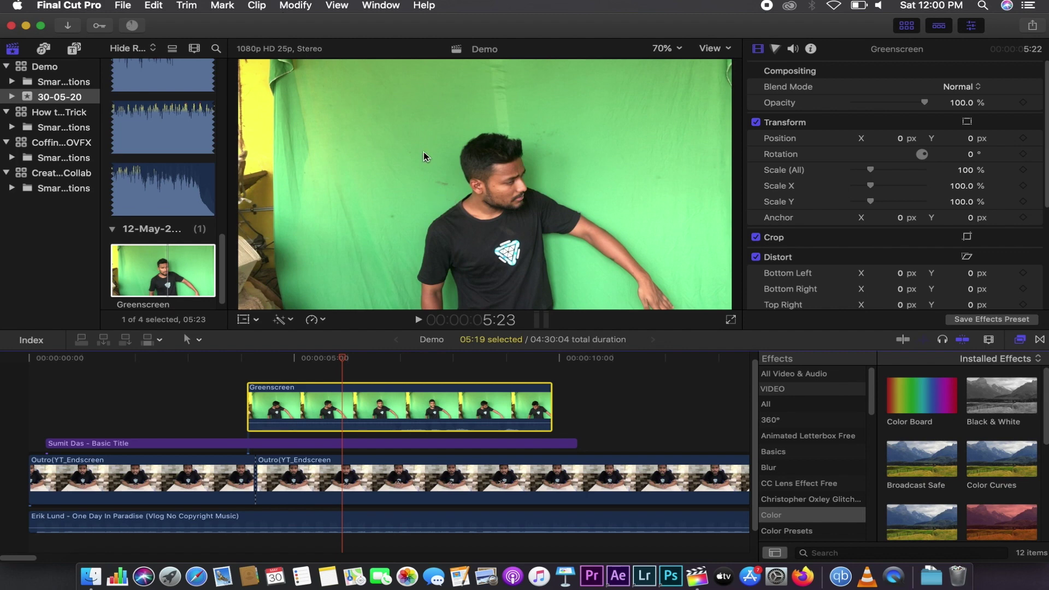
Step: Move the presenter-name title above the Greenscreen clip and disable it
click(124, 446)
mouse_move(124, 445)
mouse_down()
mouse_move(135, 374)
mouse_move(135, 386)
mouse_up()
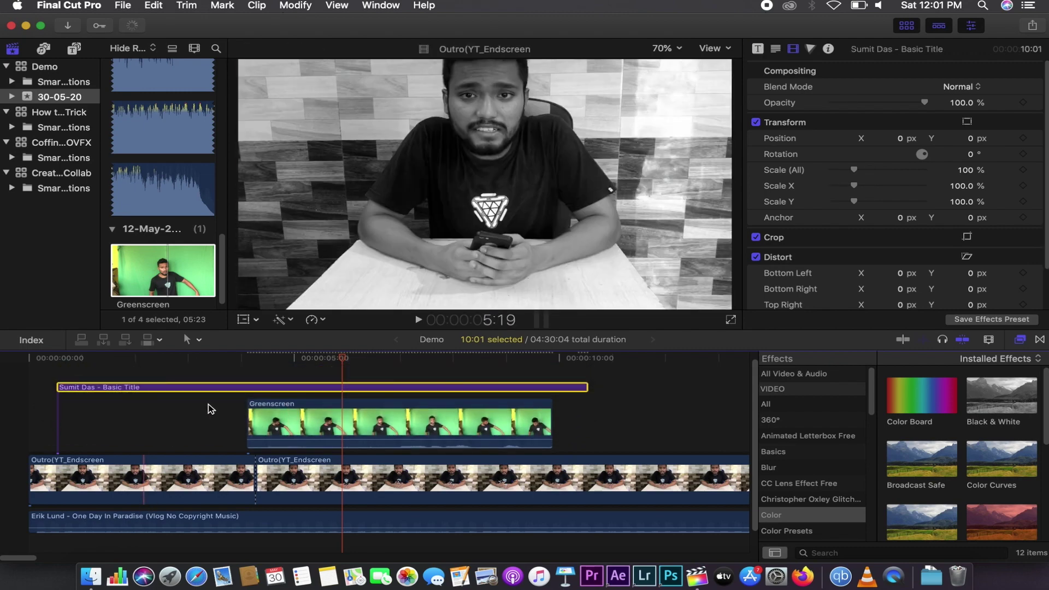
click(341, 359)
mouse_move(343, 361)
mouse_down()
mouse_move(261, 358)
mouse_move(333, 359)
mouse_up()
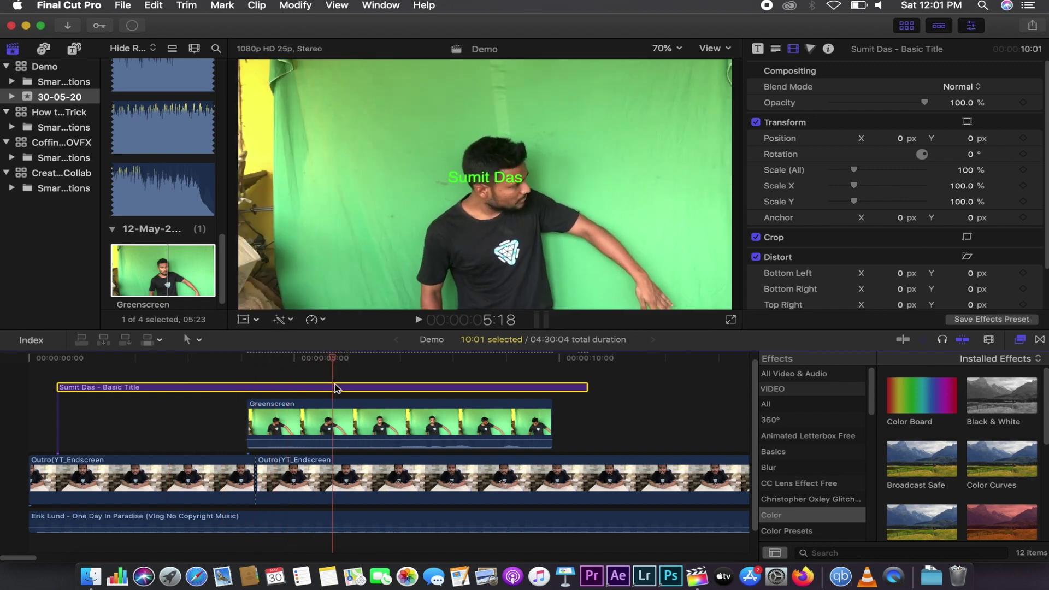
click(331, 424)
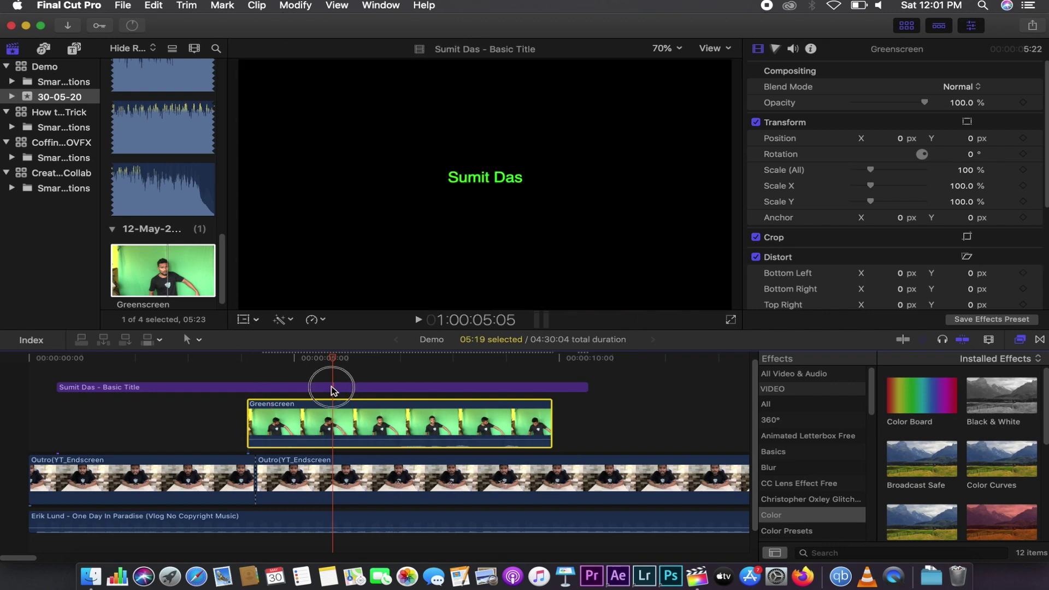
click(333, 388)
key(v)
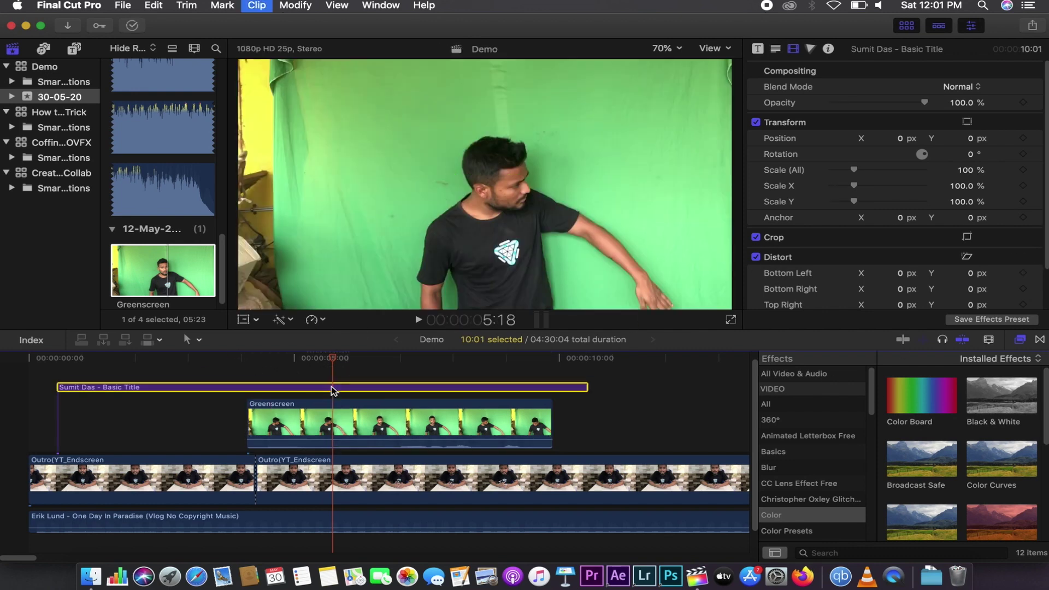
Step: Apply the Keyer effect from the Keying category to the Greenscreen clip
click(336, 422)
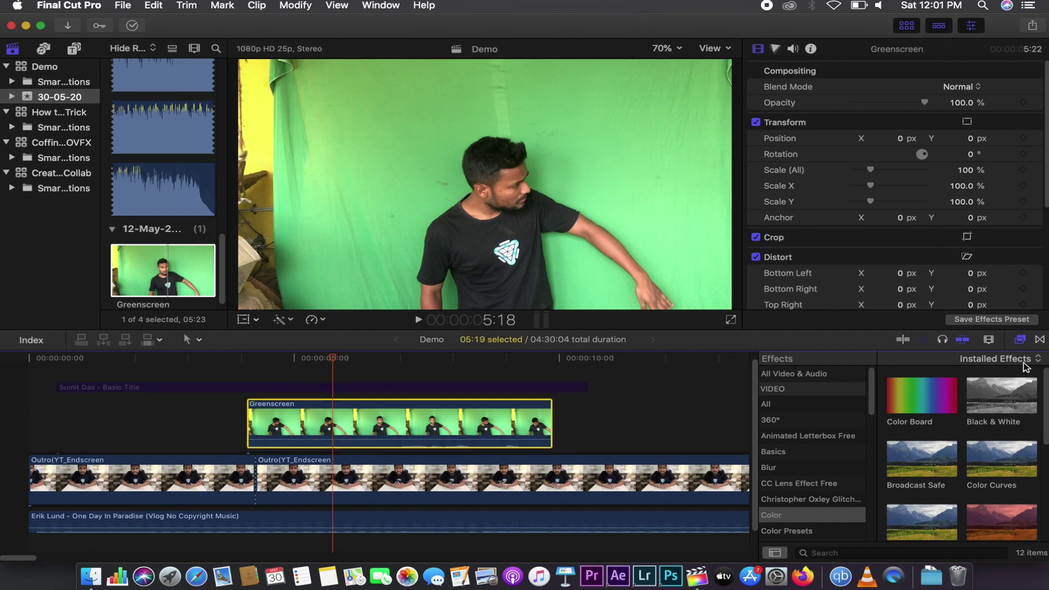
scroll(829, 485, down, 5)
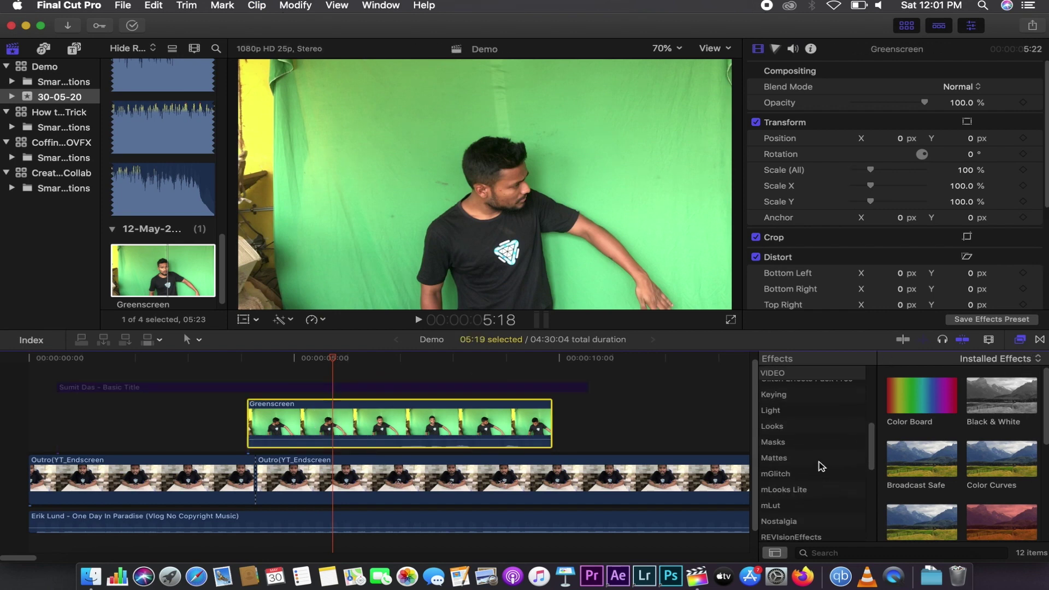
click(776, 394)
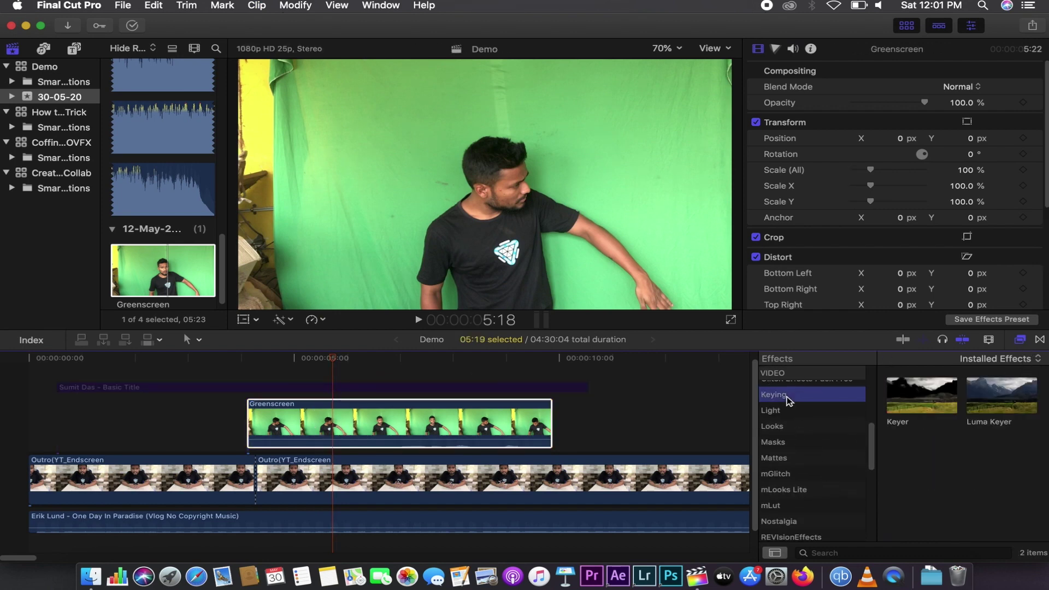
click(916, 401)
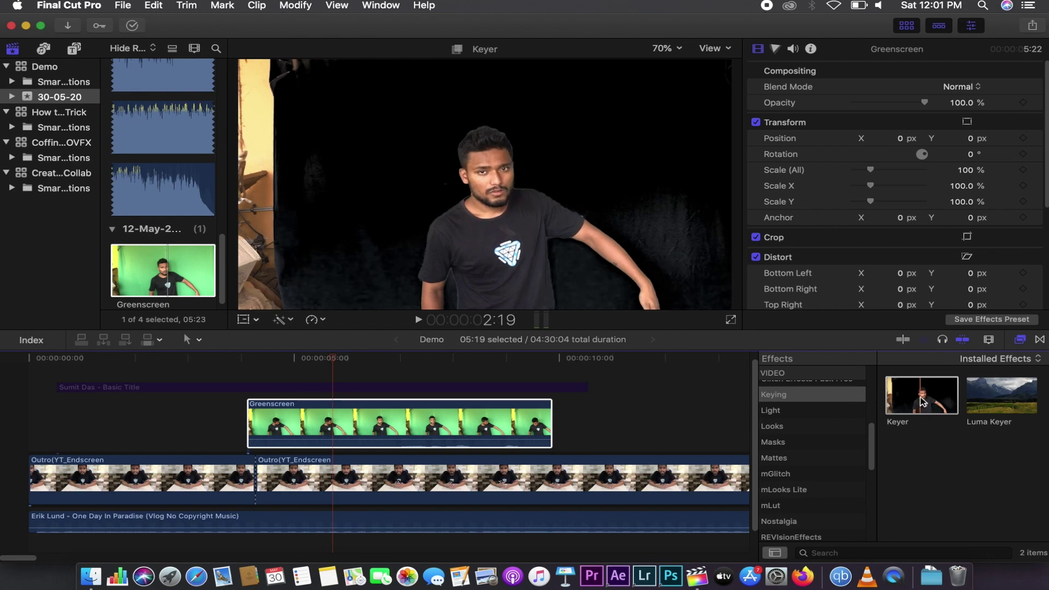
drag(923, 399, 443, 410)
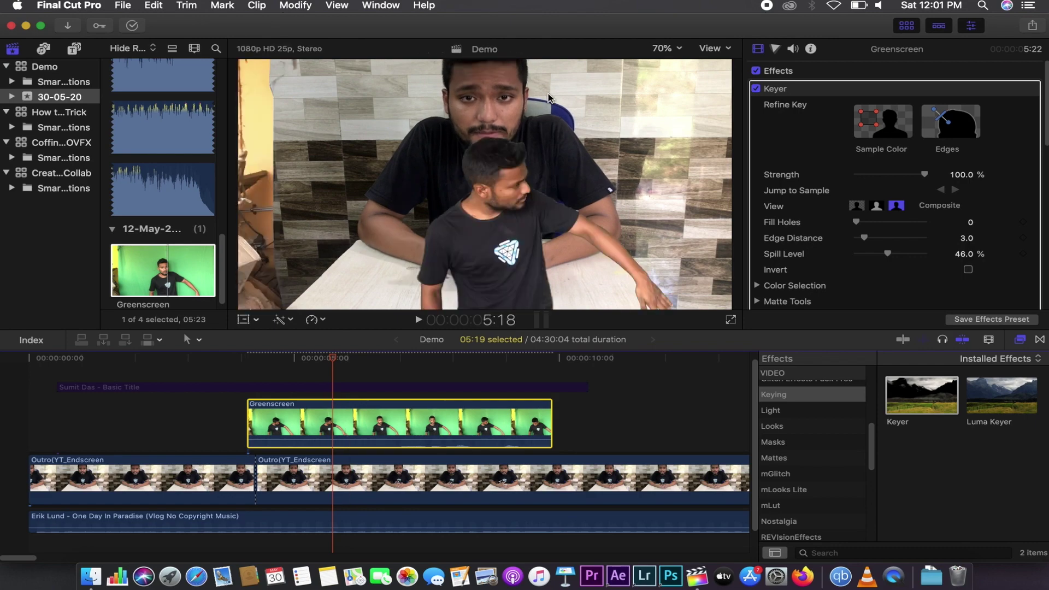
Step: Delete the second Outro clip and move the playhead to about 6 seconds
click(334, 457)
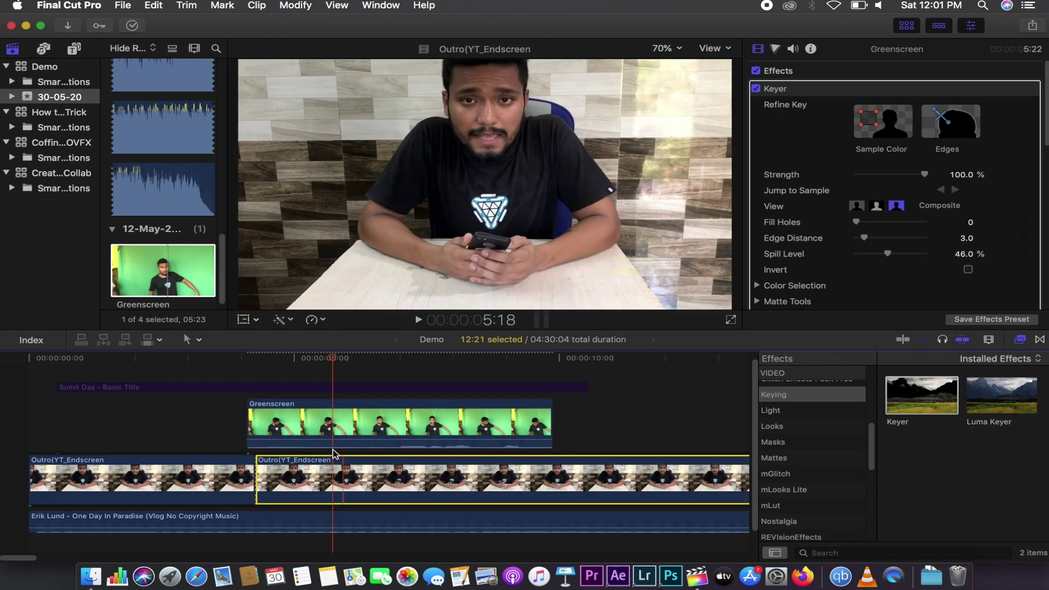
key(Delete)
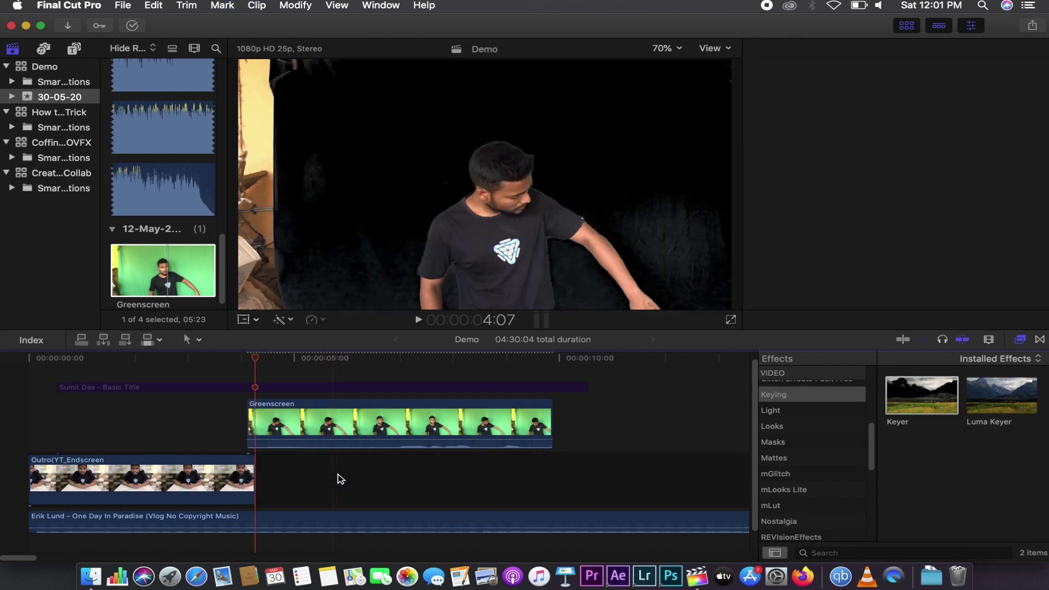
drag(255, 360, 363, 360)
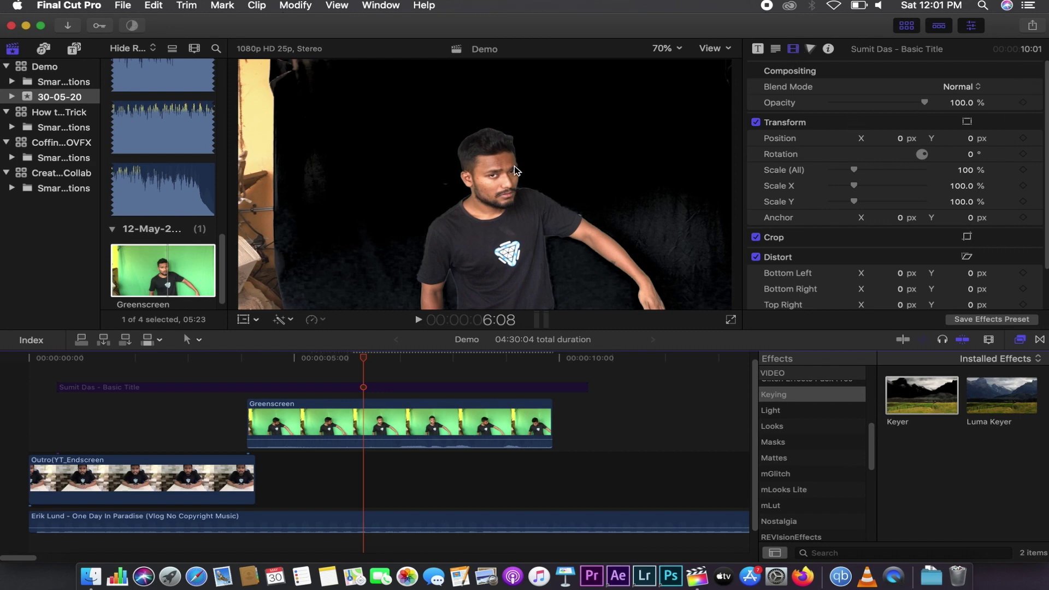
click(791, 53)
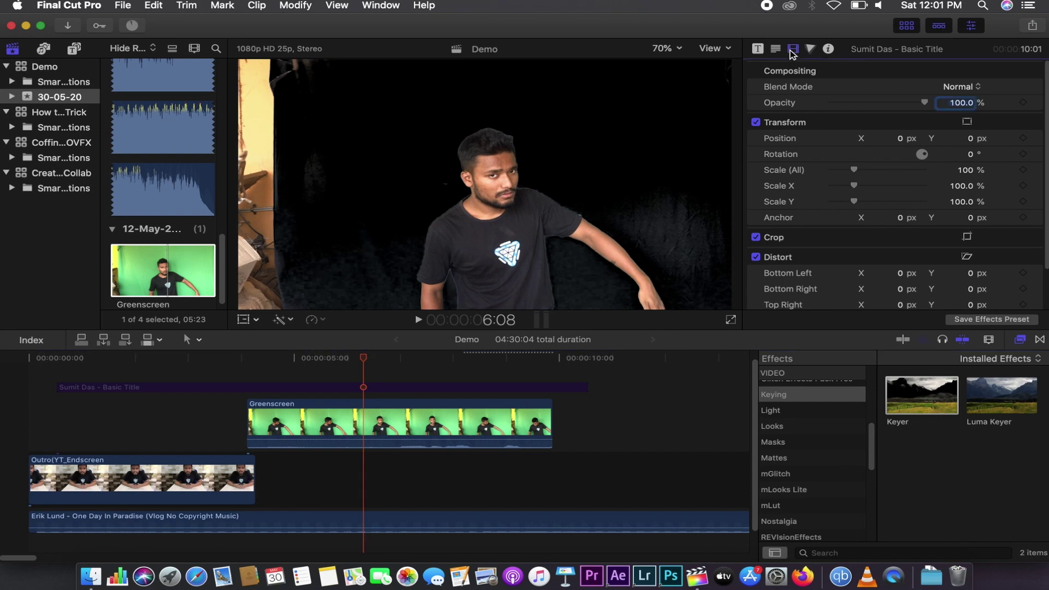
Step: Set the Greenscreen Keyer's Matte Levels gray point to 0.40 to darken the background
click(377, 414)
click(813, 94)
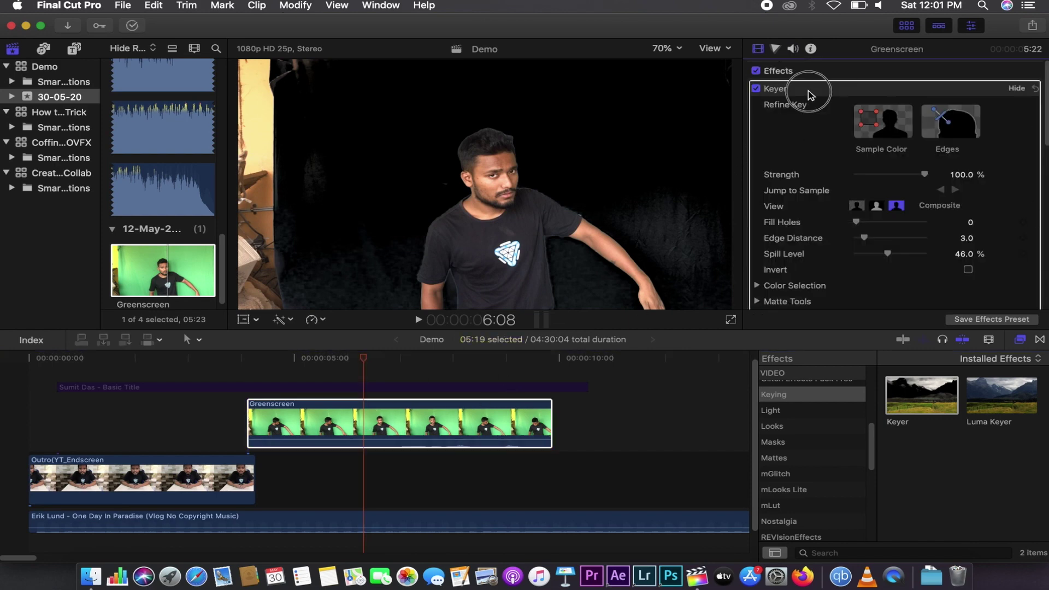
click(1017, 88)
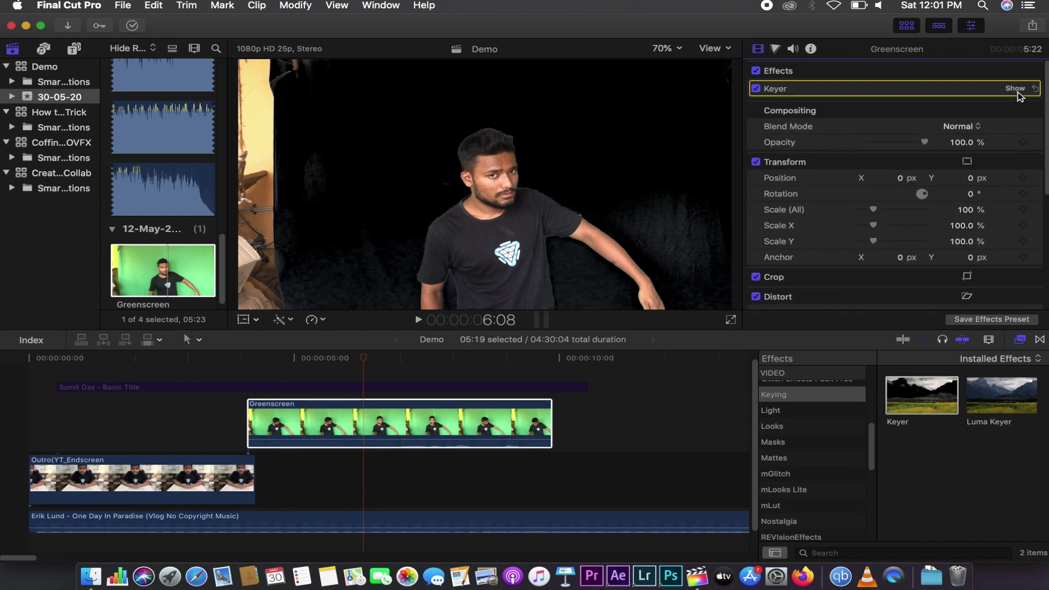
click(1017, 88)
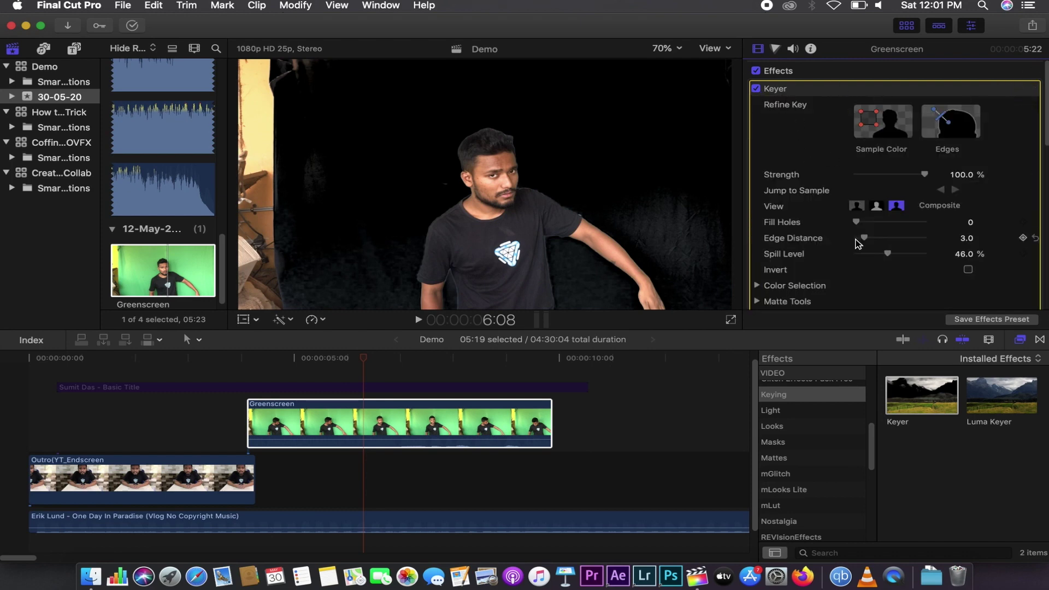
scroll(821, 245, down, 2)
scroll(817, 218, down, 2)
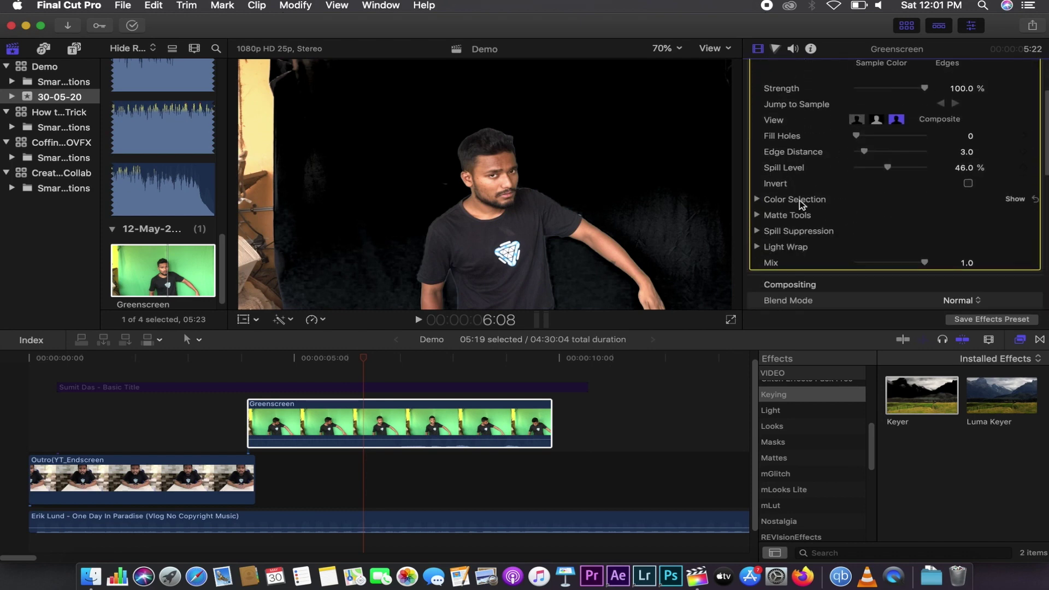
scroll(822, 235, up, 4)
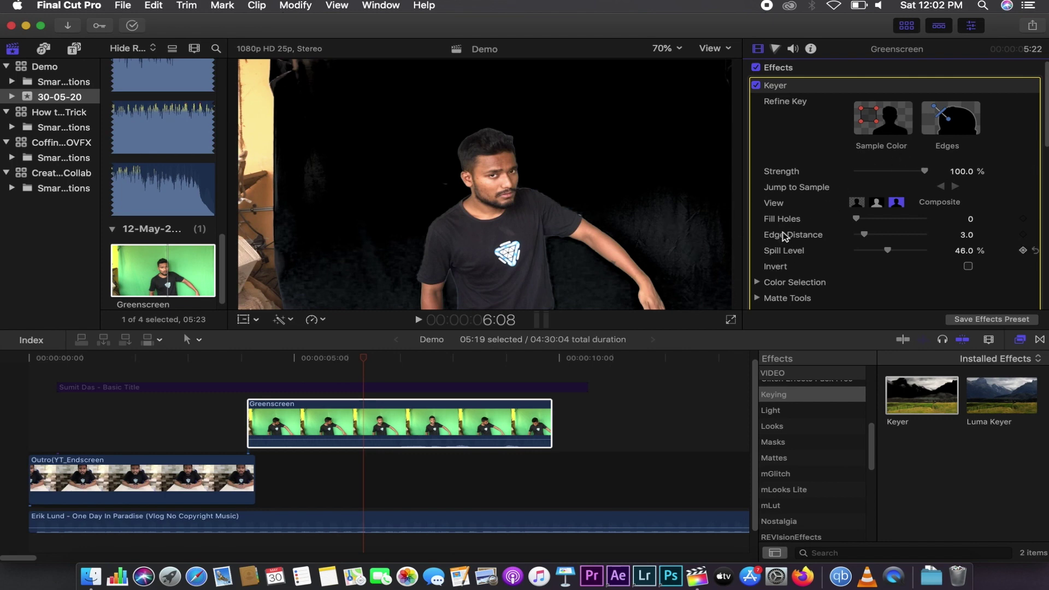
click(757, 298)
scroll(789, 230, down, 5)
scroll(793, 224, down, 1)
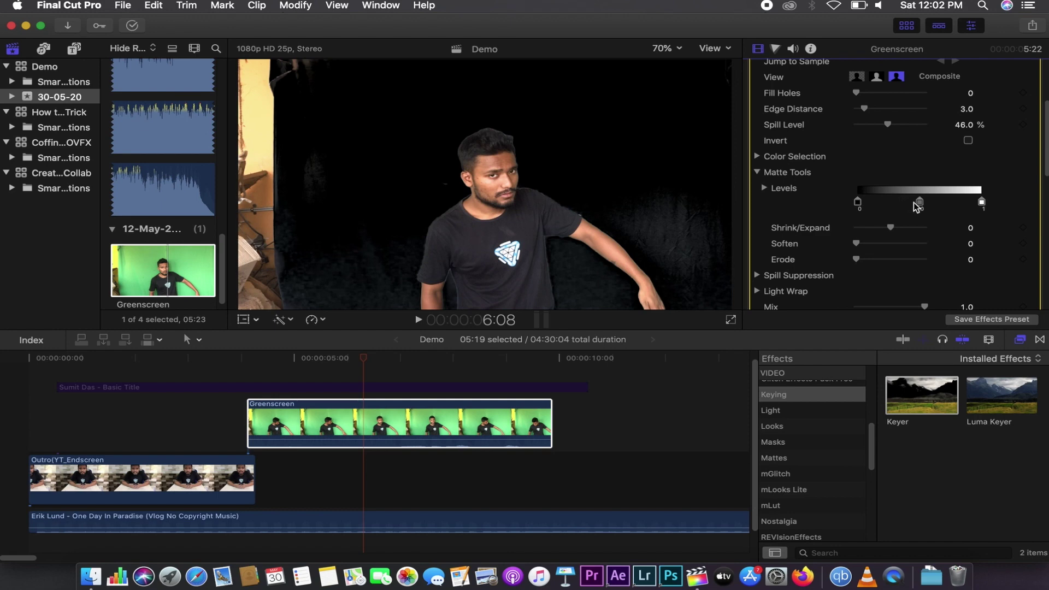
drag(915, 204, 944, 208)
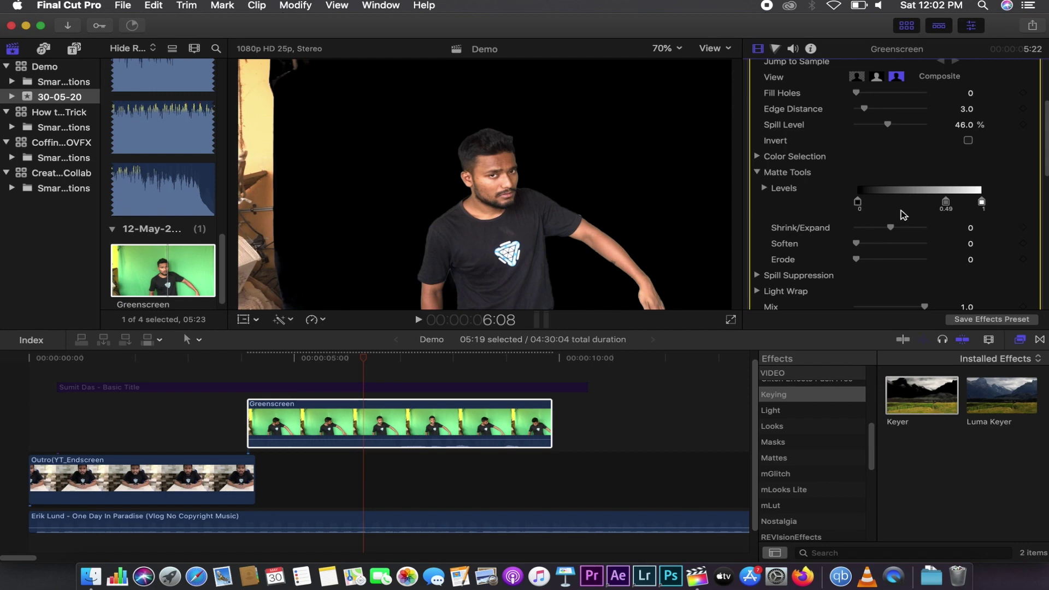
drag(944, 208, 950, 206)
mouse_move(856, 206)
mouse_down()
mouse_move(871, 203)
mouse_move(852, 204)
mouse_up()
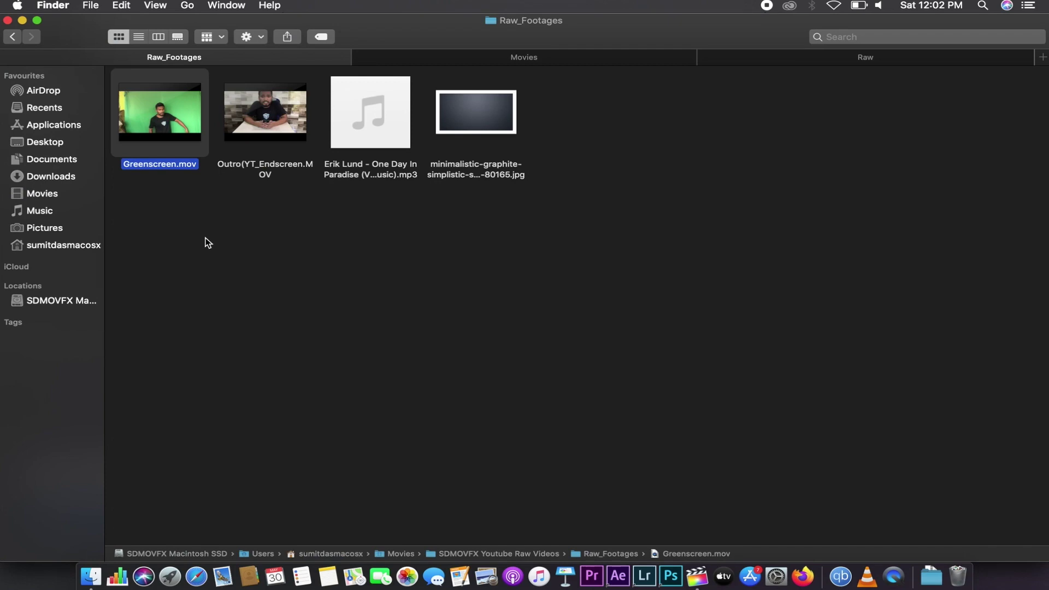
Step: Preview the minimalistic-graphite JPG in Finder, then import it into the Final Cut Pro event
click(458, 267)
click(461, 115)
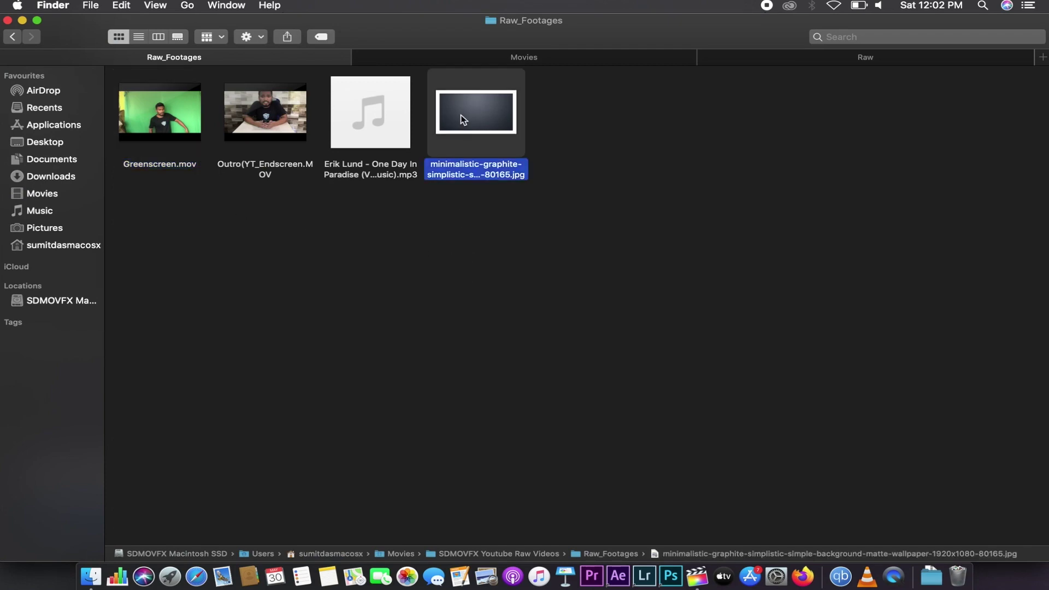
key(space)
key(space)
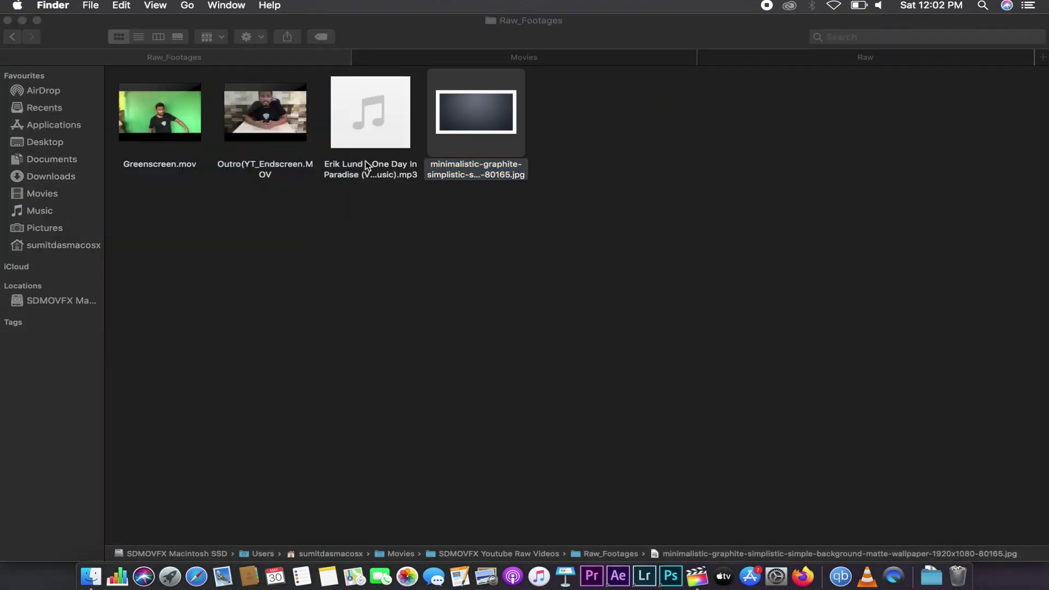
key(cmd+Tab)
click(67, 32)
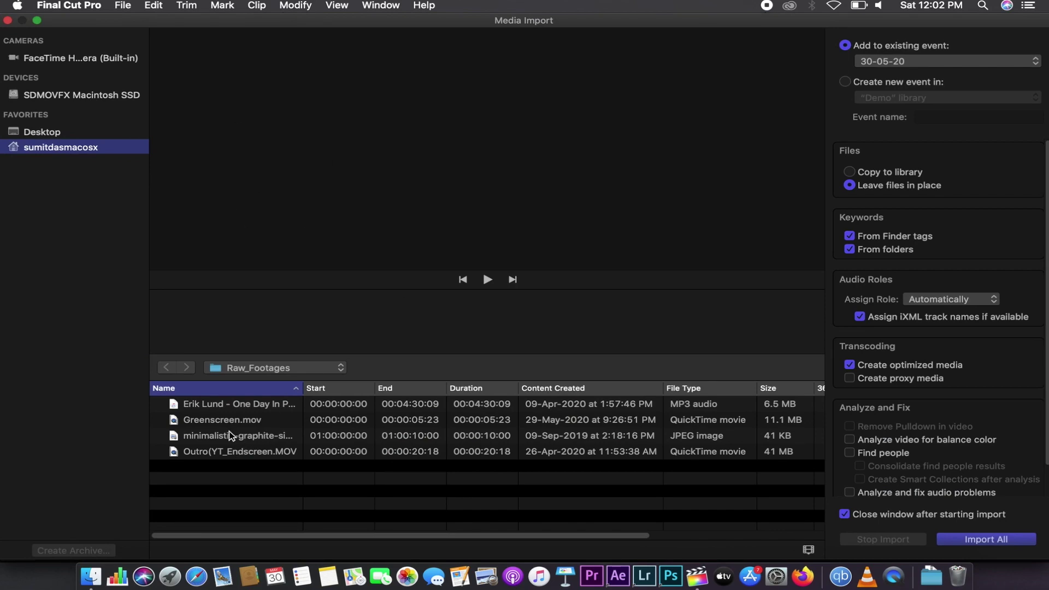
click(229, 435)
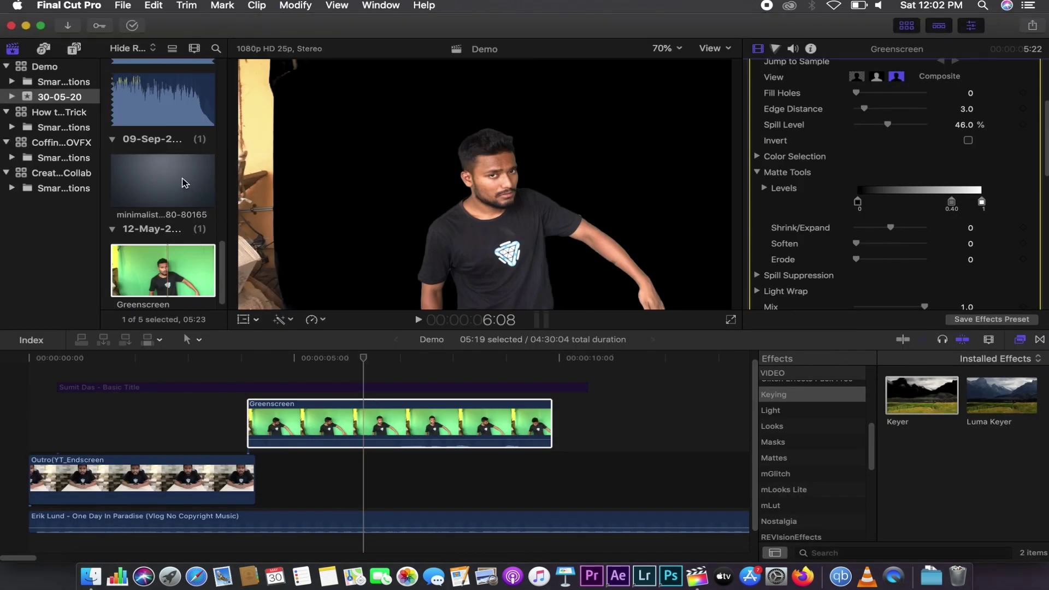
Step: Place the graphite background under the Greenscreen clip and extend it to the clip's full length
click(184, 183)
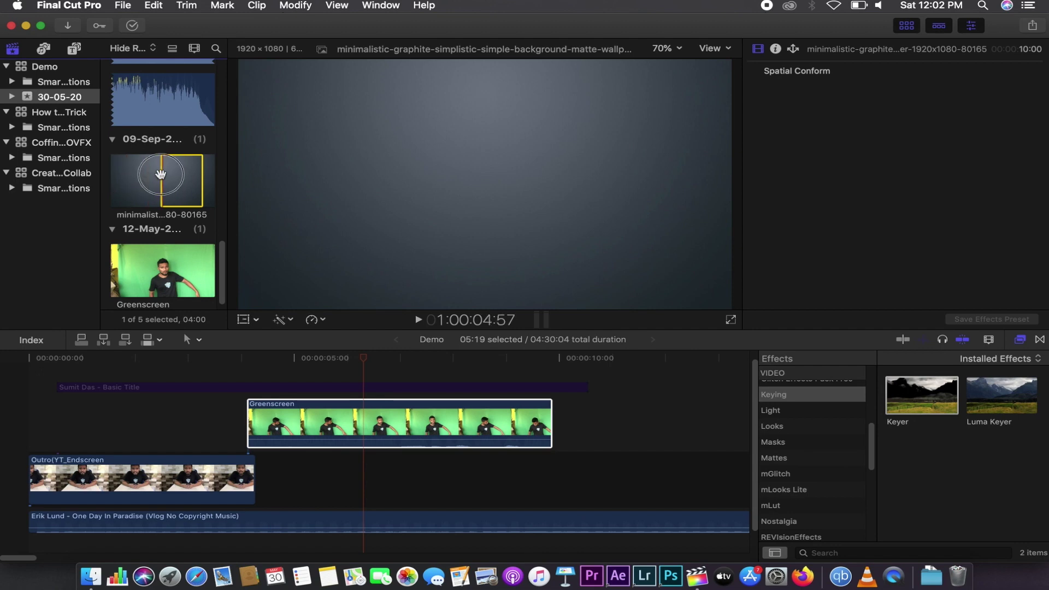
mouse_move(169, 174)
mouse_down()
mouse_move(310, 345)
mouse_move(324, 461)
mouse_up()
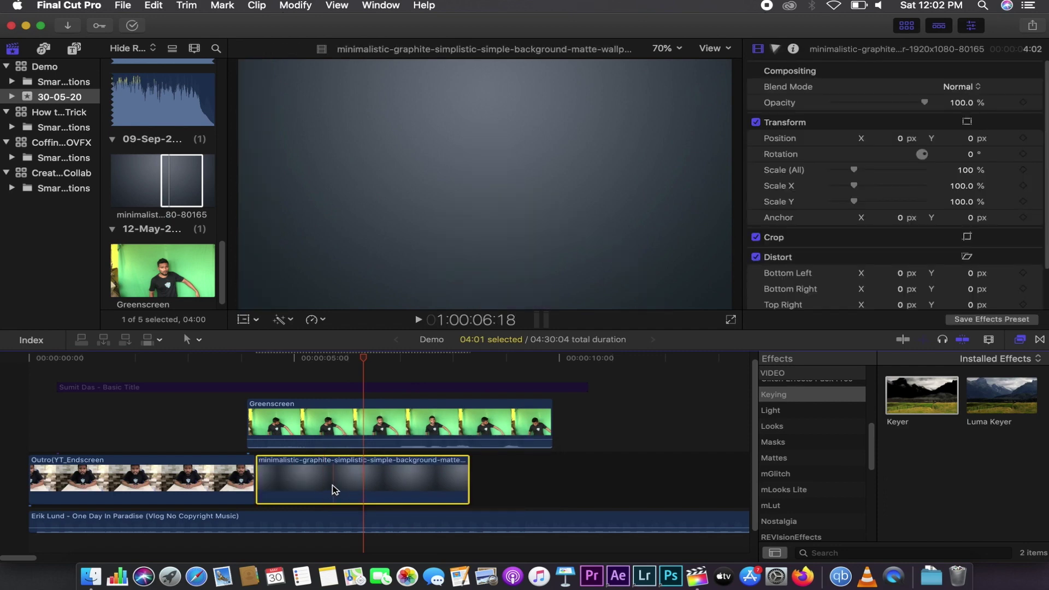
drag(466, 481, 552, 477)
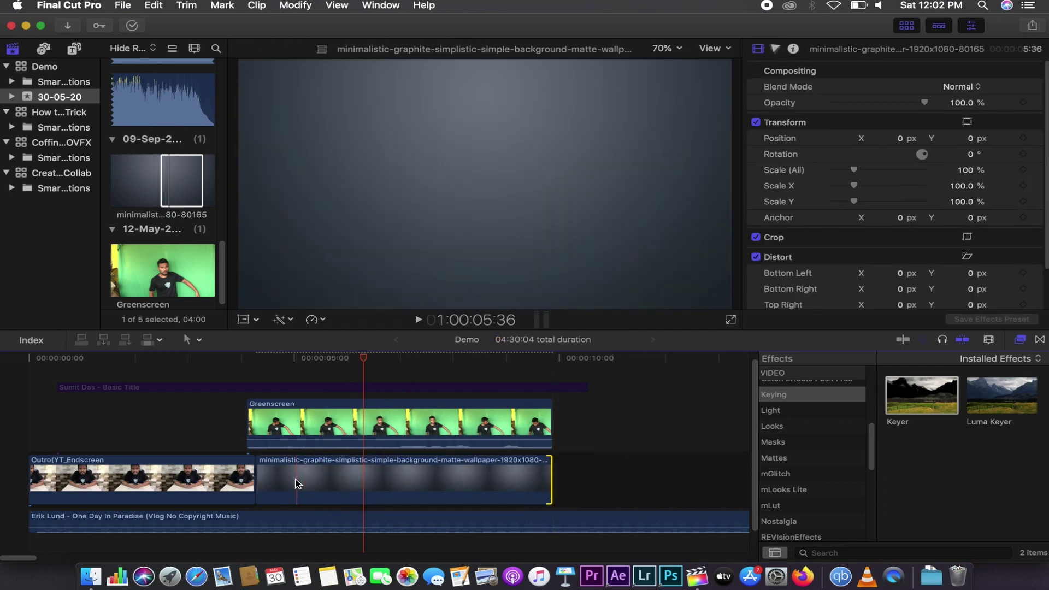
click(271, 476)
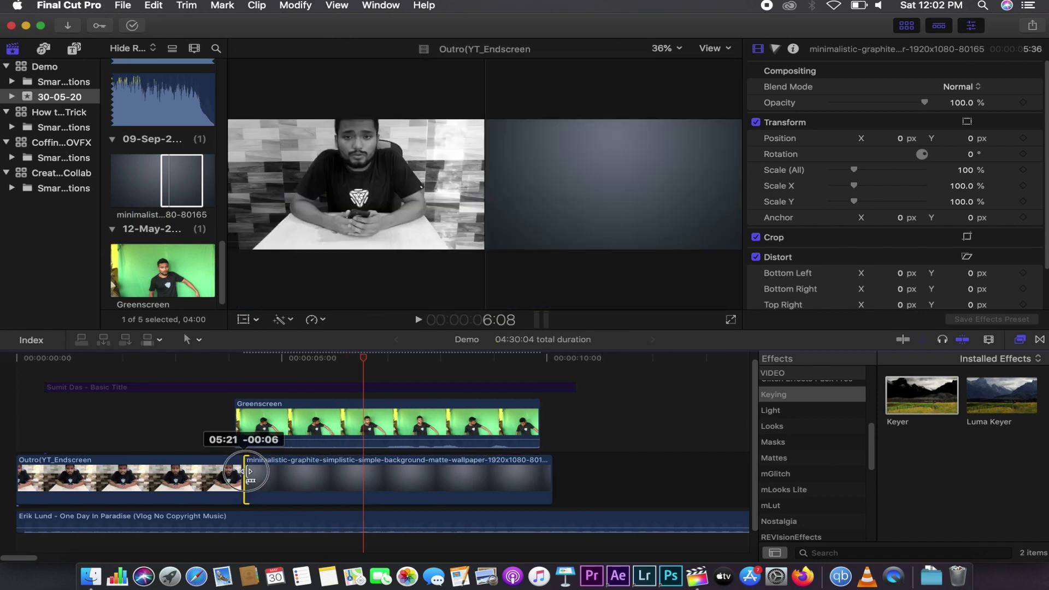
drag(262, 472, 249, 473)
click(276, 424)
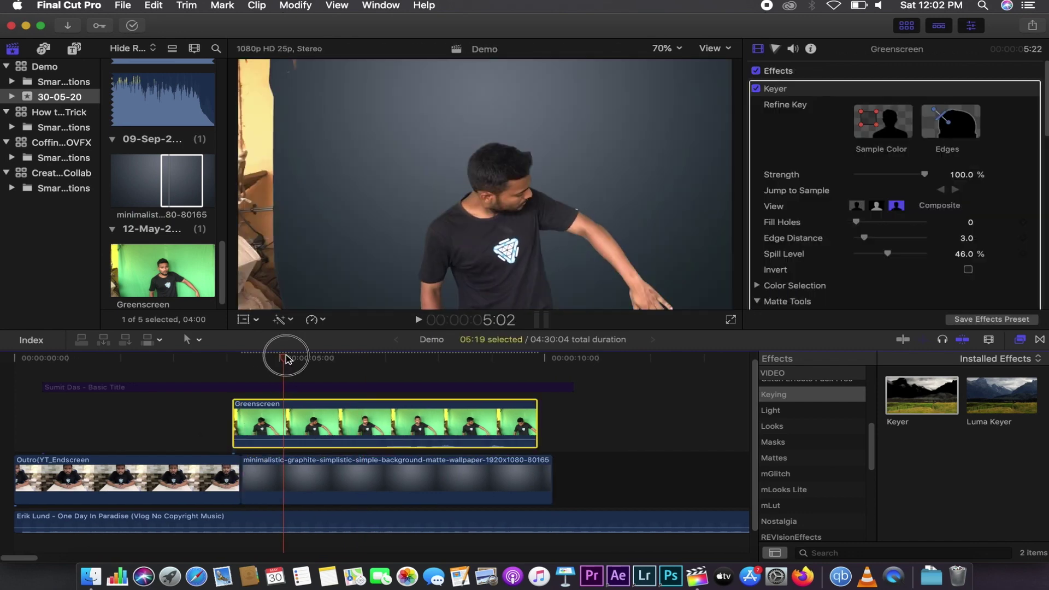
Step: Crop 219 px off the Greenscreen clip's left edge to hide the stray studio wall
click(368, 360)
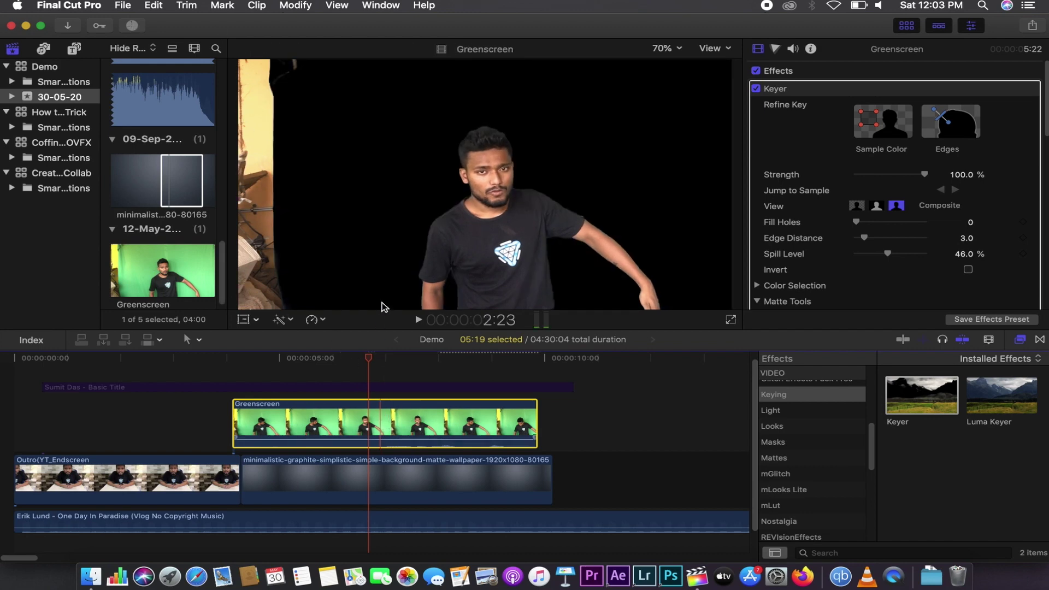
click(255, 320)
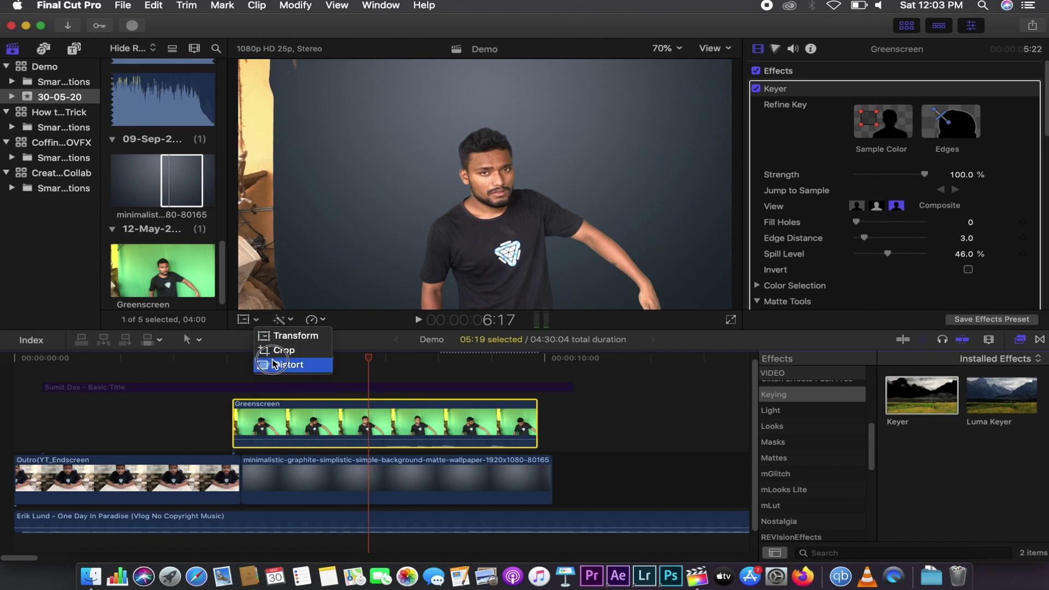
click(266, 349)
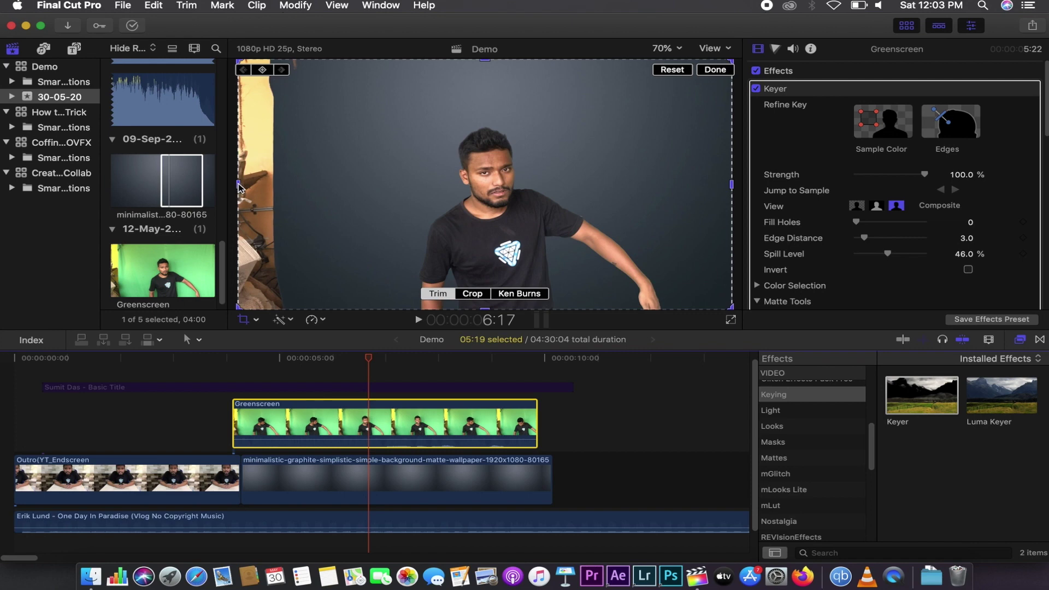
drag(239, 186, 302, 198)
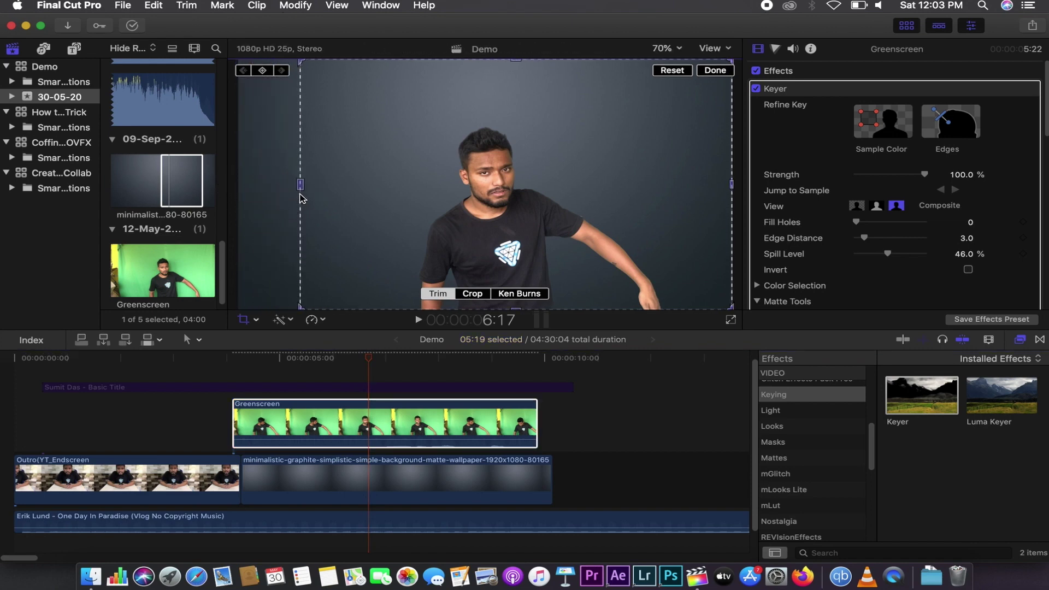
click(715, 71)
drag(363, 356, 272, 356)
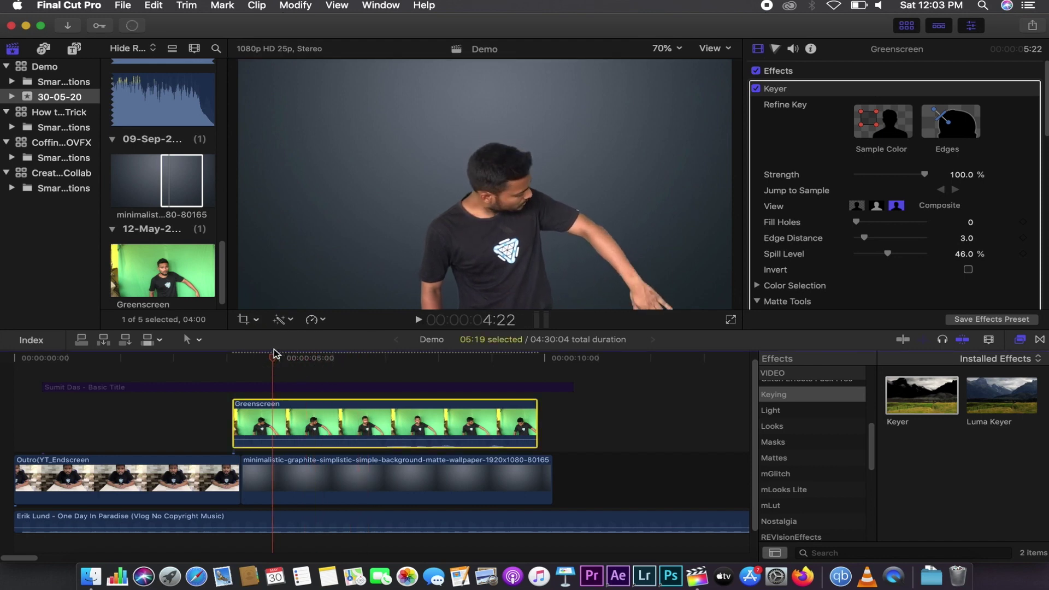
Step: Scale the keyed presenter slightly and move him left and up to about X −112, Y 54 px
key(space)
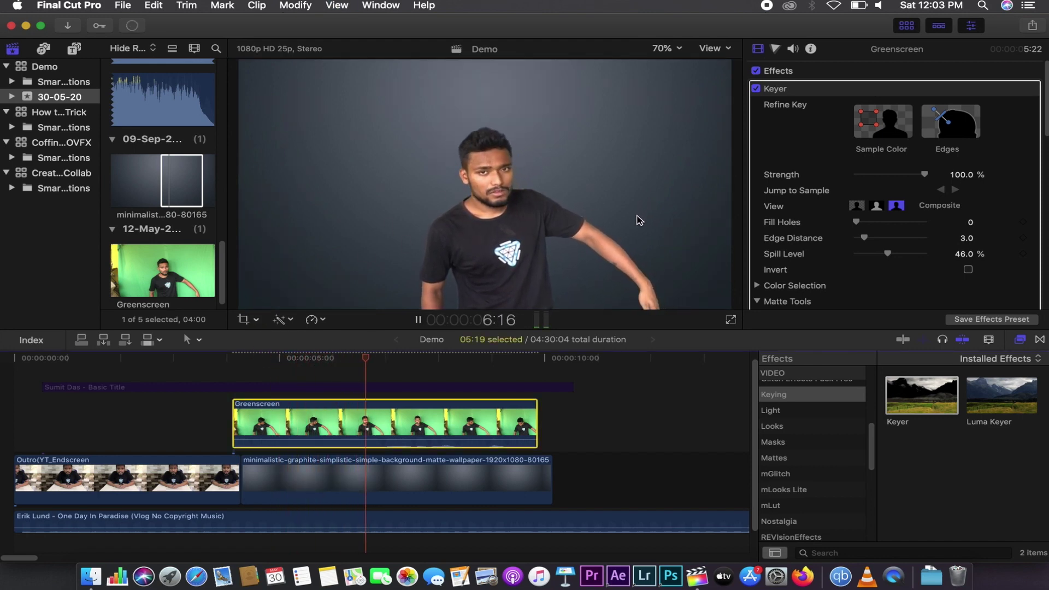
key(space)
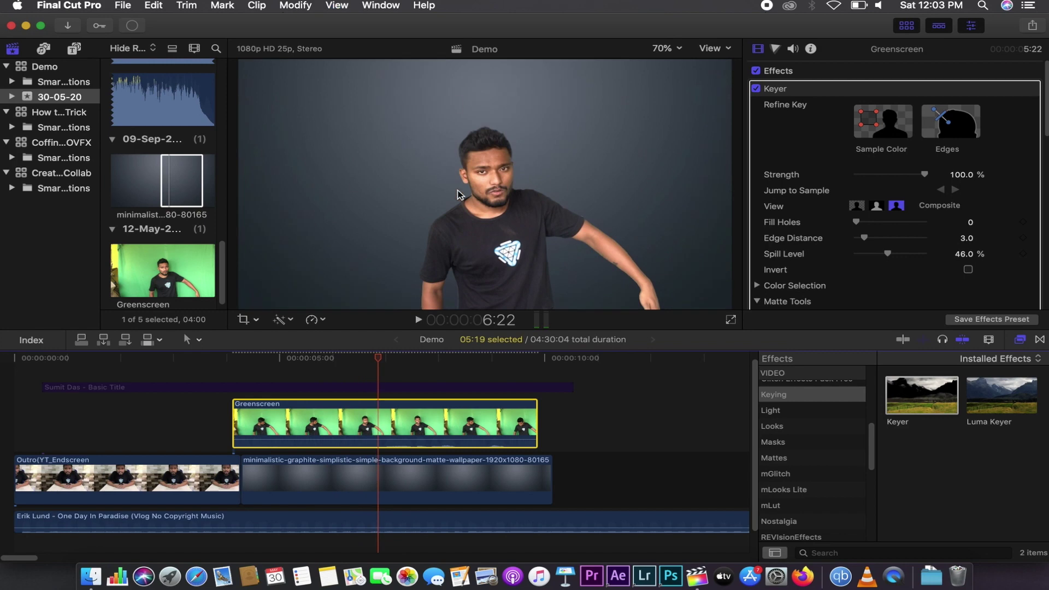
click(254, 319)
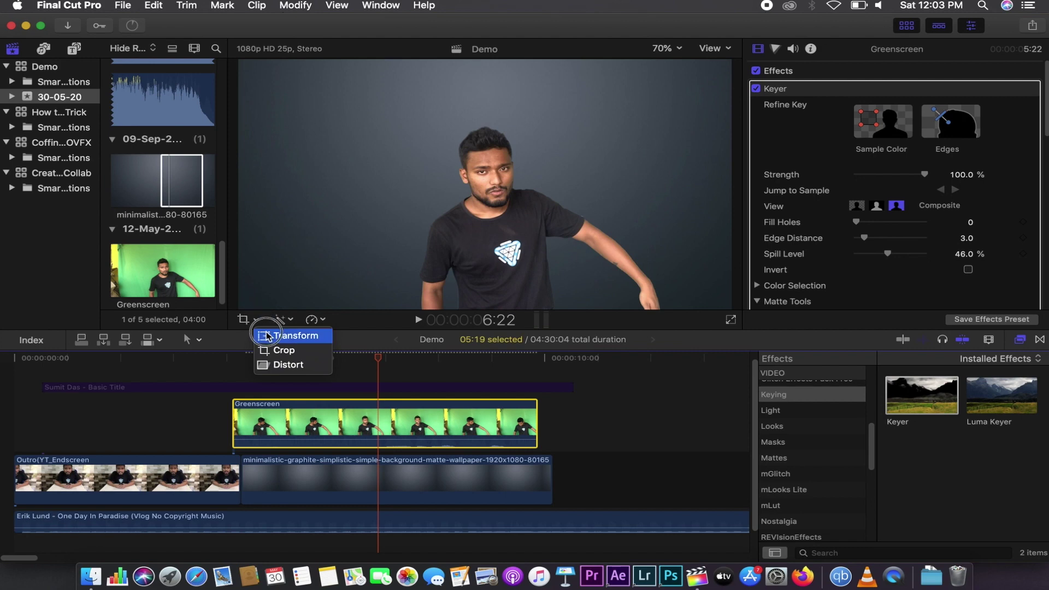
click(268, 335)
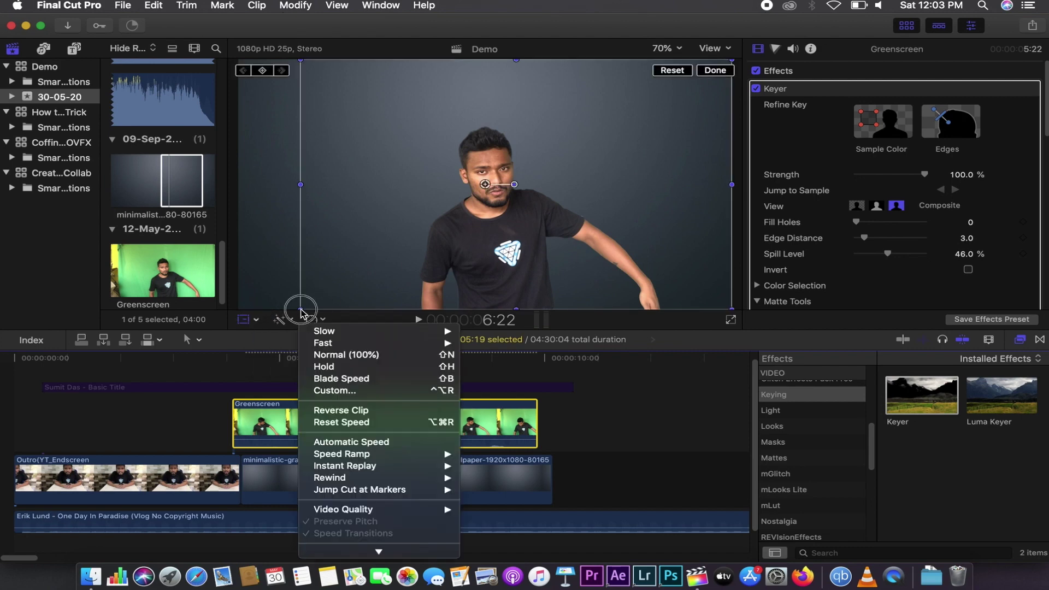
drag(300, 307, 270, 317)
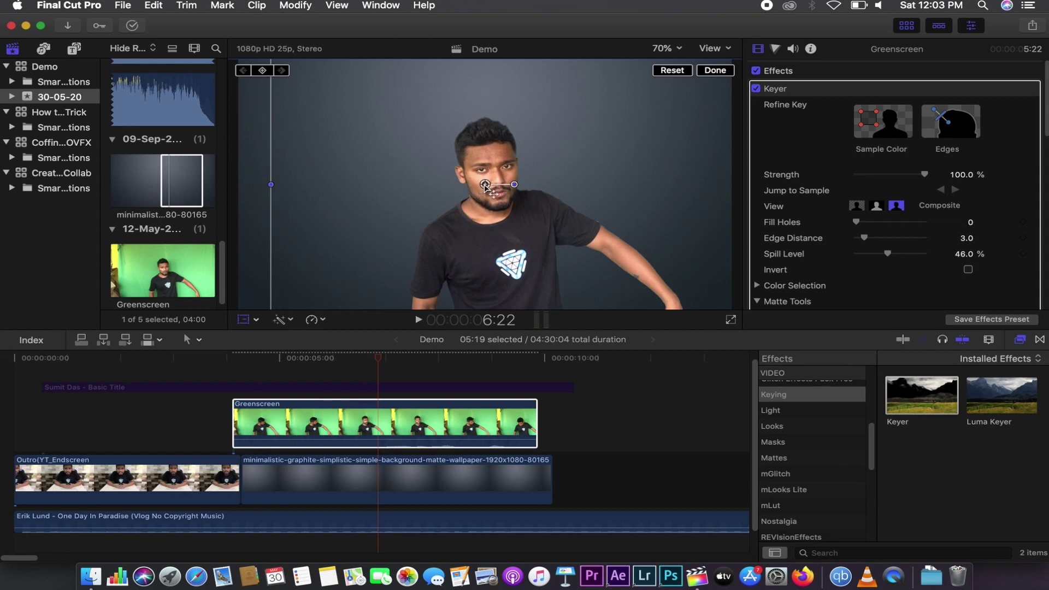
drag(485, 185, 459, 176)
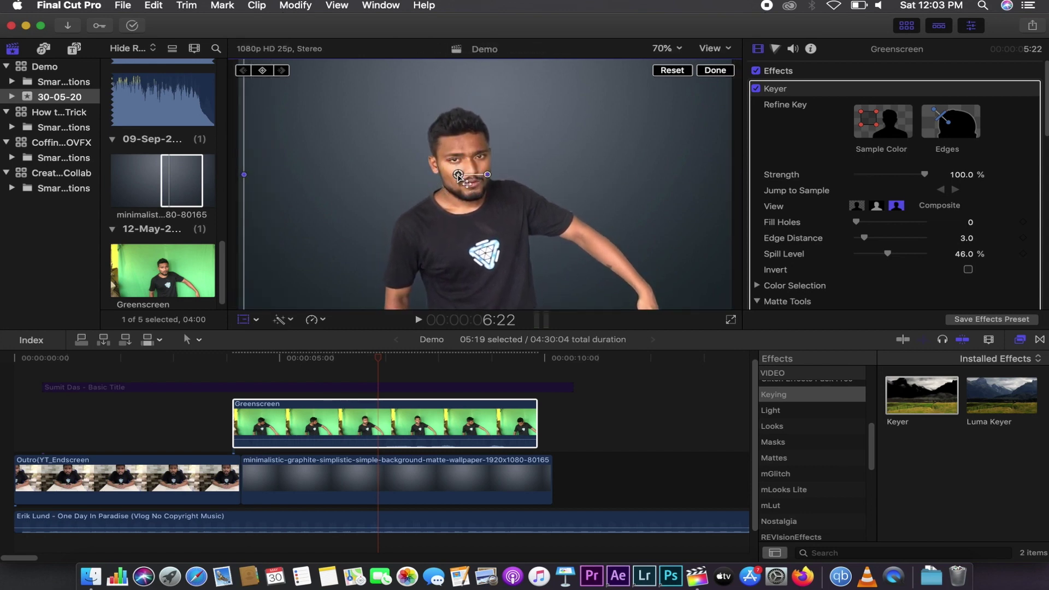
click(728, 73)
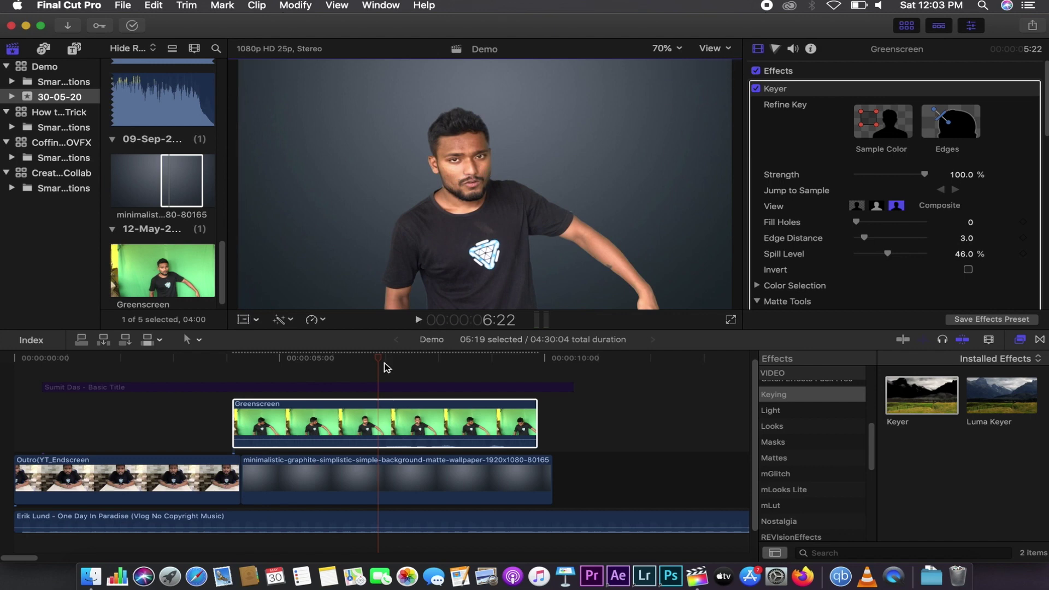
drag(422, 360, 291, 363)
key(space)
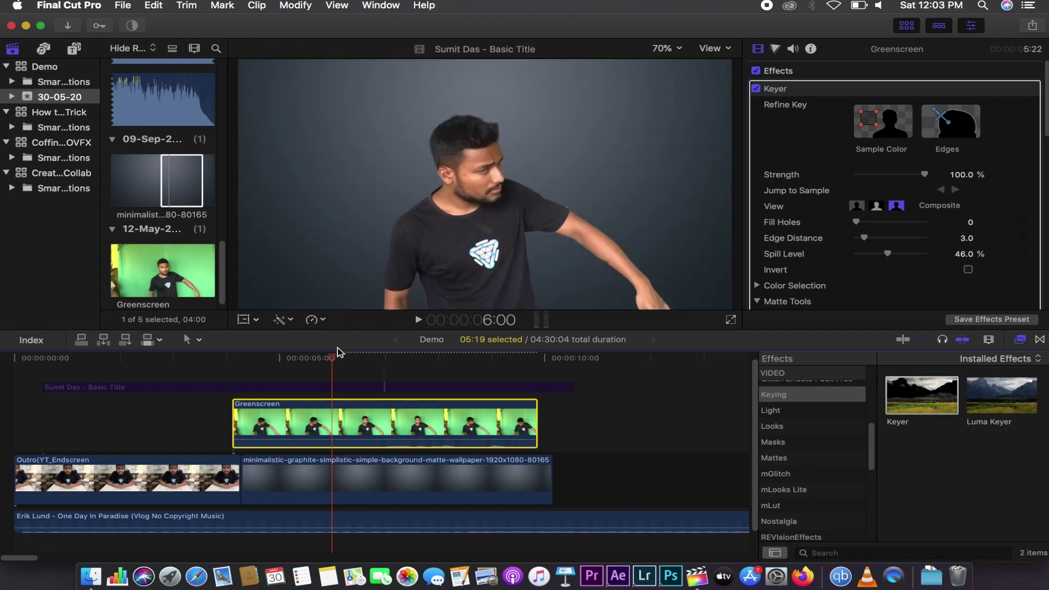
drag(335, 358, 437, 375)
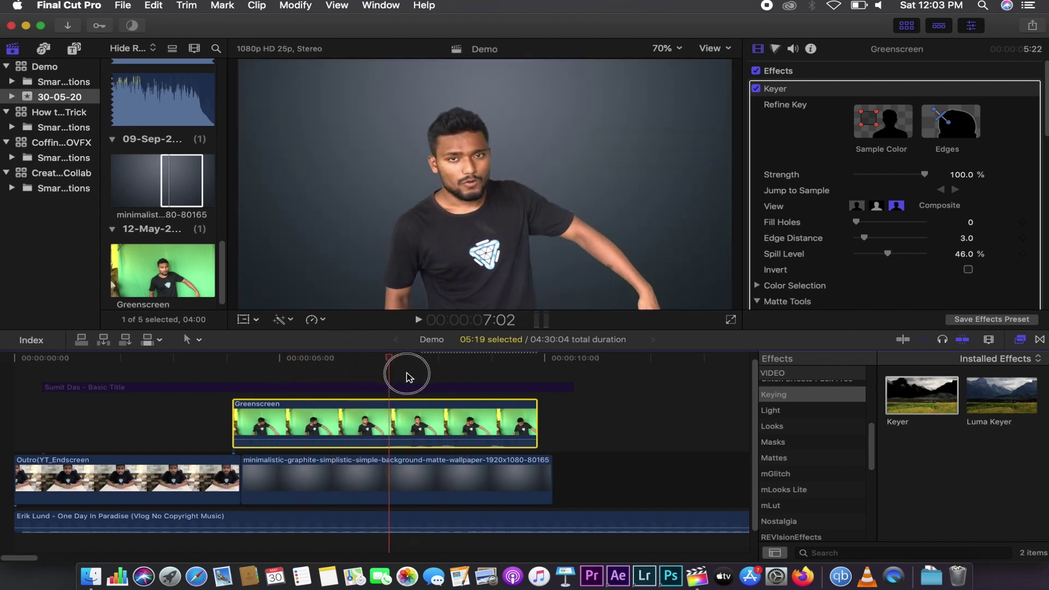
click(353, 387)
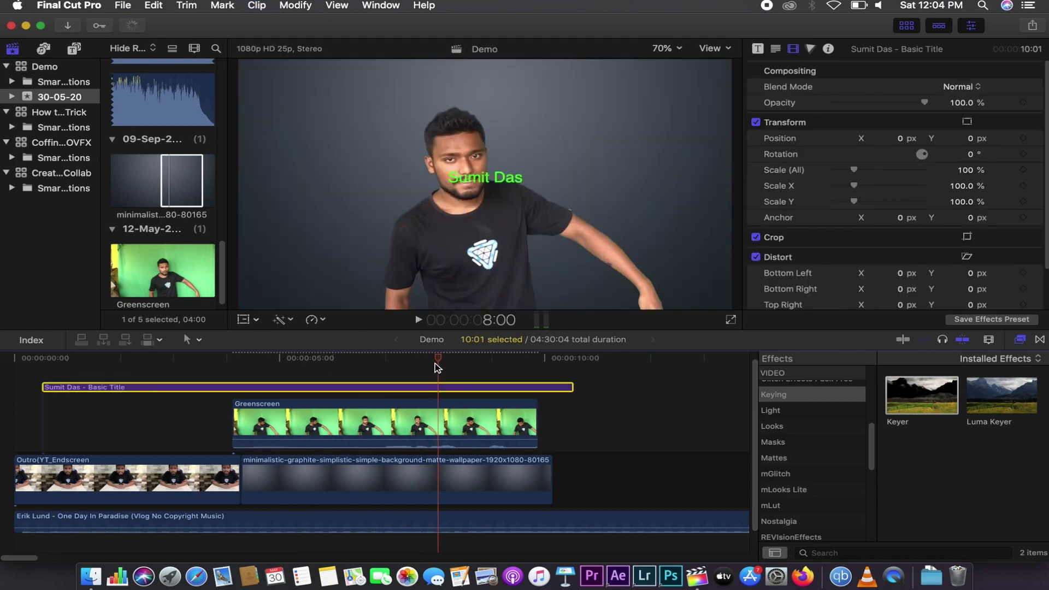
drag(438, 367, 394, 357)
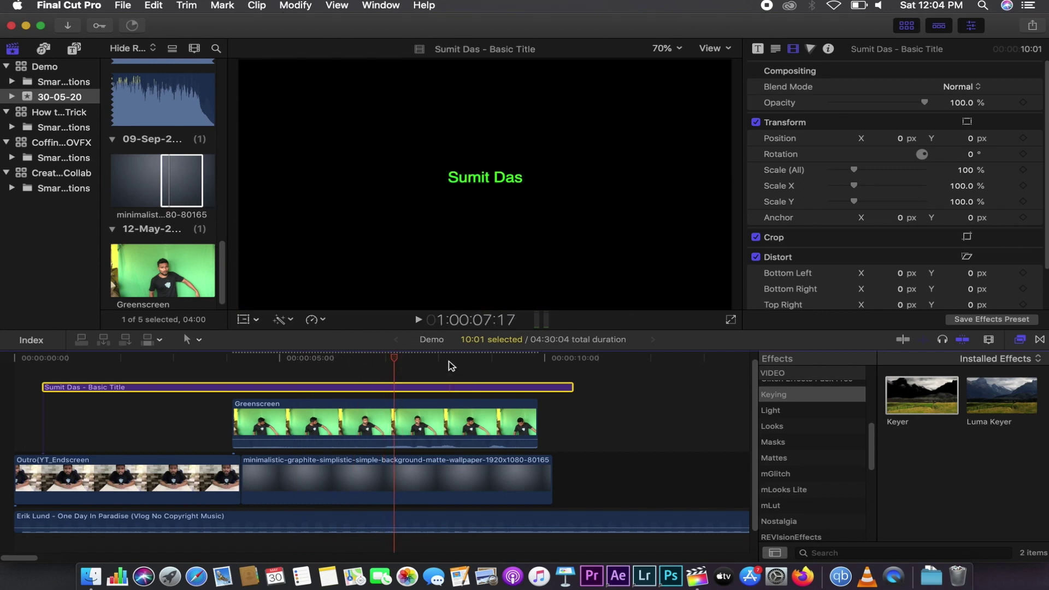
drag(392, 356, 305, 353)
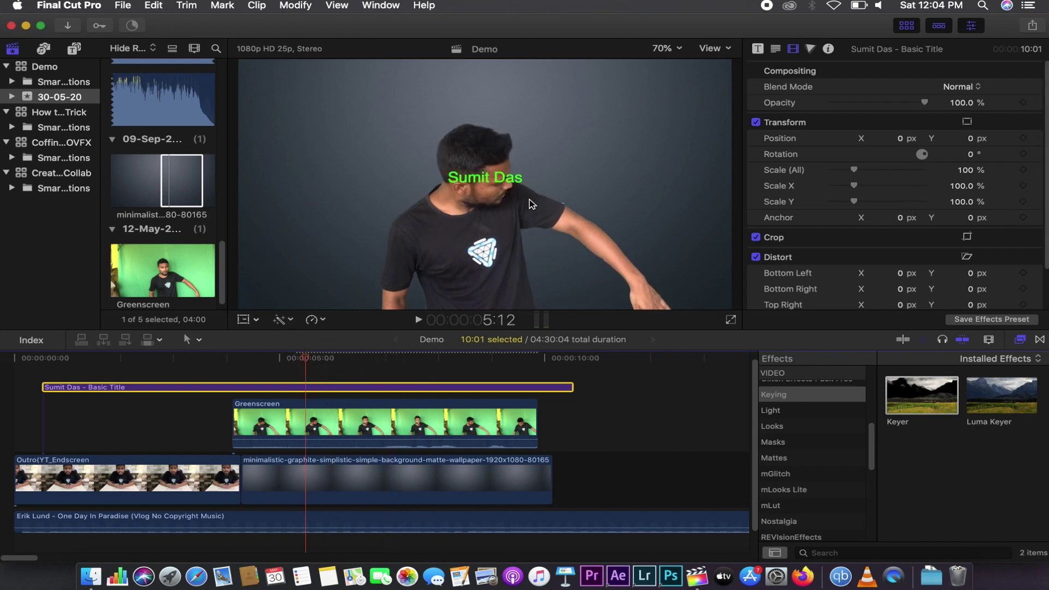
drag(306, 356, 441, 369)
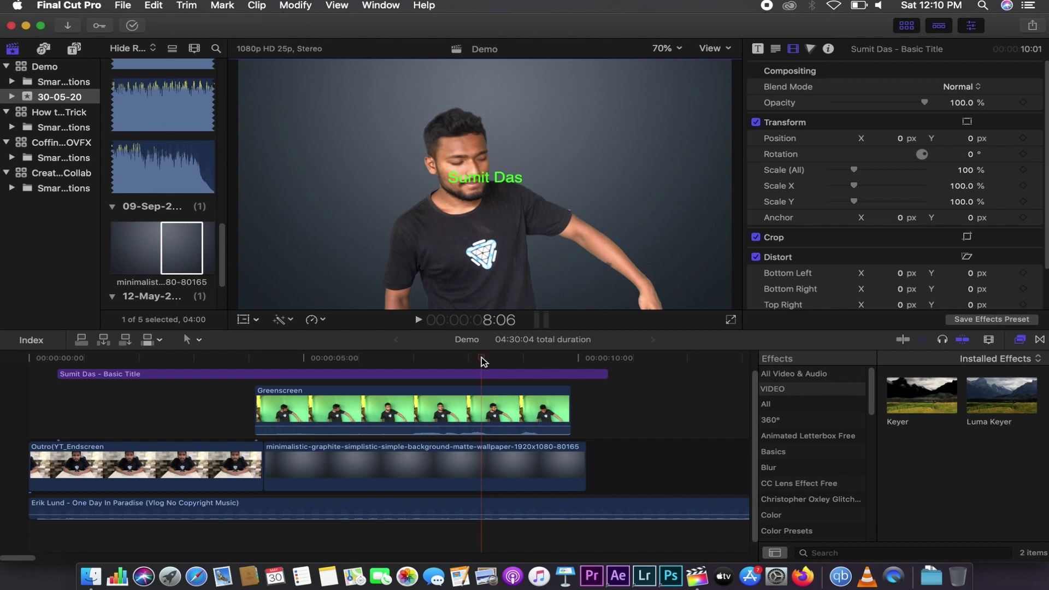
mouse_move(483, 362)
mouse_down()
mouse_move(365, 334)
mouse_move(396, 358)
mouse_up()
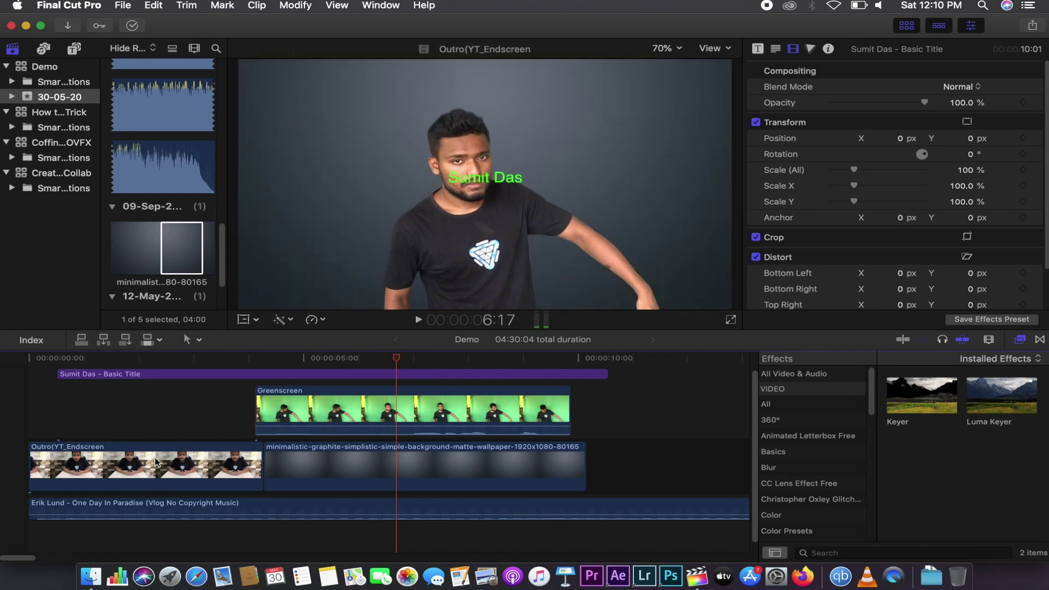
Step: Remove the Broadcast Safe and Black & White effects from the Outro clip
click(137, 460)
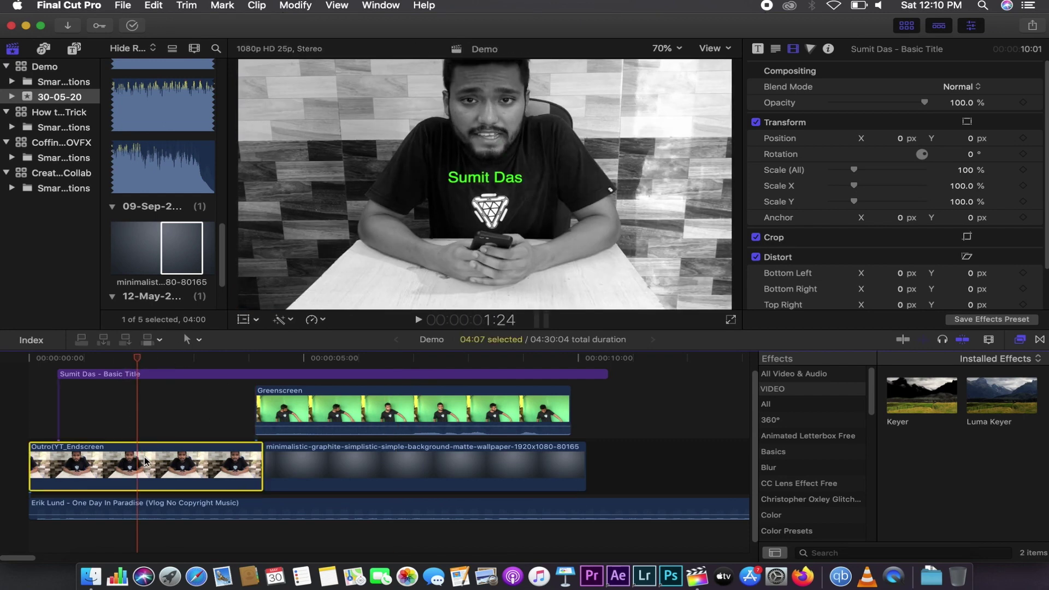
click(801, 94)
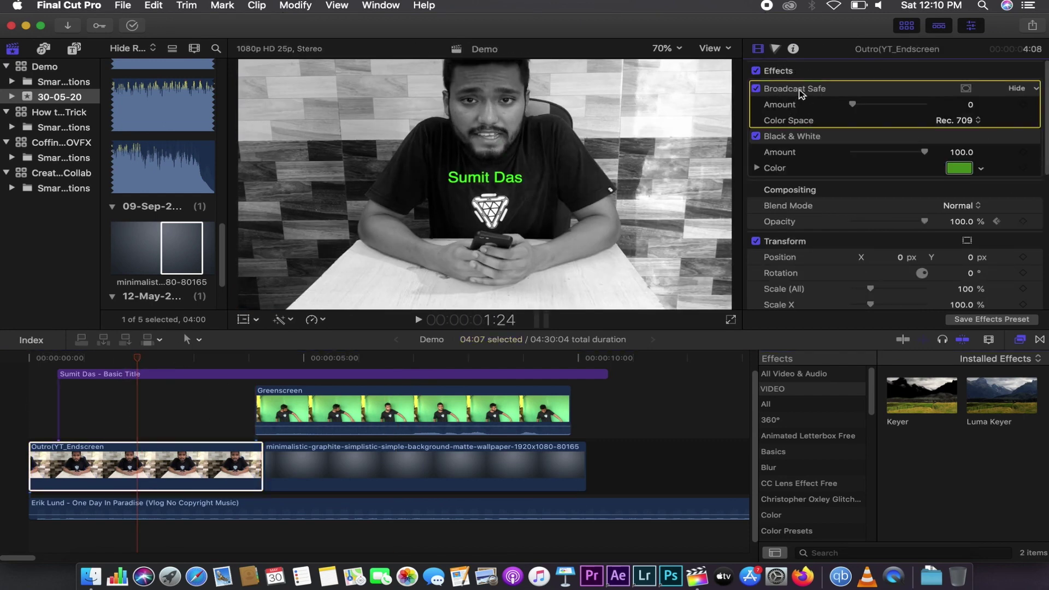
key(Delete)
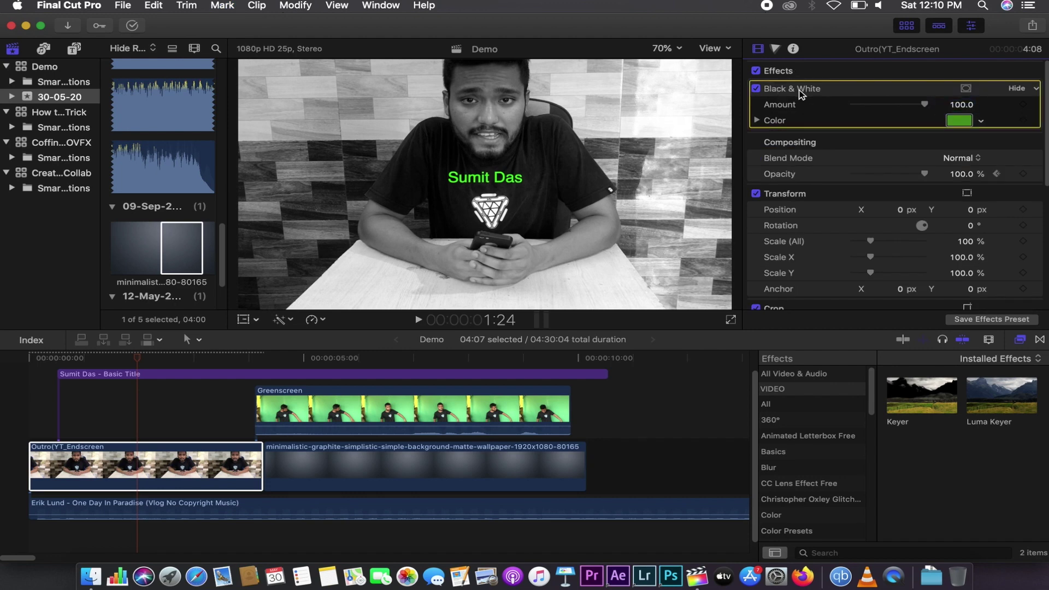
key(Delete)
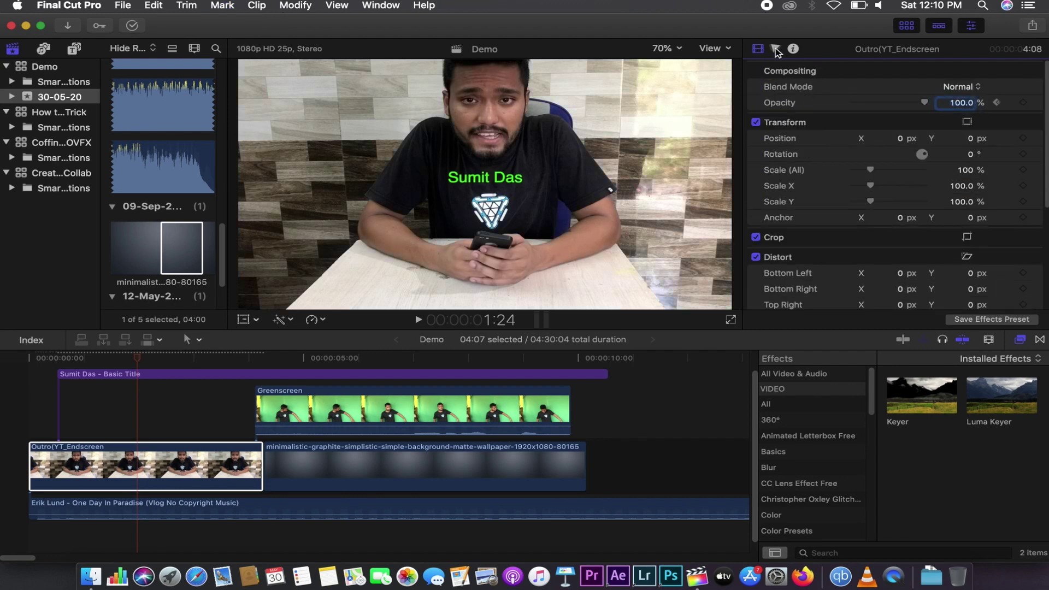
Step: In the Color Board, raise midtone exposure to 9% and nudge the shadows and highlights
click(775, 49)
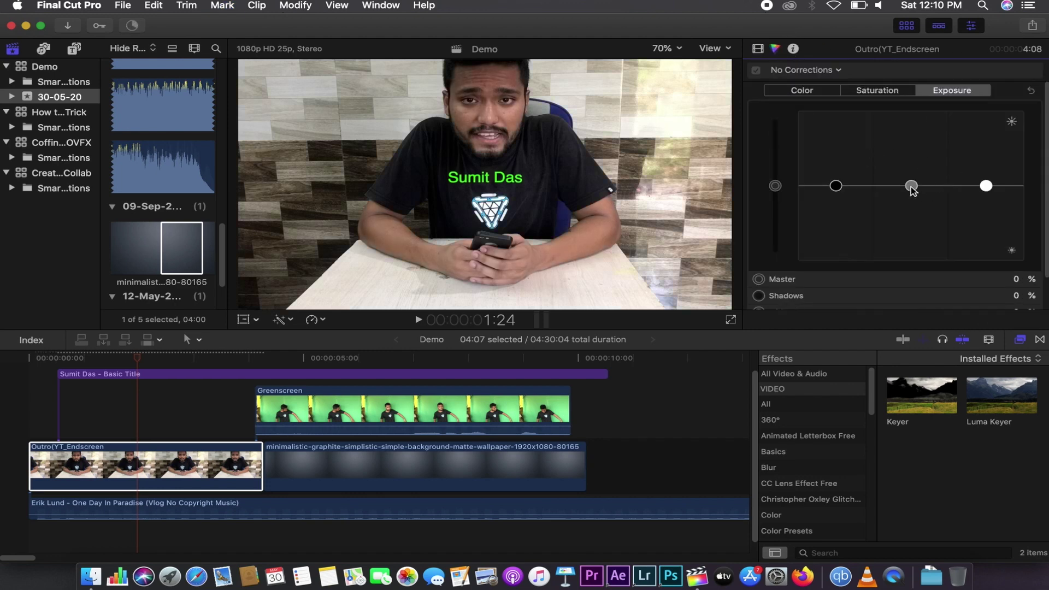
drag(912, 185, 911, 179)
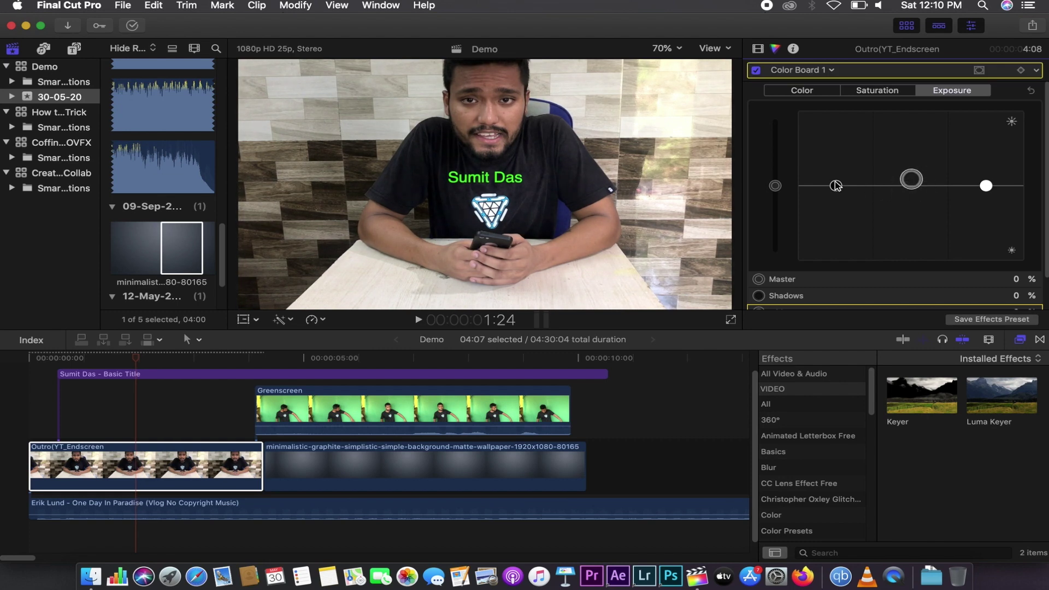
drag(836, 186, 838, 186)
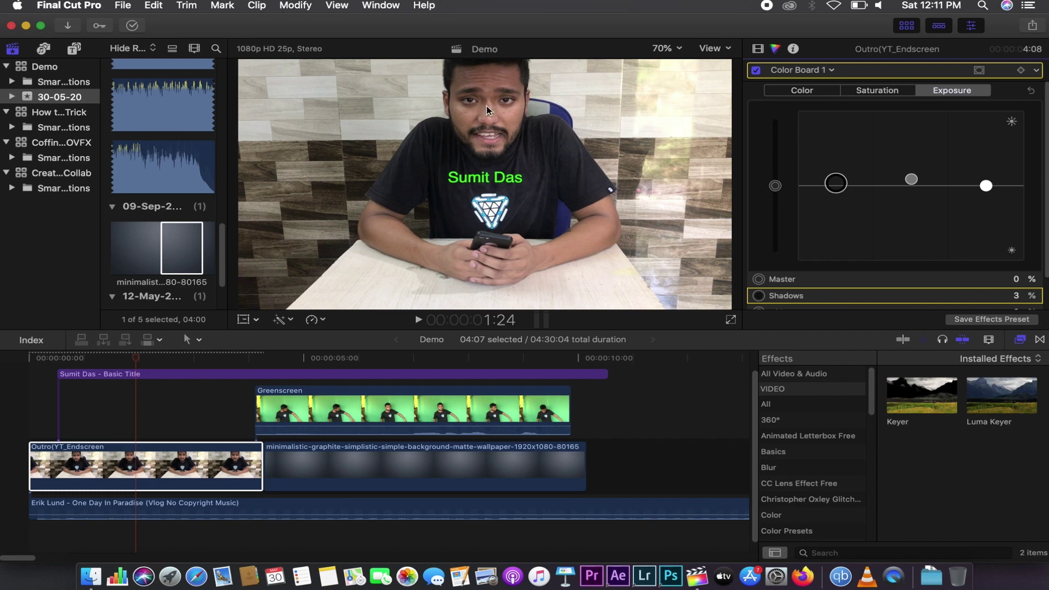
scroll(818, 277, down, 2)
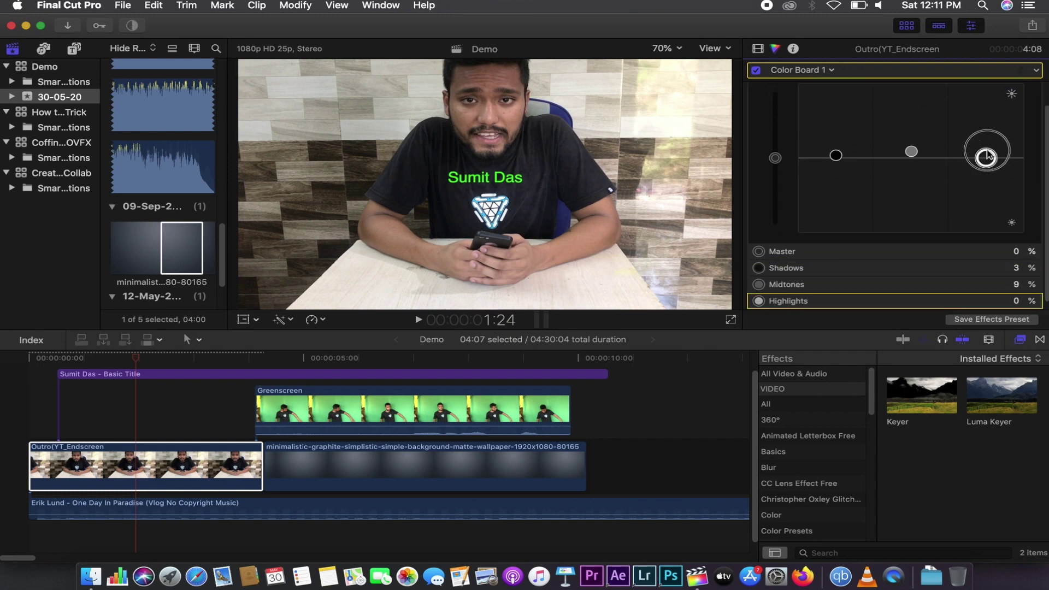
drag(986, 151, 987, 134)
scroll(920, 171, up, 2)
Step: Raise shadow saturation to 4% and tint the shadows toward 182° at 6%
click(862, 97)
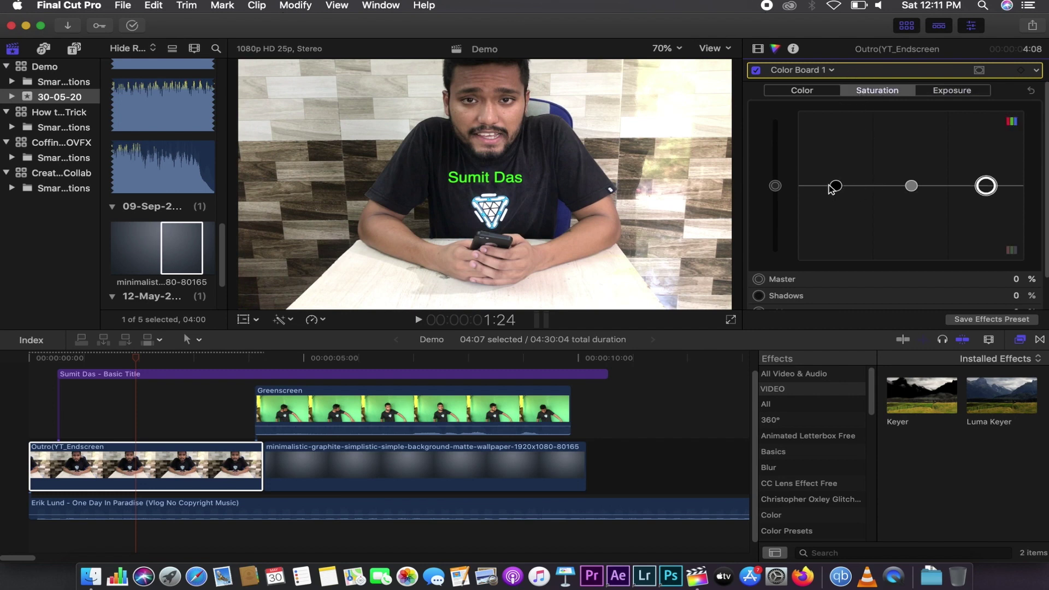
mouse_move(832, 185)
mouse_down()
mouse_move(842, 176)
mouse_move(844, 185)
mouse_up()
scroll(847, 208, down, 2)
scroll(799, 85, up, 2)
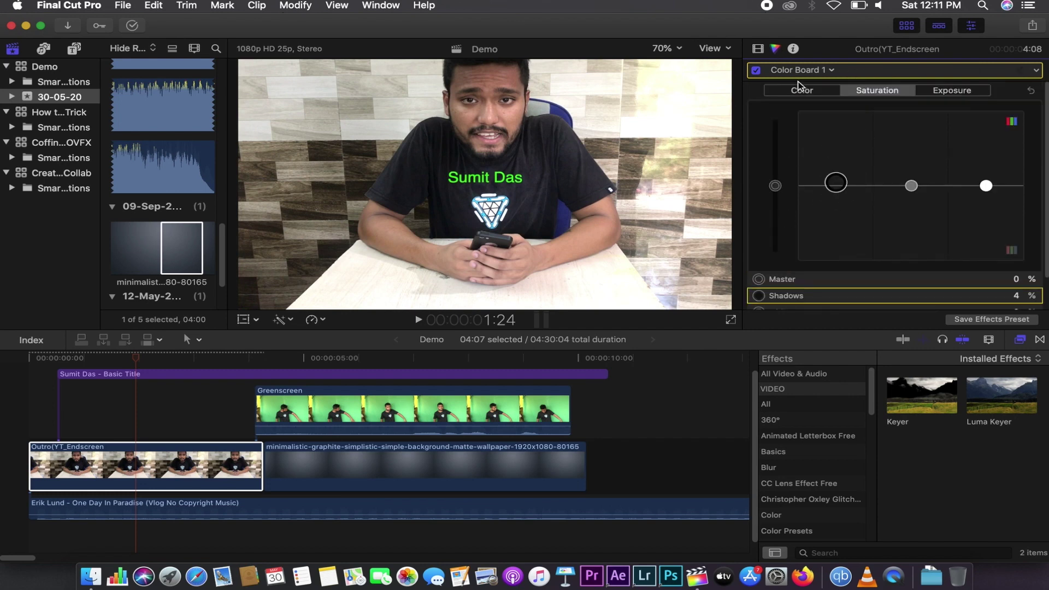
click(799, 92)
drag(894, 186, 890, 168)
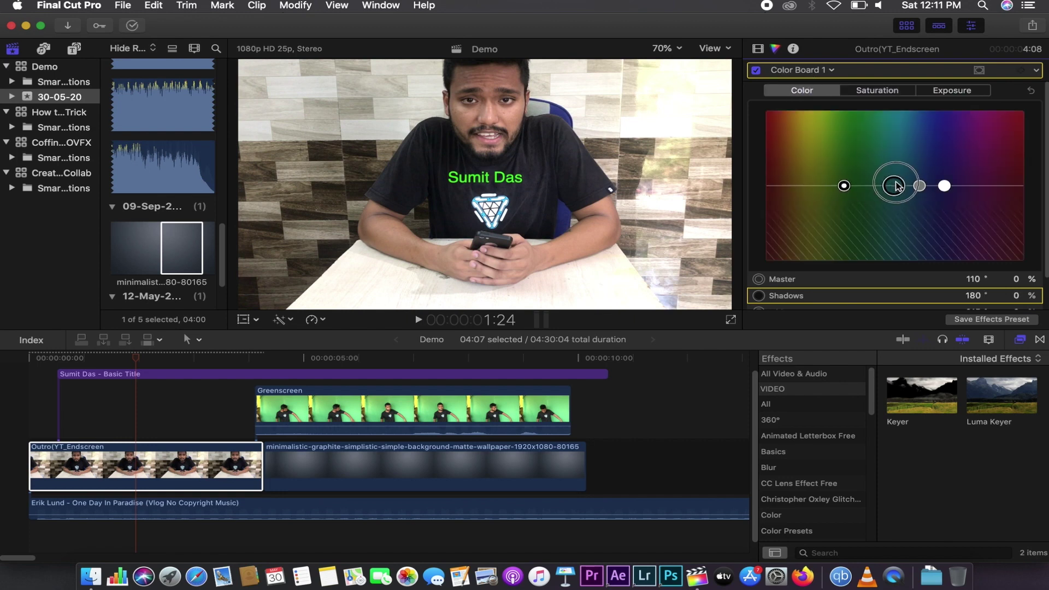
click(831, 71)
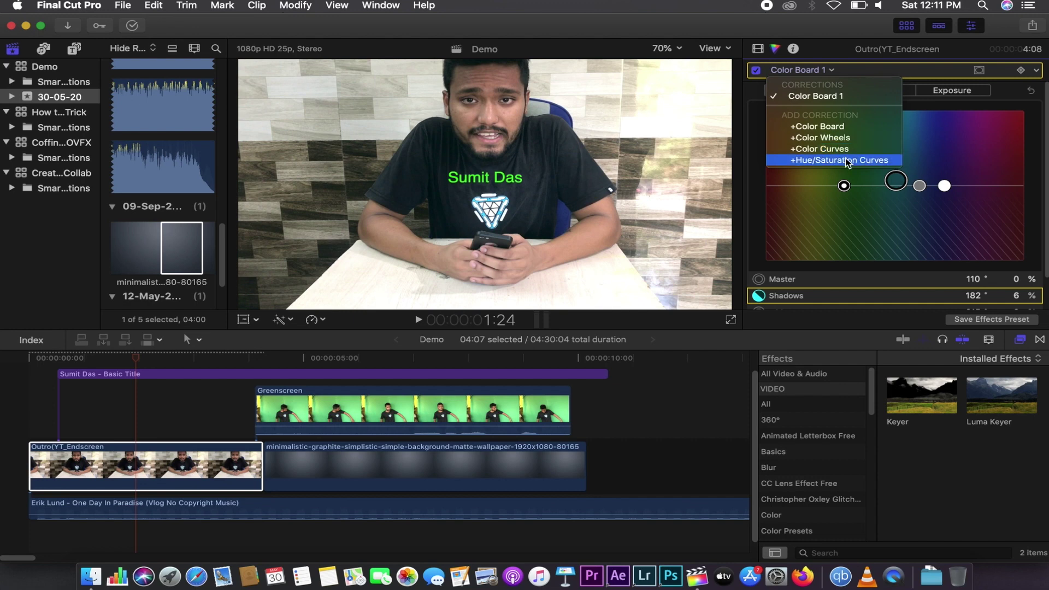
Step: Add Color Wheels and Color Curves corrections, placing points on the Luma and Red curves
click(852, 141)
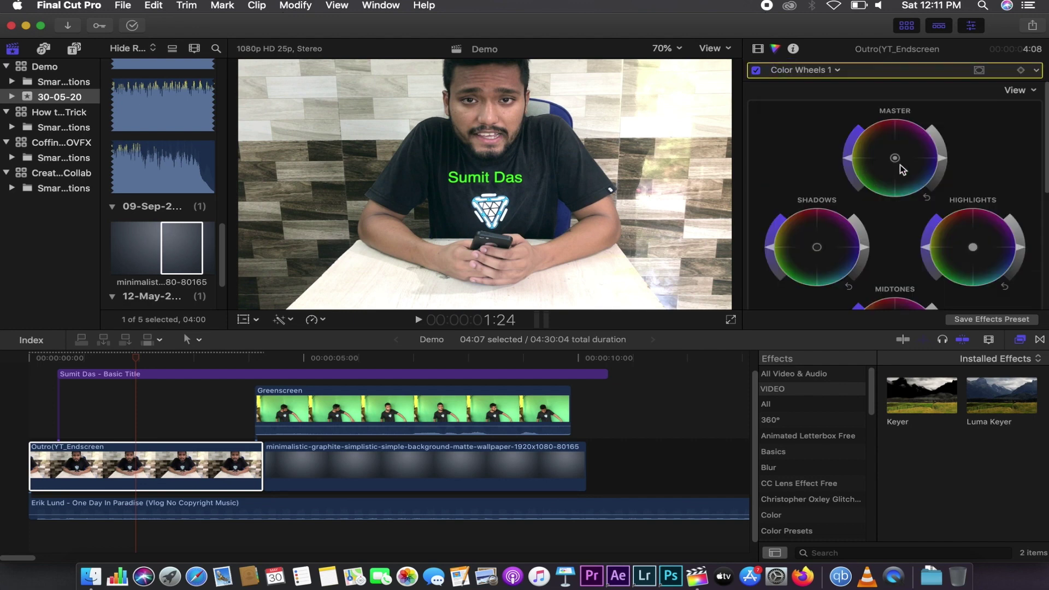
scroll(917, 180, down, 10)
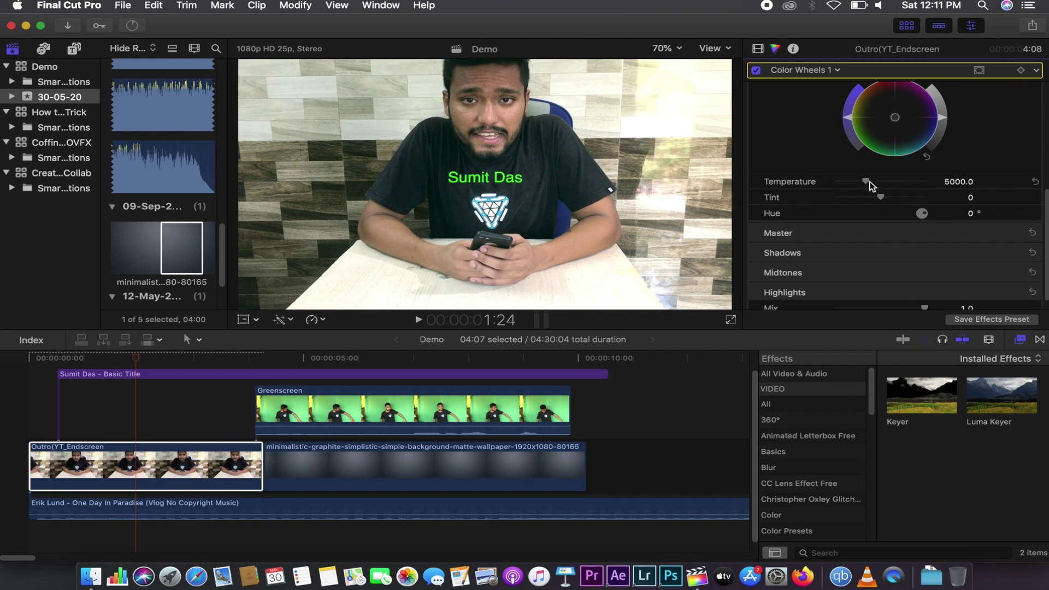
scroll(863, 183, up, 10)
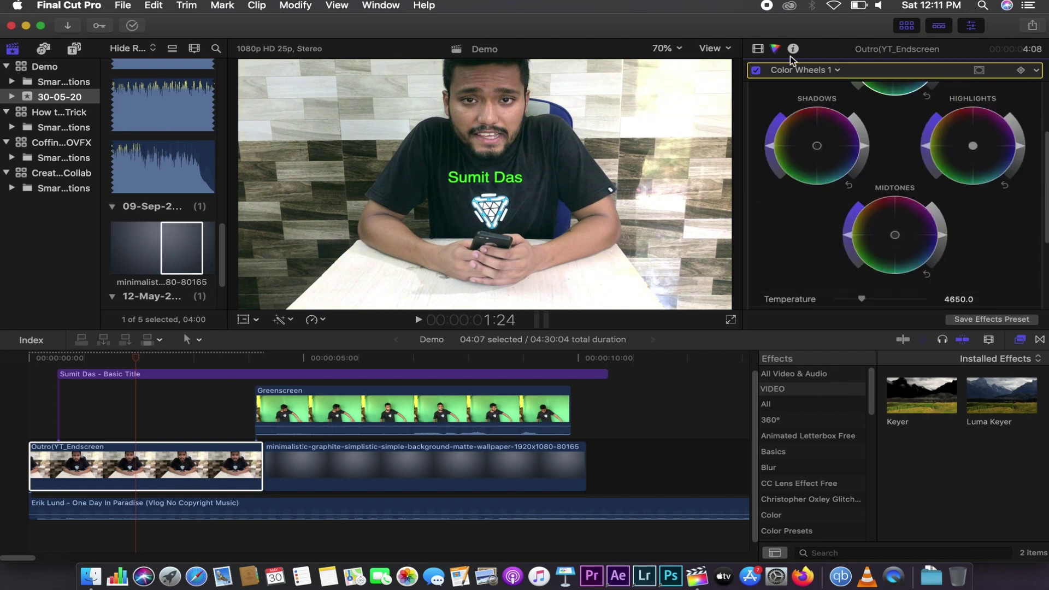
click(830, 71)
click(868, 161)
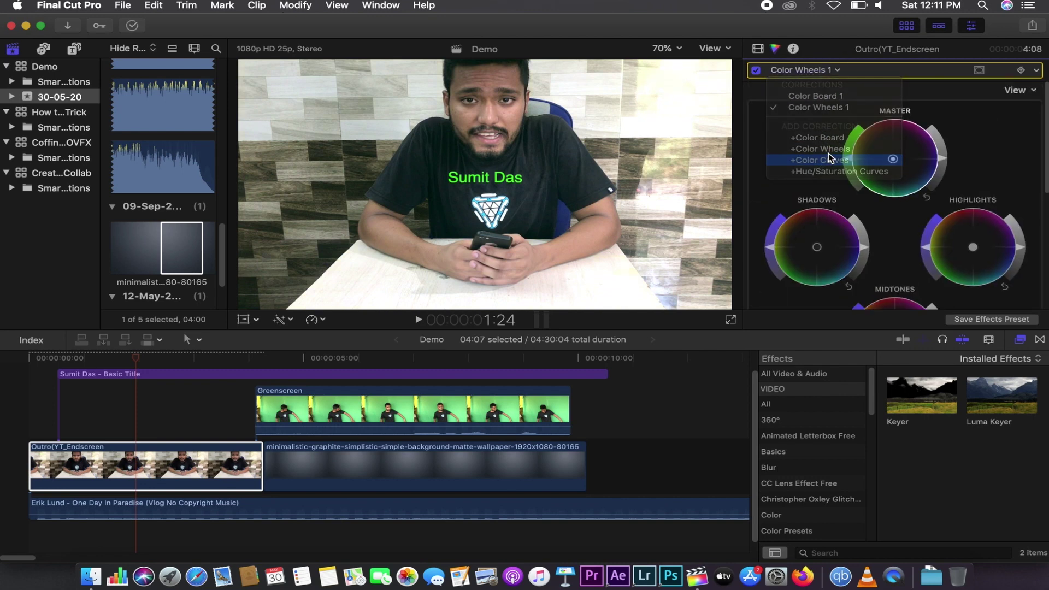
click(870, 165)
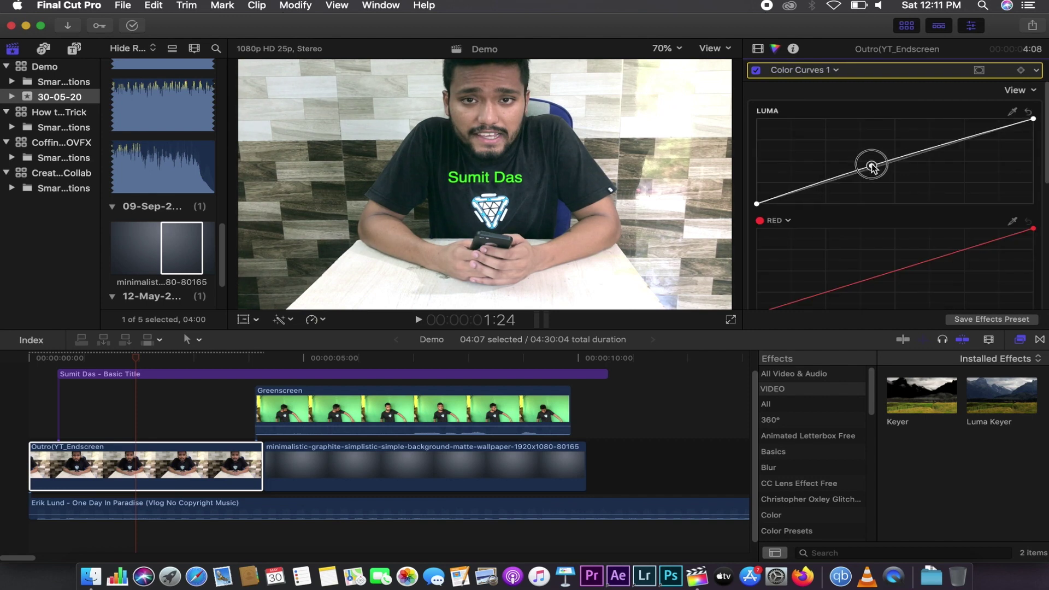
click(894, 273)
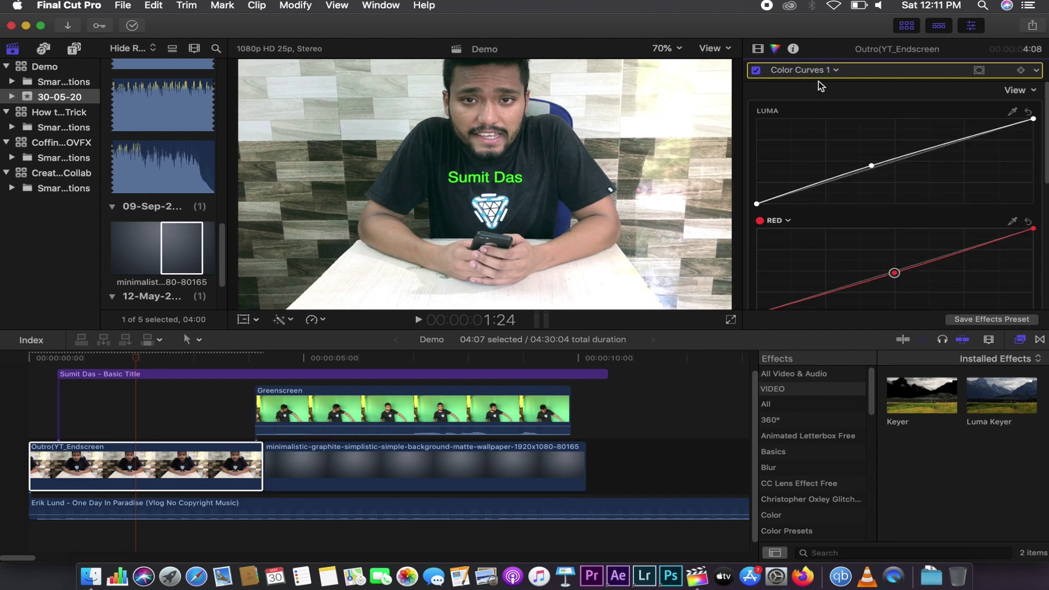
Step: Add a Hue/Saturation Curves correction with a control point on the HUE vs HUE curve
click(832, 71)
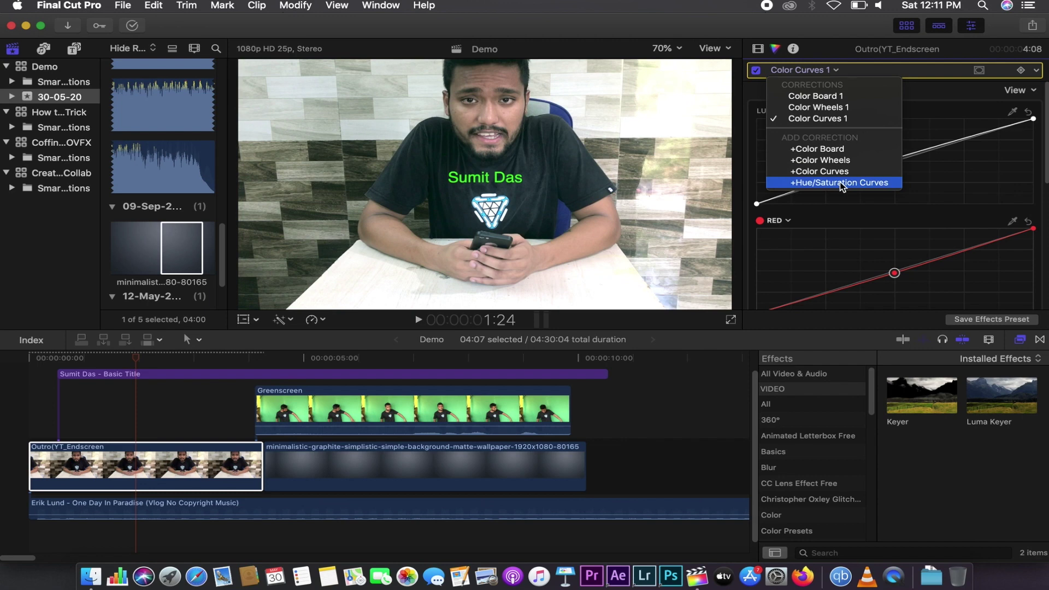
click(840, 183)
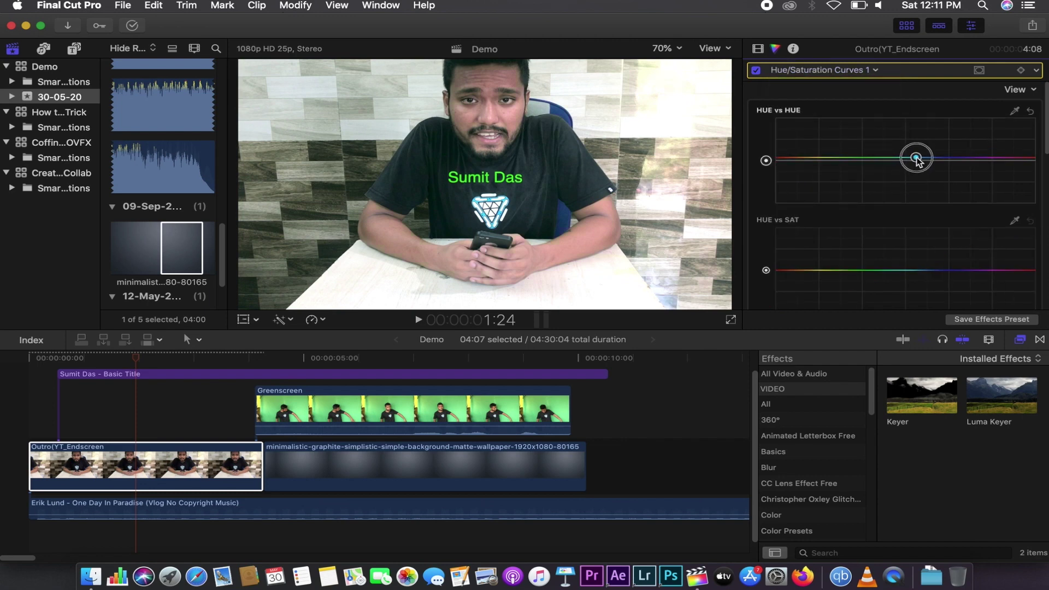
drag(916, 158, 912, 162)
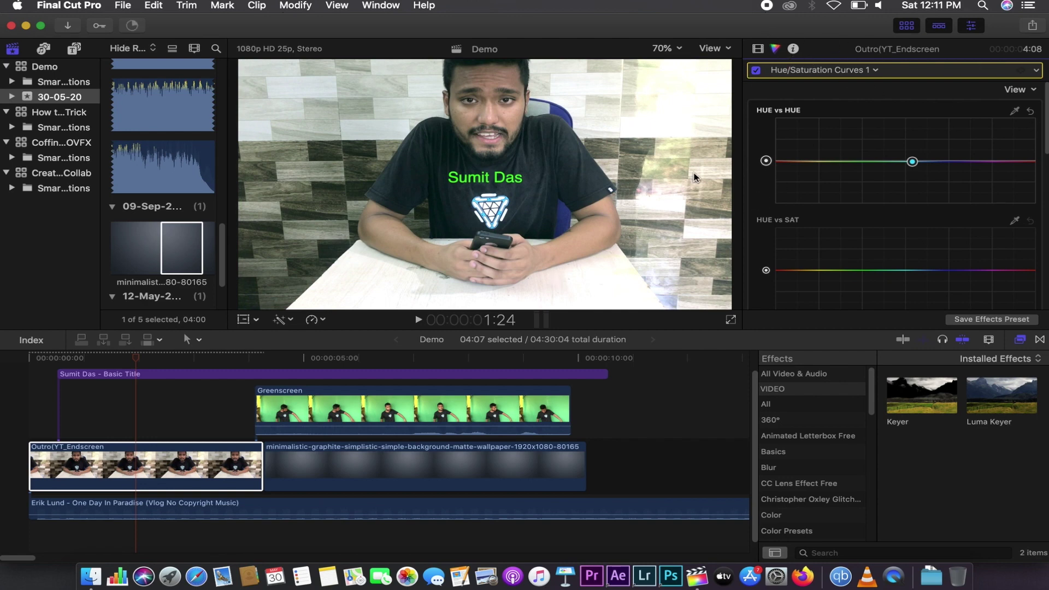
scroll(831, 157, down, 5)
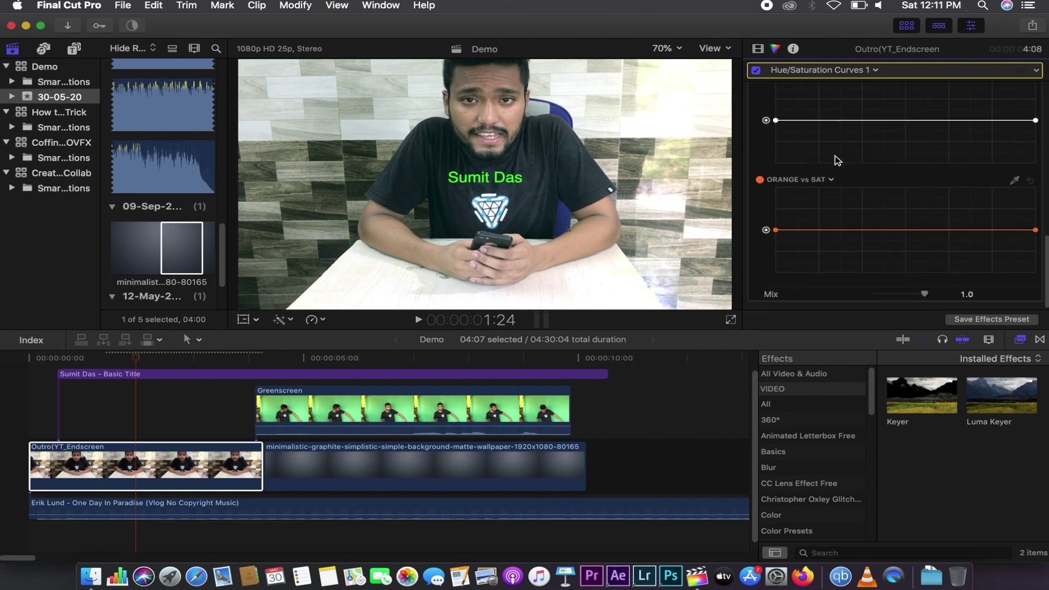
scroll(838, 160, up, 5)
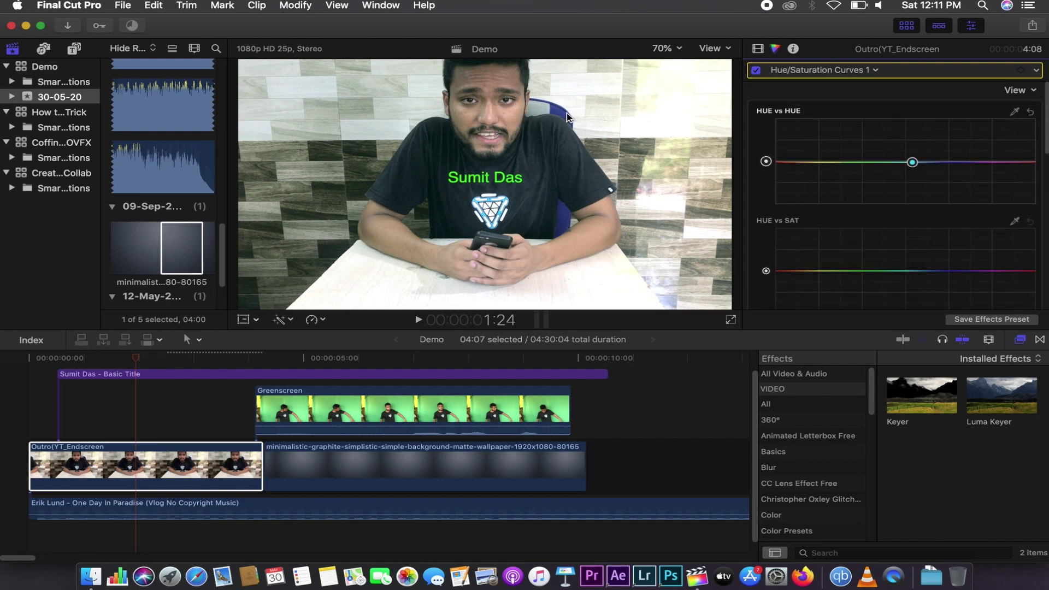
mouse_move(136, 359)
mouse_down()
mouse_move(163, 347)
mouse_move(146, 366)
mouse_up()
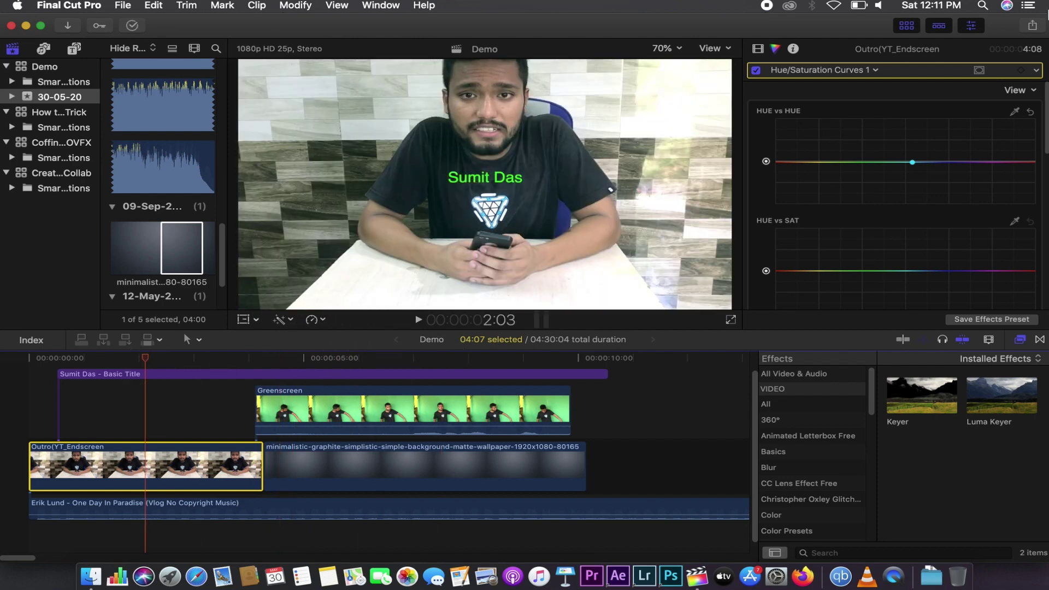
click(1033, 25)
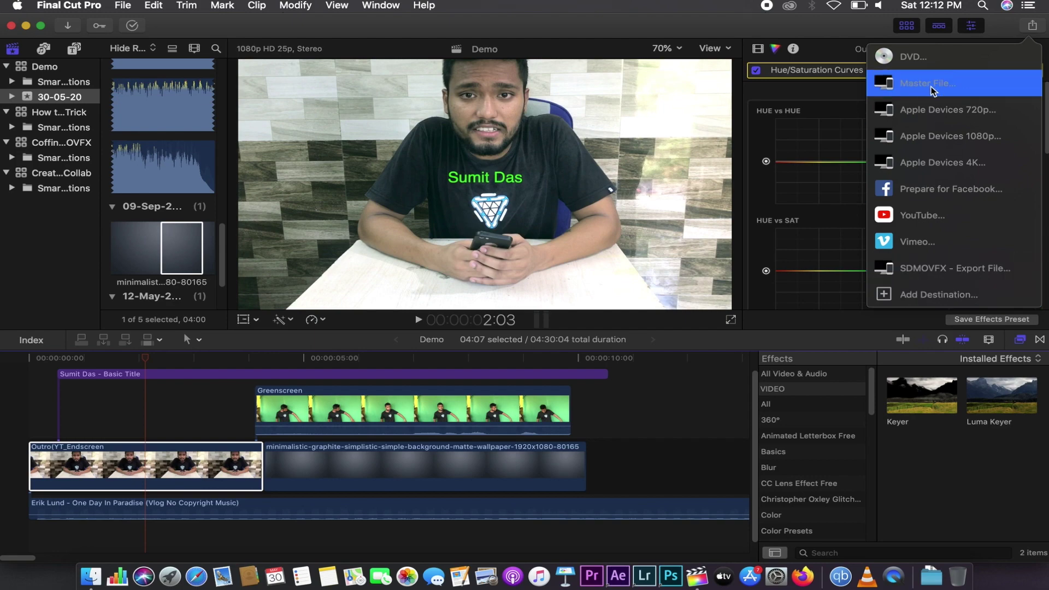
click(933, 90)
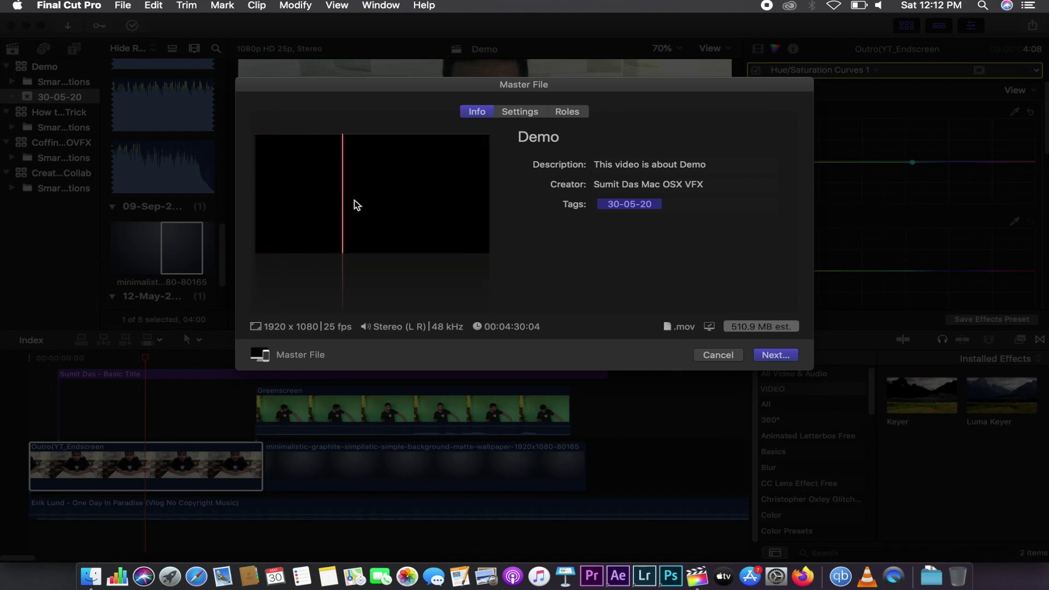
click(710, 353)
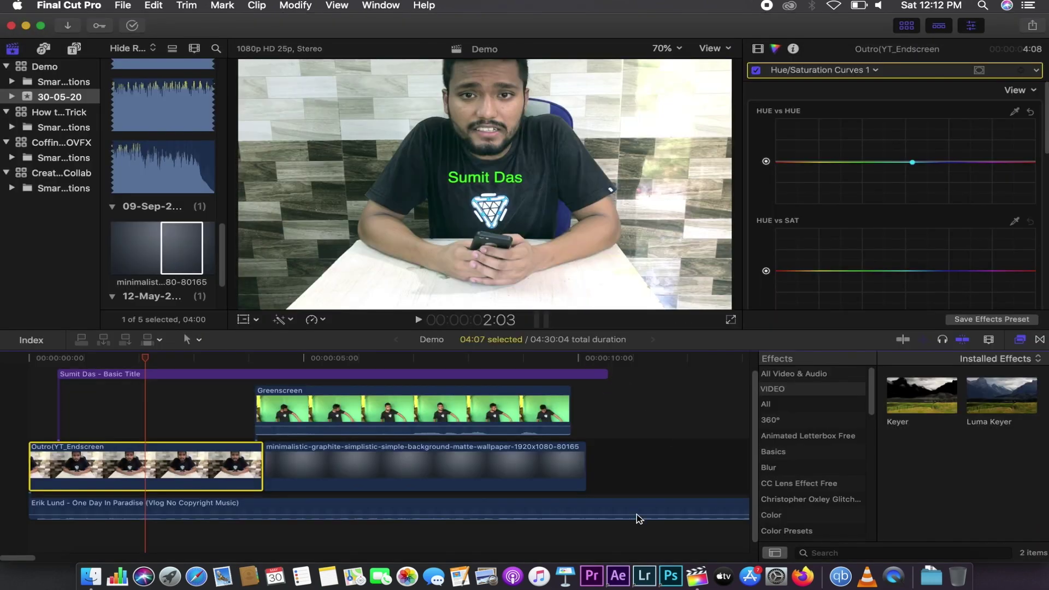
Step: Blade the music at 10:04, delete its tail, and trim the Basic Title to end there
scroll(562, 421, right, 10)
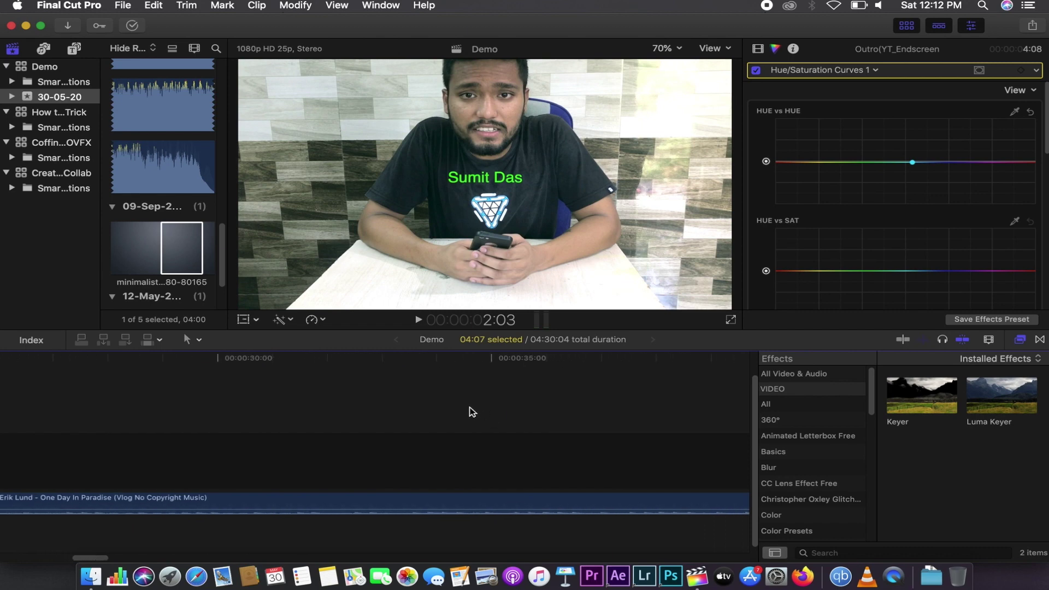
scroll(472, 412, right, 20)
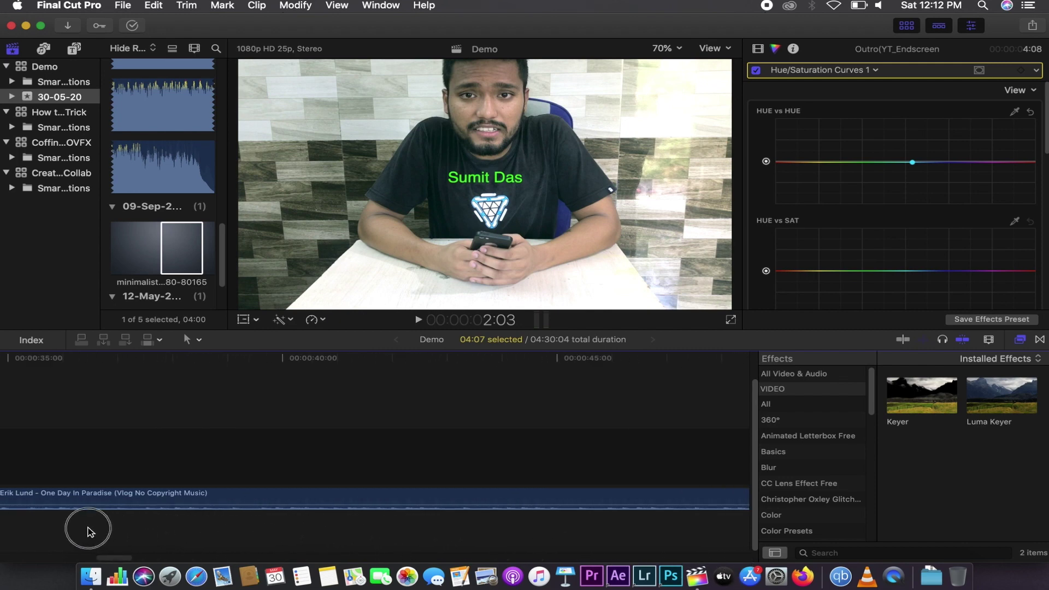
scroll(87, 531, left, 10)
drag(568, 356, 583, 358)
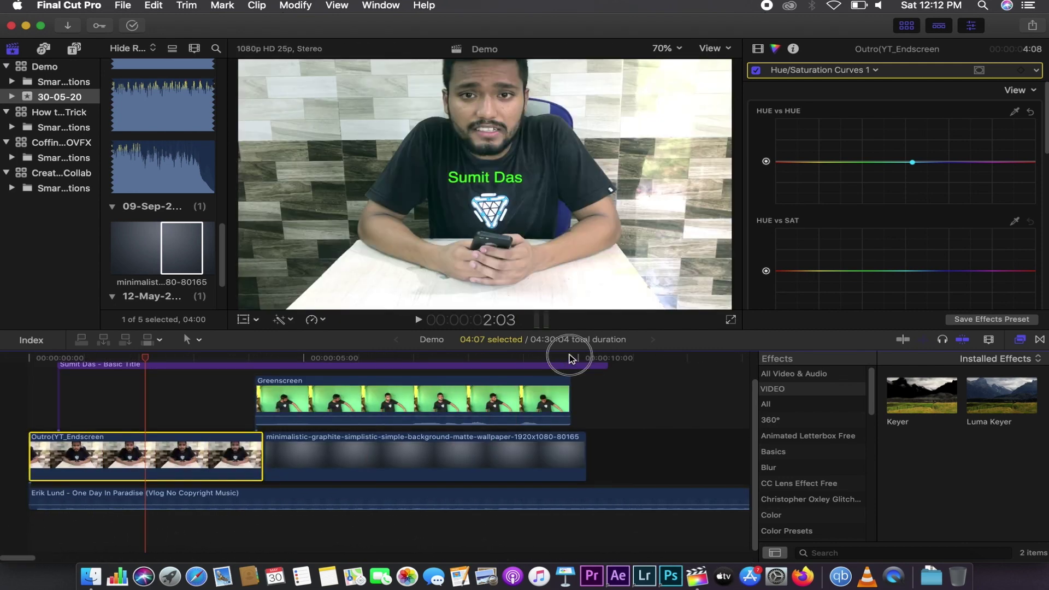
click(589, 498)
key(super+b)
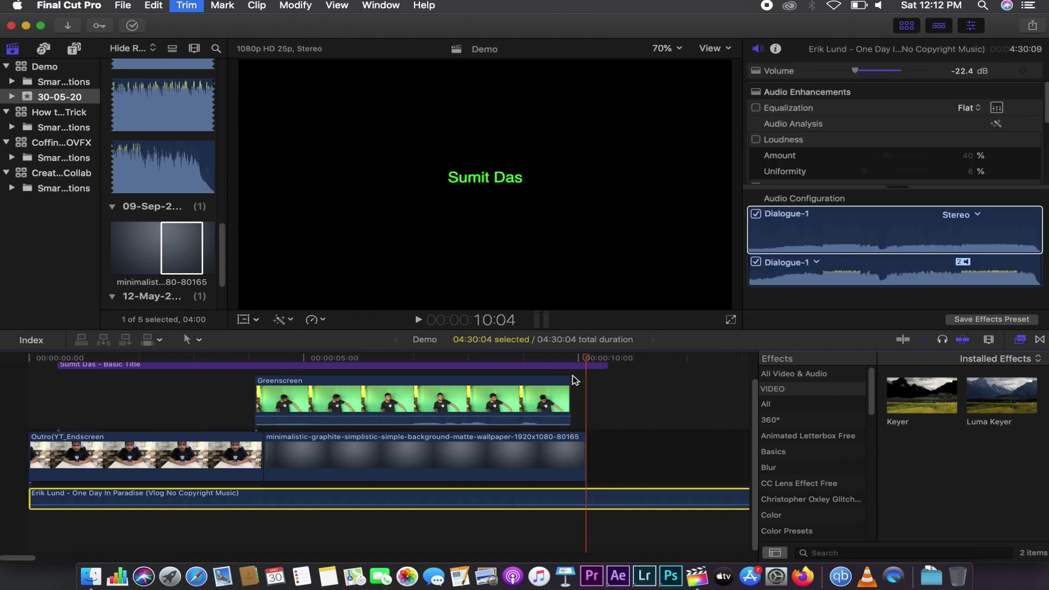
click(625, 447)
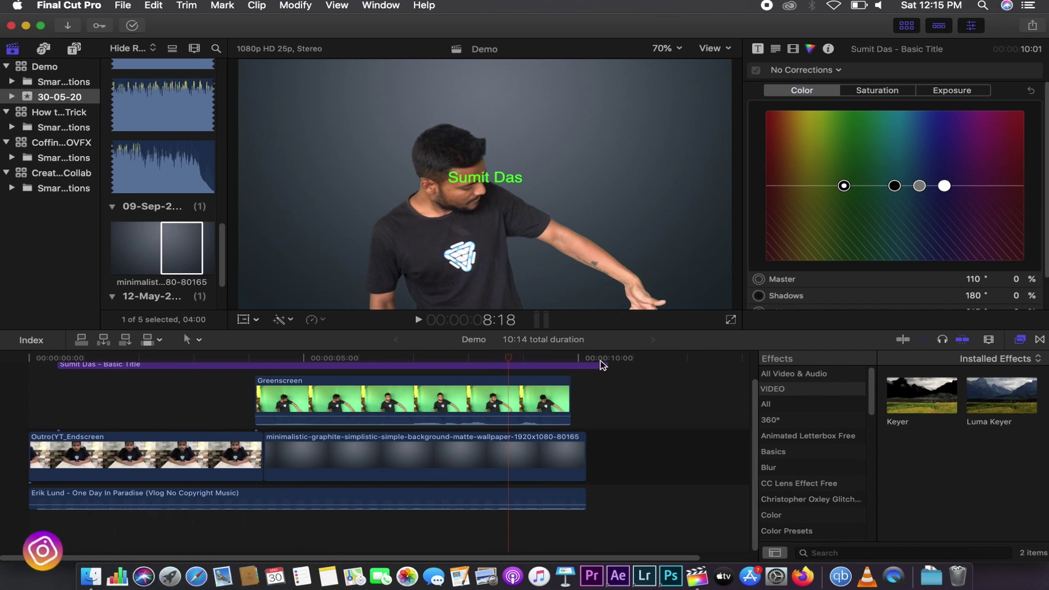
drag(518, 361, 617, 371)
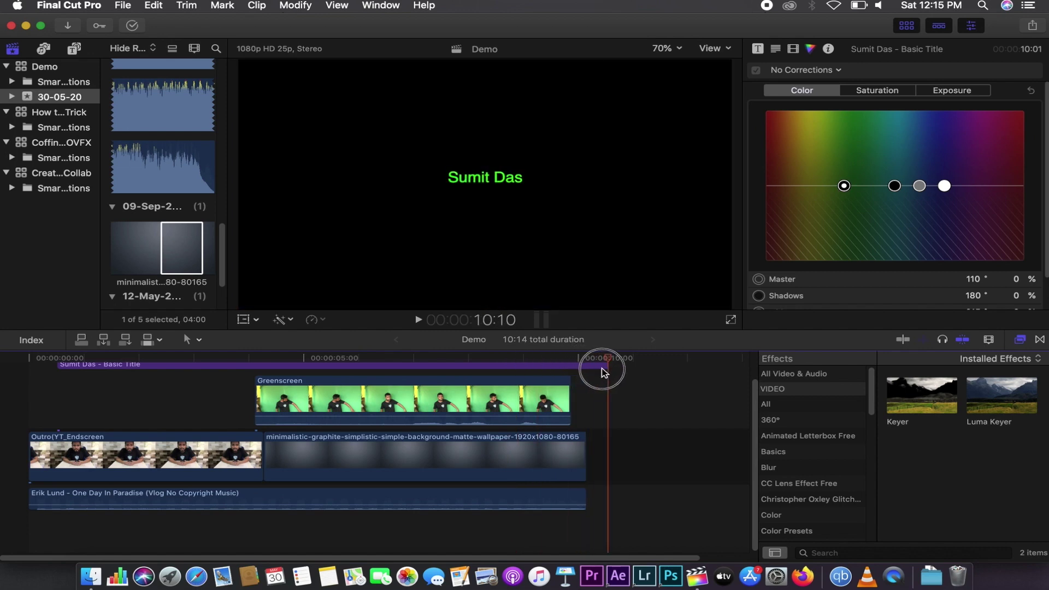
mouse_move(606, 365)
mouse_down()
mouse_move(355, 351)
mouse_move(399, 356)
mouse_up()
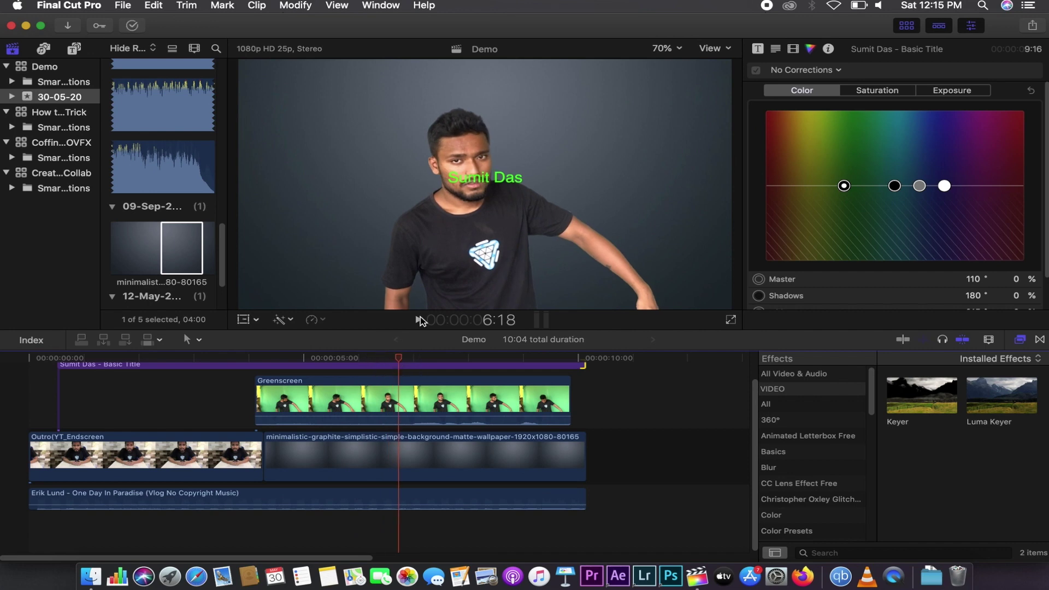
Step: Start a Master File export and set its format to Computer for an .mp4 file
click(1034, 29)
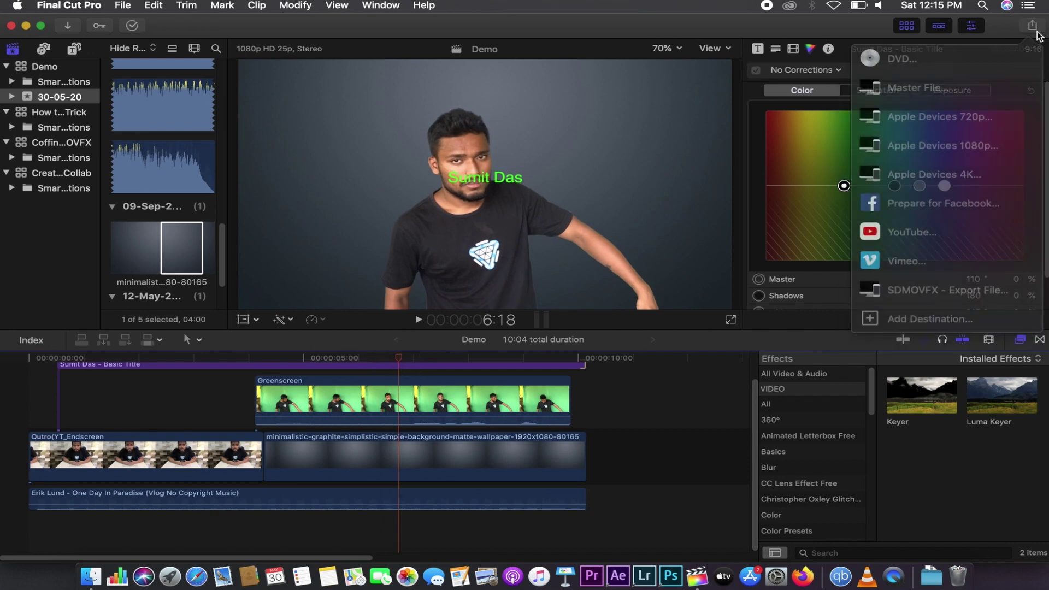
click(957, 83)
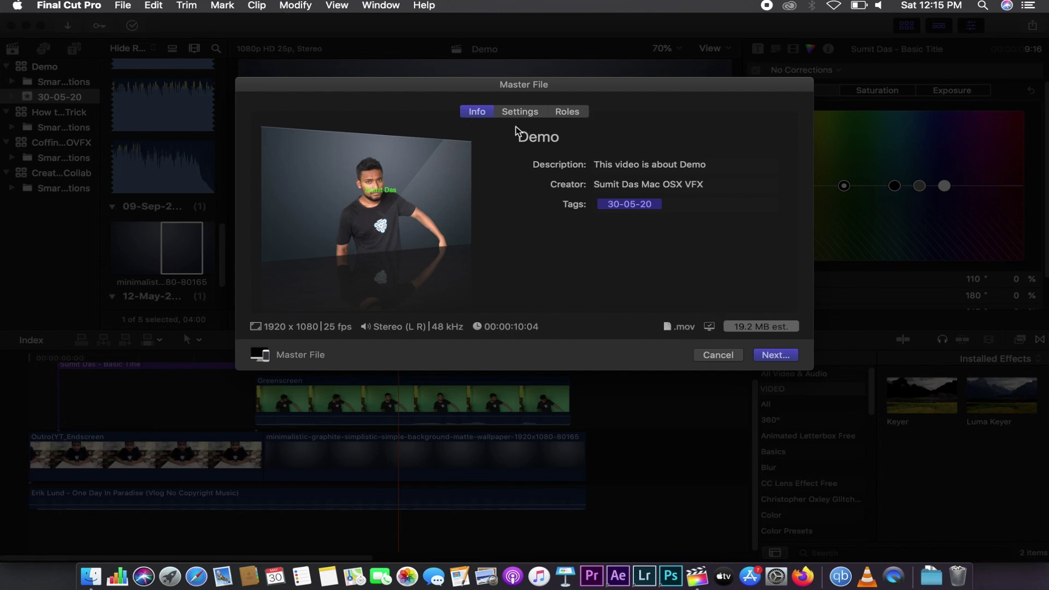
click(525, 114)
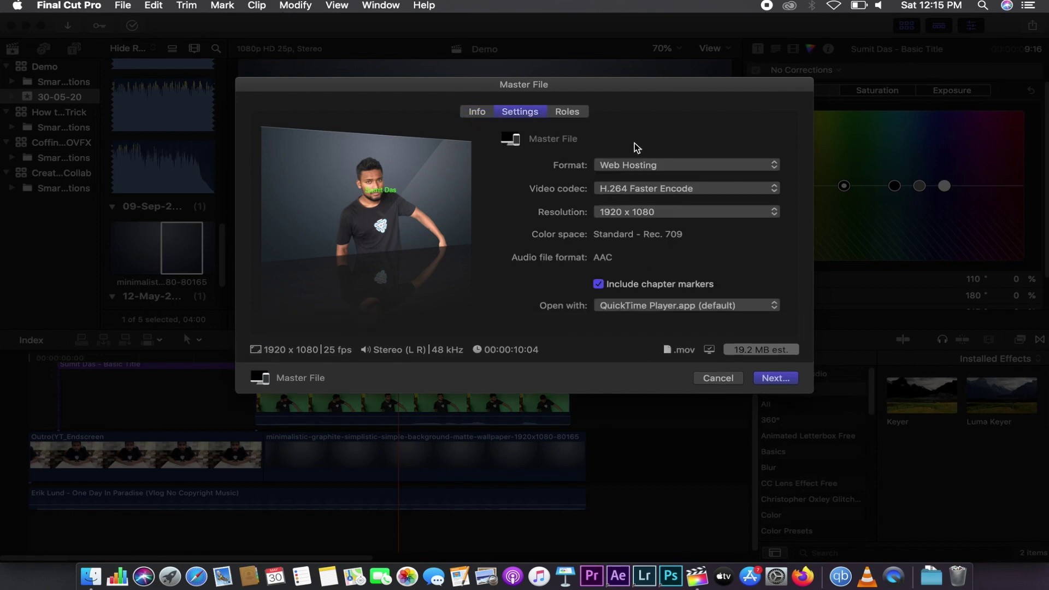
click(640, 164)
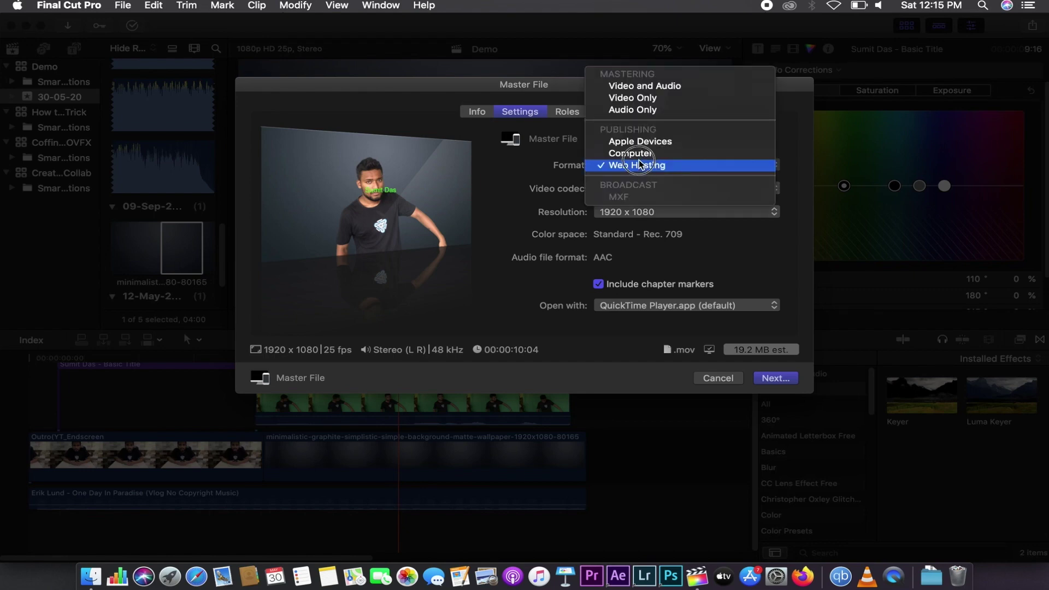
click(640, 160)
click(640, 158)
click(639, 153)
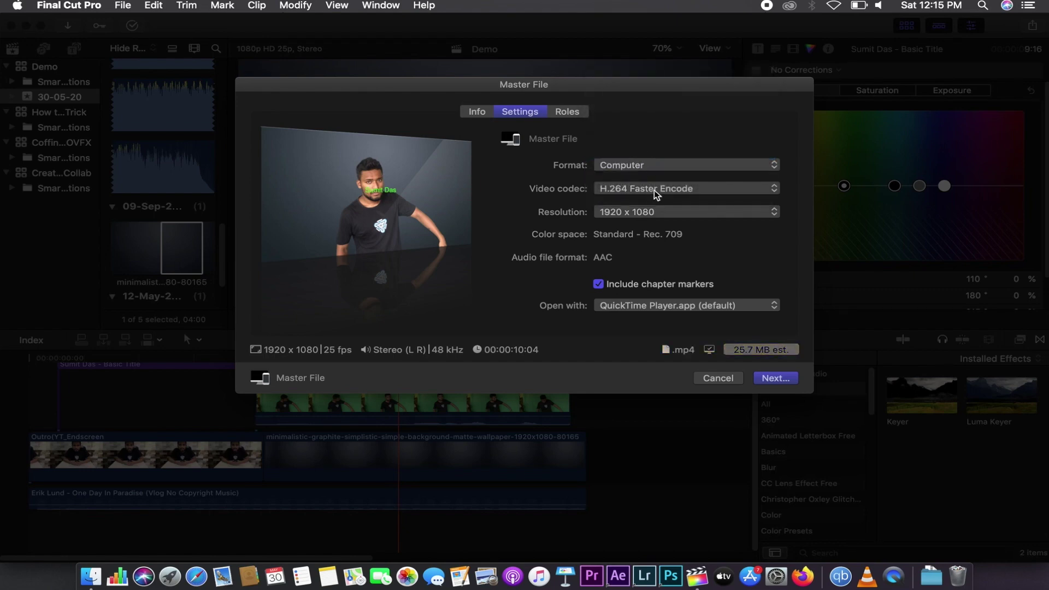
click(637, 166)
click(778, 438)
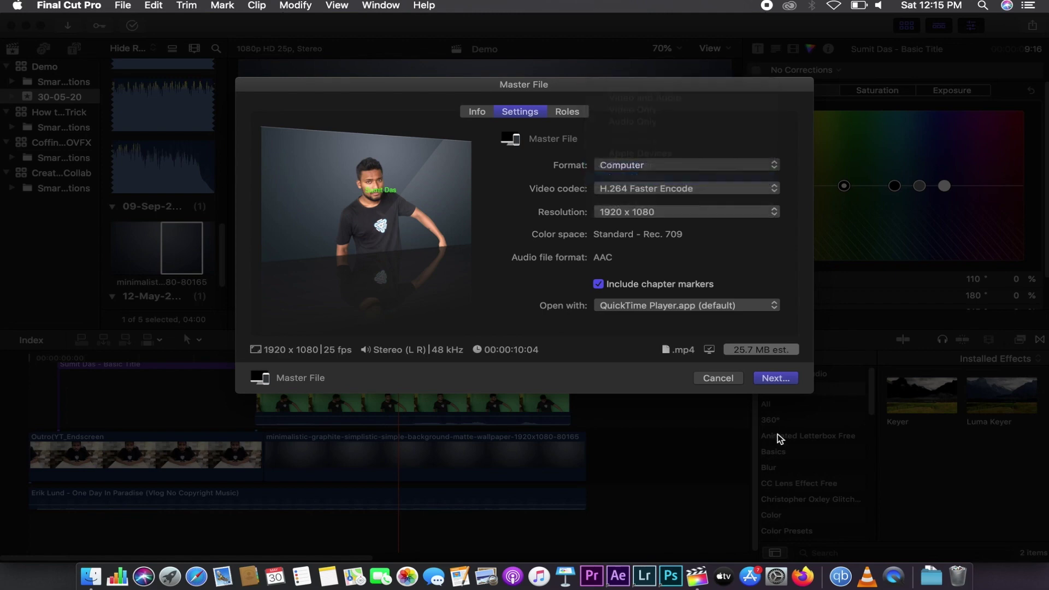
click(669, 167)
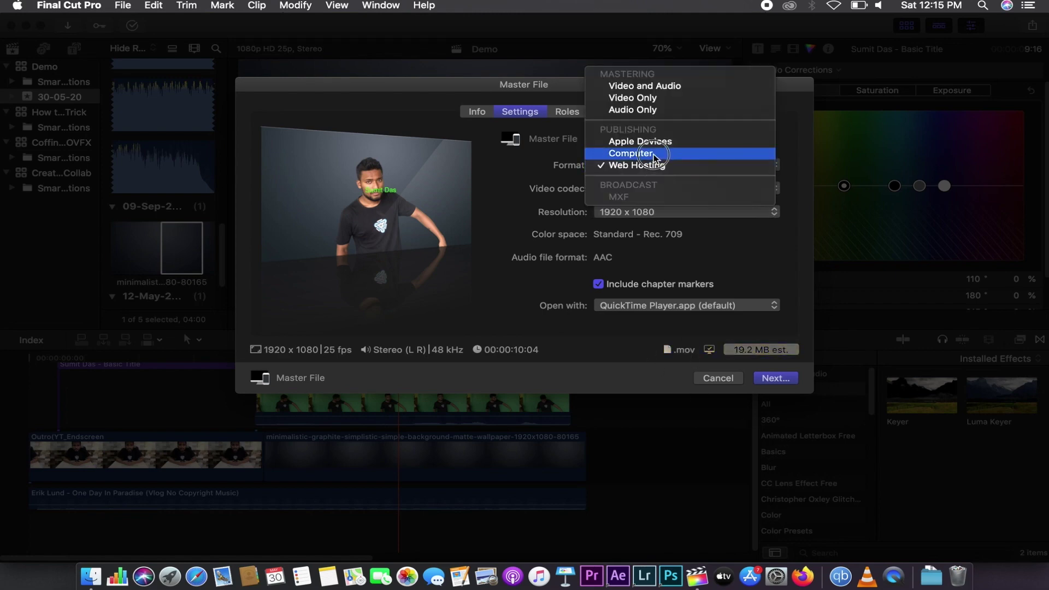
click(656, 155)
Step: Choose H.264 Better Quality at 1920 x 1080, keep QuickTime Player, and review the Info details
click(648, 194)
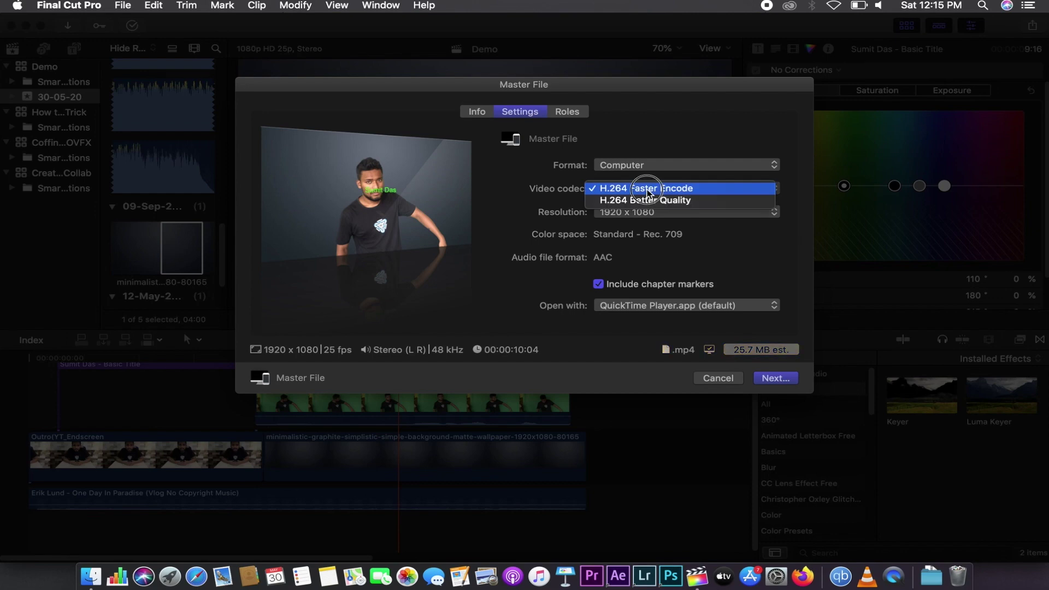
click(648, 188)
click(650, 188)
click(661, 200)
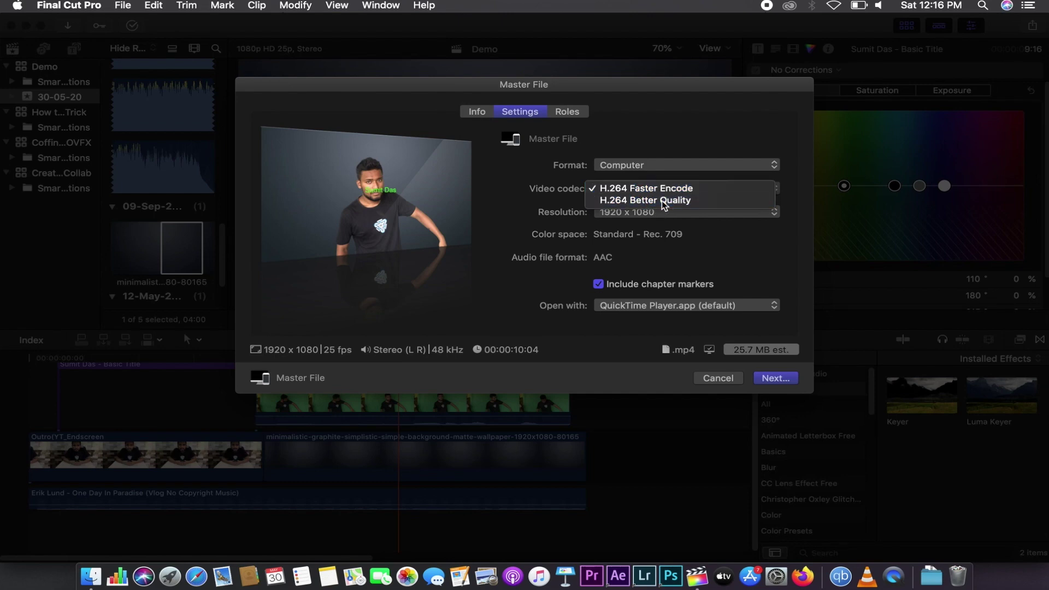
click(648, 217)
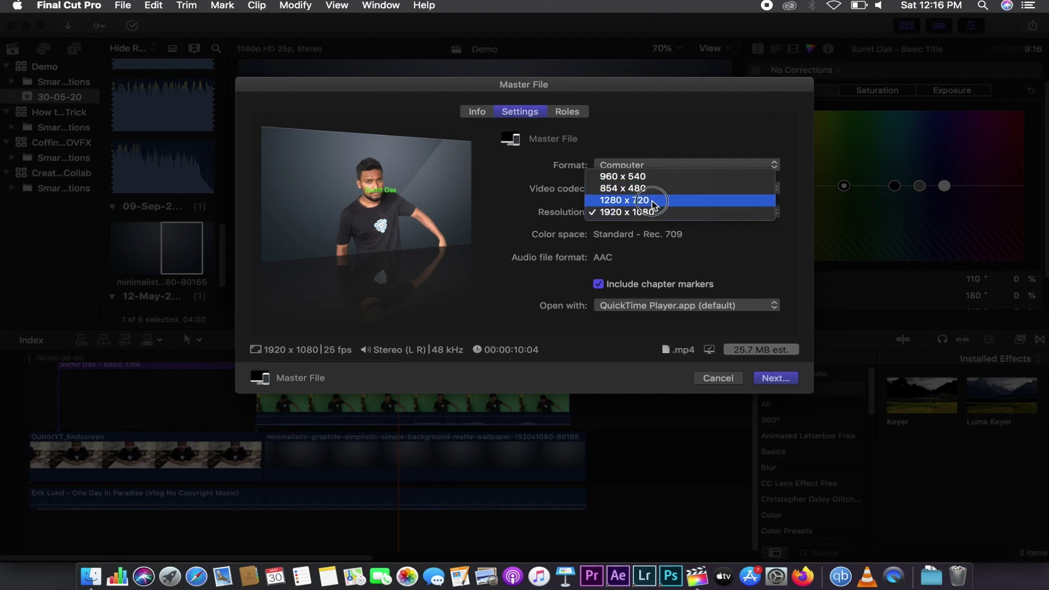
click(657, 211)
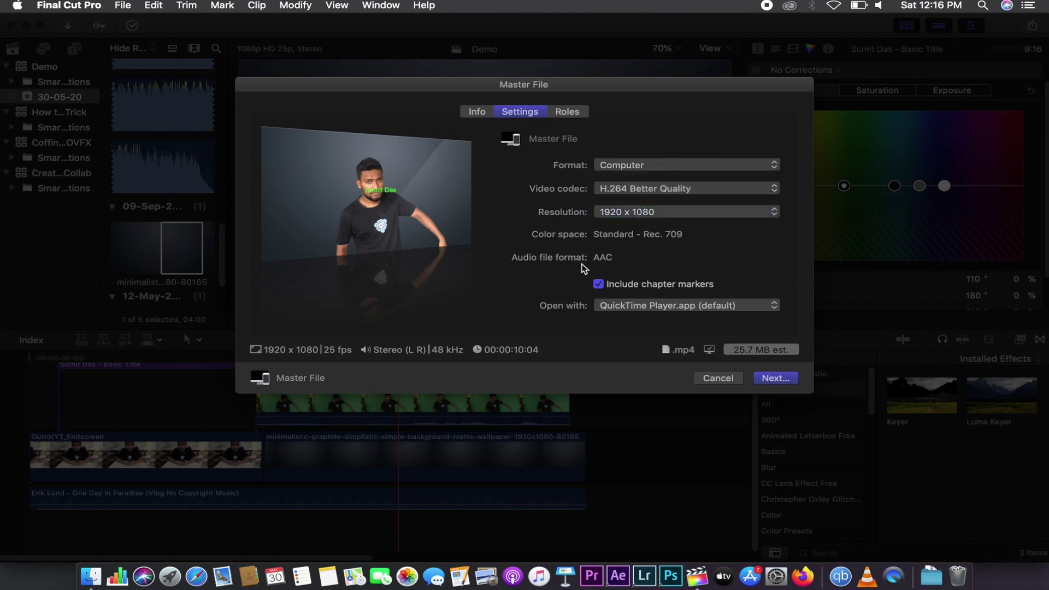
click(650, 312)
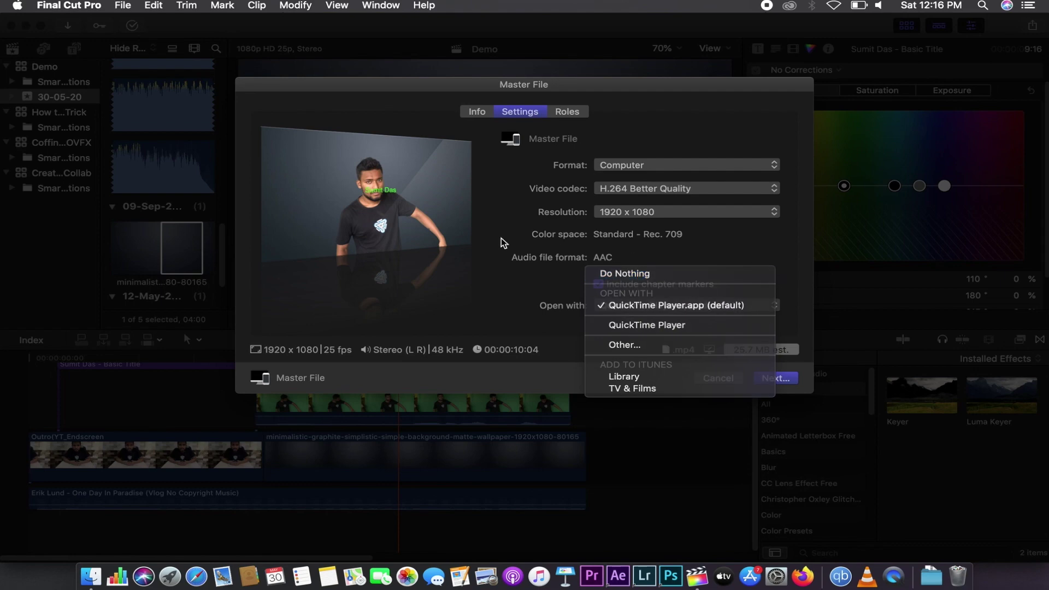
click(636, 305)
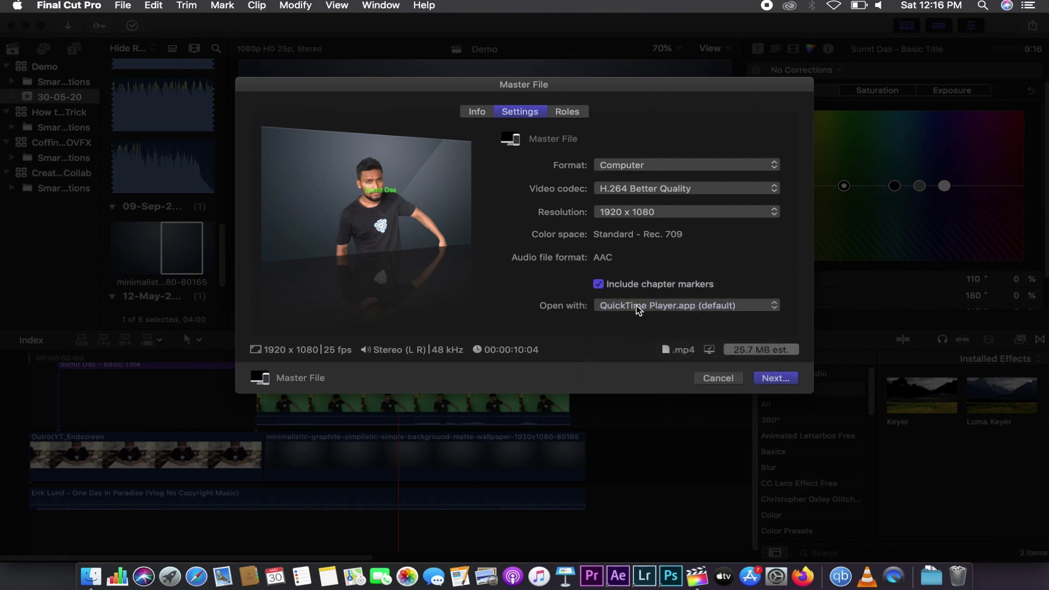
click(475, 110)
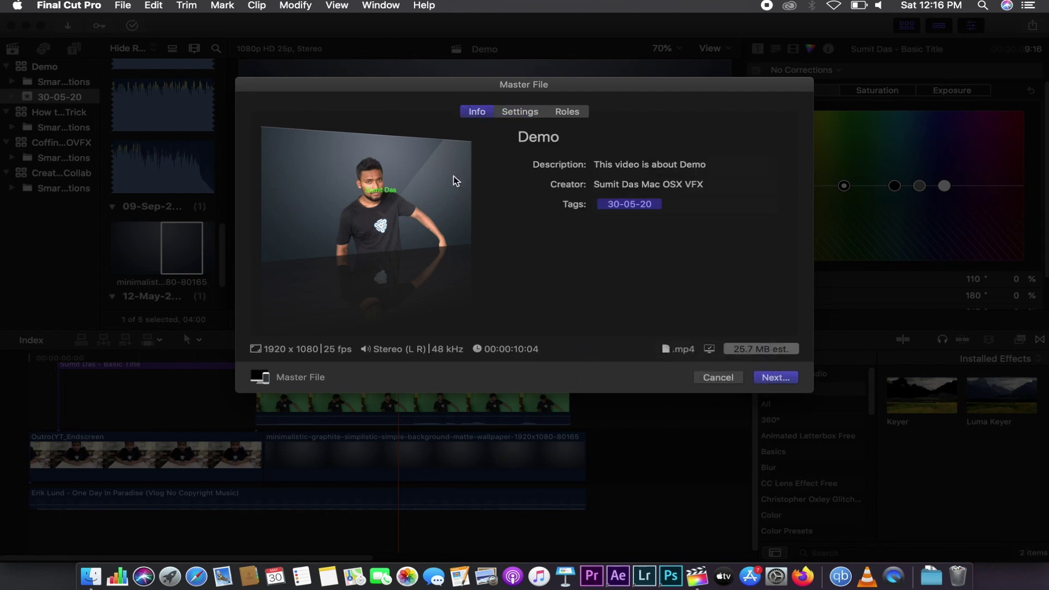
click(766, 355)
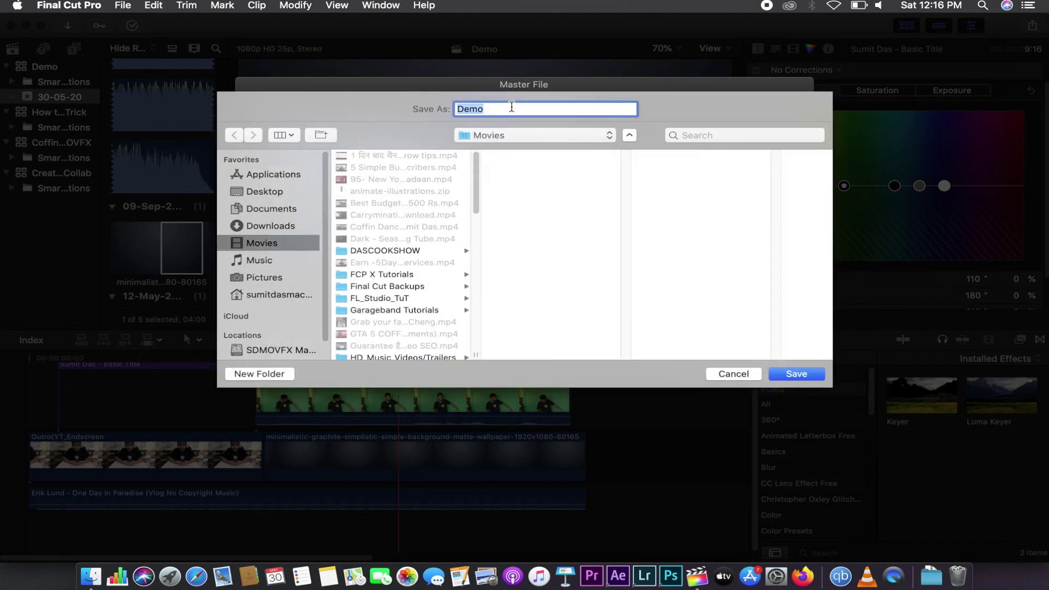
Step: Save the export as Demo_SDMOVFX in Downloads and watch its progress in Background Tasks
click(510, 108)
scroll(404, 235, down, 10)
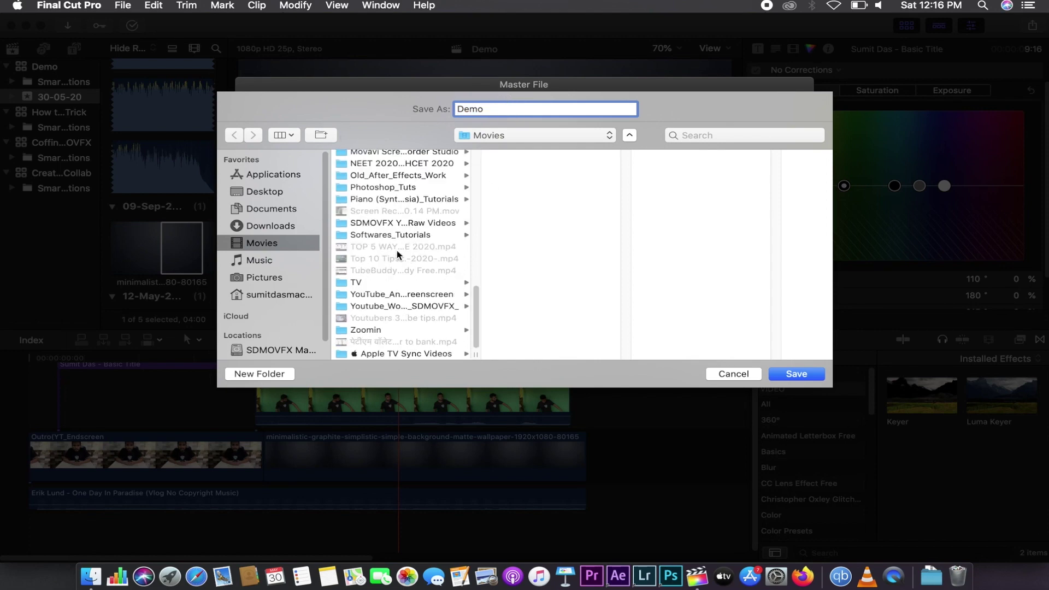
click(259, 226)
text(_SDMOVFX)
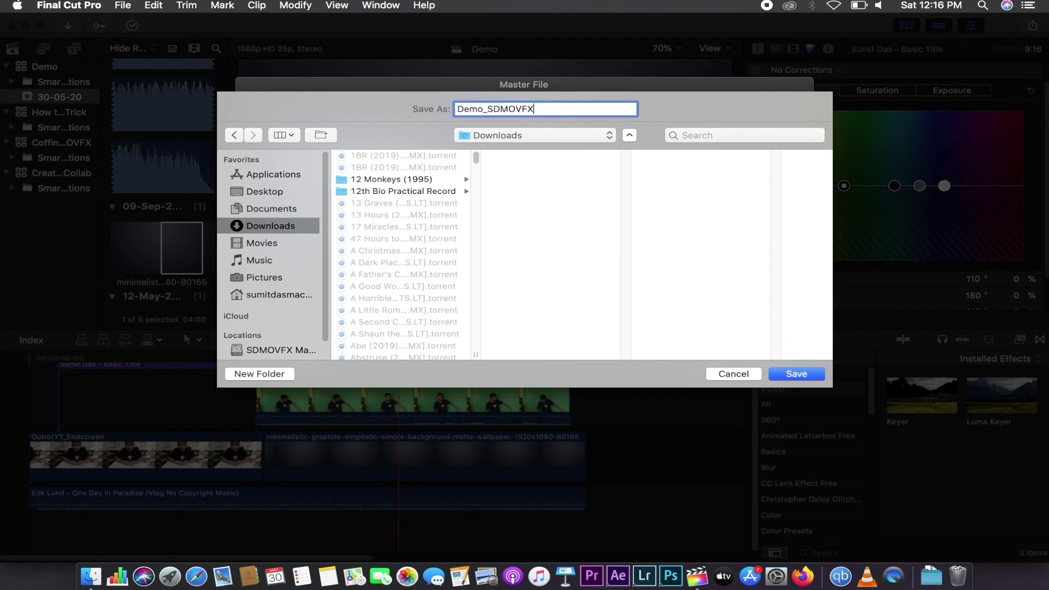
click(811, 376)
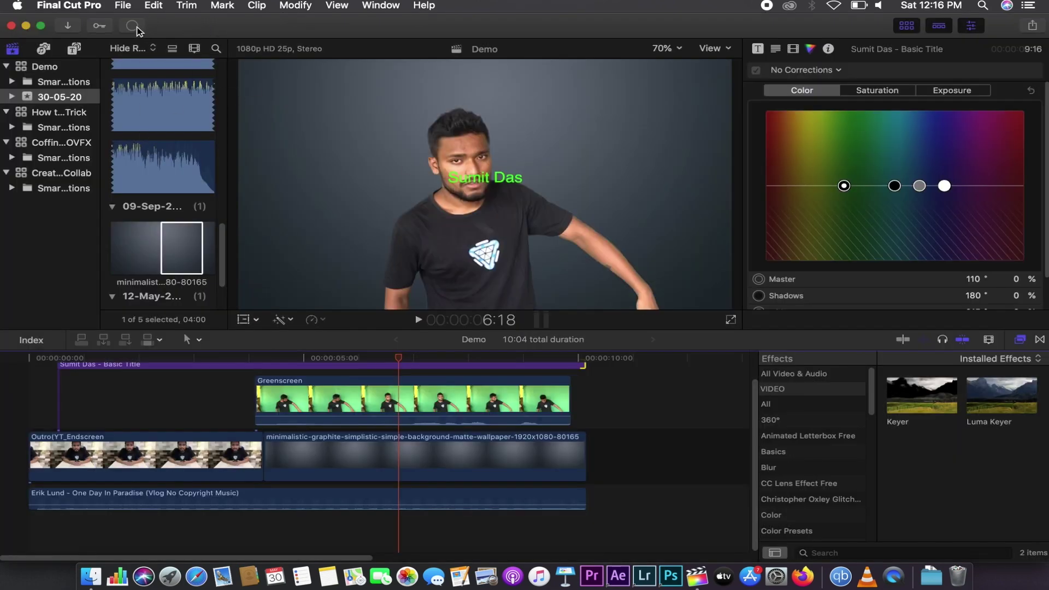
click(136, 28)
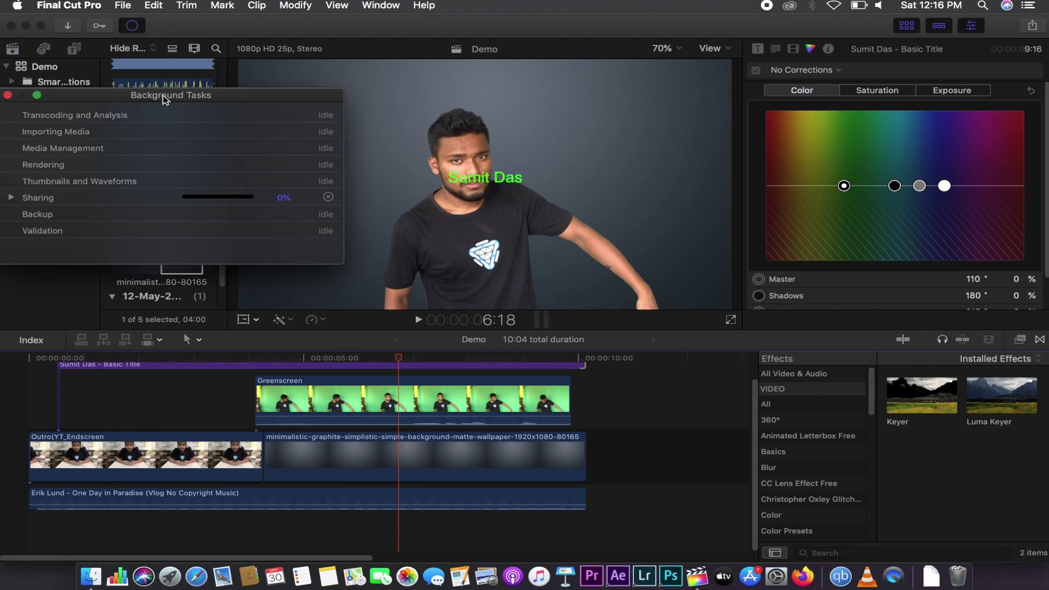
click(156, 100)
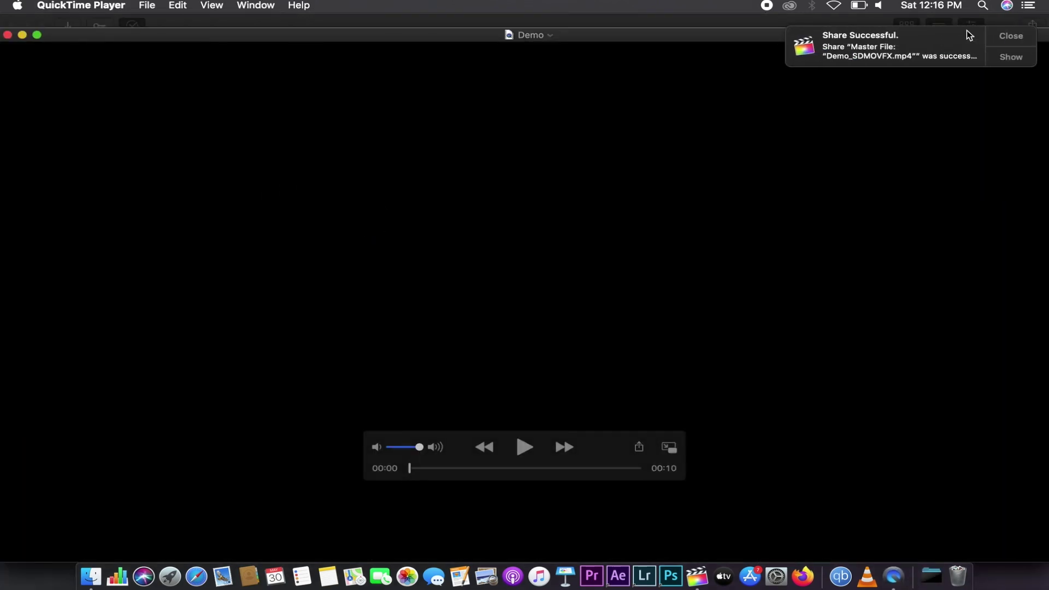
Step: Dismiss the Share Successful notice and play the exported MP4 in QuickTime Player
click(1028, 37)
key(space)
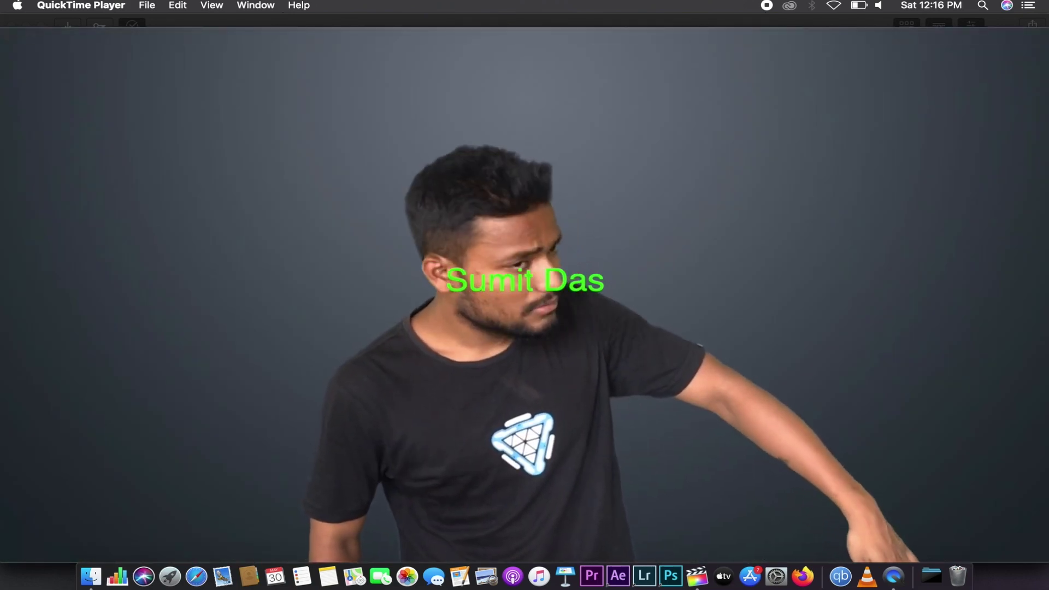
Step: Back in Final Cut Pro, move Background Tasks aside and scrub through the 10:04 Demo edit
click(697, 574)
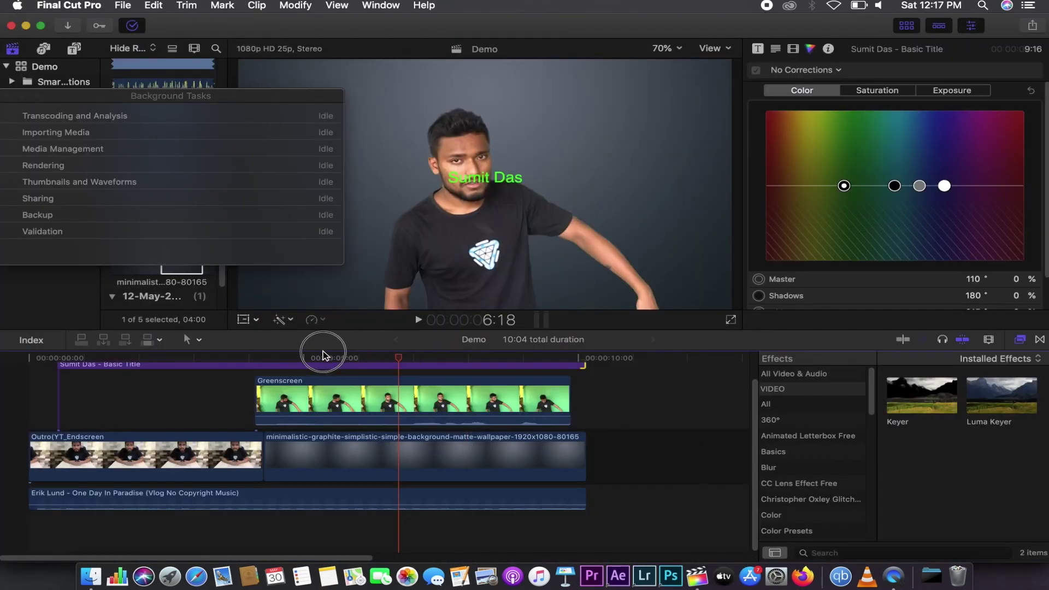
click(218, 356)
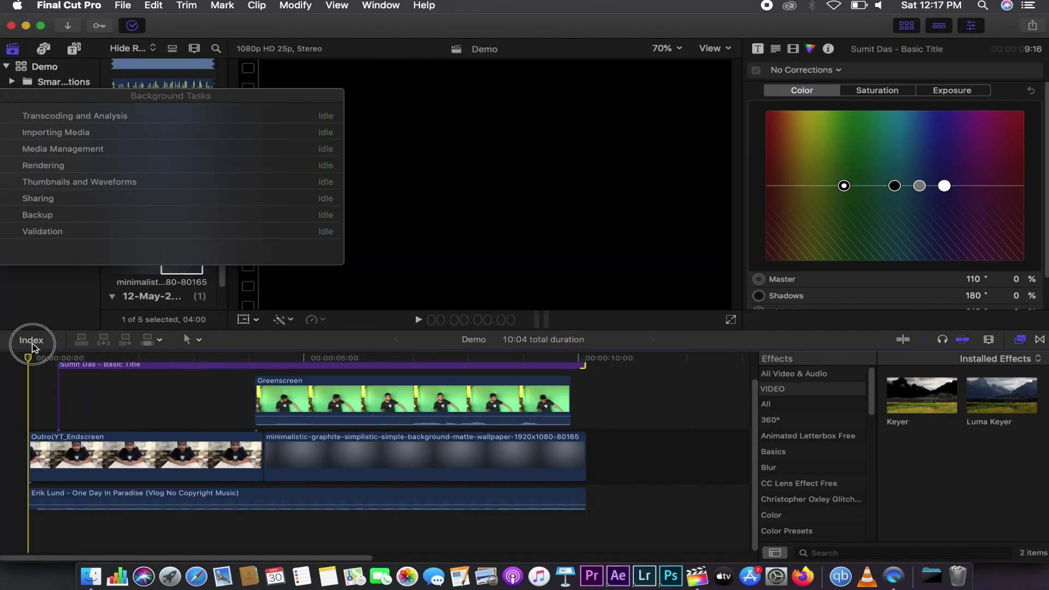
mouse_move(217, 355)
mouse_down()
mouse_move(146, 348)
mouse_move(199, 353)
mouse_up()
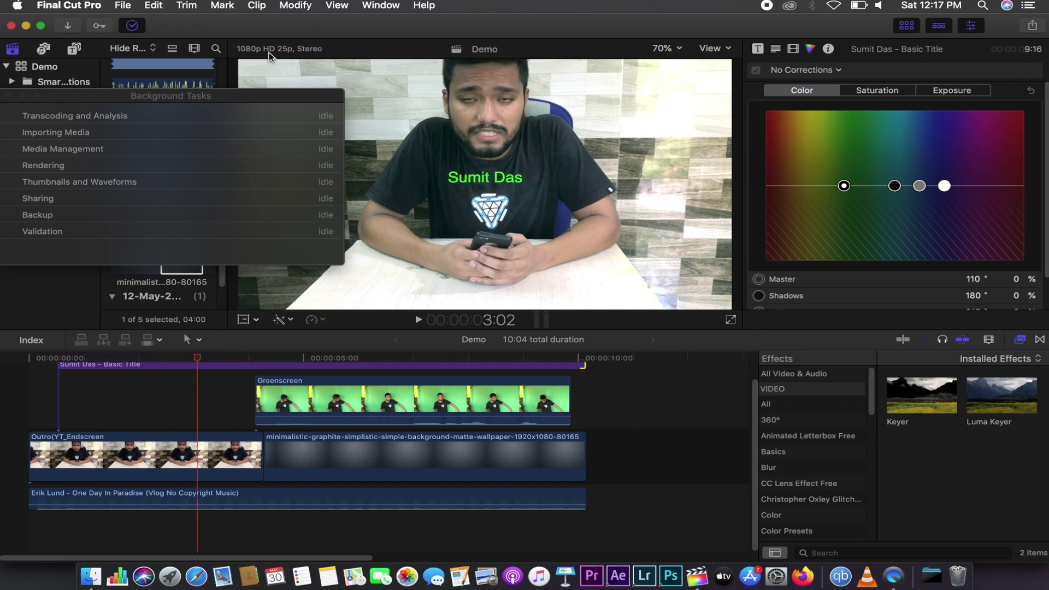
drag(278, 102, 161, 109)
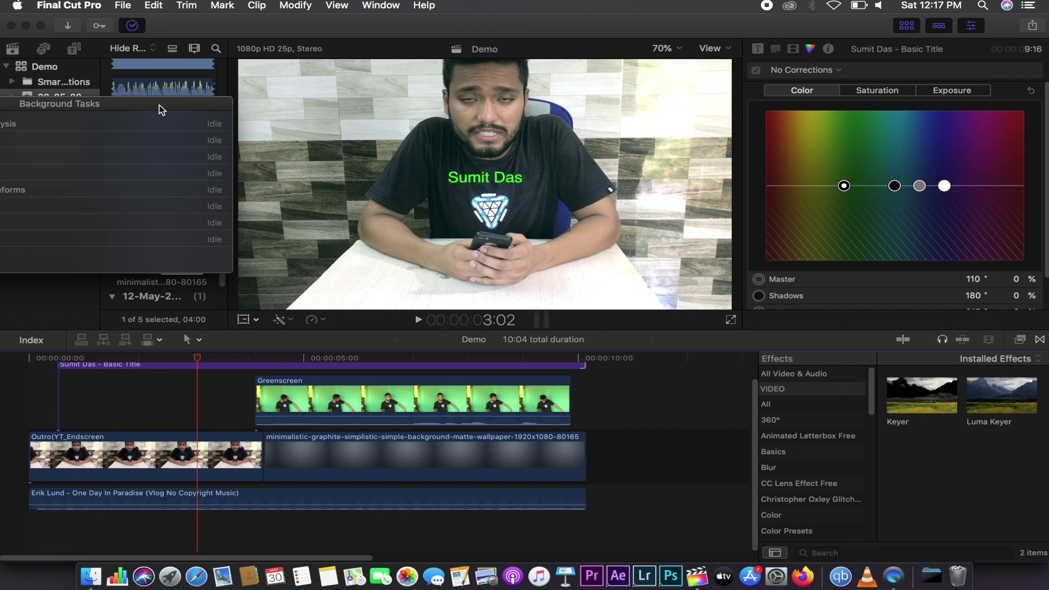
click(202, 349)
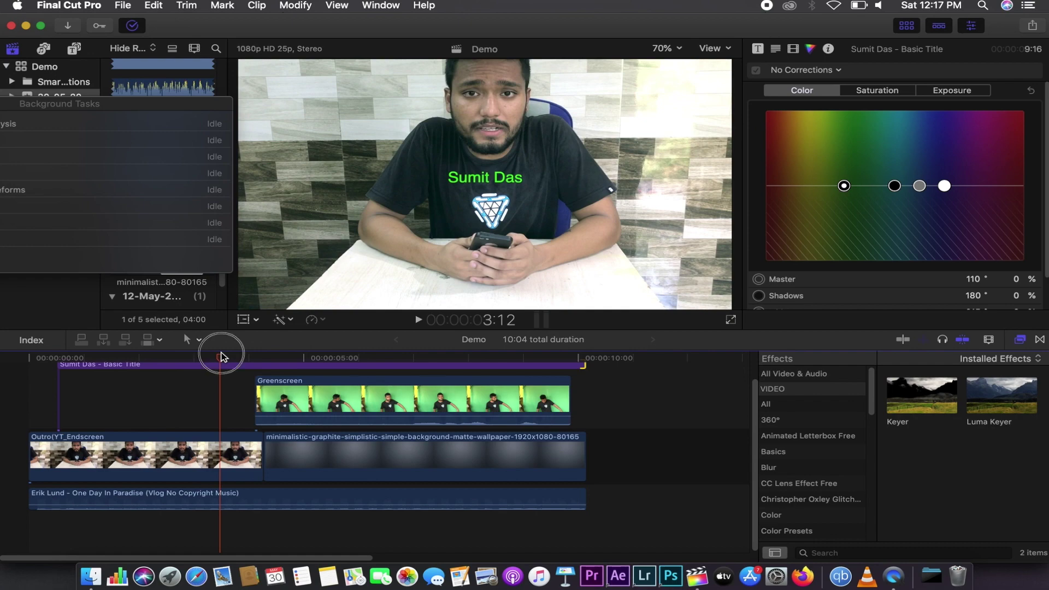
mouse_move(224, 356)
mouse_down()
mouse_move(284, 358)
mouse_move(81, 367)
mouse_move(345, 336)
mouse_move(442, 358)
mouse_up()
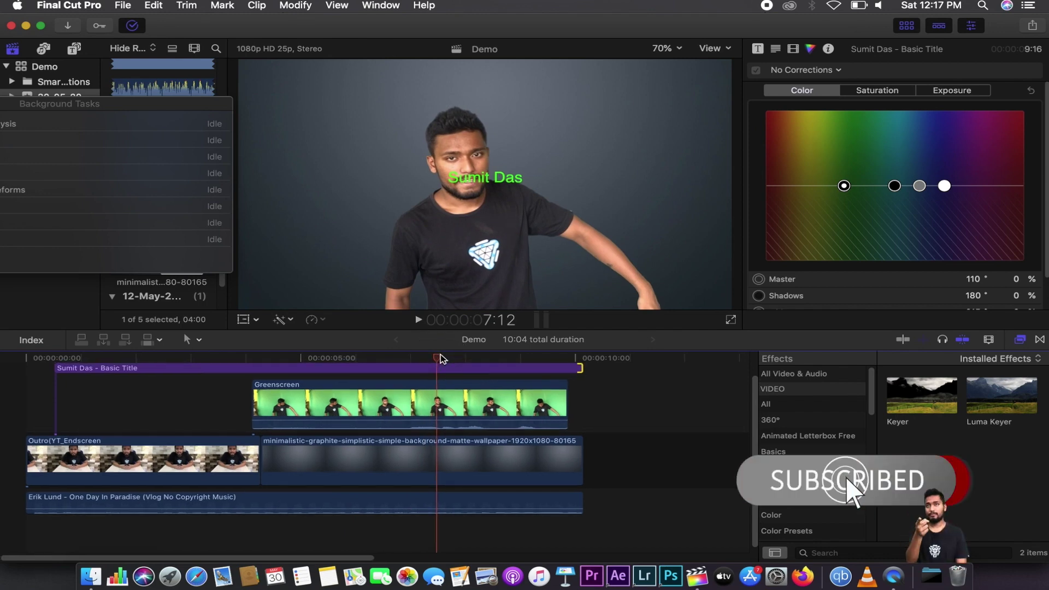
mouse_move(443, 358)
mouse_down()
mouse_move(509, 358)
mouse_move(429, 367)
mouse_move(488, 369)
mouse_up()
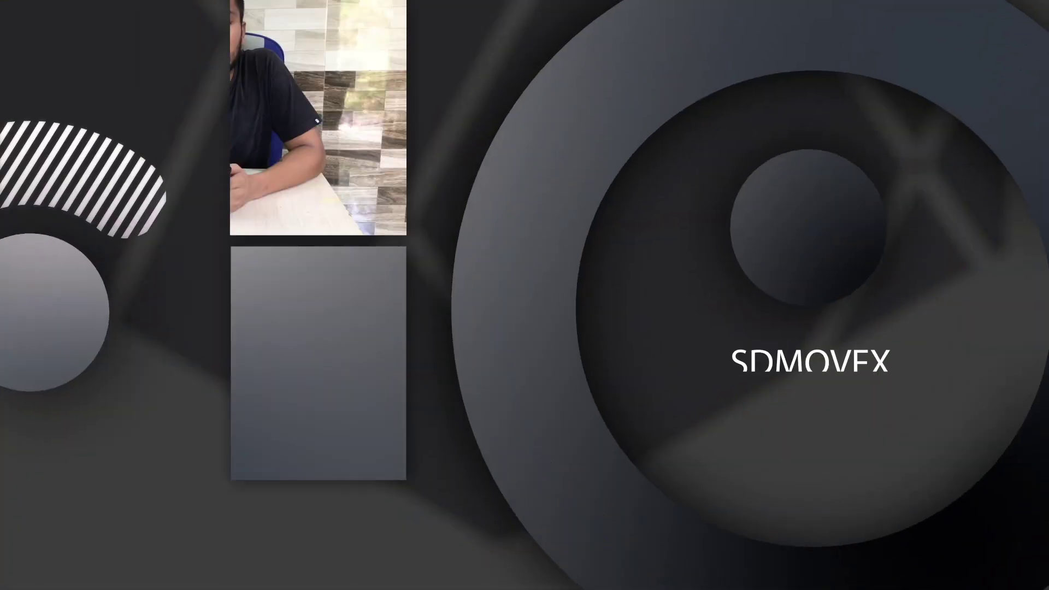